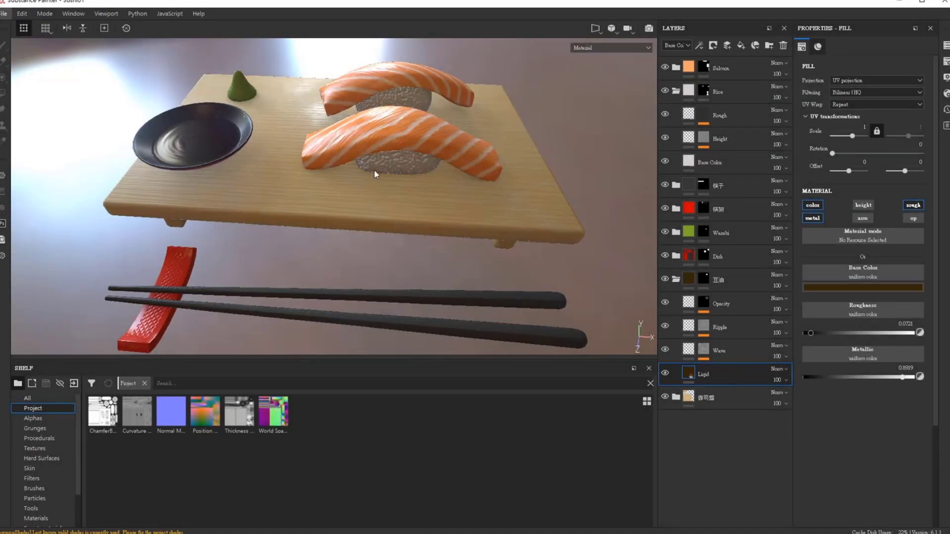
Create a new project from the Mech-C.fbx robot mesh at 2048 resolution with OpenGL normals
key("ctrl+n")
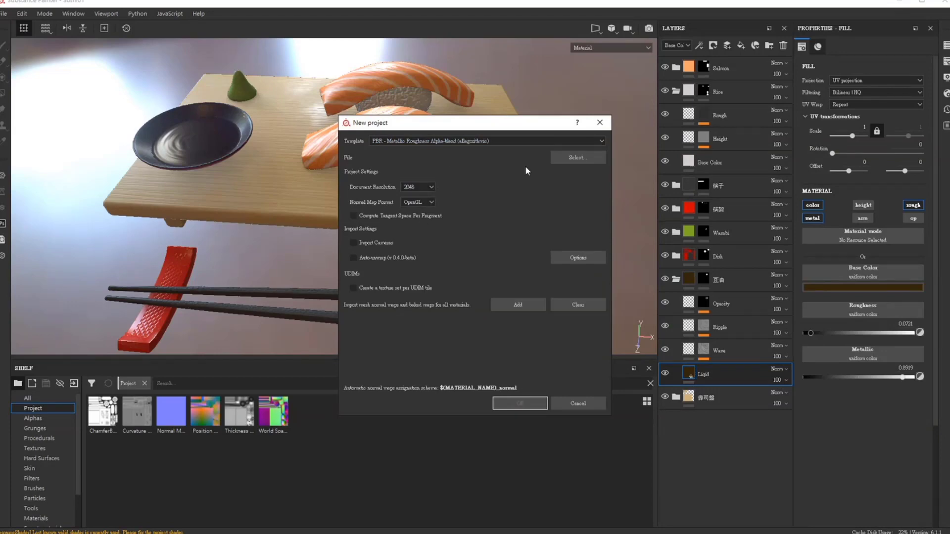
left_click(576, 158)
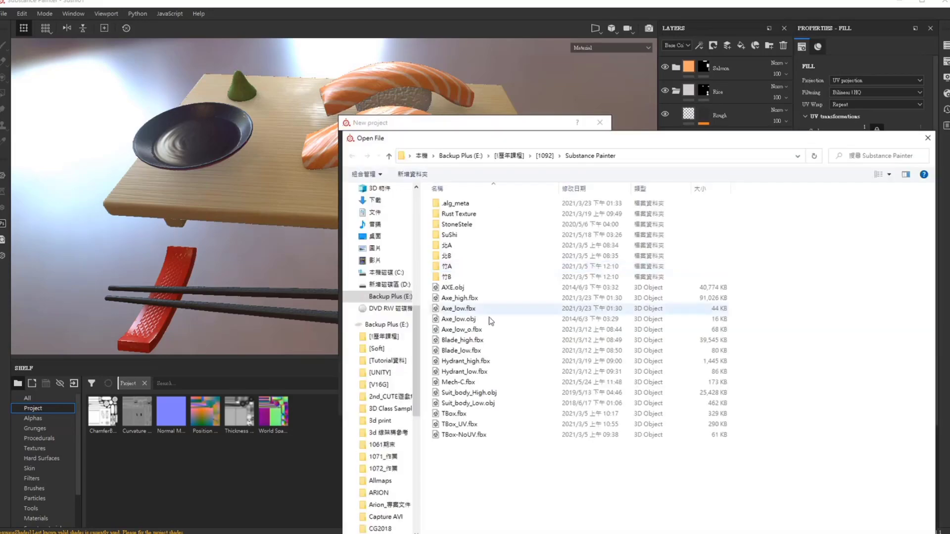
left_click(616, 382)
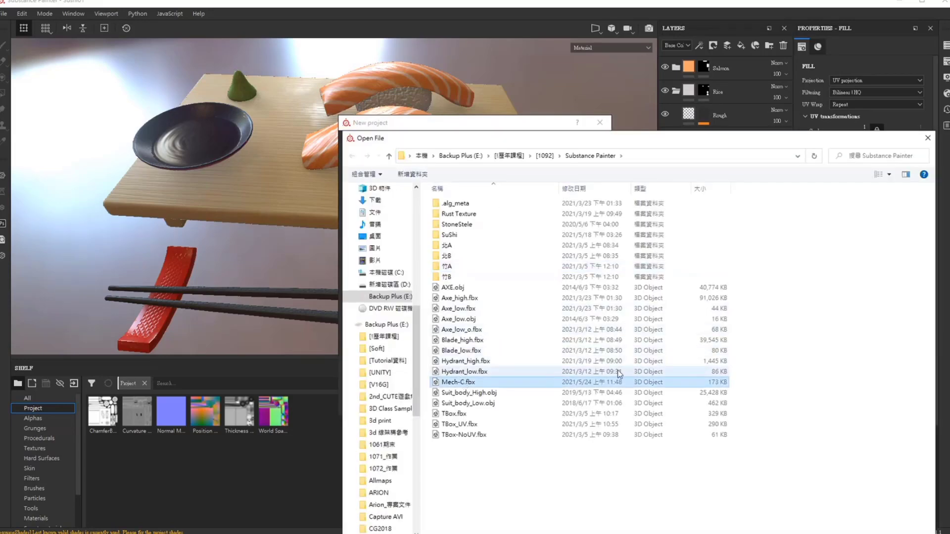
key("Return")
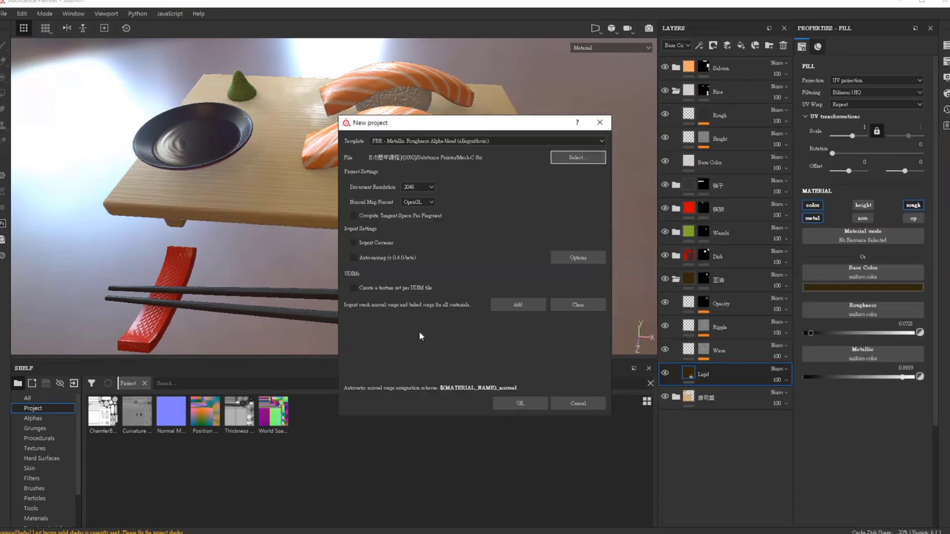
left_click(528, 407)
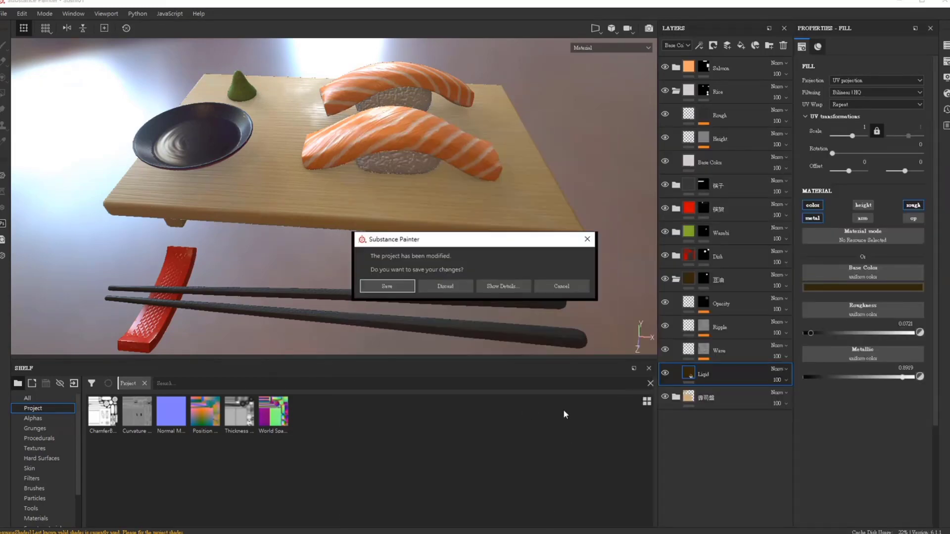
Discard the sushi project's changes, select Polygon Fill, and make the 3D view taller
left_click(449, 284)
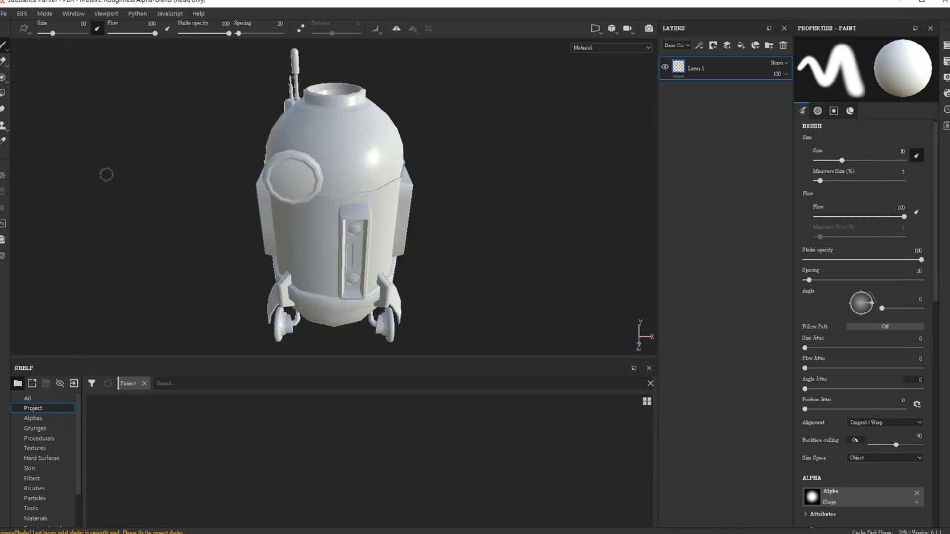
left_click(3, 93)
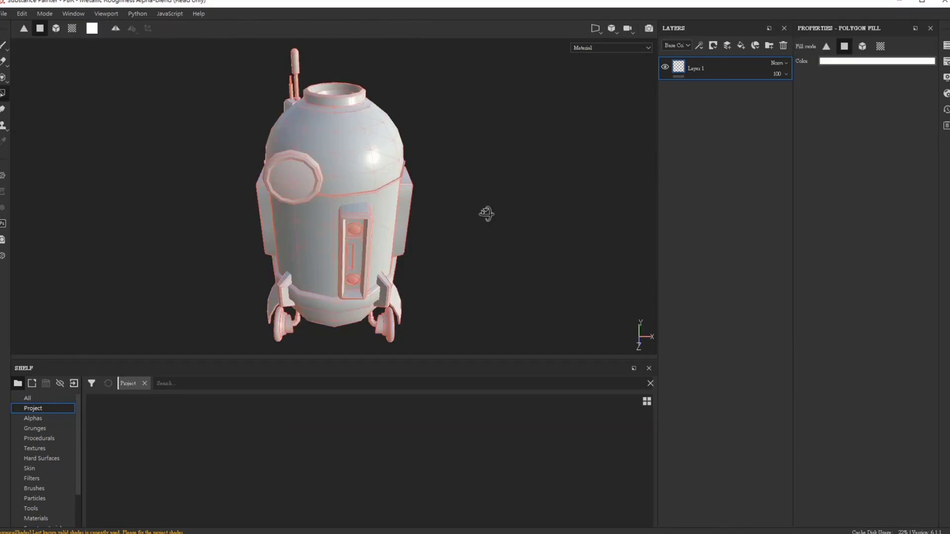
left_click_drag(486, 215, 452, 201, "alt")
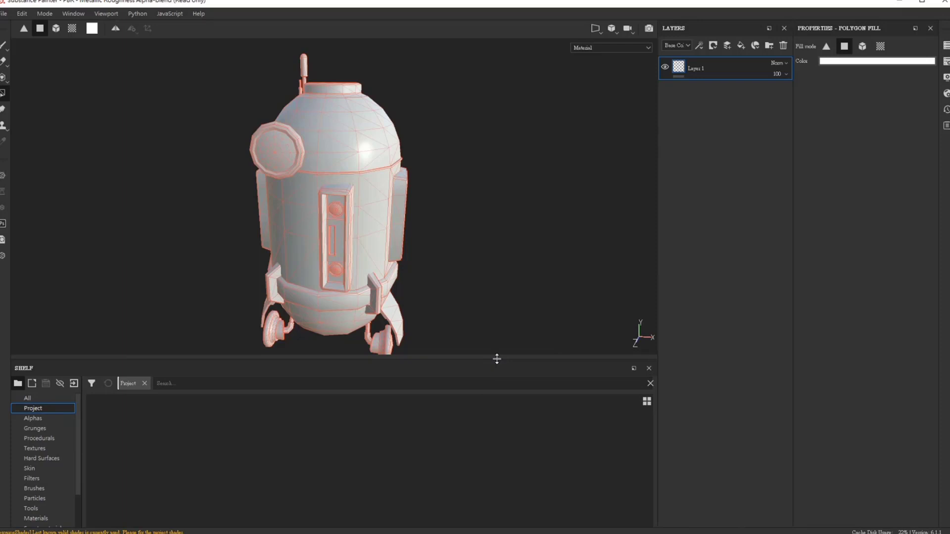
left_click_drag(496, 358, 488, 378)
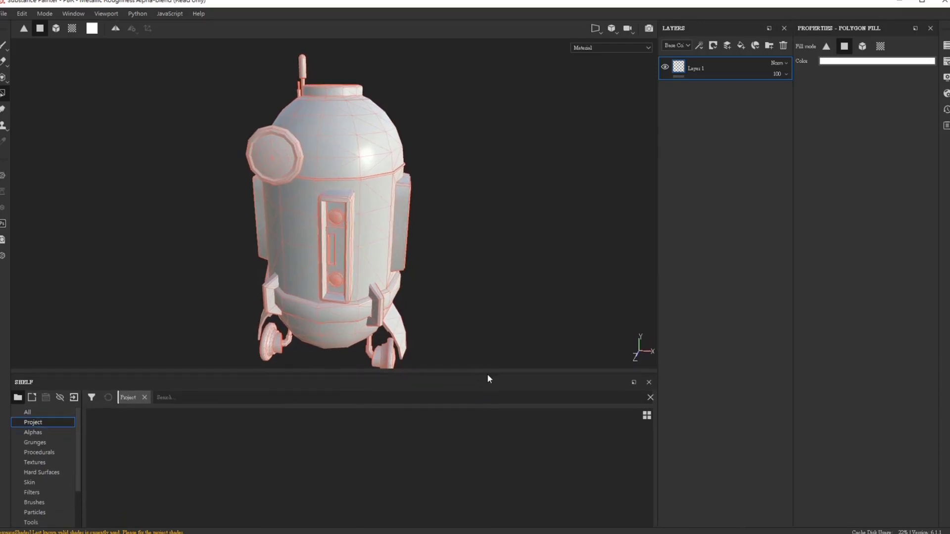
mouse_move(464, 256)
left_mouse_down("alt")
mouse_move(459, 232)
mouse_move(424, 287)
mouse_move(420, 259)
mouse_move(426, 270)
mouse_move(438, 263)
mouse_move(443, 229)
mouse_move(452, 243)
left_mouse_up("alt")
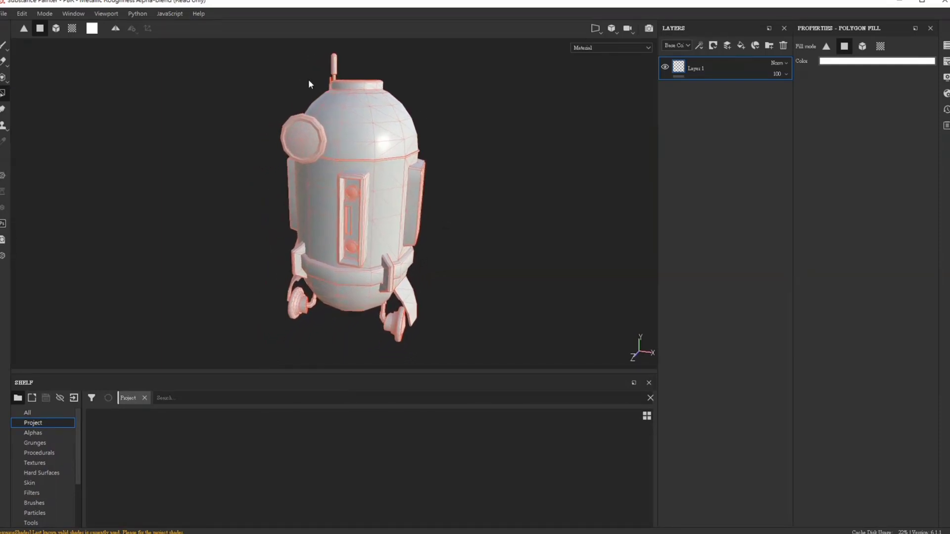
Orbit and zoom around the robot to inspect its top dome, front and lower body
mouse_move(445, 186)
left_mouse_down("alt")
mouse_move(469, 198)
mouse_move(444, 322)
mouse_move(447, 291)
mouse_move(490, 227)
mouse_move(483, 176)
left_mouse_up("alt")
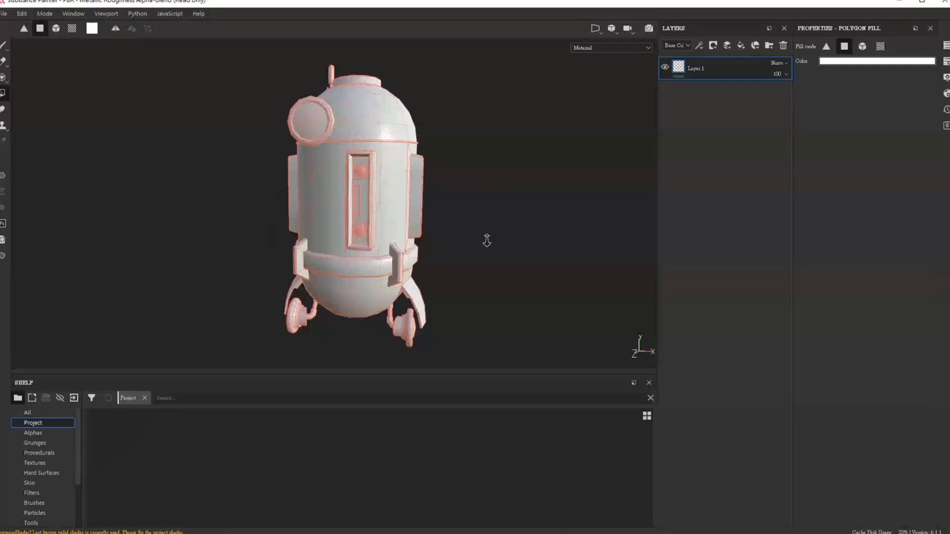
mouse_move(487, 240)
right_mouse_down("alt")
mouse_move(488, 280)
mouse_move(489, 241)
right_mouse_up("alt")
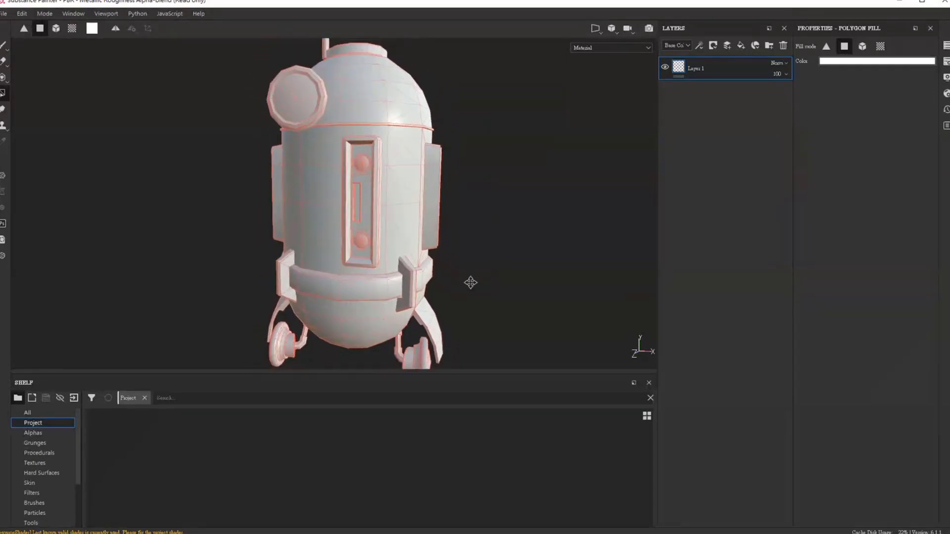
mouse_move(469, 280)
middle_mouse_down("alt")
mouse_move(524, 289)
mouse_move(414, 284)
middle_mouse_up("alt")
mouse_move(413, 283)
left_mouse_down("alt")
mouse_move(452, 346)
mouse_move(498, 282)
mouse_move(401, 264)
mouse_move(431, 289)
mouse_move(484, 307)
left_mouse_up("alt")
mouse_move(533, 169)
left_mouse_down("alt")
mouse_move(455, 250)
mouse_move(391, 220)
left_mouse_up("alt")
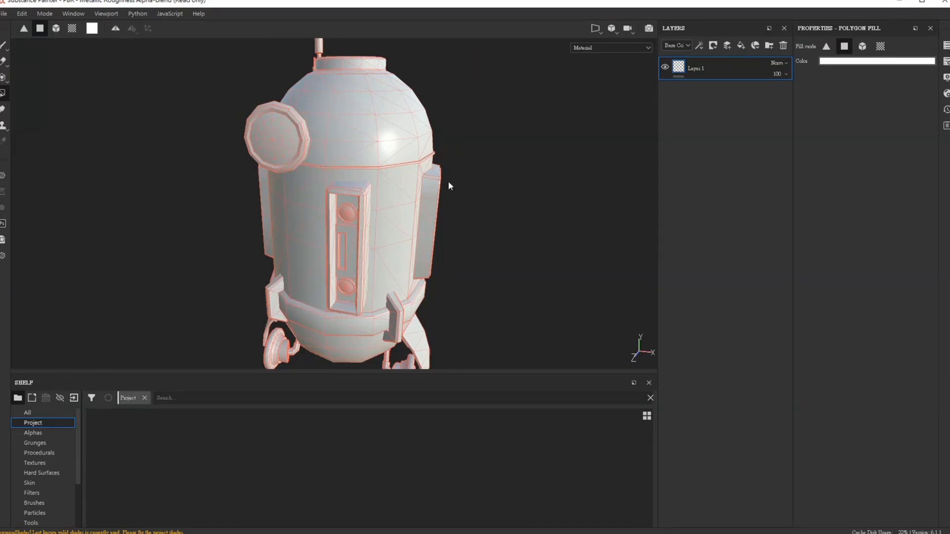
mouse_move(463, 85)
left_mouse_down("alt")
mouse_move(444, 163)
mouse_move(475, 294)
left_mouse_up("alt")
mouse_move(475, 294)
right_mouse_down("alt")
mouse_move(515, 235)
mouse_move(543, 304)
mouse_move(505, 248)
right_mouse_up("alt")
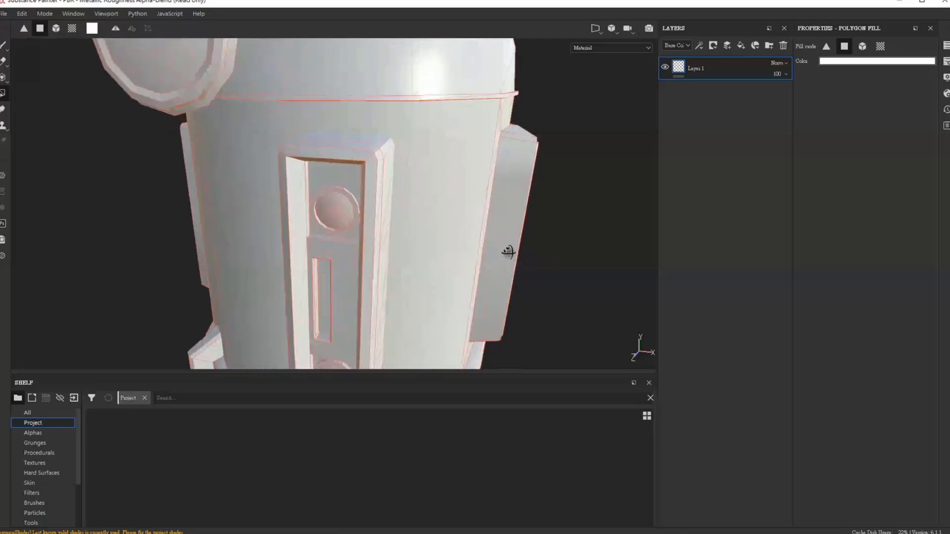
mouse_move(504, 247)
left_mouse_down("alt")
mouse_move(495, 250)
mouse_move(540, 210)
left_mouse_up("alt")
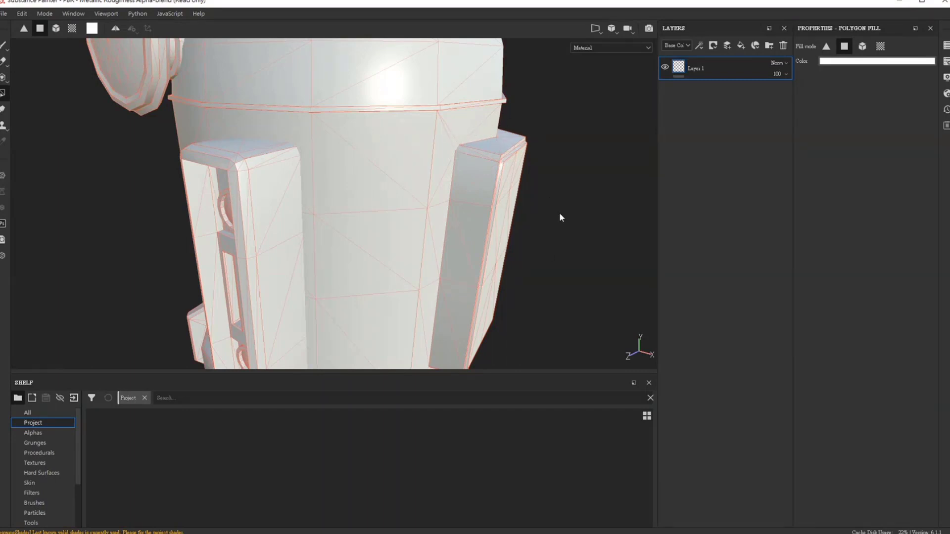
Zoom in on the robot's side pillar and bring up the Polygon Fill settings
mouse_move(543, 206)
right_mouse_down("alt")
mouse_move(530, 121)
mouse_move(513, 322)
mouse_move(559, 246)
mouse_move(492, 117)
mouse_move(490, 157)
right_mouse_up("alt")
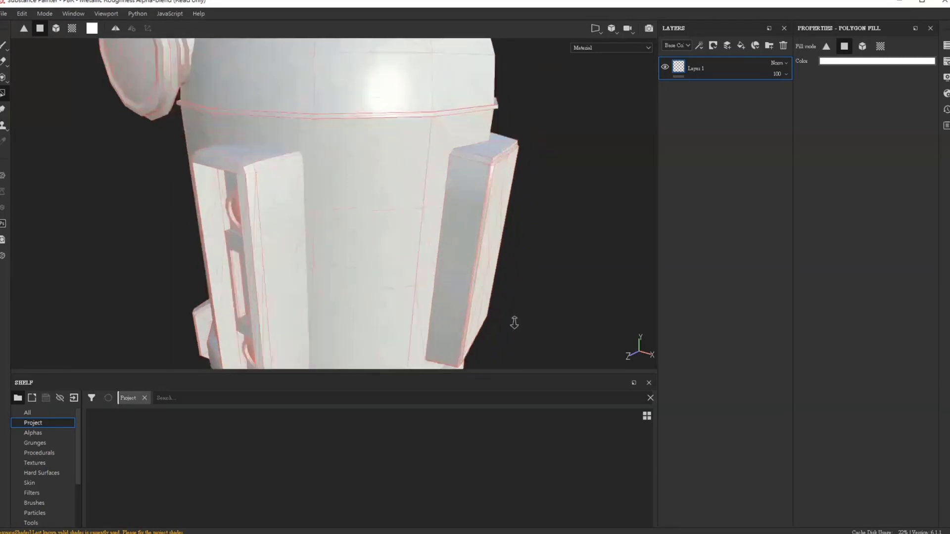
mouse_move(490, 157)
middle_mouse_down("alt")
mouse_move(435, 195)
mouse_move(340, 206)
middle_mouse_up("alt")
right_click_drag(553, 203, 599, 234, "alt")
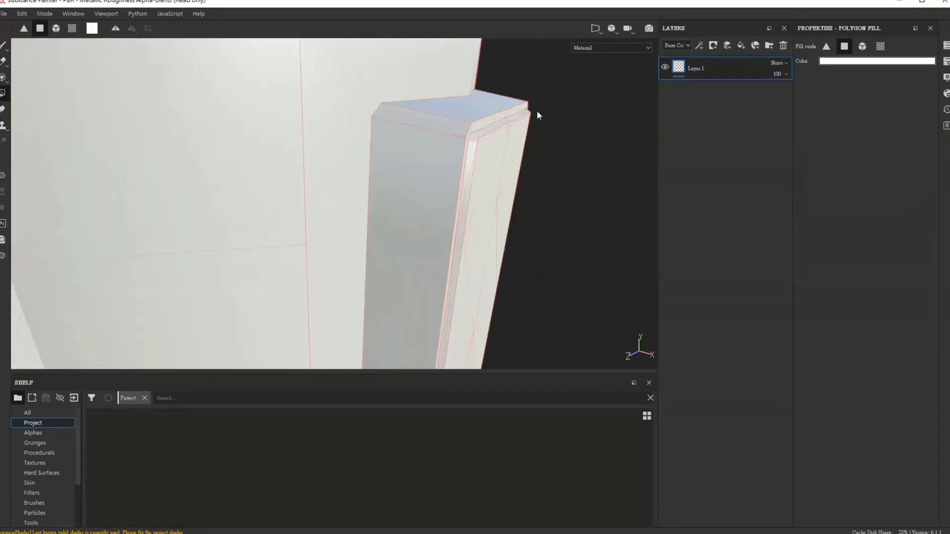
left_click_drag(578, 177, 610, 178, "alt")
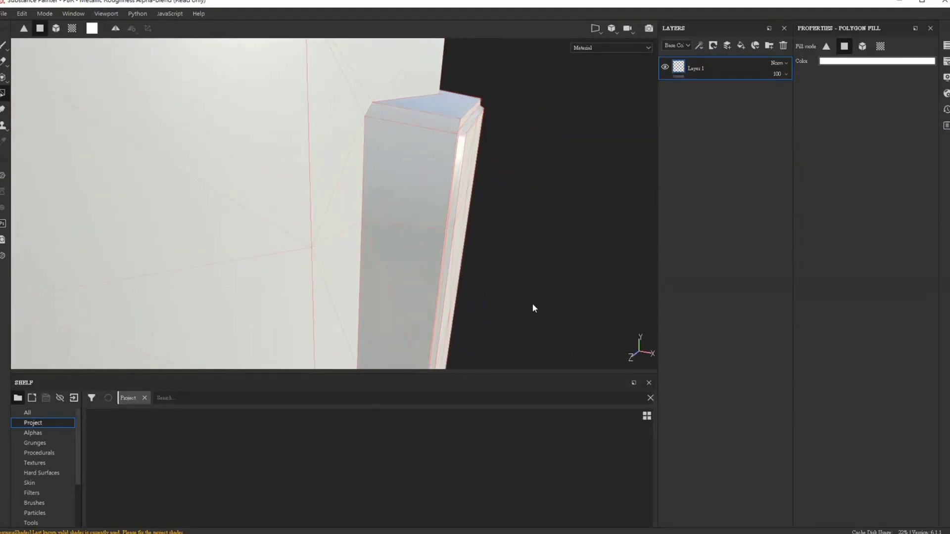
right_click(556, 250)
scroll(519, 227, "down", 2)
scroll(515, 240, "down", 5)
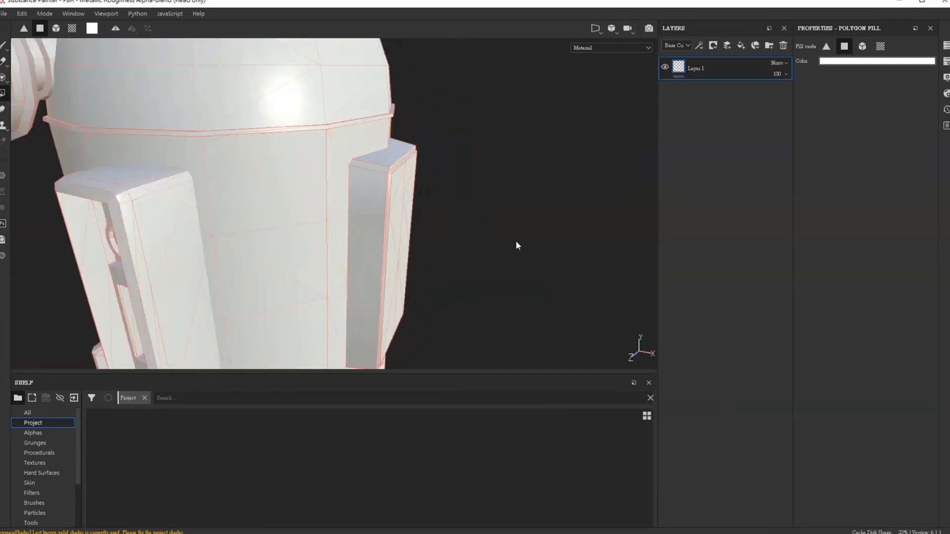
scroll(514, 240, "down", 3)
left_click_drag(514, 241, 428, 240, "alt")
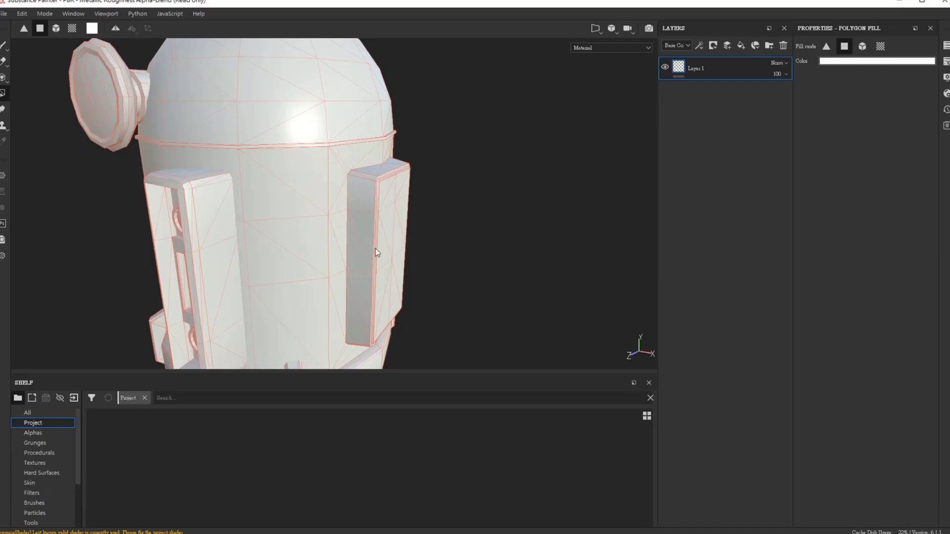
left_click_drag(373, 247, 386, 190, "alt")
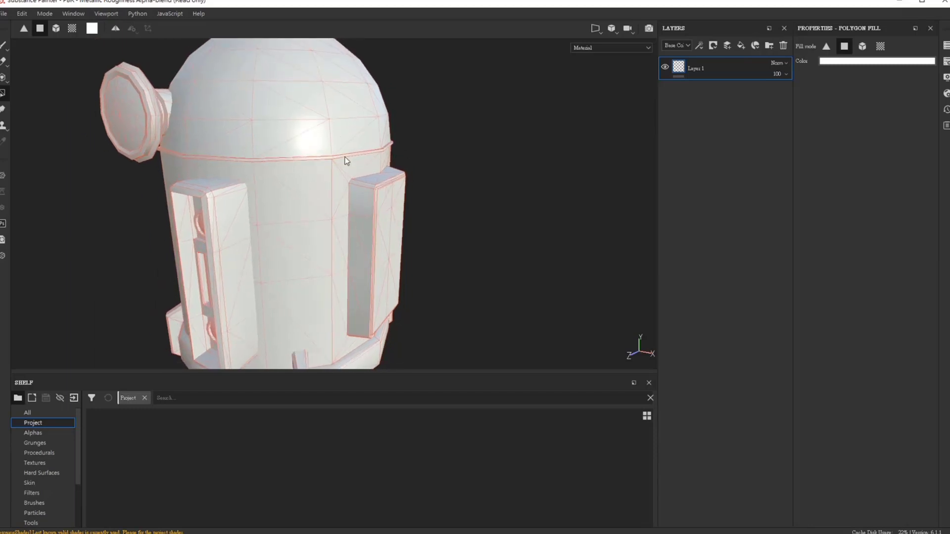
left_click_drag(346, 157, 343, 228, "alt")
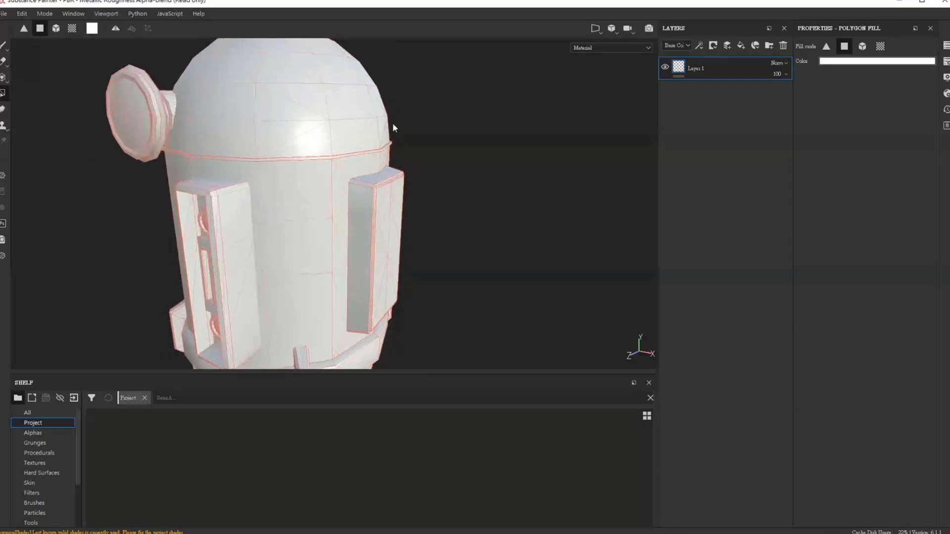
mouse_move(369, 213)
left_mouse_down("alt")
mouse_move(412, 135)
mouse_move(465, 232)
left_mouse_up("alt")
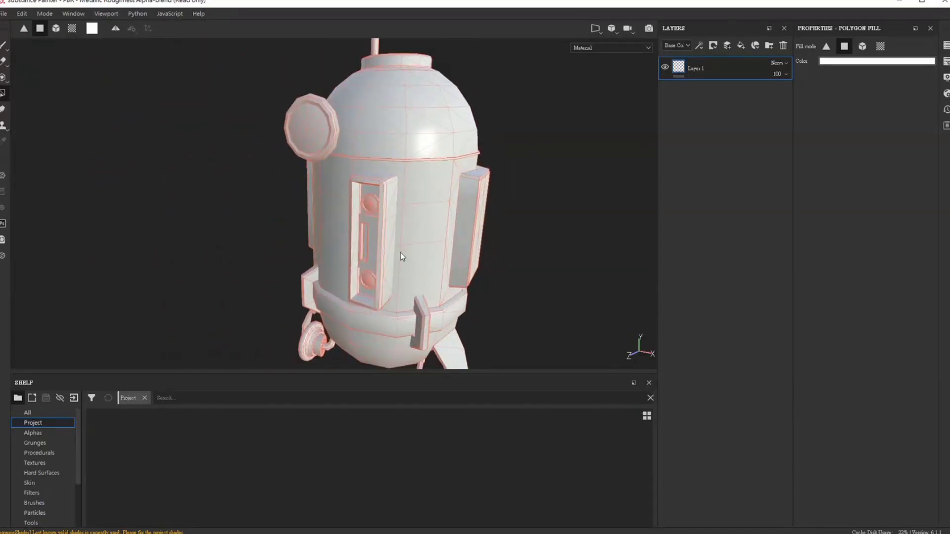
mouse_move(402, 257)
left_mouse_down("alt")
mouse_move(402, 322)
mouse_move(366, 266)
mouse_move(329, 344)
mouse_move(229, 257)
mouse_move(377, 278)
mouse_move(336, 326)
mouse_move(346, 258)
mouse_move(547, 258)
mouse_move(585, 292)
mouse_move(611, 284)
mouse_move(474, 283)
mouse_move(494, 117)
mouse_move(526, 127)
mouse_move(498, 239)
mouse_move(287, 199)
mouse_move(520, 149)
left_mouse_up("alt")
scroll(298, 314, "up", 5)
scroll(521, 148, "up", 2)
scroll(520, 148, "up", 2)
scroll(520, 148, "up", 2)
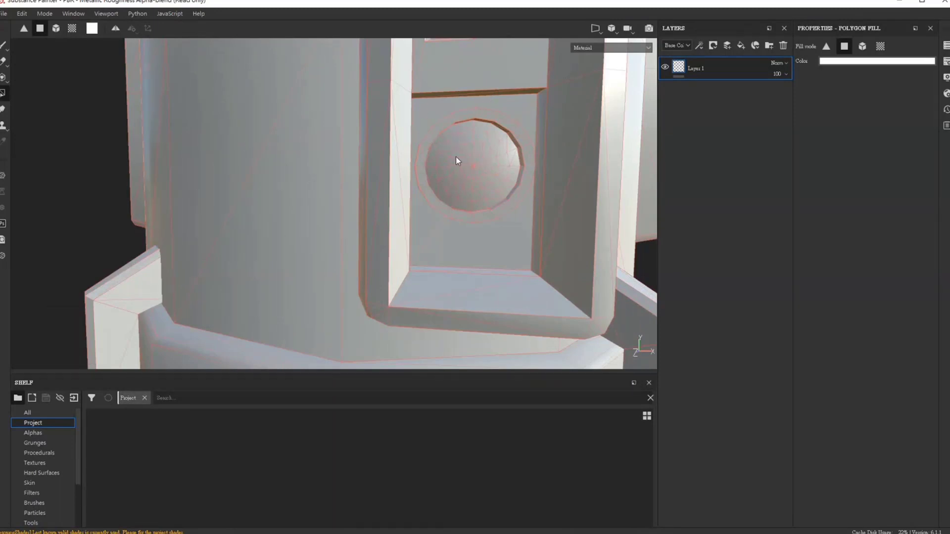
scroll(549, 173, "down", 2)
mouse_move(549, 148)
left_mouse_down("alt")
mouse_move(459, 210)
mouse_move(494, 143)
left_mouse_up("alt")
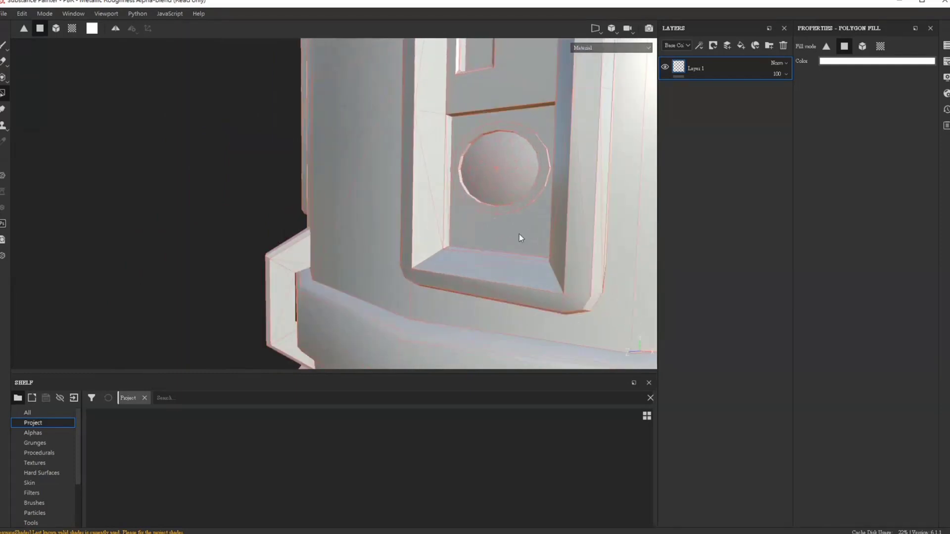
left_click_drag(519, 241, 496, 162, "alt")
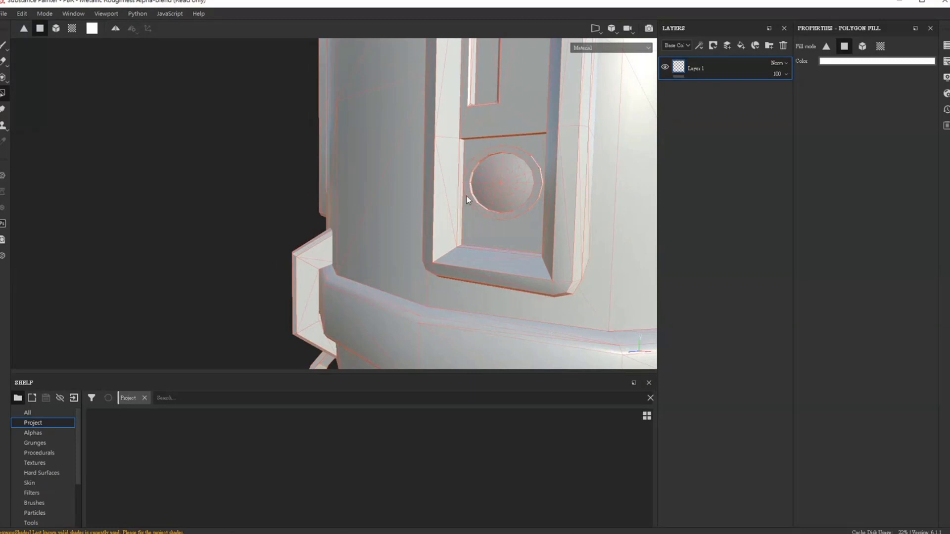
mouse_move(570, 201)
left_mouse_down("alt")
mouse_move(555, 232)
mouse_move(532, 221)
mouse_move(395, 229)
mouse_move(528, 196)
left_mouse_up("alt")
mouse_move(528, 196)
right_mouse_down("alt")
mouse_move(462, 144)
mouse_move(439, 46)
mouse_move(526, 91)
right_mouse_up("alt")
mouse_move(526, 91)
middle_mouse_down("alt")
mouse_move(538, 221)
mouse_move(345, 220)
middle_mouse_up("alt")
left_click_drag(345, 221, 435, 218, "alt")
mouse_move(434, 219)
right_mouse_down("alt")
mouse_move(400, 84)
mouse_move(149, 47)
right_mouse_up("alt")
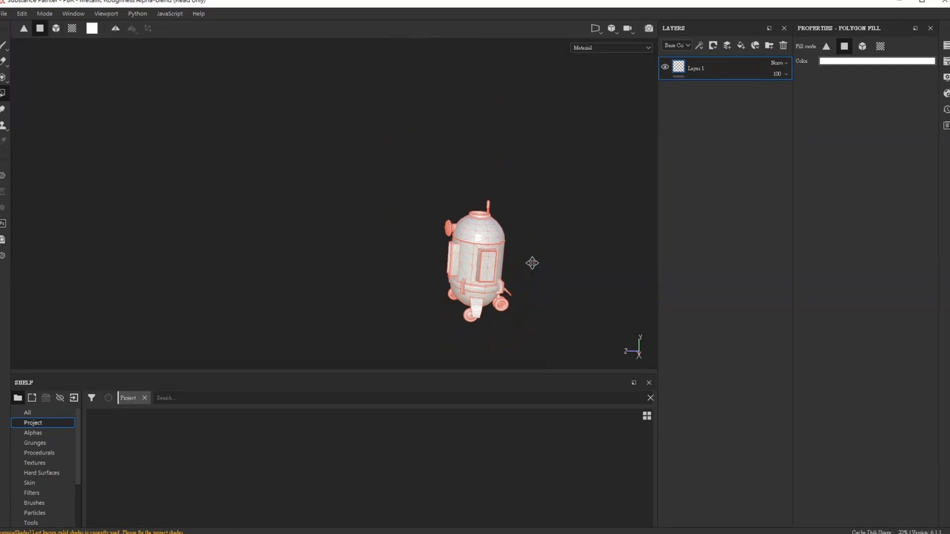
mouse_move(530, 261)
left_mouse_down("alt")
mouse_move(542, 271)
mouse_move(570, 244)
mouse_move(530, 287)
mouse_move(356, 282)
mouse_move(549, 299)
mouse_move(668, 277)
mouse_move(619, 250)
mouse_move(613, 270)
left_mouse_up("alt")
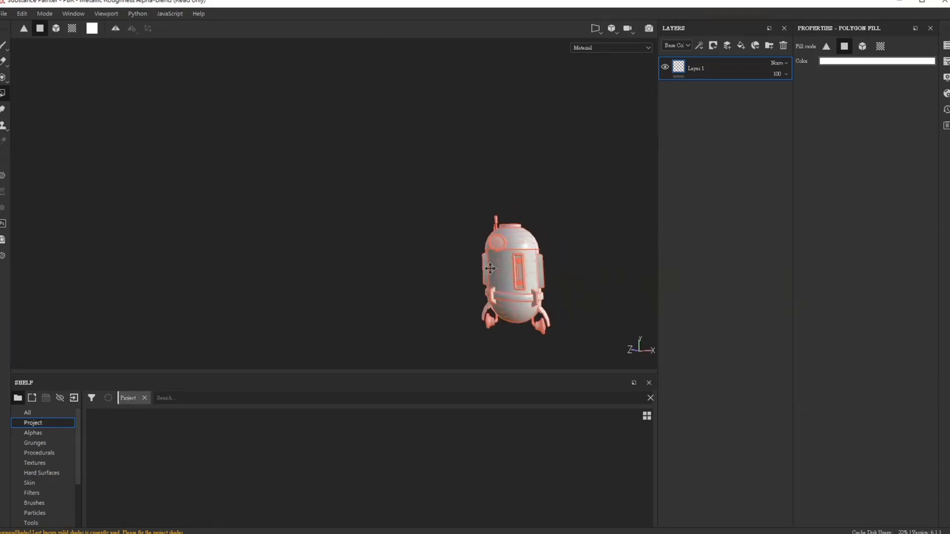
middle_click_drag(613, 270, 407, 263, "alt")
mouse_move(407, 262)
left_mouse_down("alt")
mouse_move(347, 282)
mouse_move(133, 290)
left_mouse_up("alt")
mouse_move(348, 309)
left_mouse_down("alt")
mouse_move(333, 259)
mouse_move(445, 248)
mouse_move(418, 254)
mouse_move(551, 257)
mouse_move(480, 274)
left_mouse_up("alt")
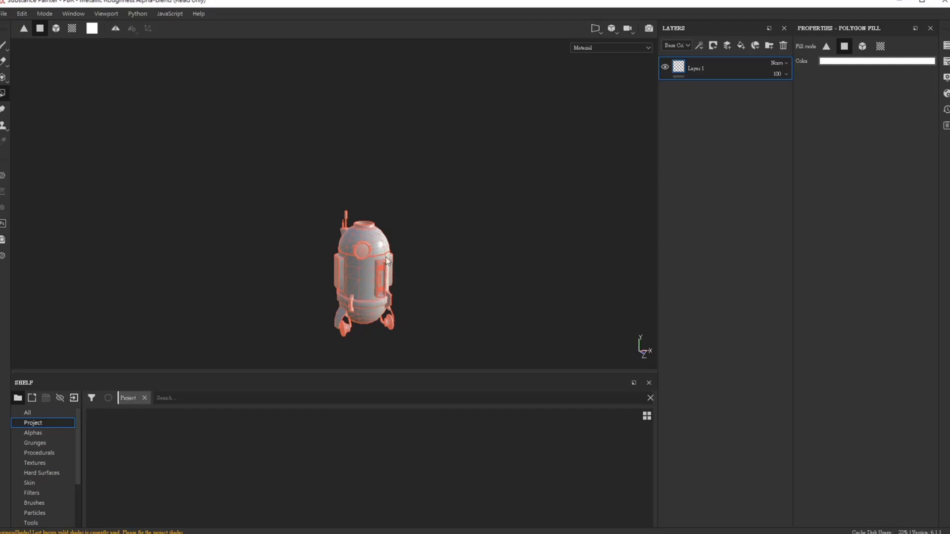
right_click_drag(389, 280, 373, 252, "alt")
mouse_move(372, 252)
left_mouse_down("alt")
mouse_move(361, 332)
mouse_move(399, 272)
mouse_move(506, 255)
mouse_move(610, 309)
mouse_move(497, 322)
mouse_move(420, 316)
left_mouse_up("alt")
mouse_move(421, 317)
right_mouse_down("alt")
mouse_move(389, 352)
mouse_move(414, 315)
right_mouse_up("alt")
mouse_move(413, 310)
left_mouse_down("alt")
mouse_move(462, 200)
mouse_move(500, 252)
mouse_move(187, 113)
left_mouse_up("alt")
Switch back to the paint brush and delete the empty Layer 1
left_click(4, 45)
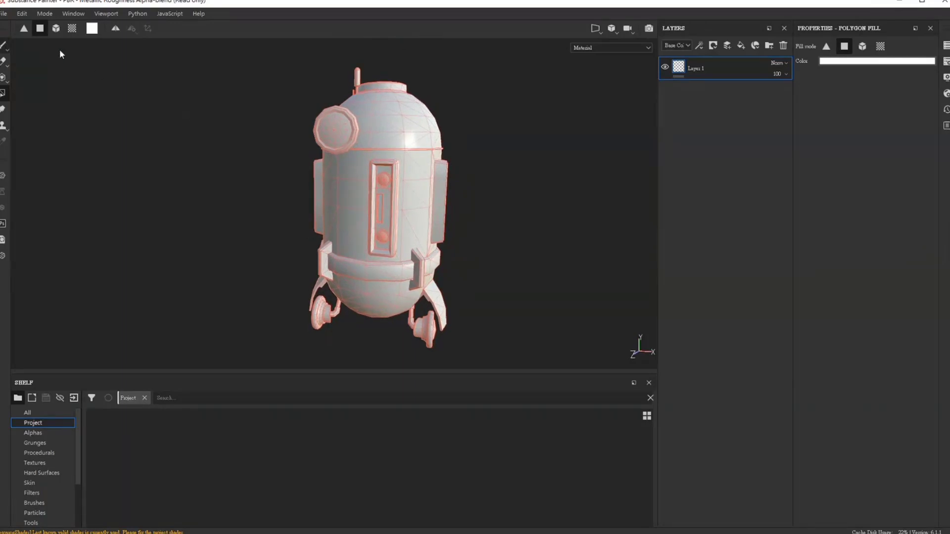
middle_click_drag(458, 164, 452, 171, "alt")
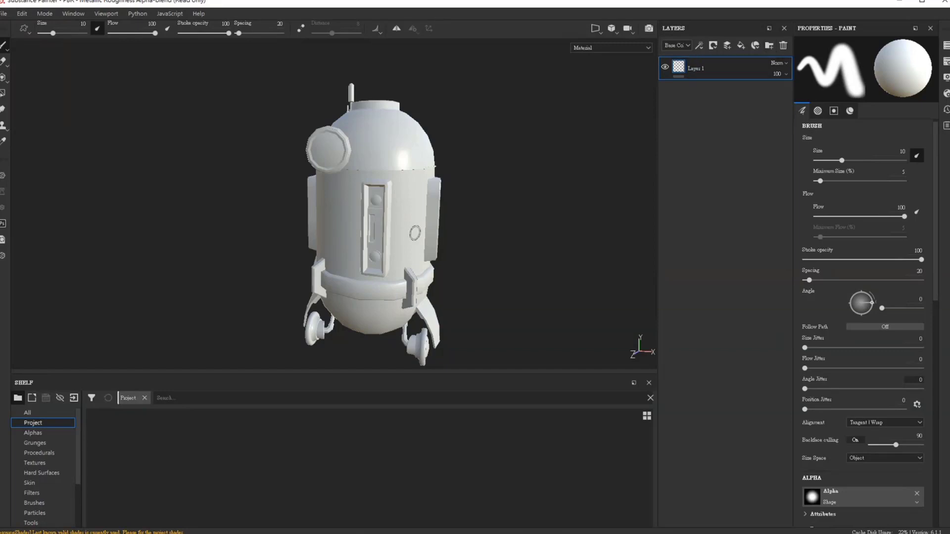
left_click(783, 46)
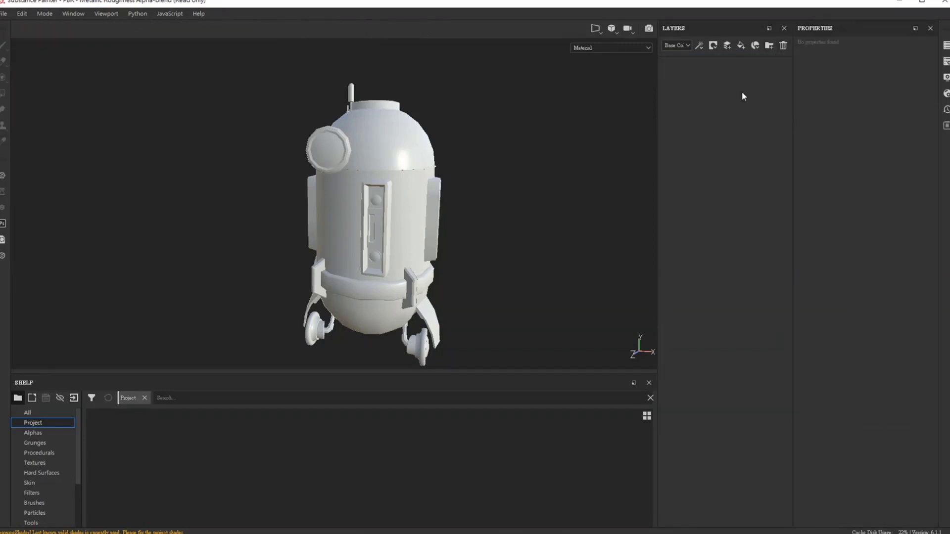
Zoom in on the torso band, add Folder 1, and give it a black mask
right_click_drag(519, 225, 493, 232, "alt")
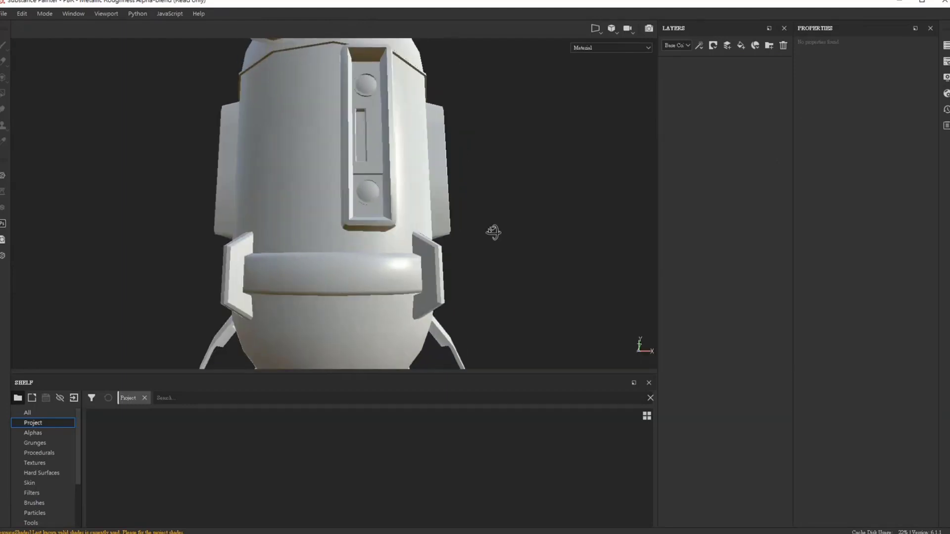
left_click_drag(493, 232, 536, 233, "alt")
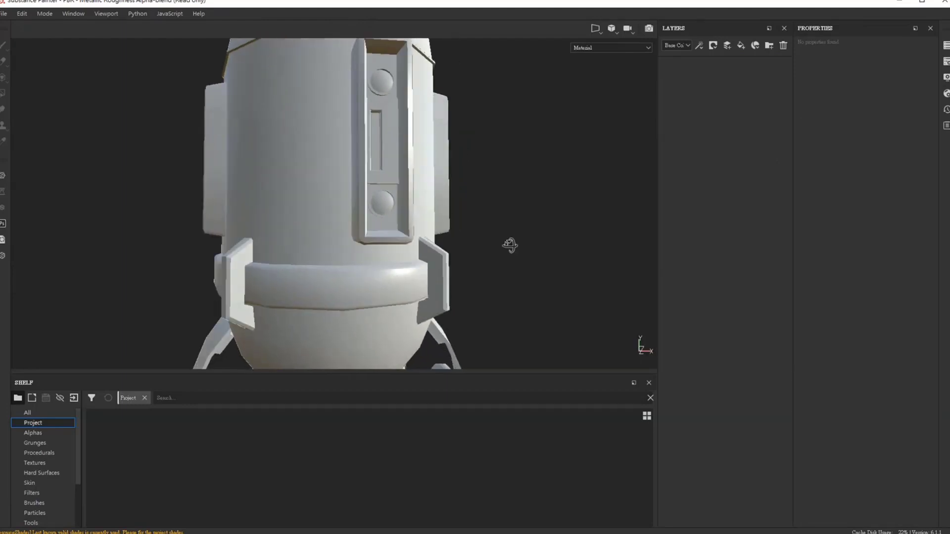
mouse_move(536, 233)
right_mouse_down("alt")
mouse_move(512, 255)
mouse_move(549, 243)
right_mouse_up("alt")
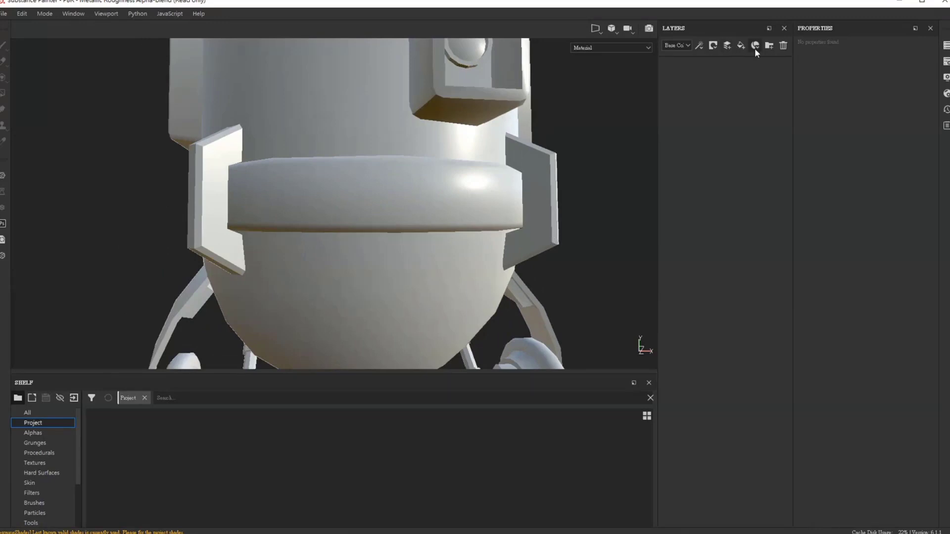
left_click(768, 46)
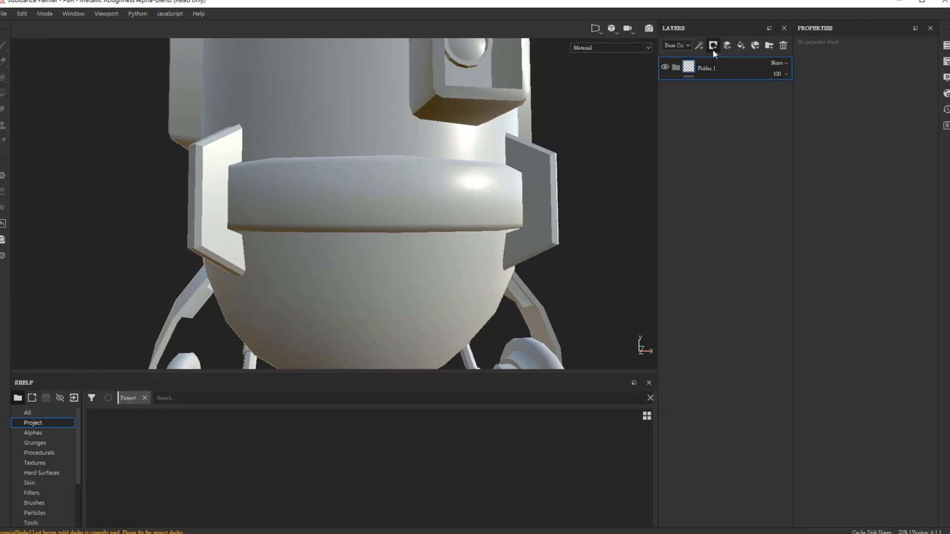
right_click(730, 71)
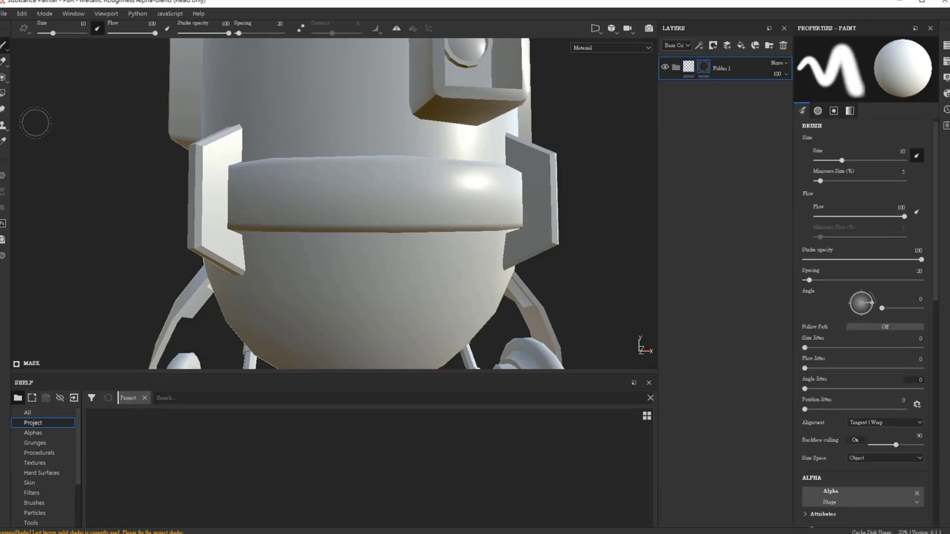
Set Polygon Fill to UV chunk mode and show Folder 1's mask on the torso band
left_click(3, 92)
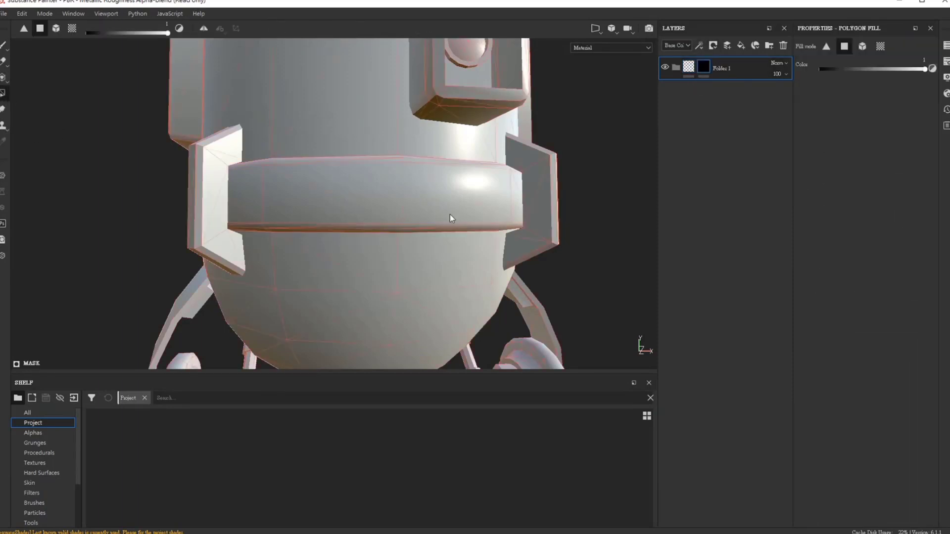
left_click(880, 48)
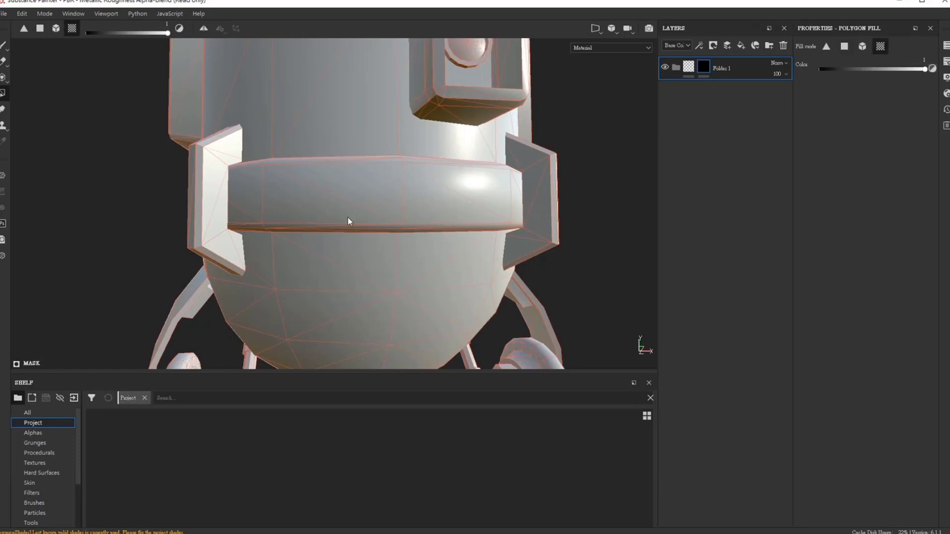
mouse_move(267, 256)
left_mouse_down("alt")
mouse_move(278, 248)
mouse_move(550, 254)
left_mouse_up("alt")
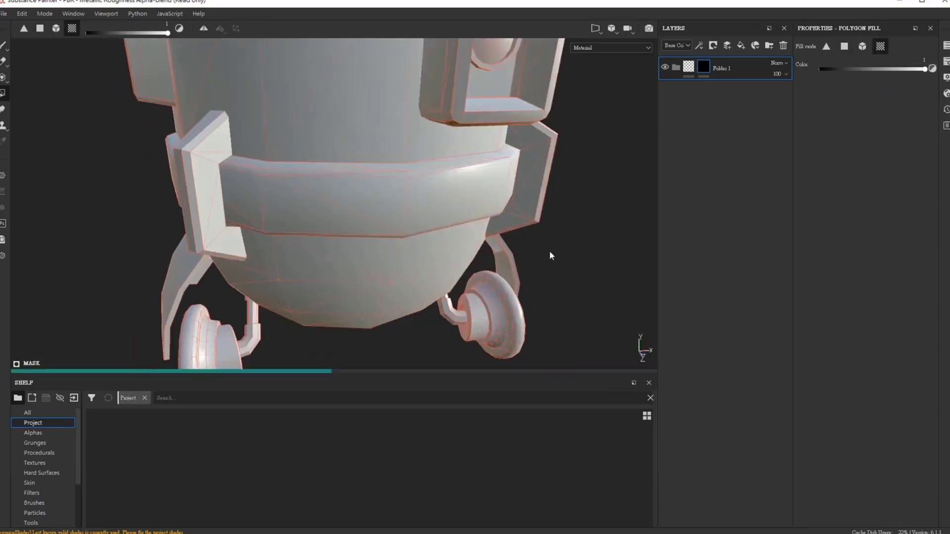
left_click(706, 67)
mouse_move(521, 277)
left_mouse_down("alt")
mouse_move(558, 266)
mouse_move(488, 253)
left_mouse_up("alt")
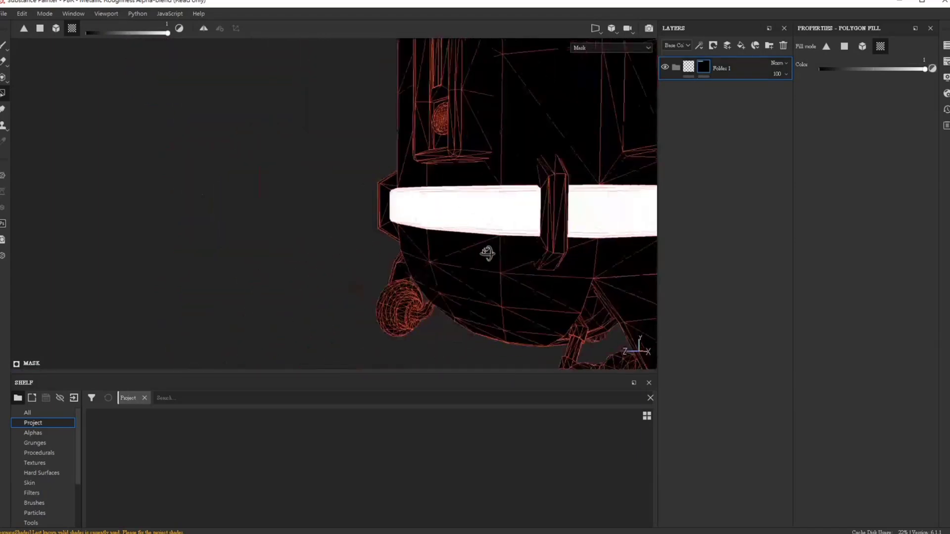
mouse_move(488, 254)
left_mouse_down("alt")
mouse_move(431, 229)
mouse_move(227, 240)
mouse_move(509, 223)
mouse_move(364, 287)
mouse_move(357, 335)
mouse_move(436, 307)
left_mouse_up("alt")
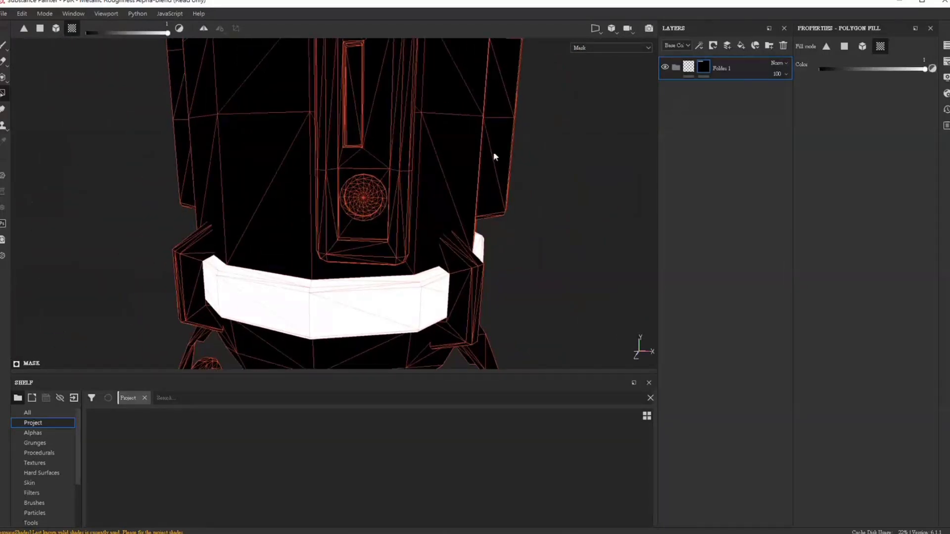
Fill the band's UV islands white in the UV view, then return to the 3D material view
key("F2")
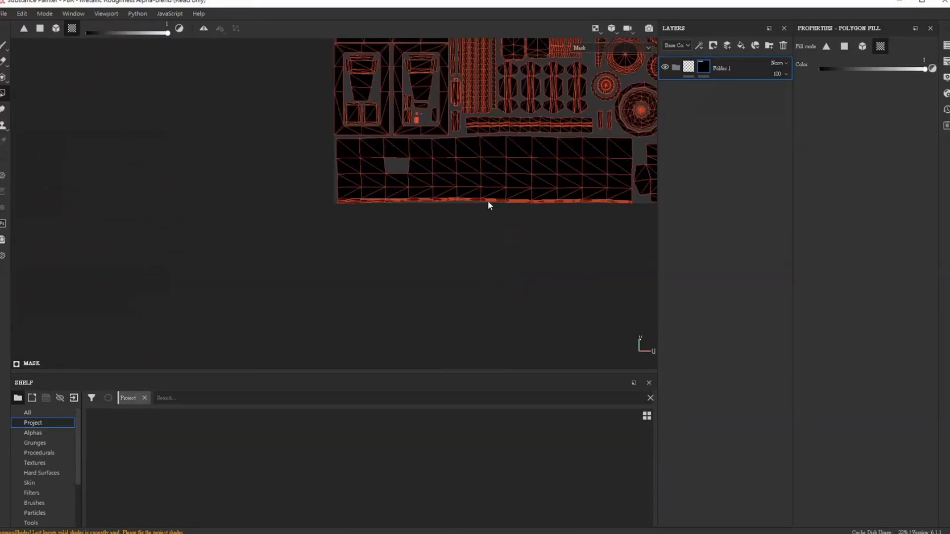
middle_click_drag(468, 195, 418, 248, "alt")
scroll(304, 343, "up", 3)
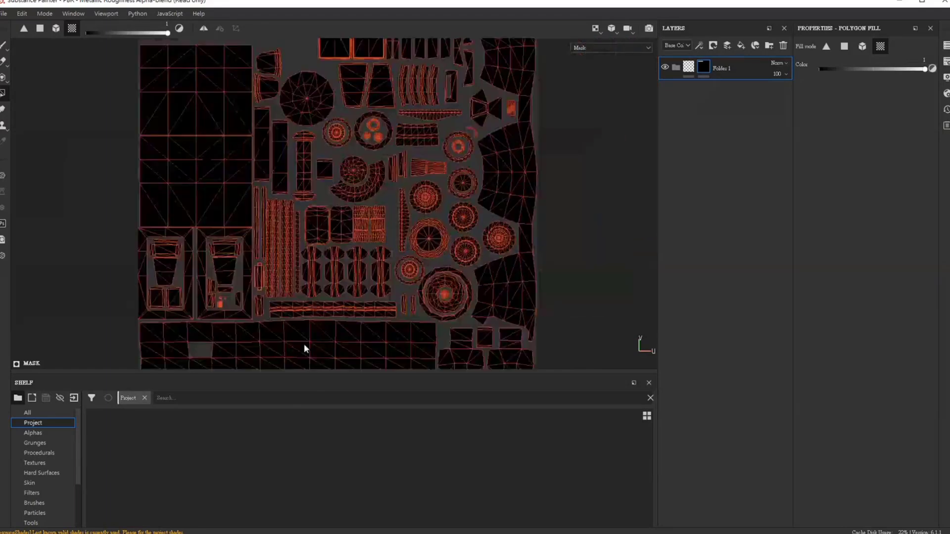
key("f")
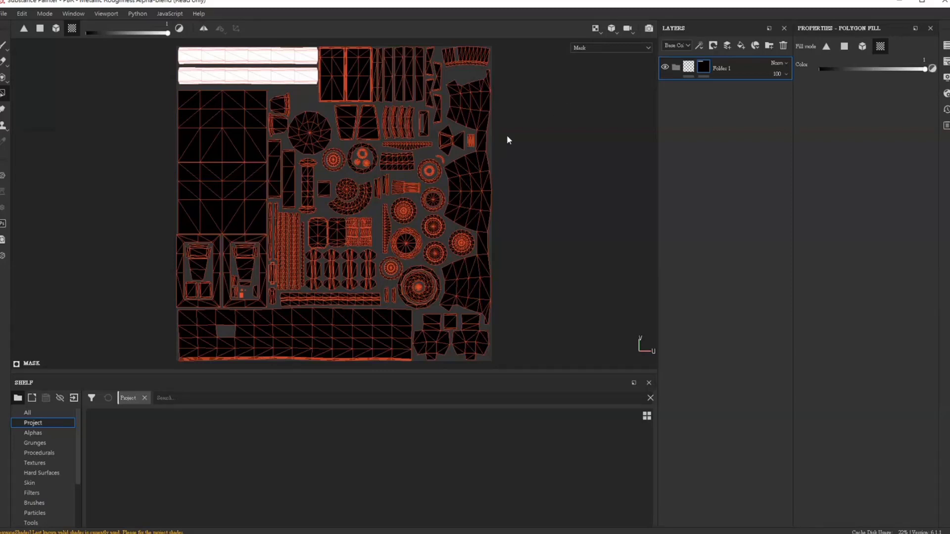
key("F2")
mouse_move(525, 273)
left_mouse_down("alt")
mouse_move(371, 291)
mouse_move(424, 314)
mouse_move(504, 288)
mouse_move(481, 280)
mouse_move(391, 292)
mouse_move(300, 276)
mouse_move(384, 277)
mouse_move(383, 299)
mouse_move(411, 265)
mouse_move(443, 269)
mouse_move(403, 226)
mouse_move(313, 253)
mouse_move(438, 267)
mouse_move(305, 266)
left_mouse_up("alt")
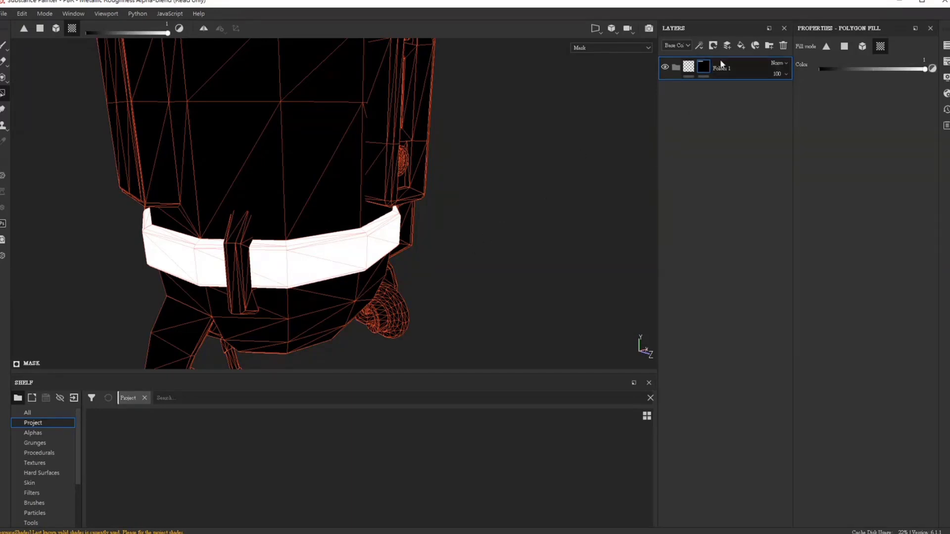
left_click(688, 73)
Select Folder 1 and add a new fill layer inside it
left_click(702, 114)
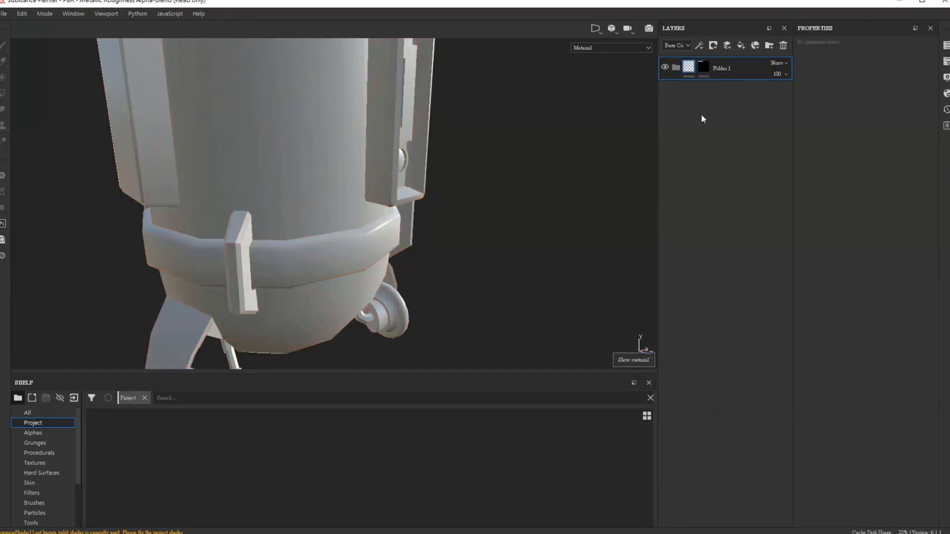
left_click(713, 70)
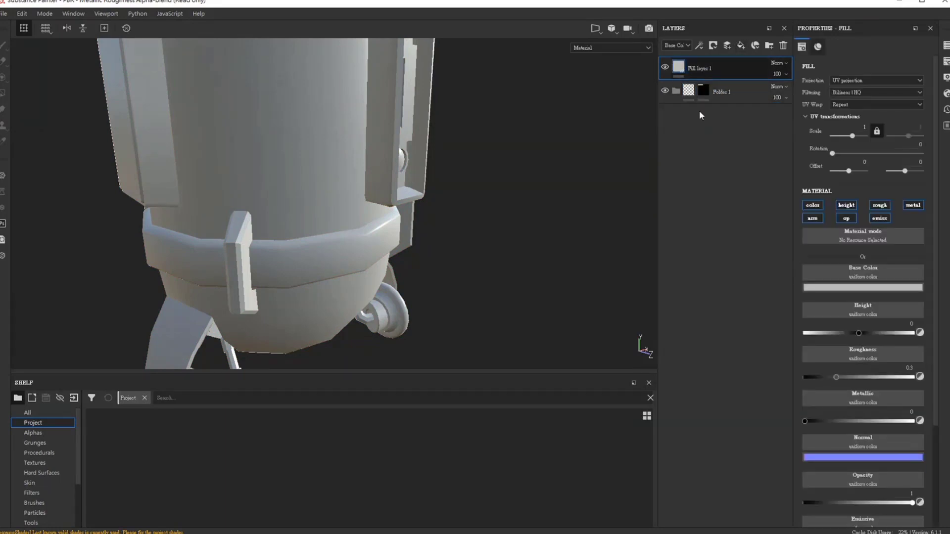
left_click_drag(686, 71, 685, 93)
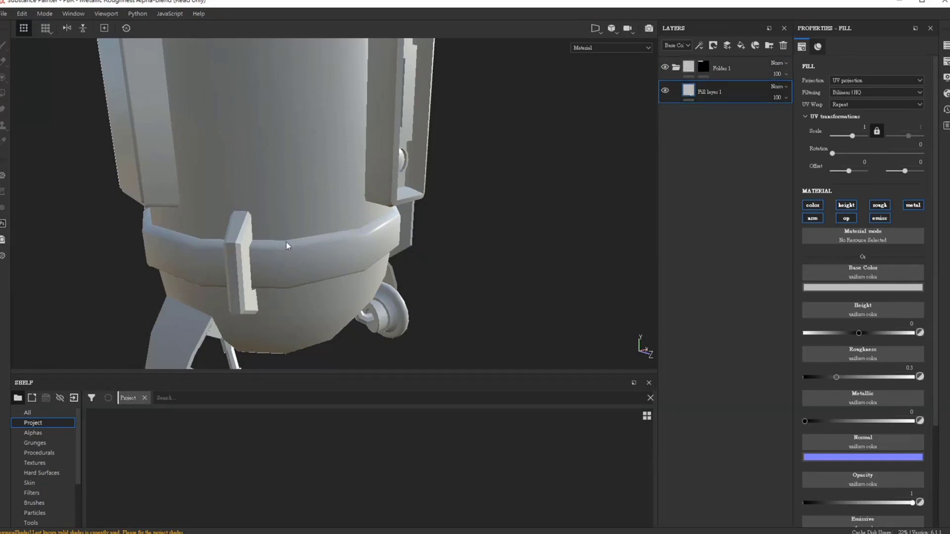
Rename the fill layer to 'Base Color' and disable its height channel
double_click(719, 89)
key("Return")
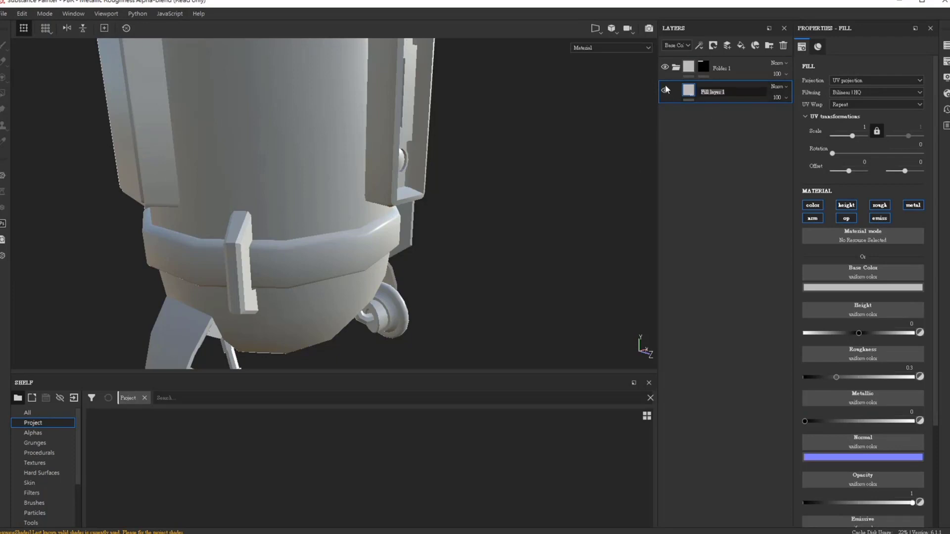
type("Base ")
type("서ㄴ")
key("BackSpace")
key("BackSpace")
type("C")
type("olor")
key("Return")
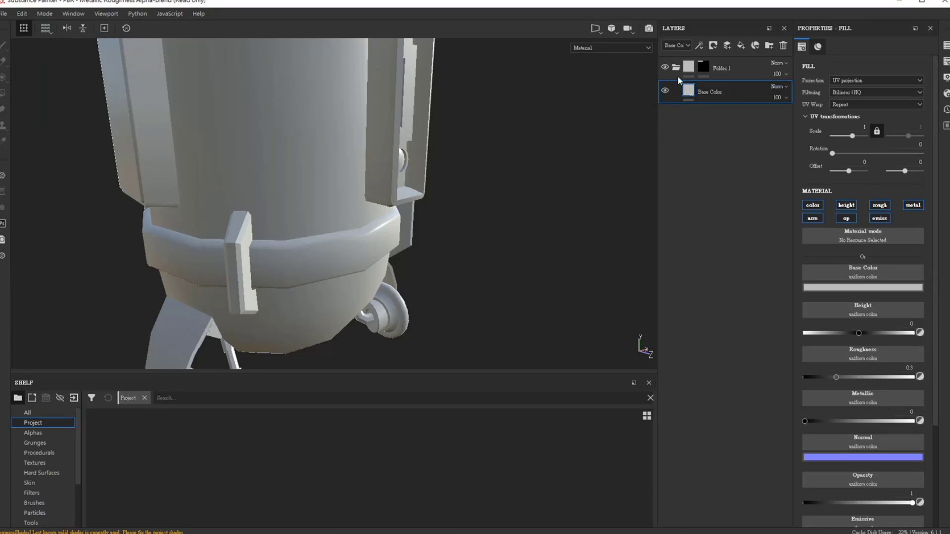
left_click(848, 209)
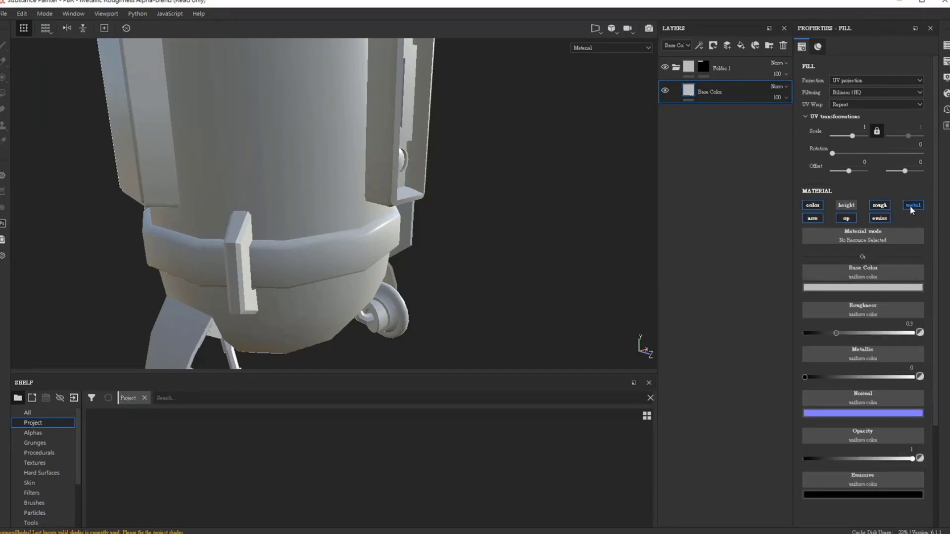
Turn off metal, opacity, emissive and normal channels, using yellow colour with roughness 0.4459
left_click(911, 208)
left_click(879, 219)
left_click(846, 218)
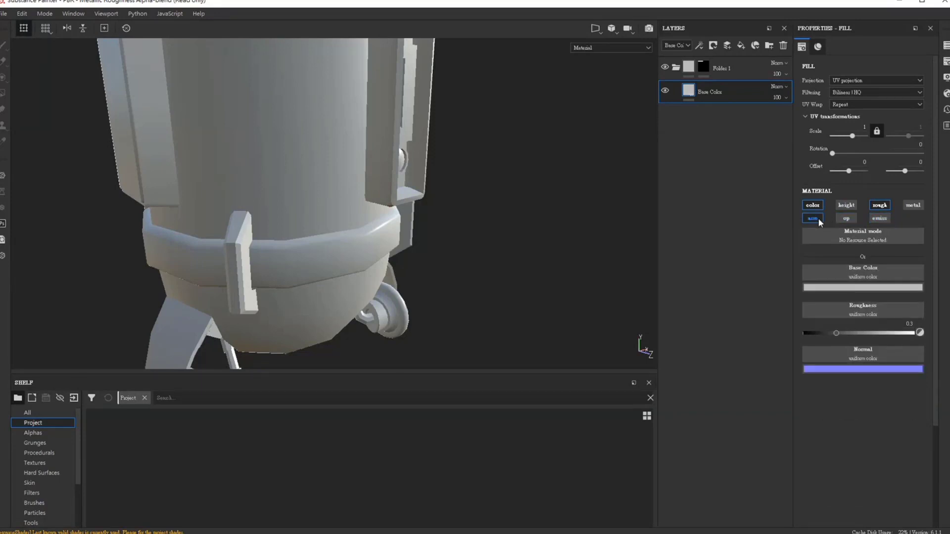
left_click(820, 218)
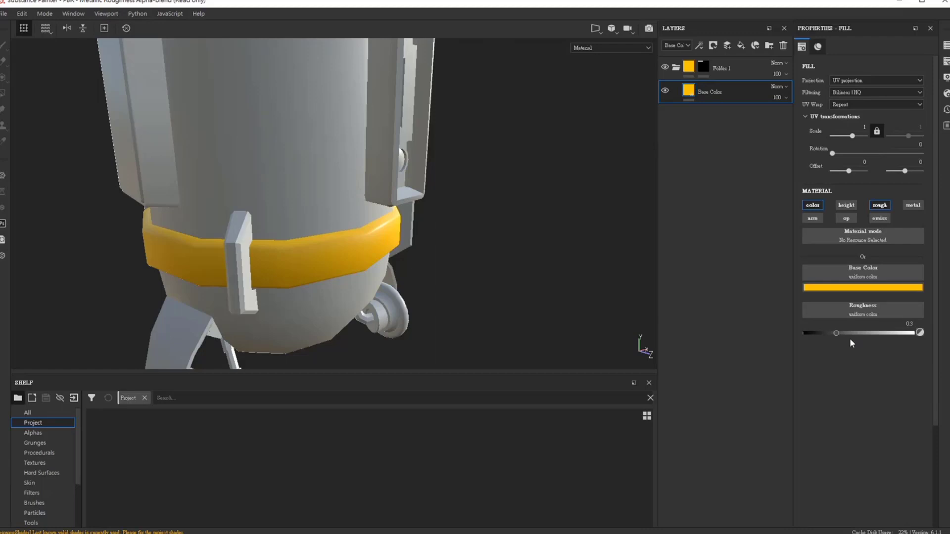
left_click_drag(836, 333, 852, 333)
mouse_move(465, 263)
left_mouse_down("alt")
mouse_move(466, 324)
mouse_move(446, 269)
mouse_move(576, 235)
mouse_move(736, 114)
left_mouse_up("alt")
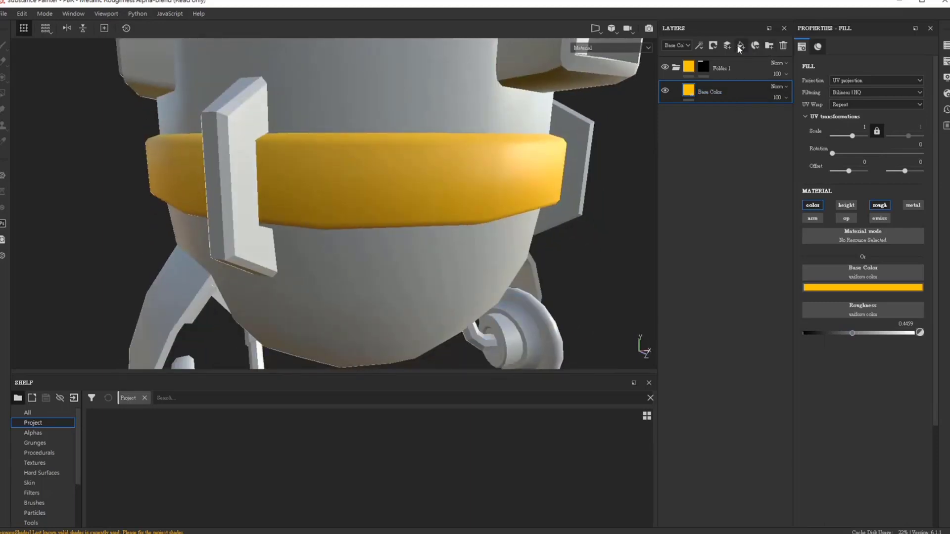
Add a fill layer named 'Black' and give it a black mask
double_click(716, 89)
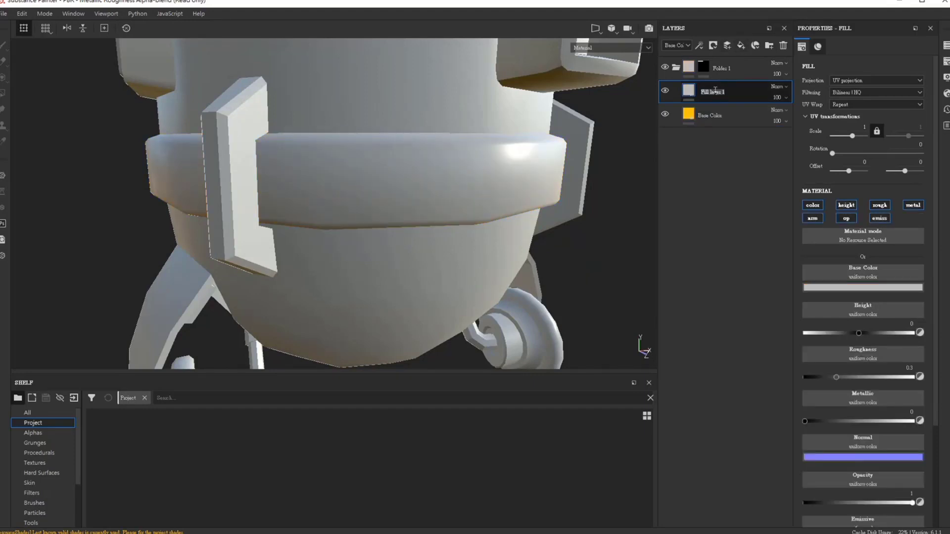
type("Black")
key("Return")
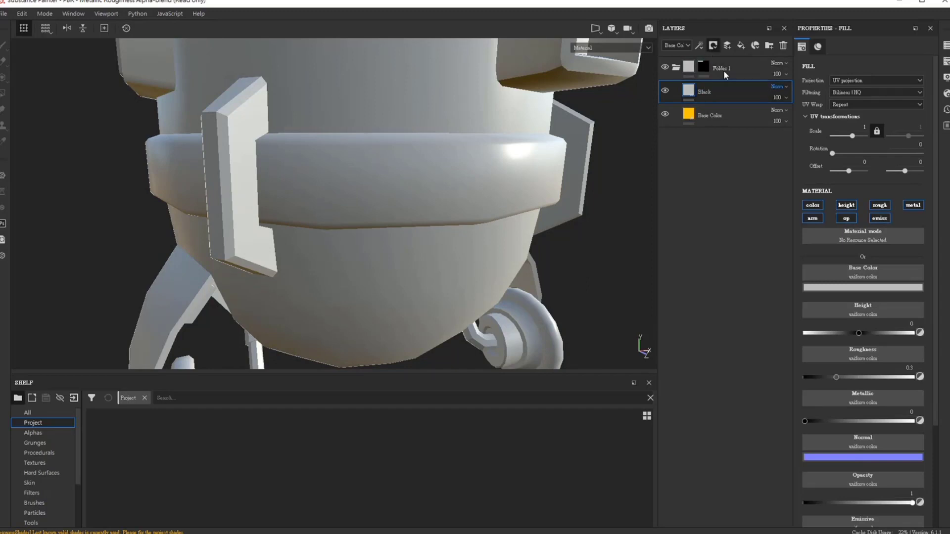
left_click(724, 70)
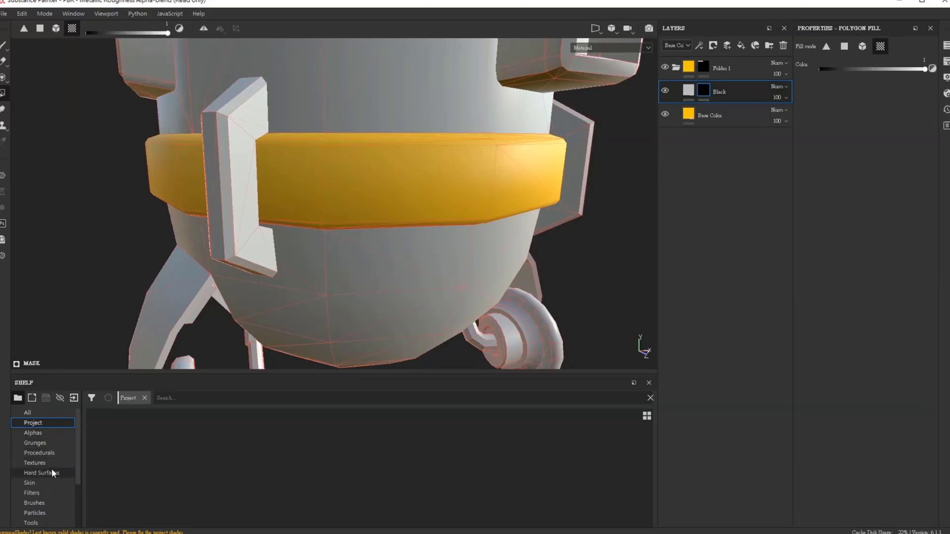
Drag the Stripes procedural from the shelf into the Black layer's mask fill
left_click(39, 452)
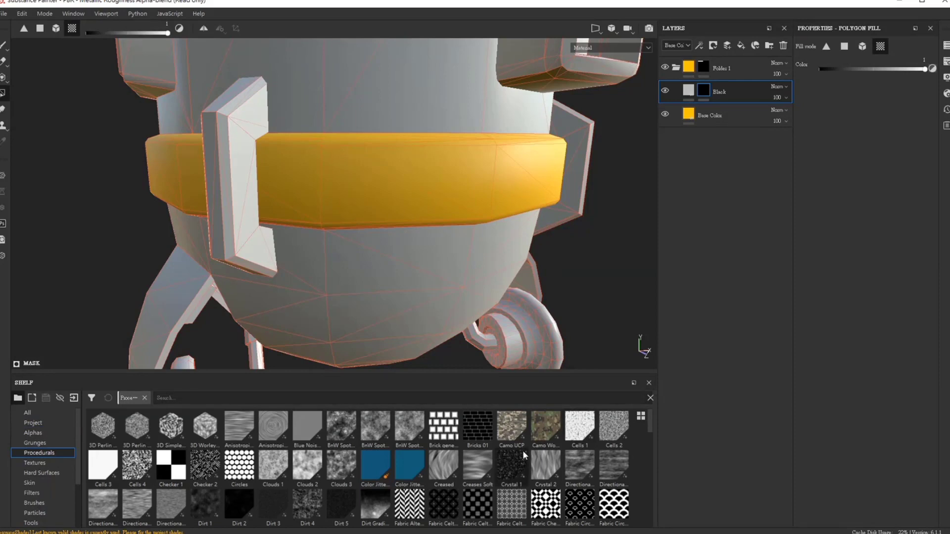
scroll(461, 474, "down", 5)
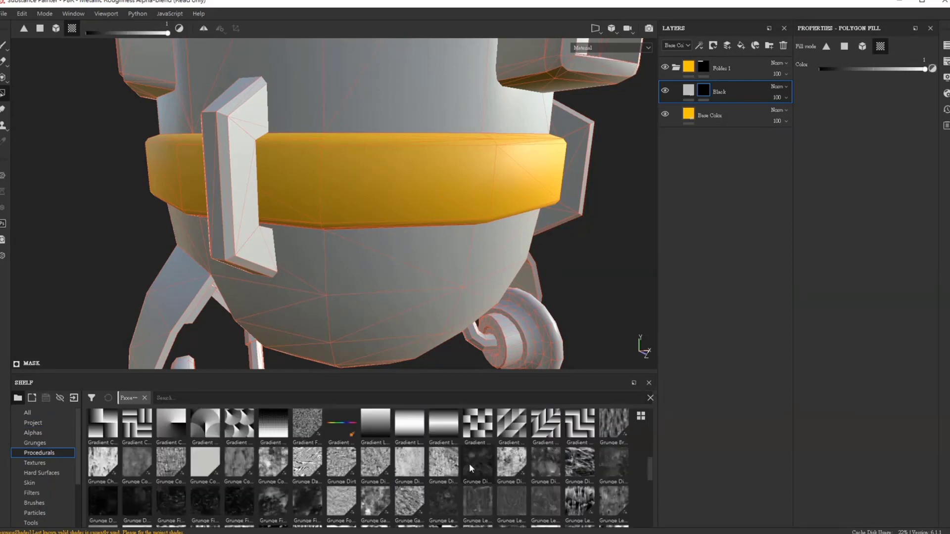
scroll(440, 421, "down", 5)
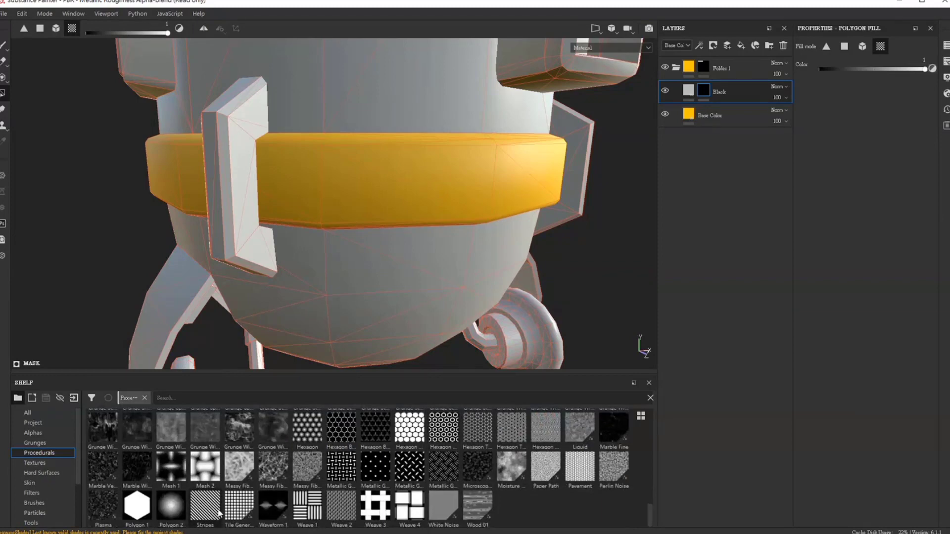
left_click_drag(203, 515, 862, 58)
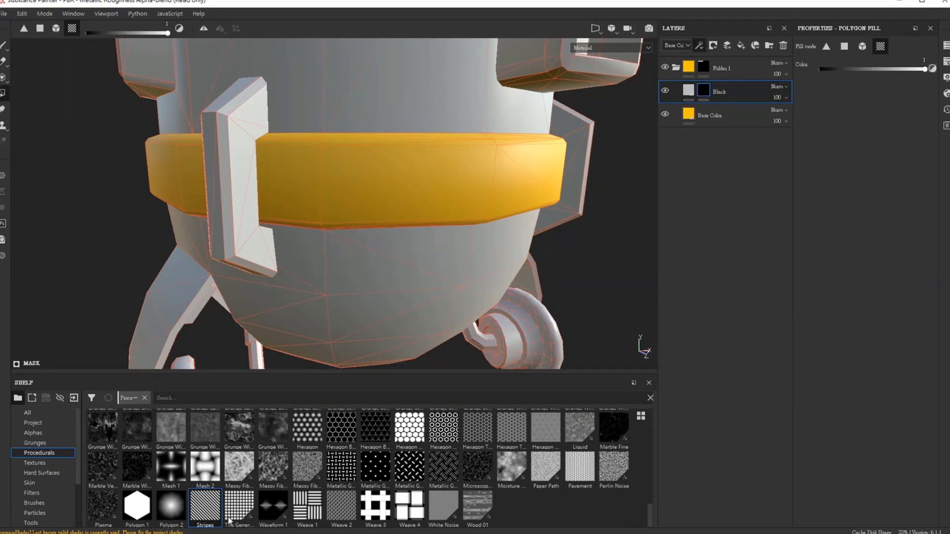
left_click_drag(205, 510, 858, 218)
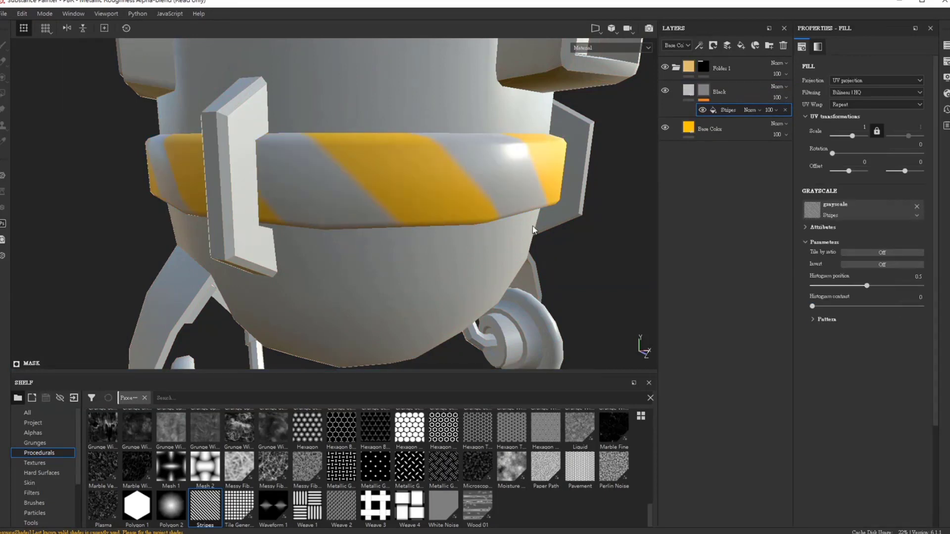
Make the Black layer near black and disable its emissive, opacity, normal and metal channels
left_click(690, 92)
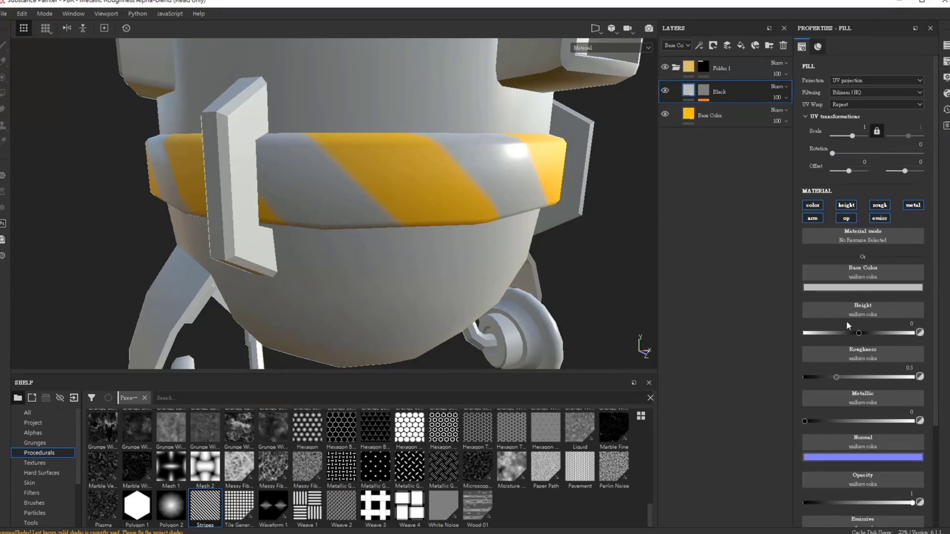
left_click_drag(861, 292, 871, 358)
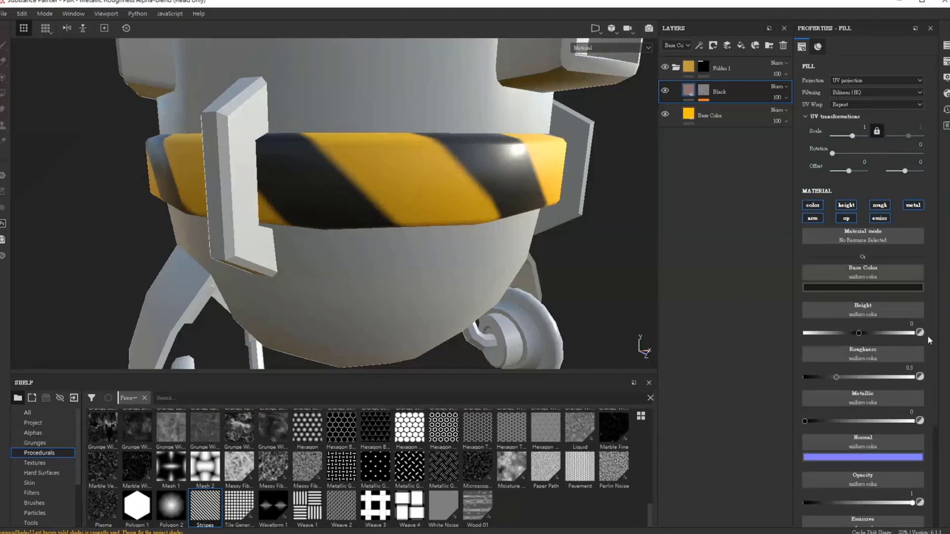
left_click(879, 218)
left_click(846, 218)
left_click(813, 218)
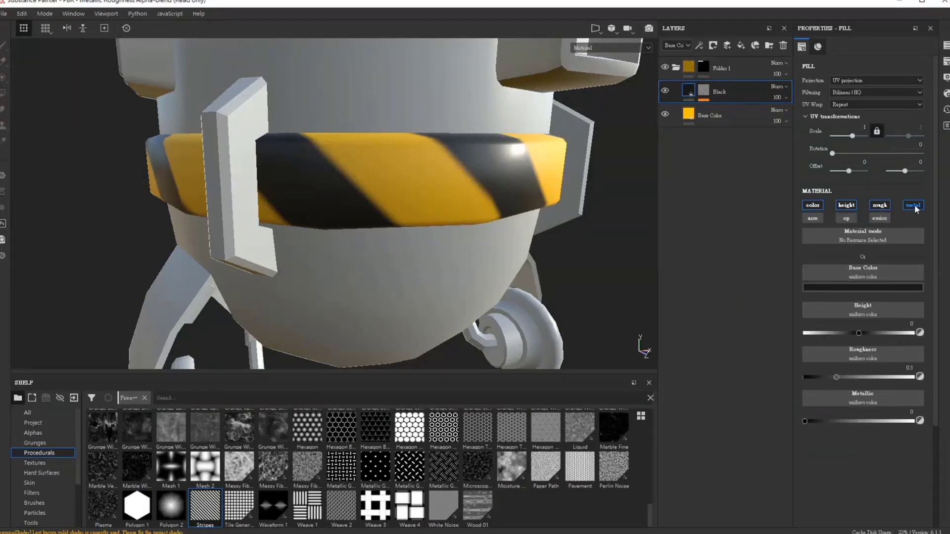
left_click(914, 206)
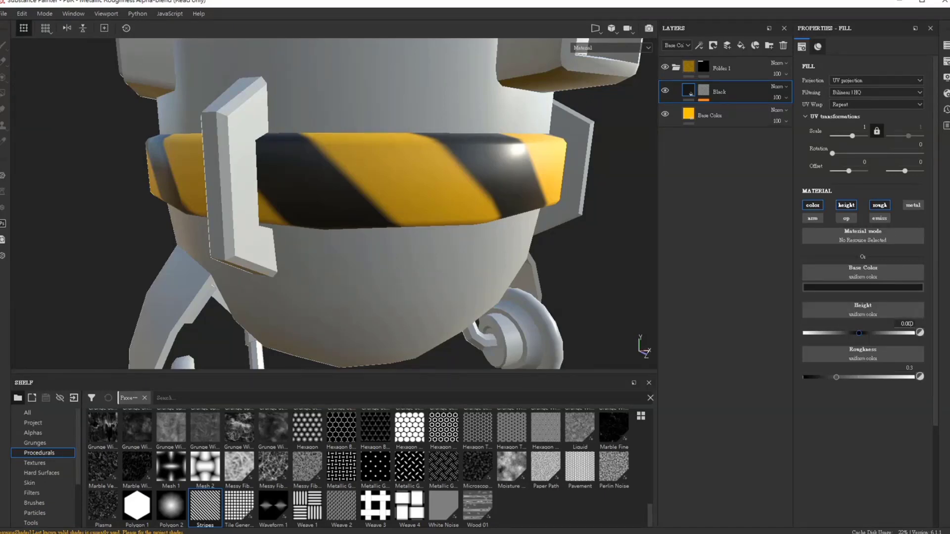
Give the stripes height 0.12 and raise their roughness to 0.3529
key("BackSpace")
key("BackSpace")
key("BackSpace")
type("1")
type("2")
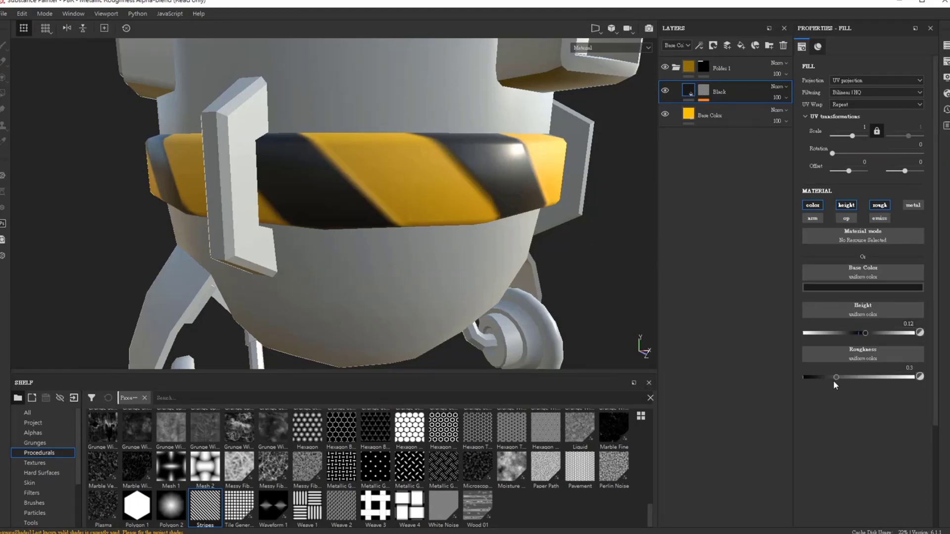
left_click_drag(835, 378, 845, 378)
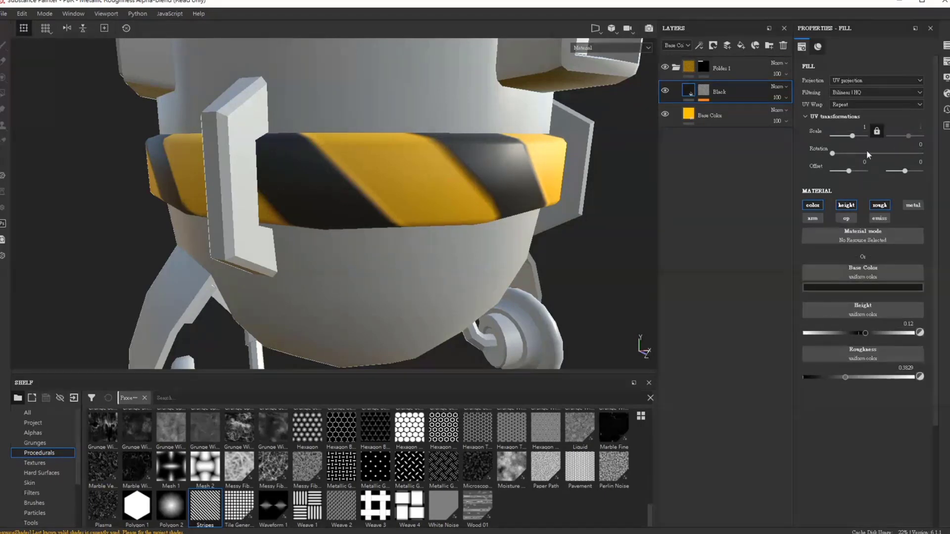
left_click(706, 101)
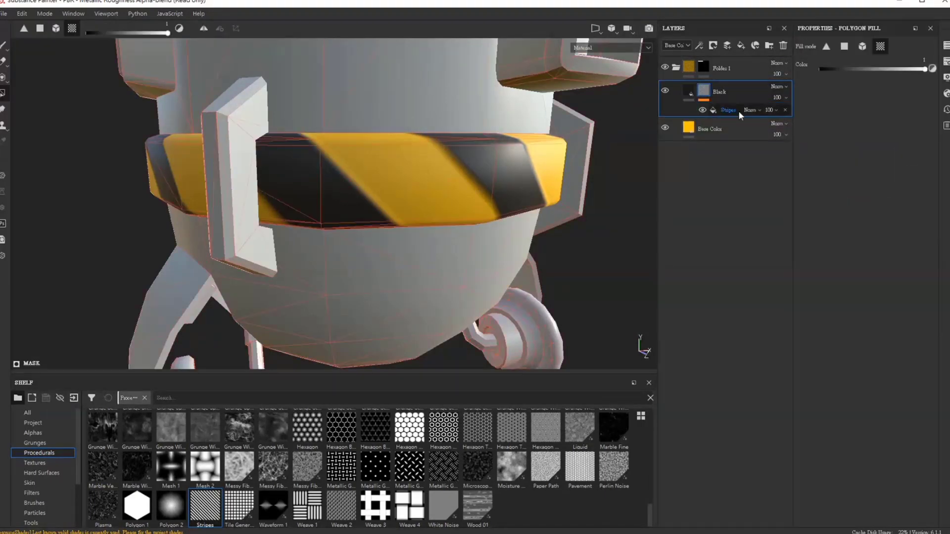
right_click_drag(287, 171, 297, 198, "alt")
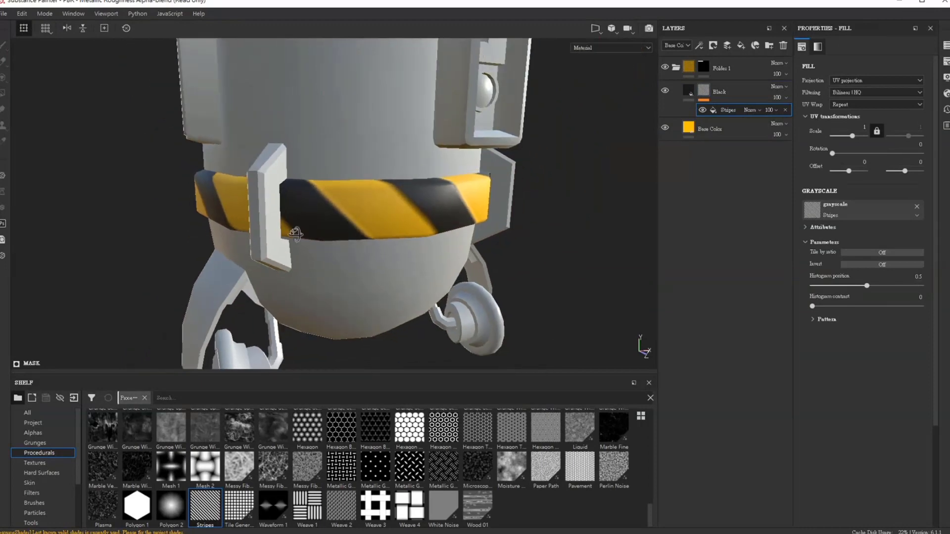
mouse_move(297, 198)
left_mouse_down("alt")
mouse_move(445, 227)
mouse_move(504, 221)
left_mouse_up("alt")
right_click_drag(504, 220, 399, 253, "alt")
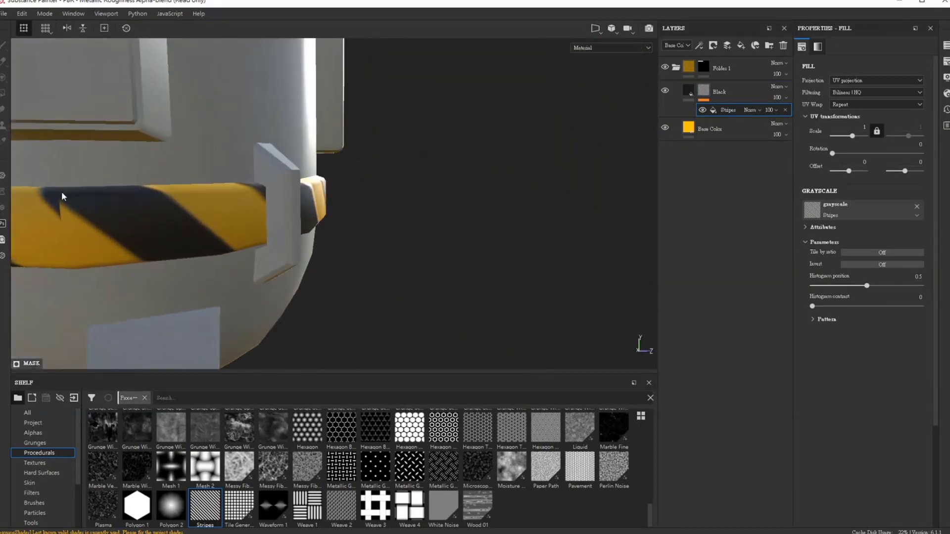
right_click_drag(96, 217, 369, 248, "alt")
left_click_drag(369, 248, 77, 242, "alt")
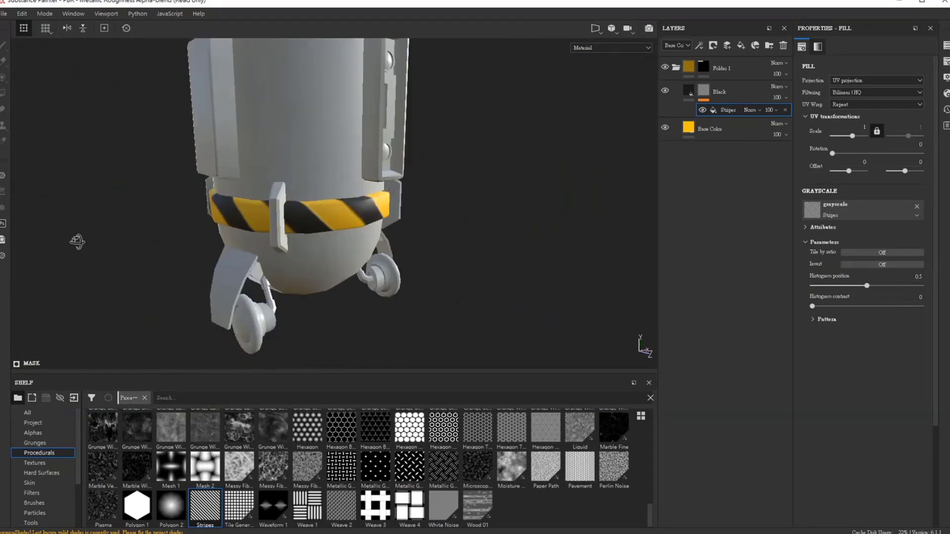
right_click_drag(77, 242, 65, 233, "alt")
left_click_drag(64, 233, 49, 242, "alt")
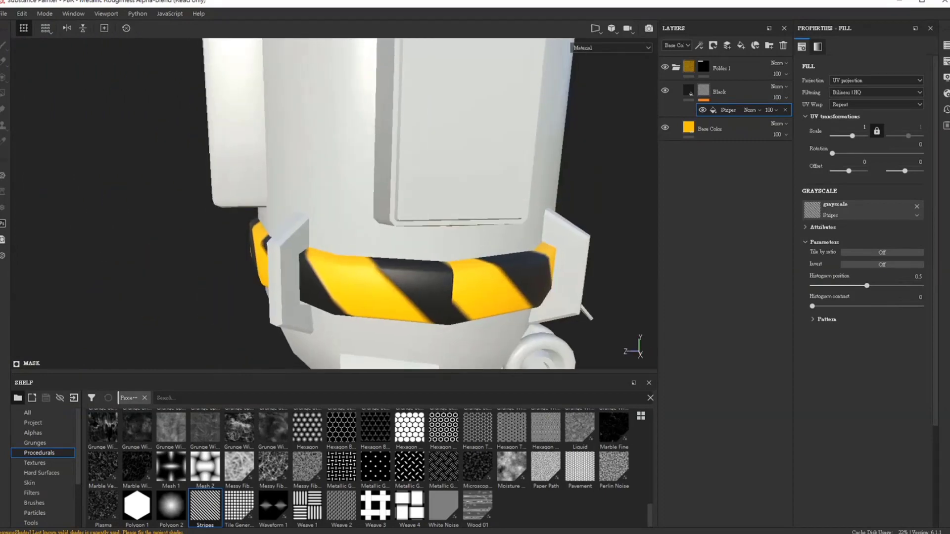
right_click_drag(49, 243, 37, 242, "alt")
left_click_drag(36, 243, 283, 213, "alt")
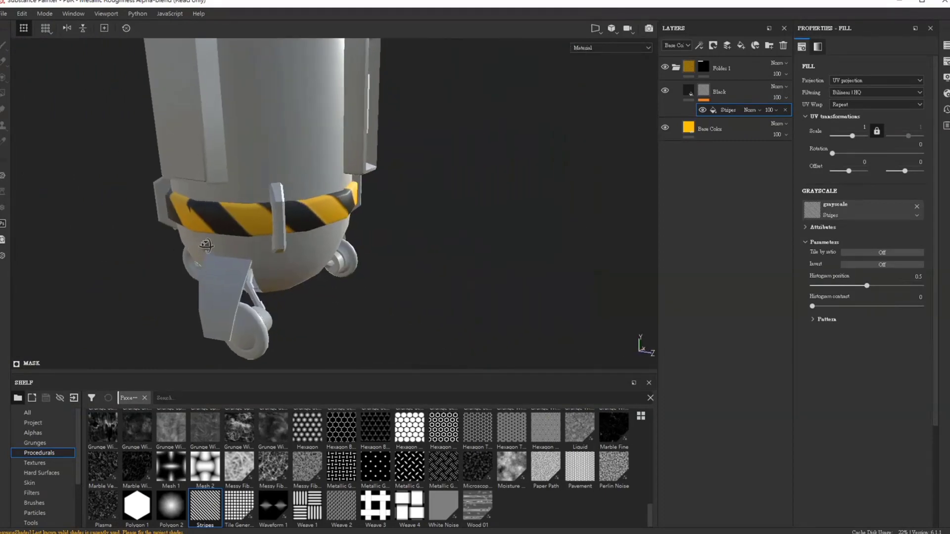
right_click_drag(283, 214, 288, 346, "alt")
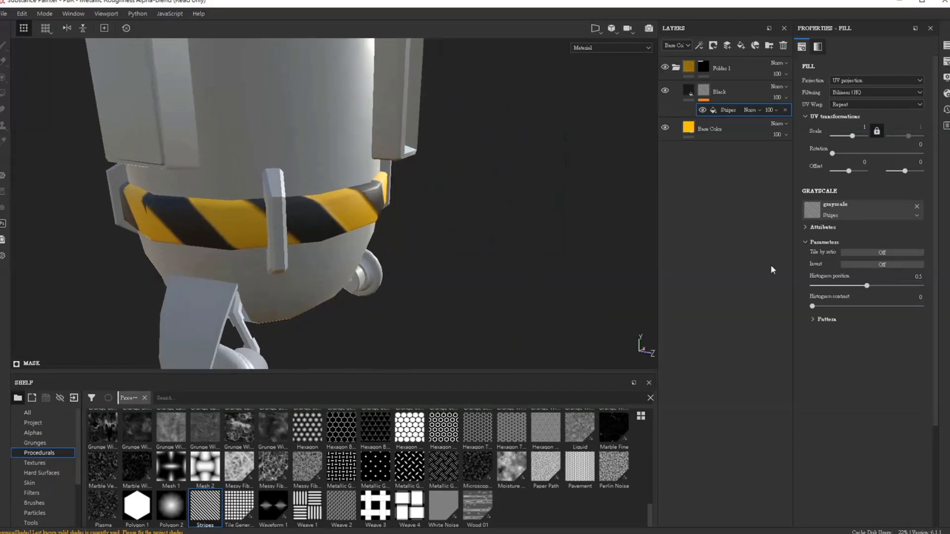
Try 15 stripes with shift 15 and a stripe width of about 0.43
left_click(821, 320)
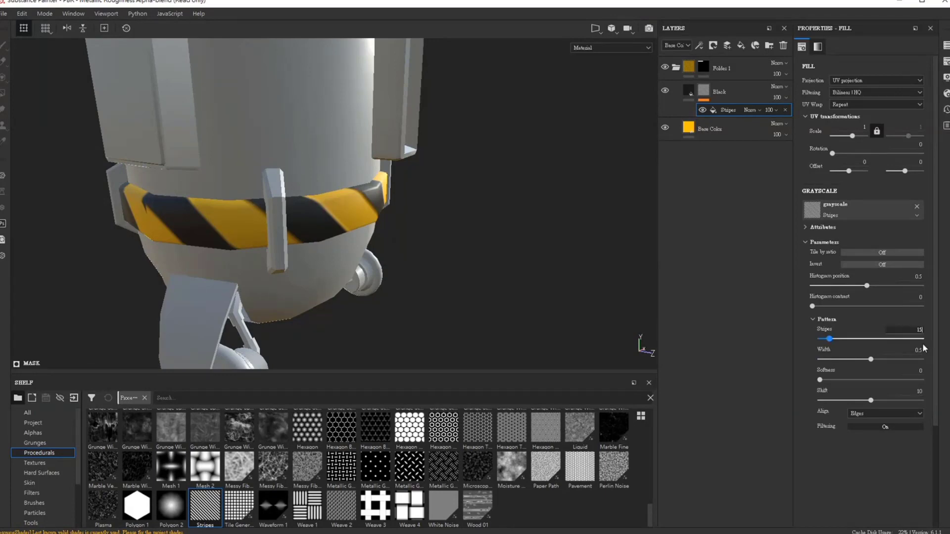
left_click_drag(828, 339, 834, 338)
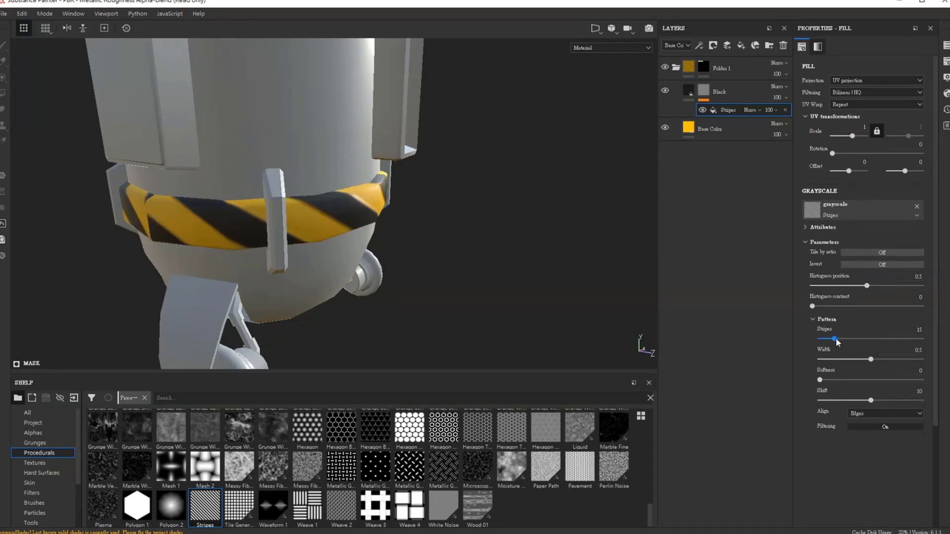
mouse_move(836, 338)
left_mouse_down()
mouse_move(873, 340)
mouse_move(858, 338)
left_mouse_up()
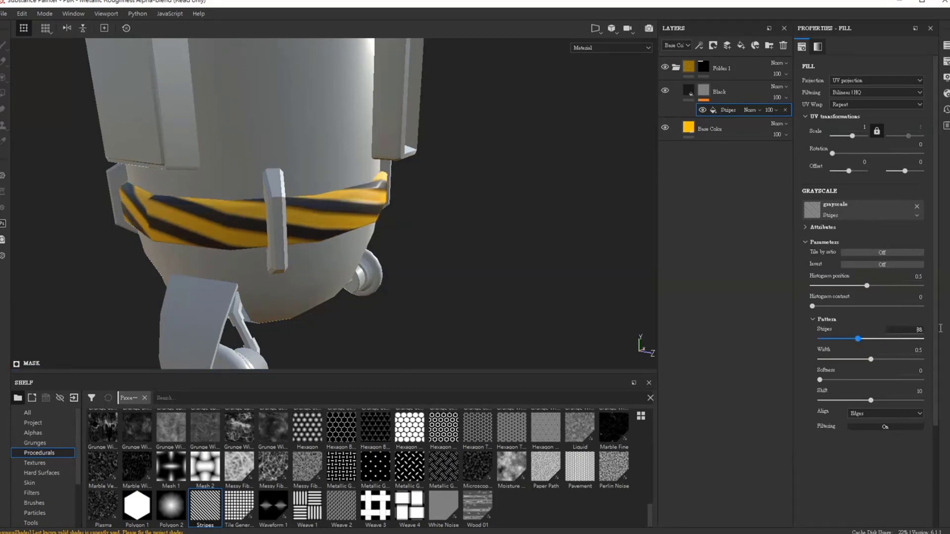
type("15")
key("Return")
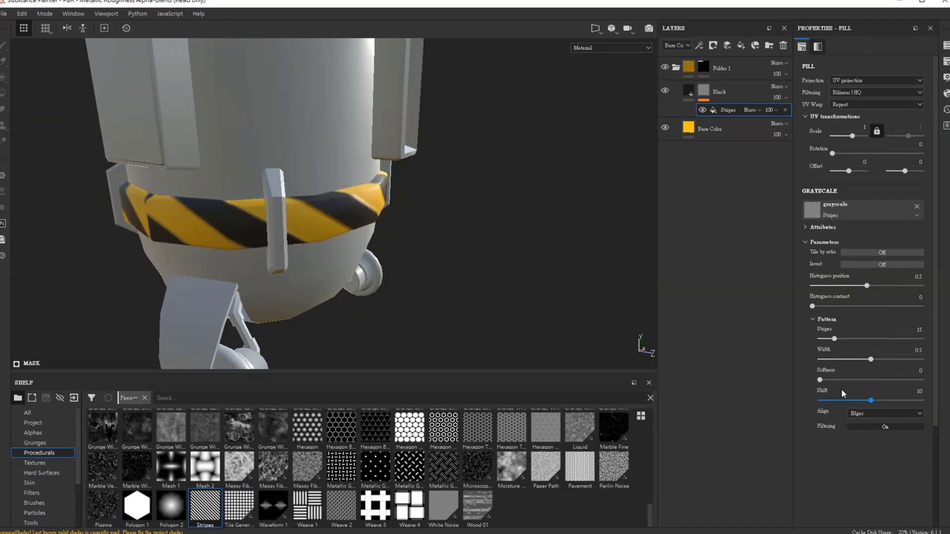
left_click(902, 394)
type("15")
key("Return")
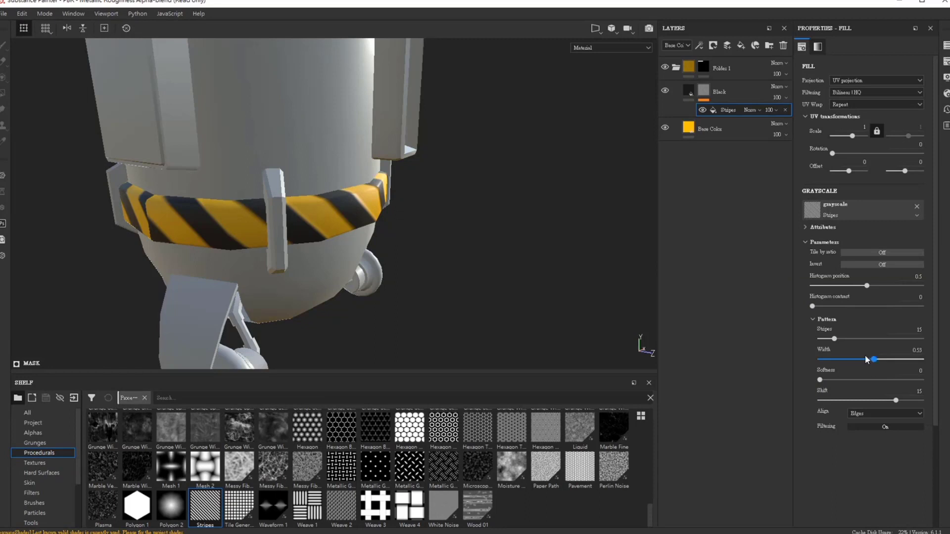
left_click_drag(871, 360, 860, 359)
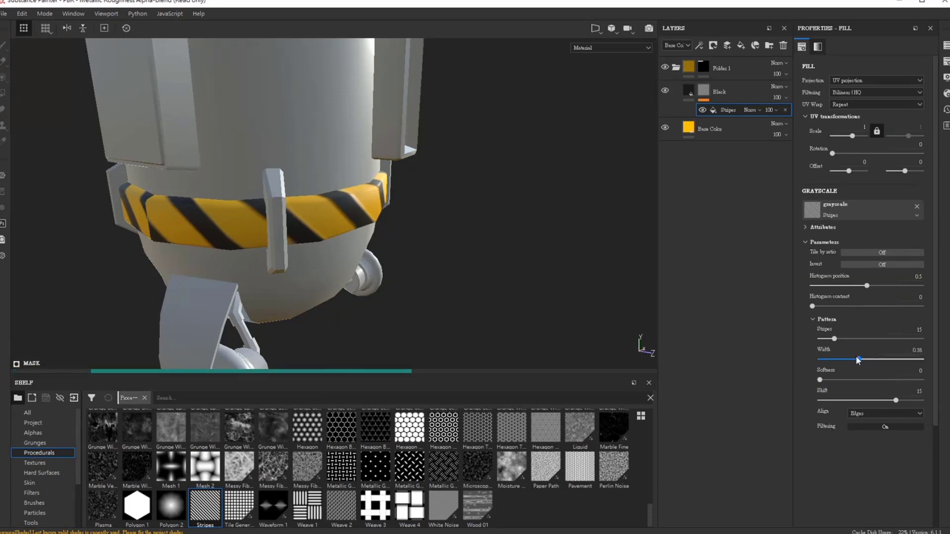
left_click_drag(861, 360, 875, 361)
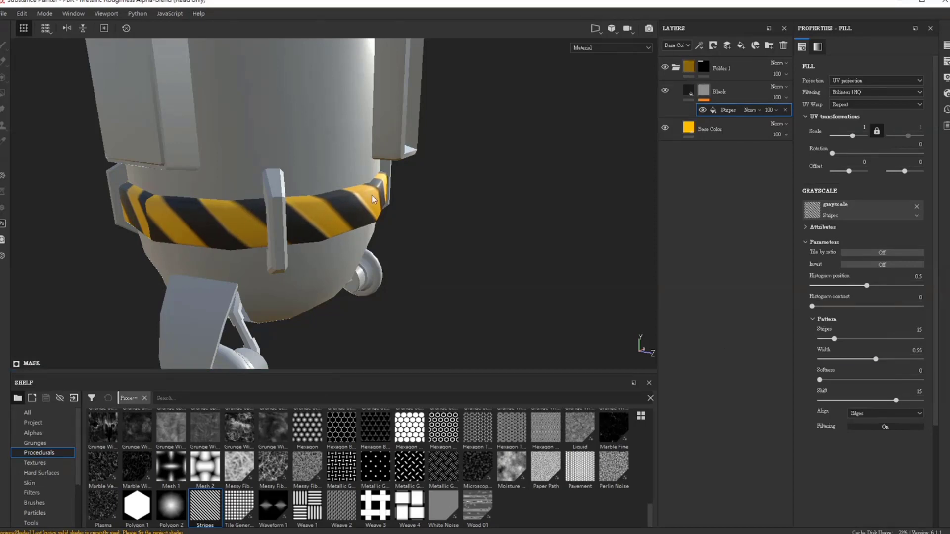
Change the pattern to 20 stripes with shift 20
scroll(401, 318, "up", 3)
scroll(384, 321, "up", 3)
scroll(346, 292, "up", 3)
scroll(321, 262, "down", 5)
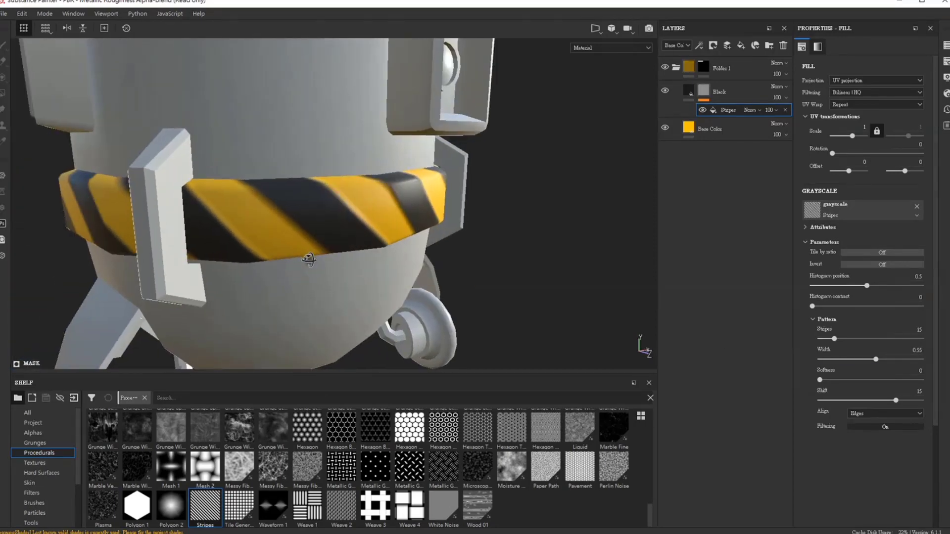
scroll(360, 322, "up", 3)
scroll(451, 217, "up", 4)
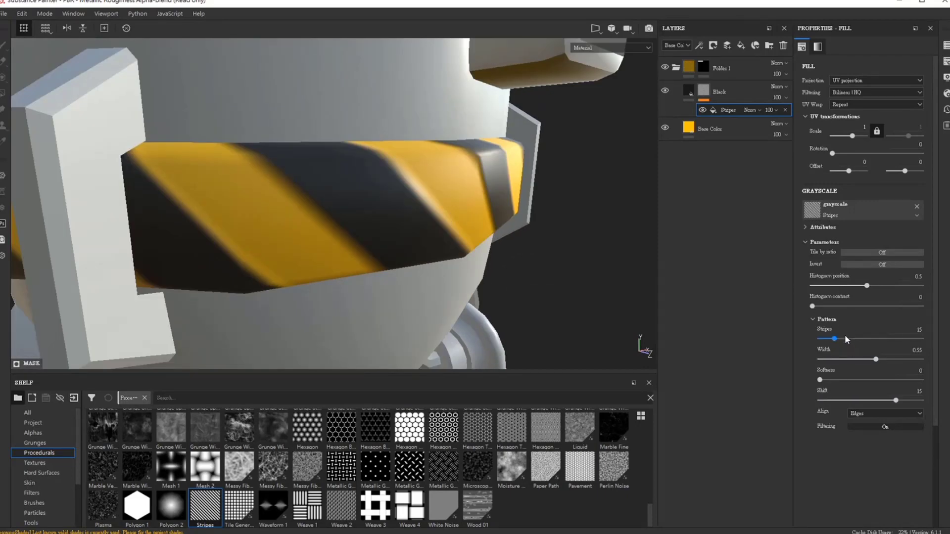
left_click(919, 330)
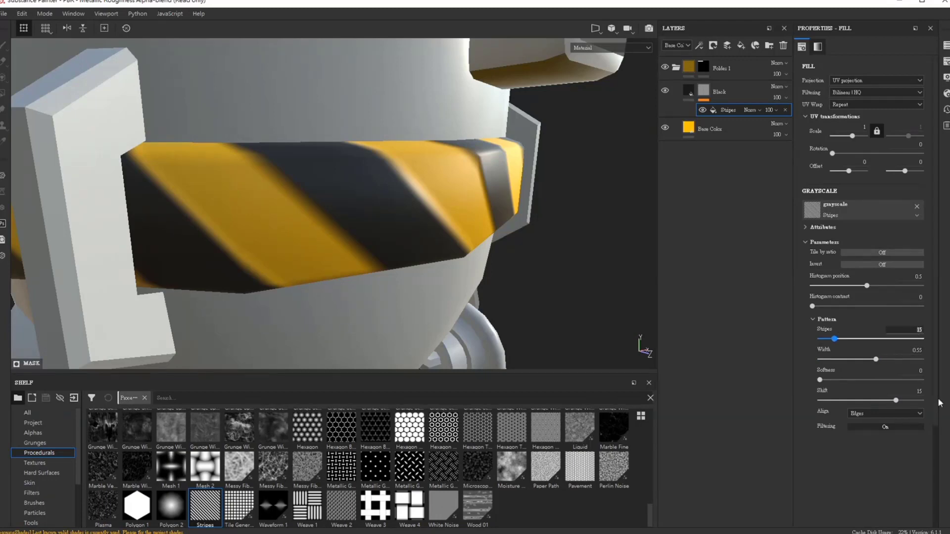
key("BackSpace")
key("BackSpace")
type("0")
key("Return")
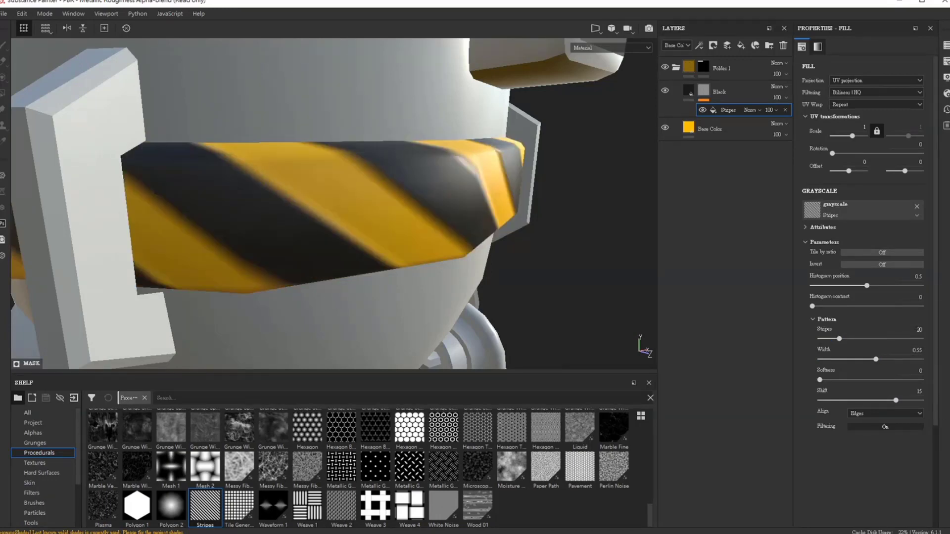
left_click(913, 388)
key("BackSpace")
key("BackSpace")
type("2")
key("Return")
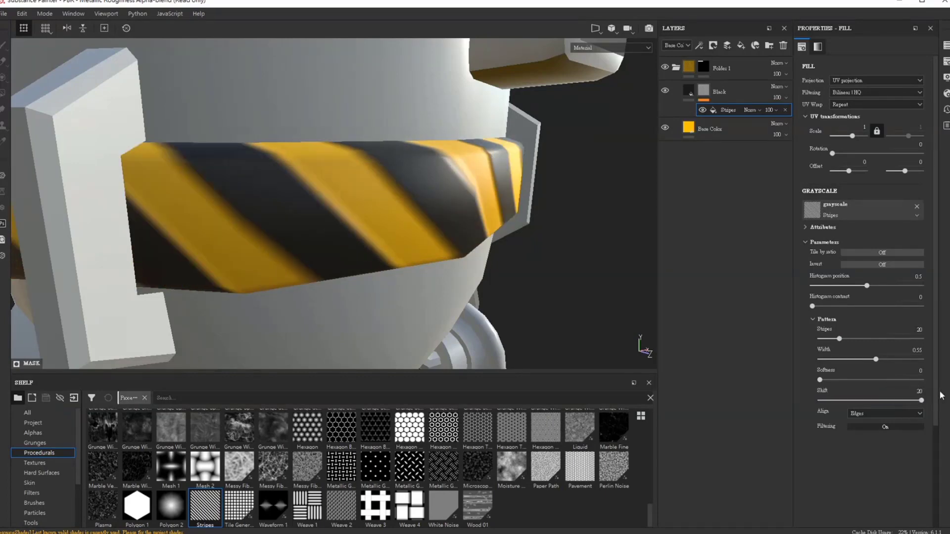
Try 5 stripes with shift 5 and enlarge the tiling scale to about 5
left_click(918, 334)
type("5")
key("Return")
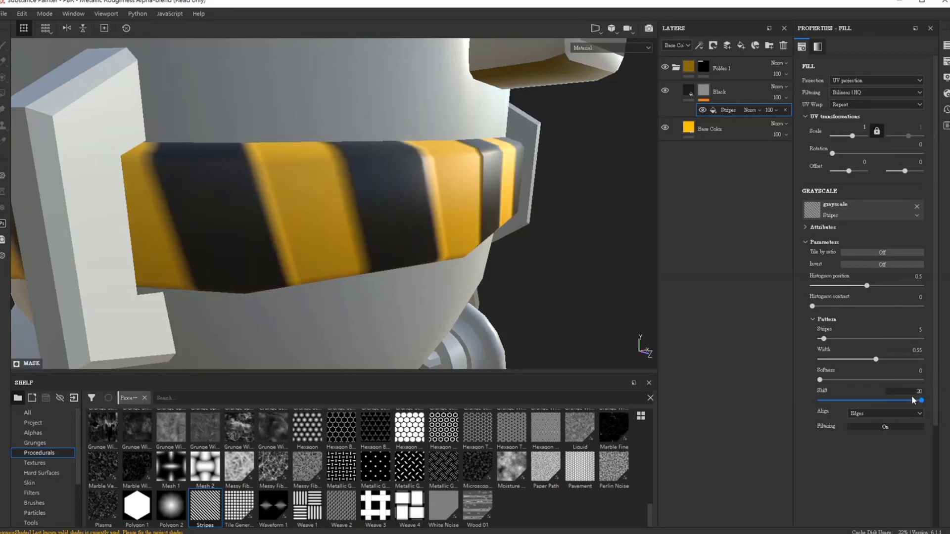
left_click(913, 391)
type("5")
key("Return")
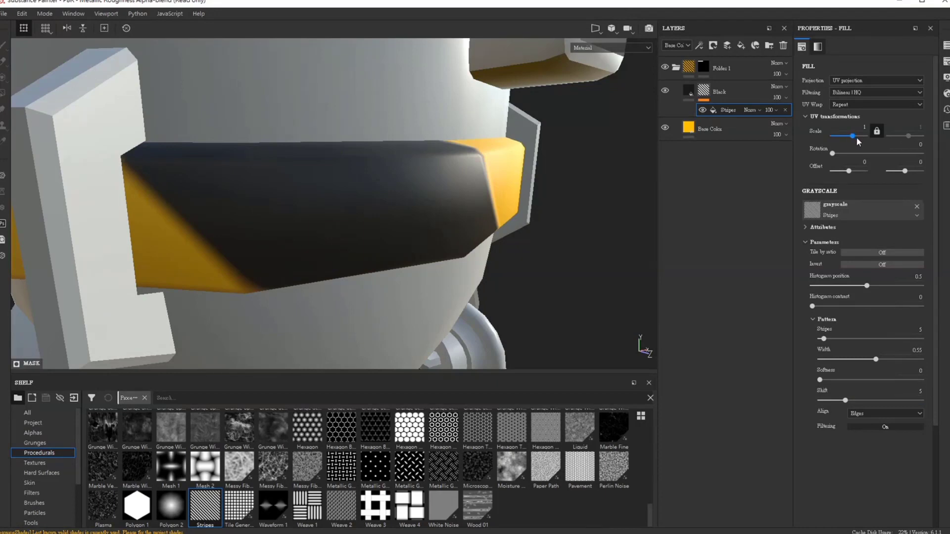
left_click_drag(858, 137, 852, 138)
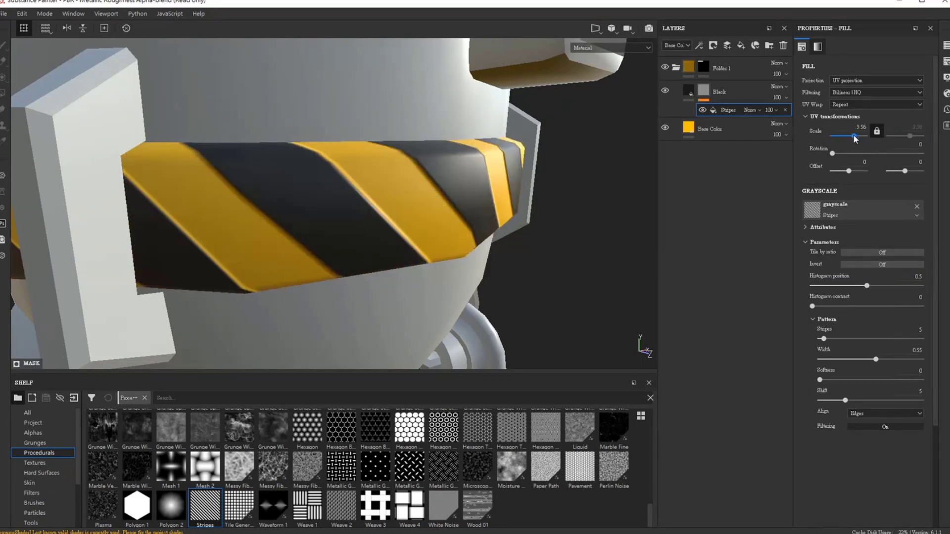
Settle on 10 stripes, shift 10, and Center alignment
left_click(869, 336)
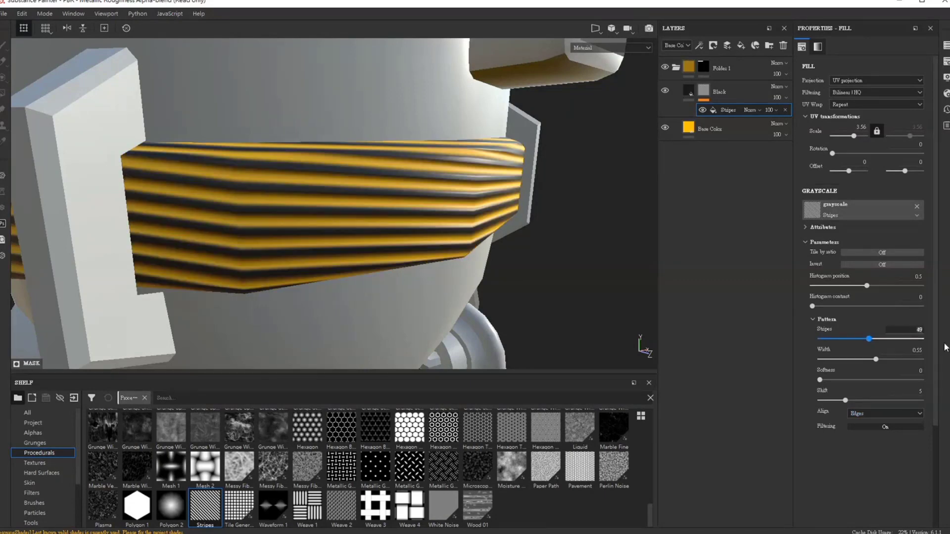
type("10")
key("Return")
type("10")
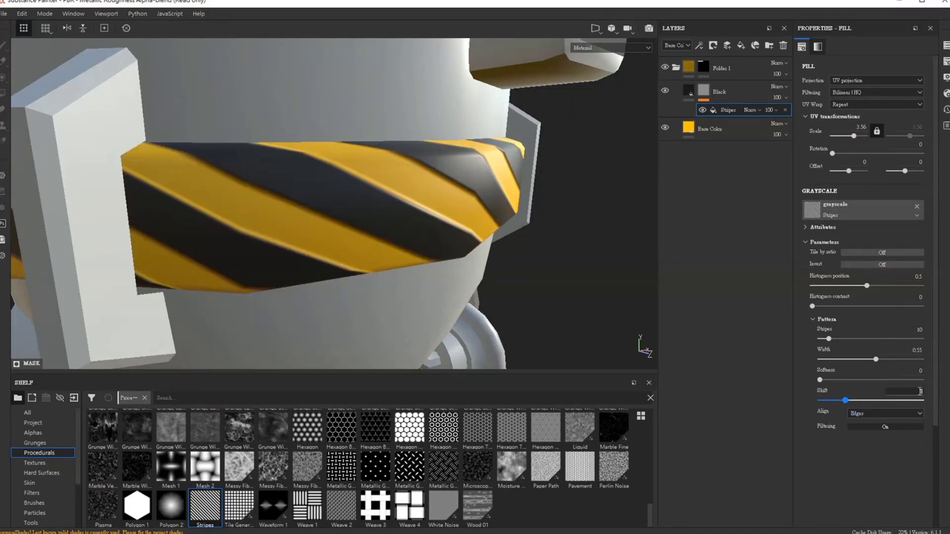
key("Return")
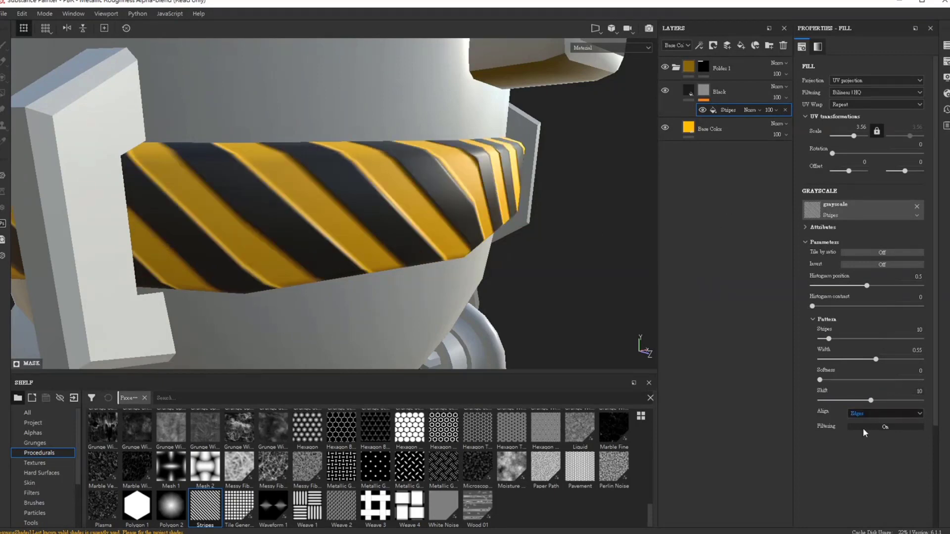
key("Up")
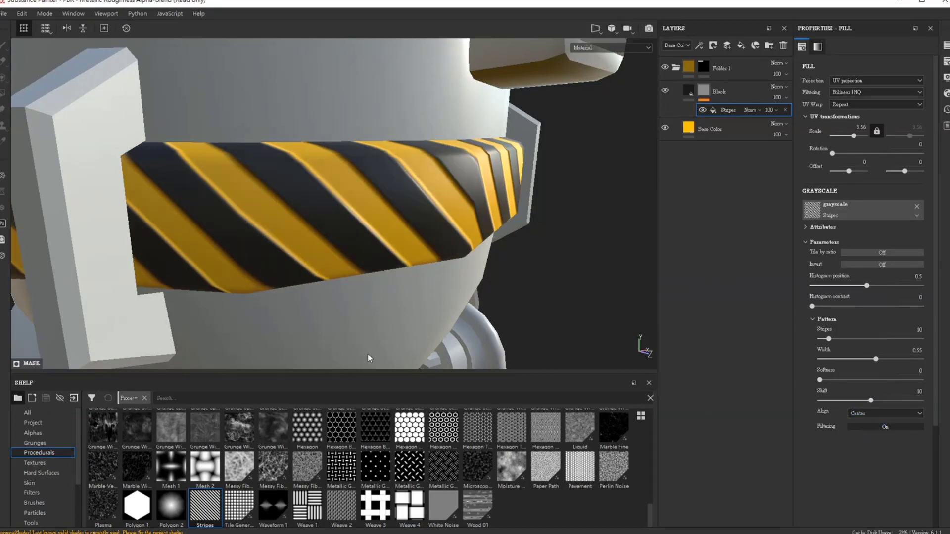
mouse_move(369, 358)
left_mouse_down("alt")
mouse_move(190, 95)
mouse_move(218, 144)
mouse_move(296, 147)
mouse_move(348, 248)
mouse_move(450, 232)
mouse_move(437, 229)
mouse_move(483, 173)
mouse_move(496, 239)
mouse_move(588, 265)
mouse_move(416, 233)
mouse_move(383, 324)
left_mouse_up("alt")
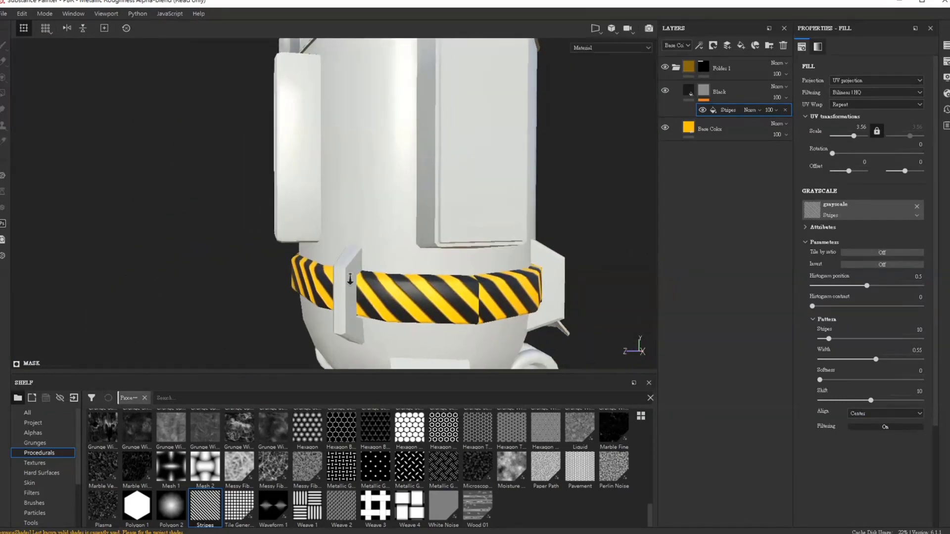
Select the Black layer and lower its height to 0.012
mouse_move(350, 280)
left_mouse_down("alt")
mouse_move(462, 304)
mouse_move(447, 319)
mouse_move(547, 257)
mouse_move(429, 265)
mouse_move(513, 278)
mouse_move(409, 407)
left_mouse_up("alt")
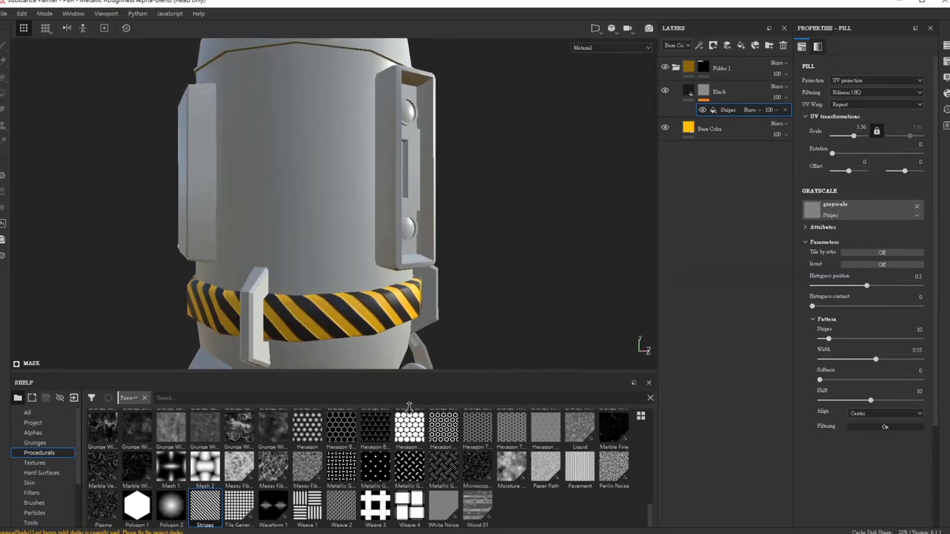
scroll(347, 222, "up", 5)
mouse_move(445, 198)
left_mouse_down("alt")
mouse_move(498, 149)
mouse_move(520, 148)
left_mouse_up("alt")
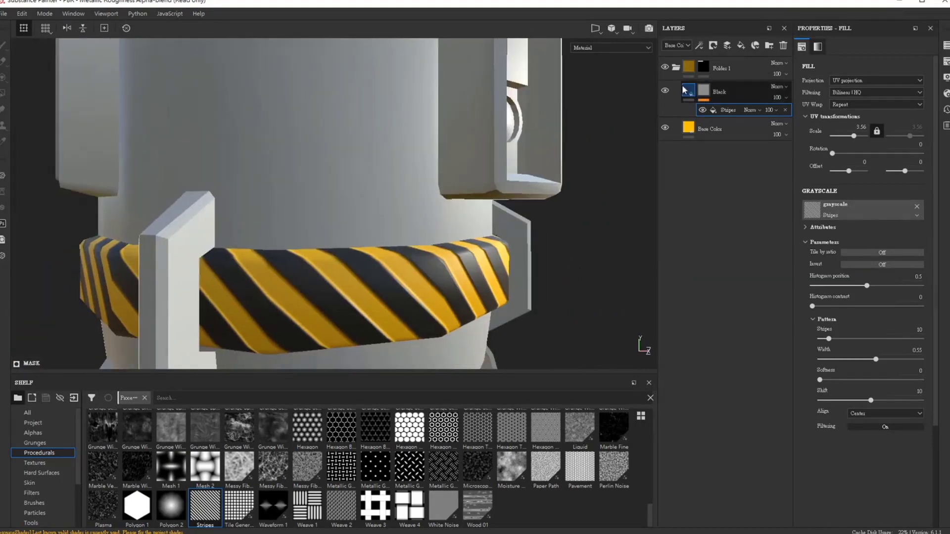
left_click(686, 89)
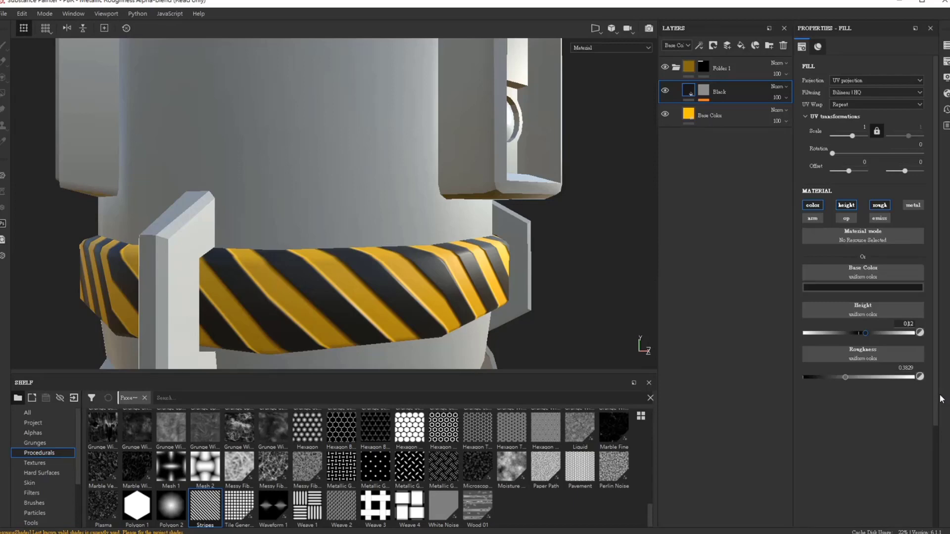
type("0")
key("BackSpace")
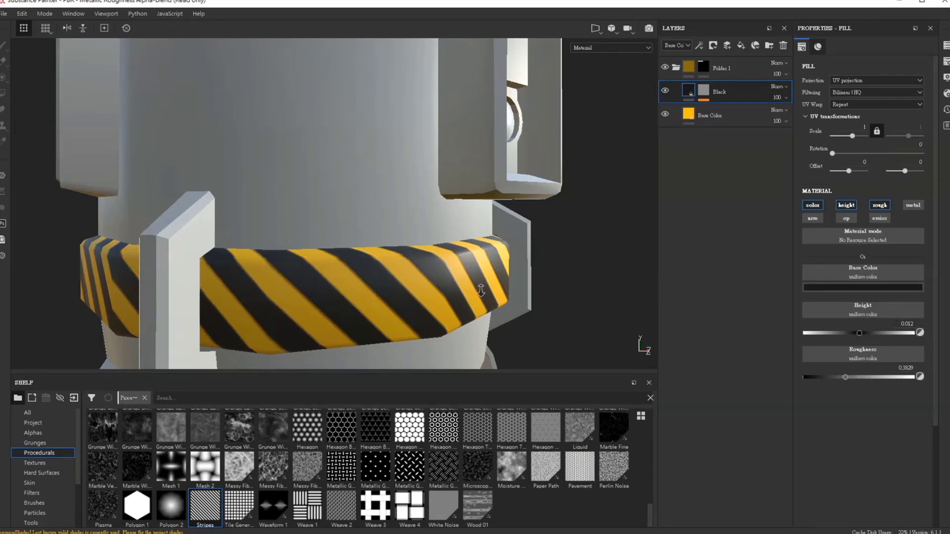
Rotate the environment lighting across the band and frame the whole cylinder
scroll(494, 322, "up", 3)
right_click(487, 270)
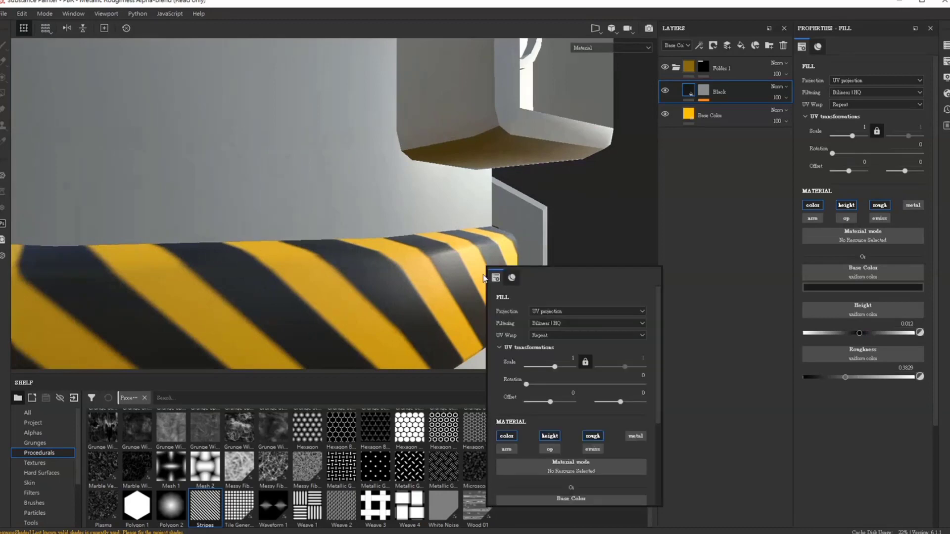
mouse_move(589, 249)
right_mouse_down("shift")
mouse_move(550, 250)
mouse_move(594, 268)
mouse_move(557, 265)
right_mouse_up("shift")
key("f")
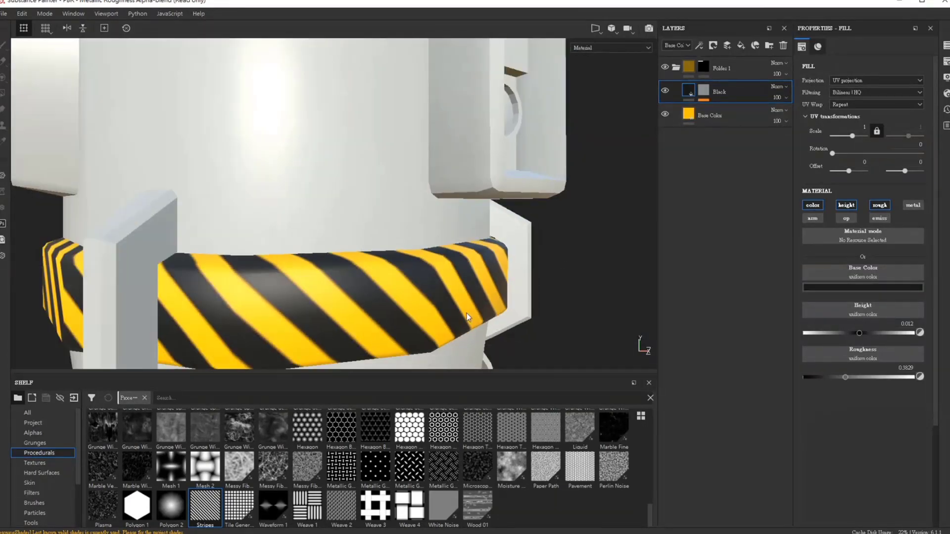
mouse_move(419, 155)
right_mouse_down("alt")
mouse_move(406, 47)
mouse_move(411, 148)
right_mouse_up("alt")
left_click_drag(411, 148, 440, 249, "alt")
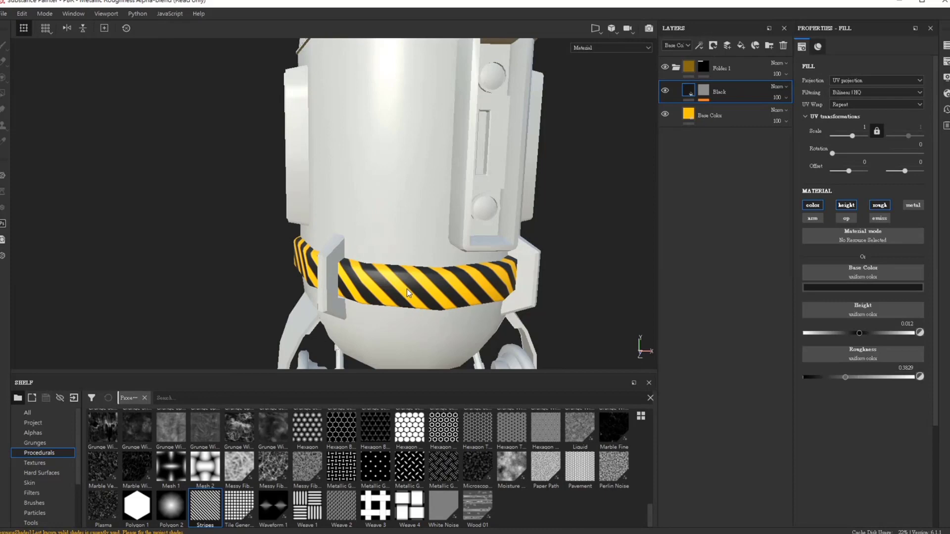
Orbit and zoom to inspect the striped band from the front
mouse_move(409, 293)
left_mouse_down("alt")
mouse_move(560, 184)
mouse_move(529, 218)
mouse_move(495, 220)
left_mouse_up("alt")
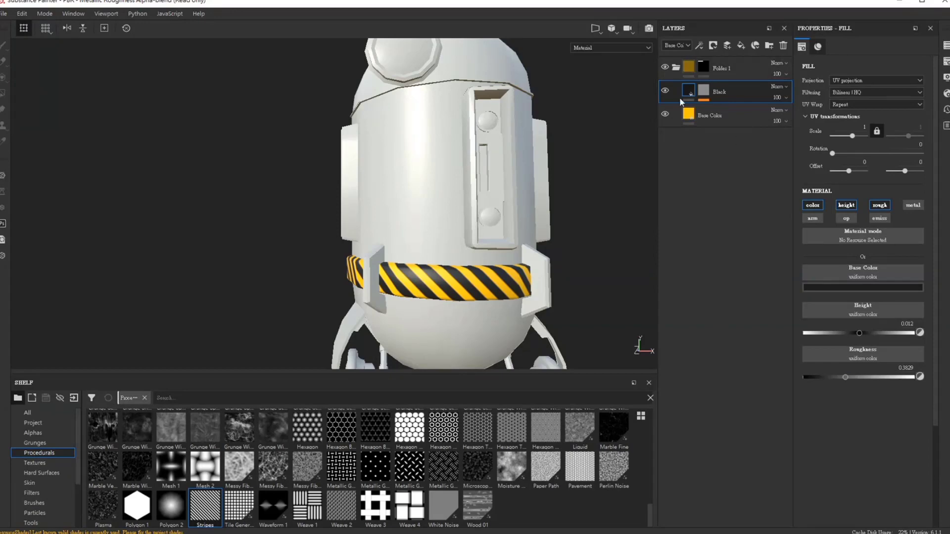
mouse_move(544, 198)
left_mouse_down("alt")
mouse_move(469, 298)
mouse_move(495, 201)
left_mouse_up("alt")
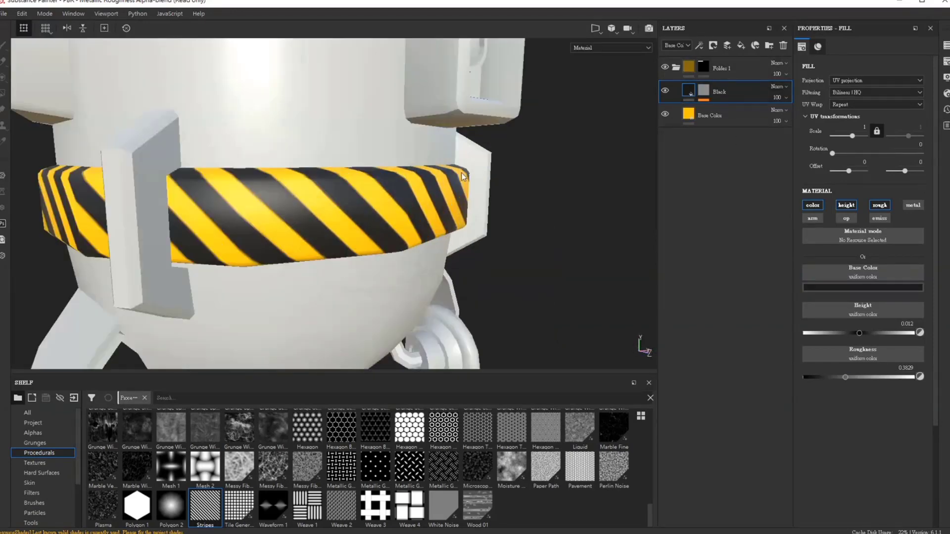
scroll(495, 201, "up", 6)
mouse_move(424, 223)
left_mouse_down("alt")
mouse_move(522, 210)
mouse_move(533, 271)
mouse_move(483, 272)
left_mouse_up("alt")
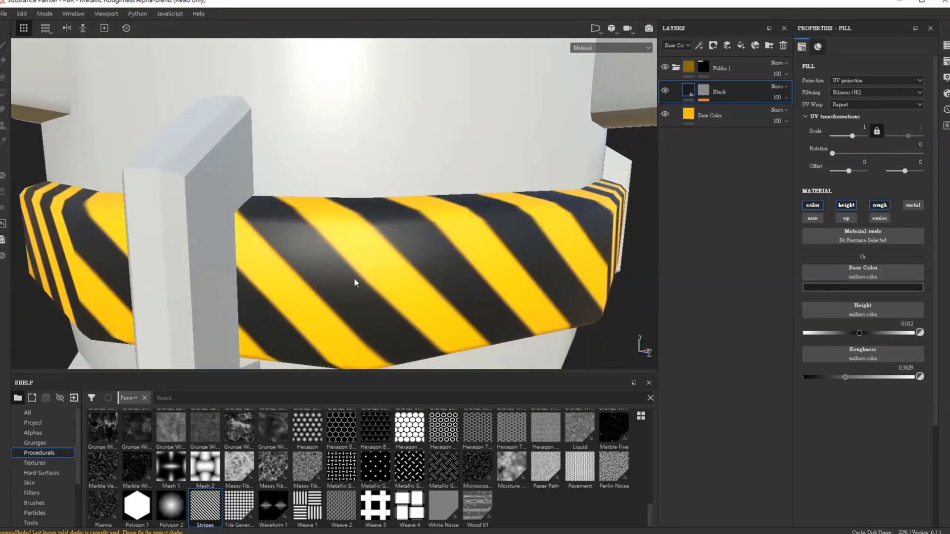
scroll(76, 483, "down", 3)
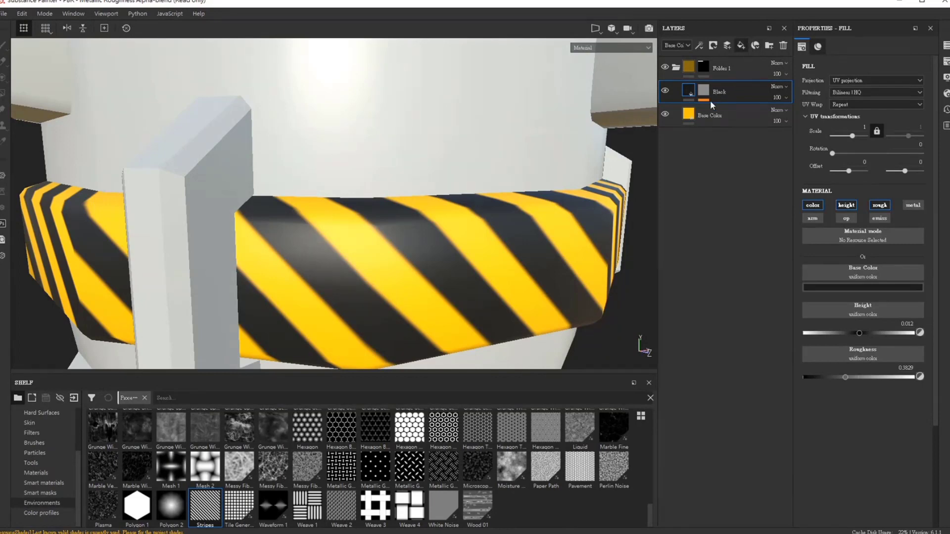
Add a new fill layer above the Black layer and name it Scratch
left_click(741, 45)
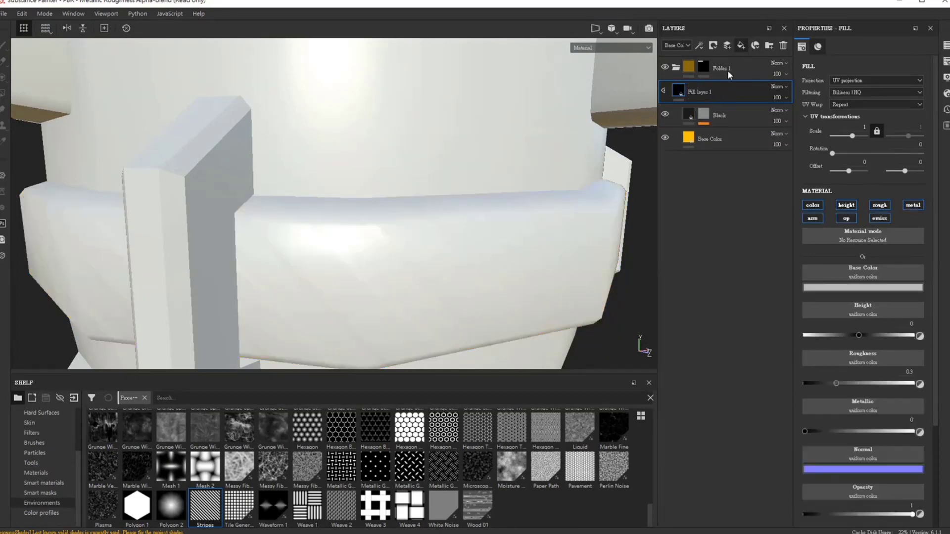
double_click(700, 91)
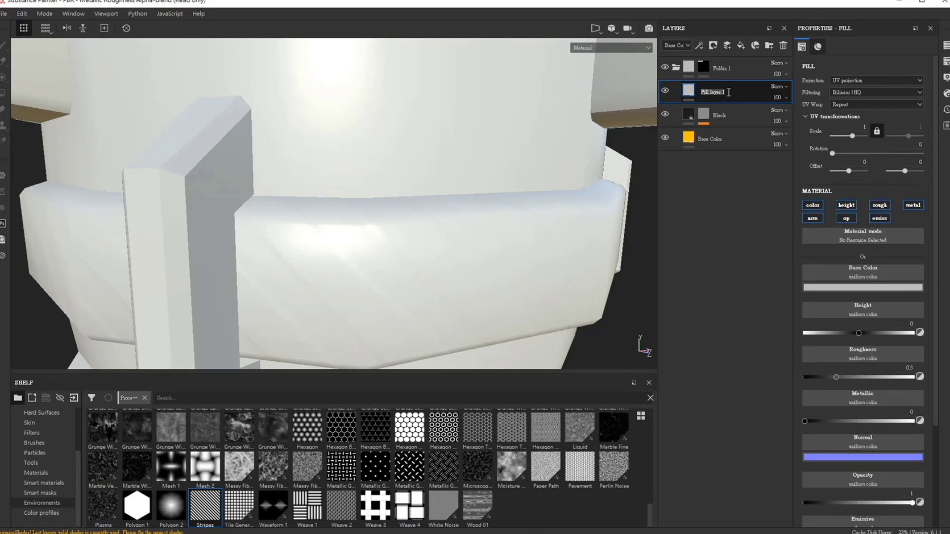
type("Couc")
type("h")
key("Return")
type("Swatch")
key("Return")
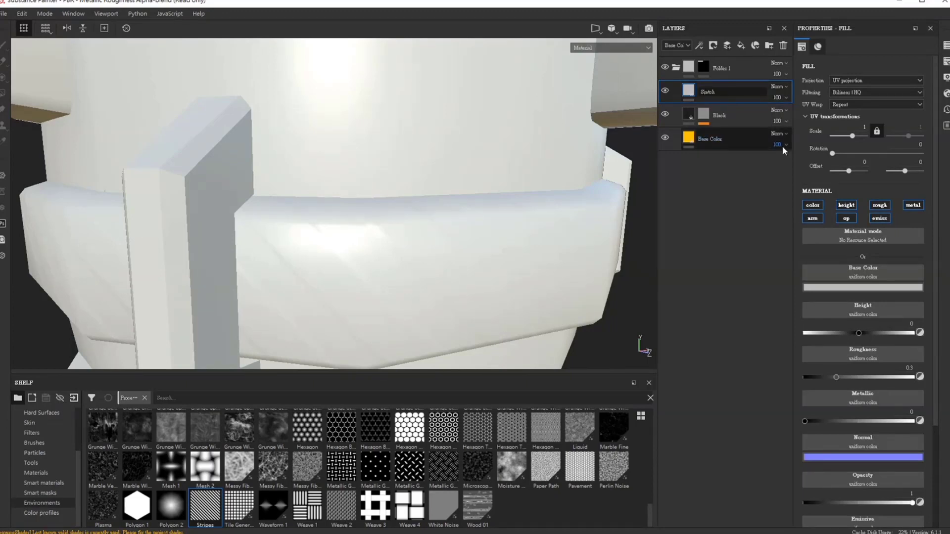
type("r")
key("Return")
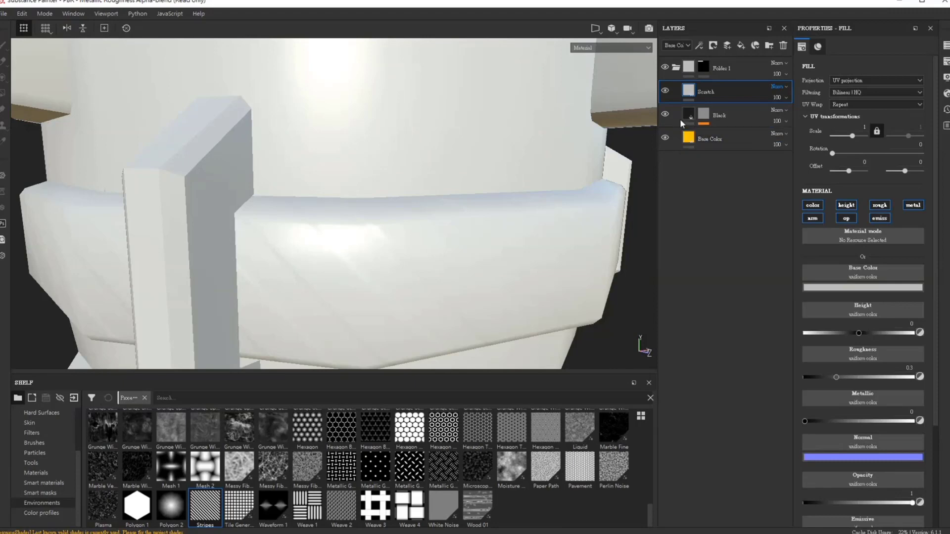
Disable normal, opacity and emissive channels; set roughness 0.108, metallic 0.91, height -0.016
left_click(812, 218)
left_click(846, 218)
left_click(879, 218)
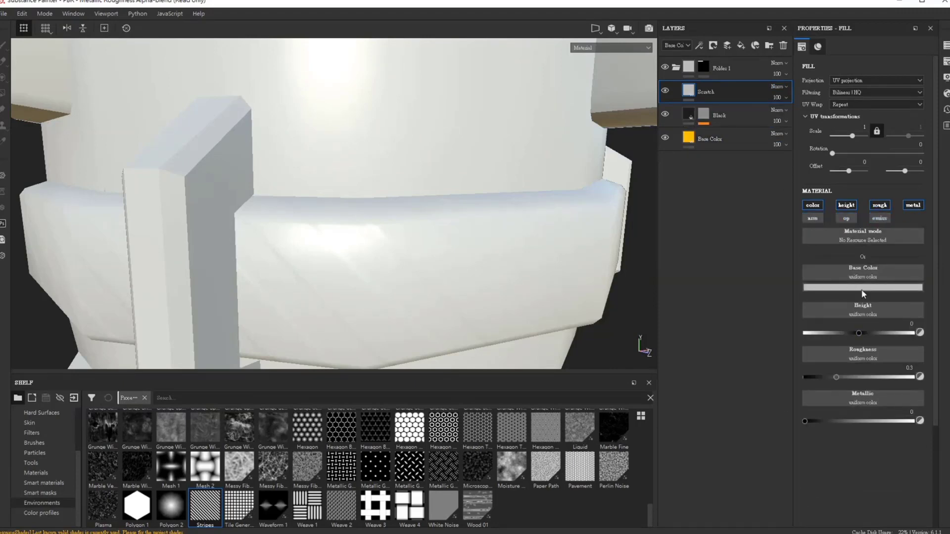
left_click_drag(837, 377, 813, 378)
left_click_drag(804, 421, 908, 424)
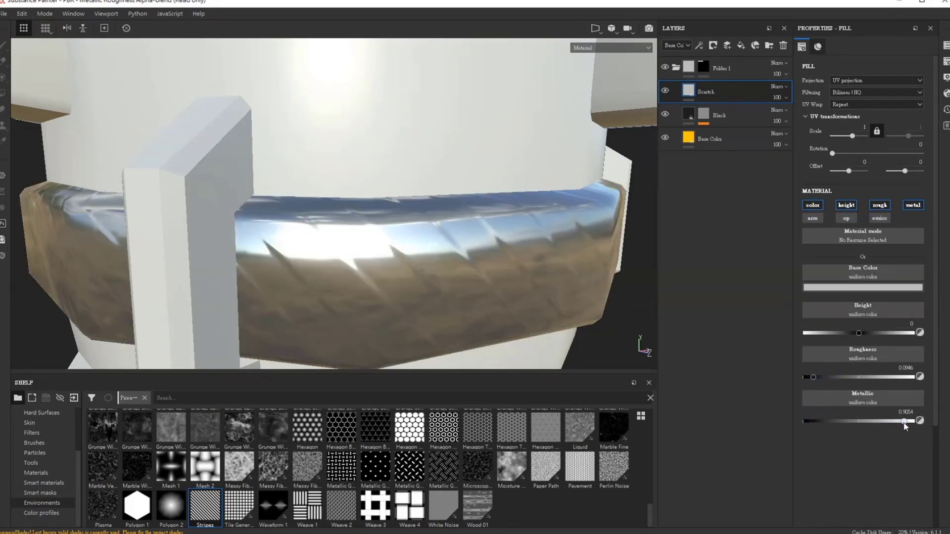
left_click(815, 377)
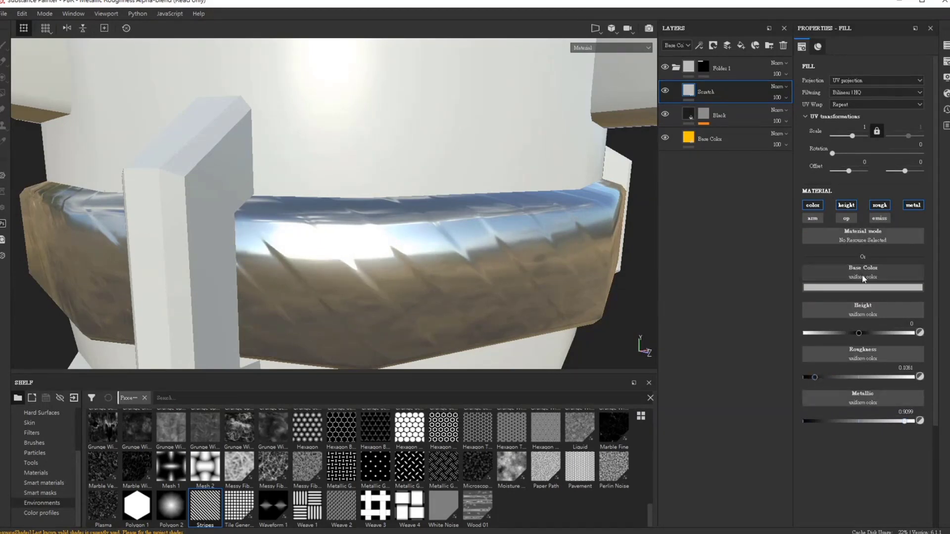
left_click_drag(857, 332, 856, 332)
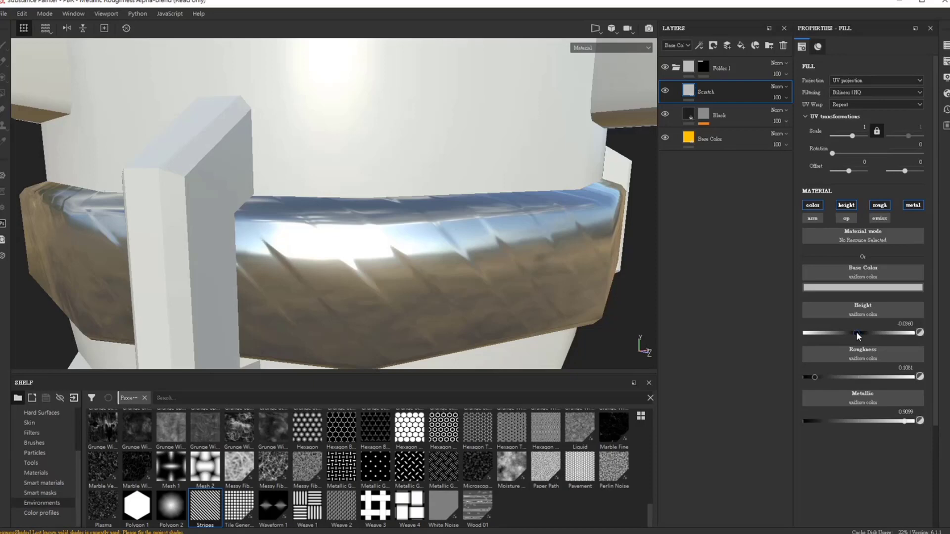
type("0")
type(".01")
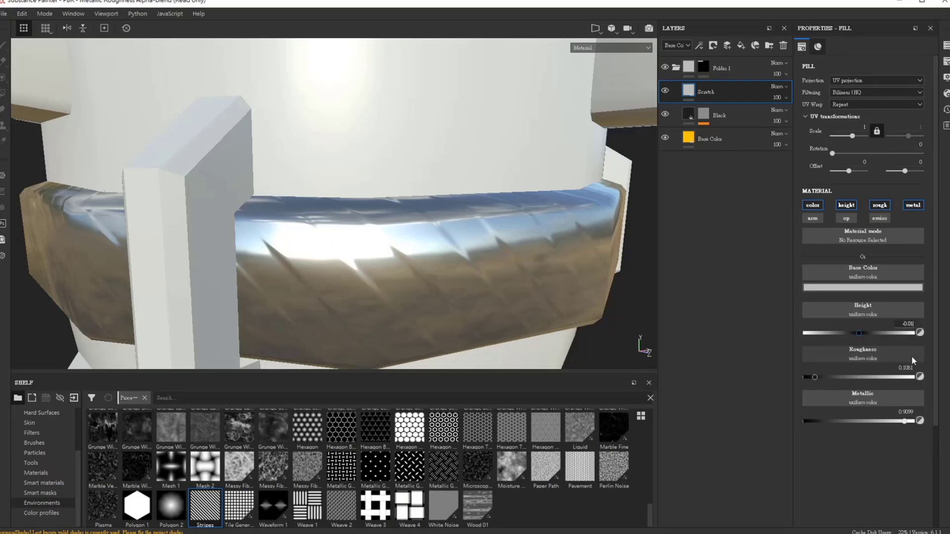
type("6")
key("Return")
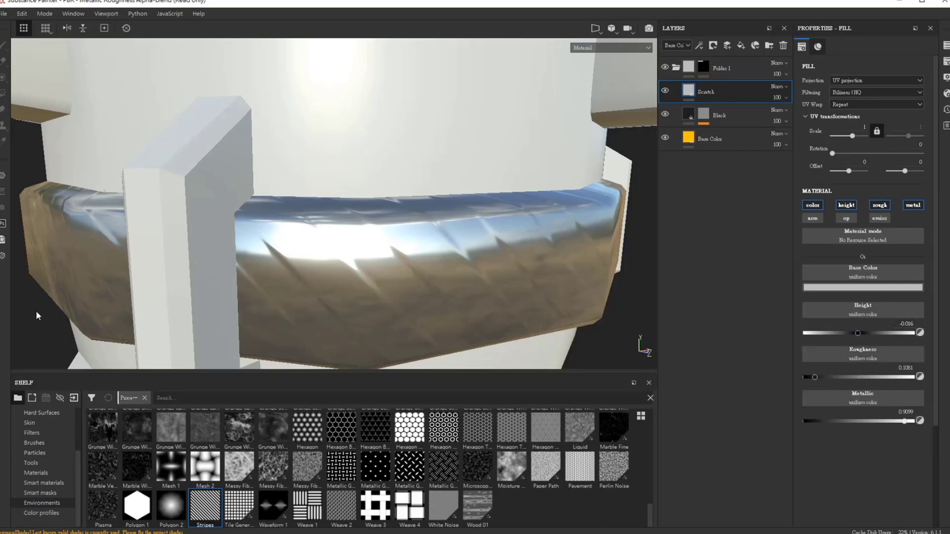
Show the Smart masks collection in the shelf and browse its thumbnails
left_click(42, 493)
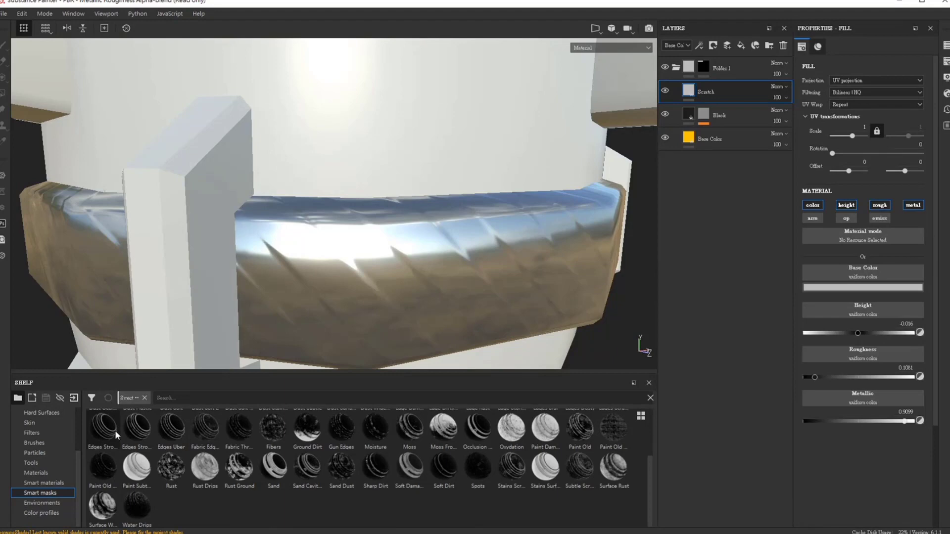
scroll(435, 510, "up", 2)
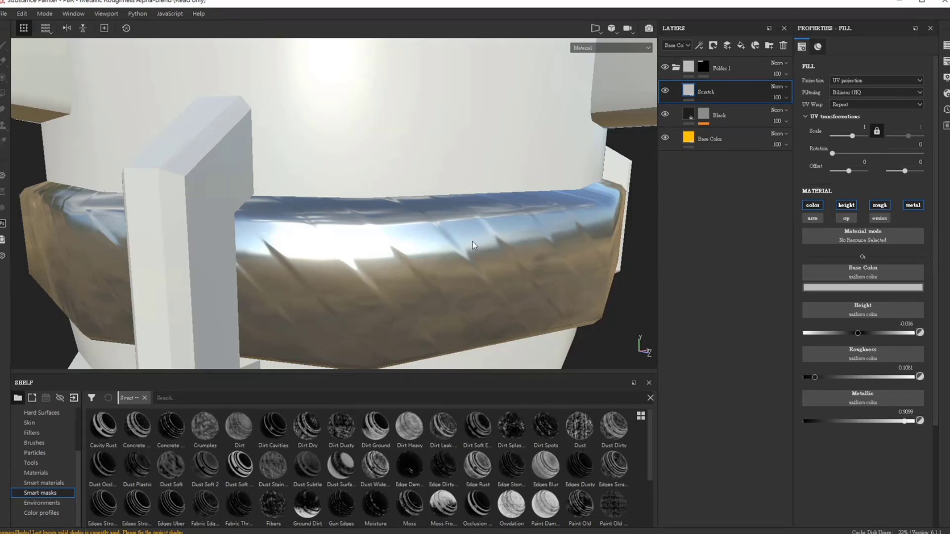
scroll(301, 482, "down", 3)
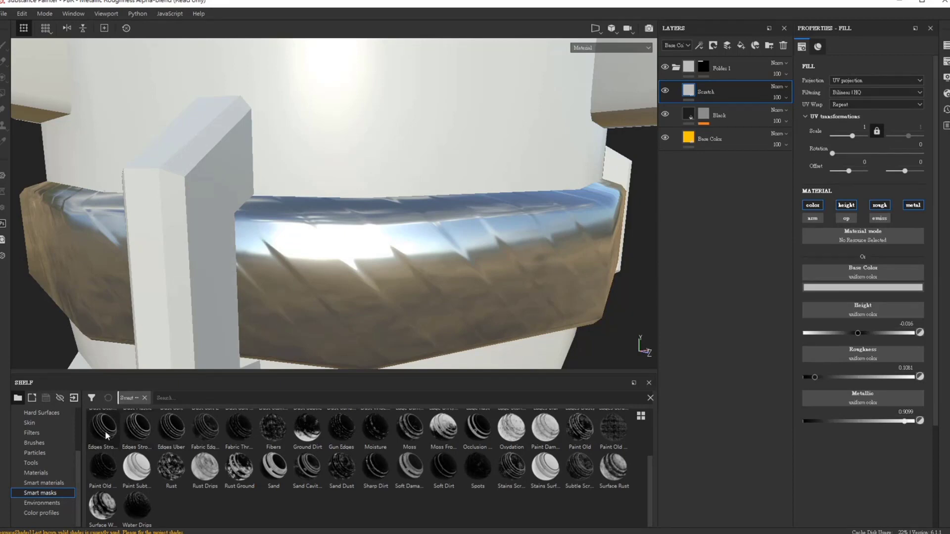
Try an edge-wear smart mask on Scratch, inspect it, then undo and redo it
left_click_drag(93, 429, 707, 91)
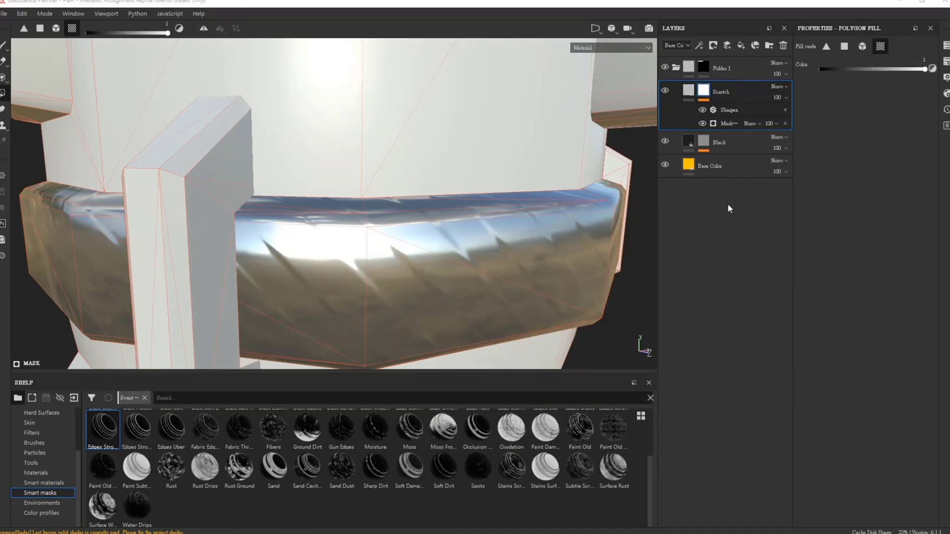
left_click_drag(506, 248, 483, 229, "alt")
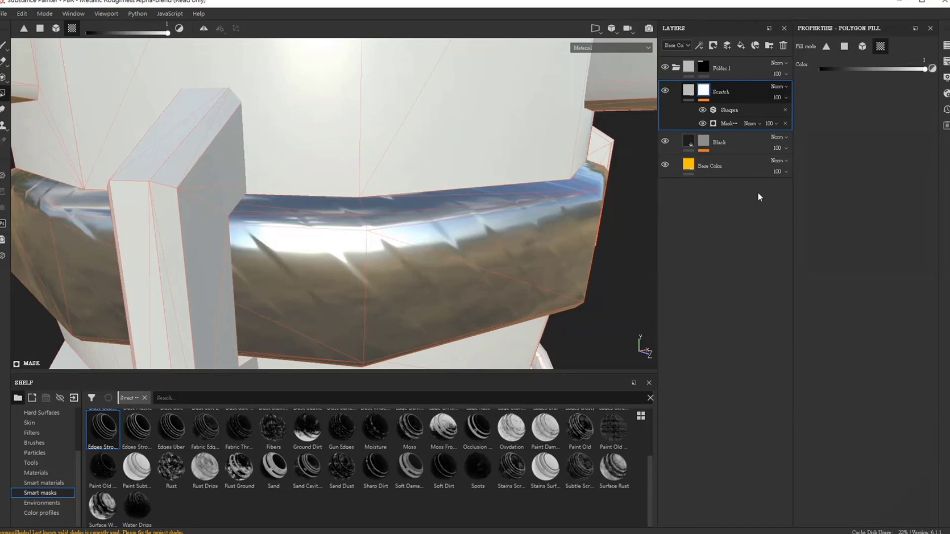
key("ctrl+z")
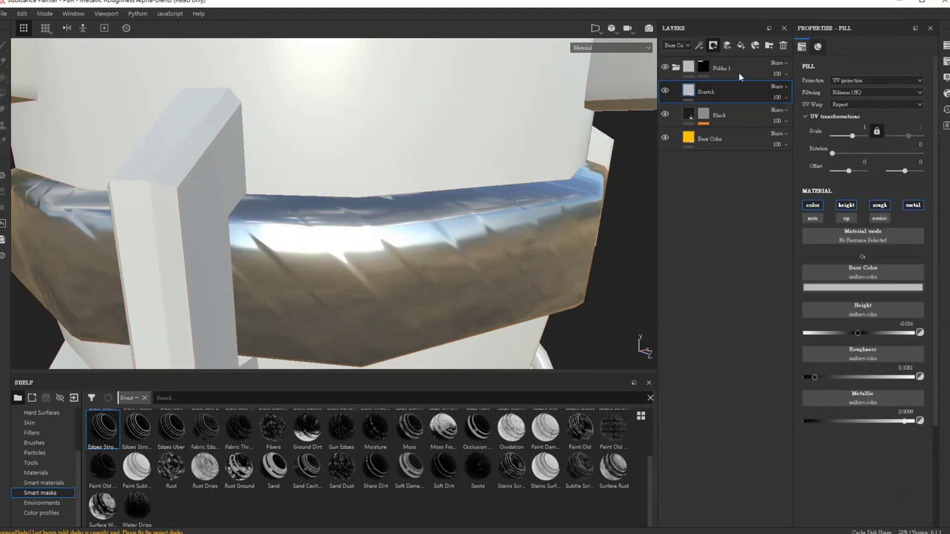
key("ctrl+y")
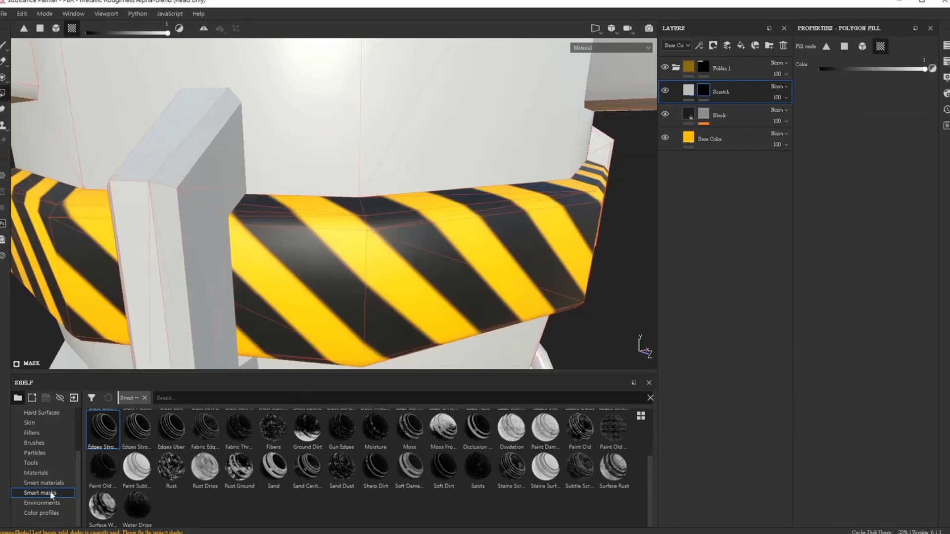
Apply the Edges Stroke smart mask to Scratch, undo it, and select the Paint tool
left_click(44, 483)
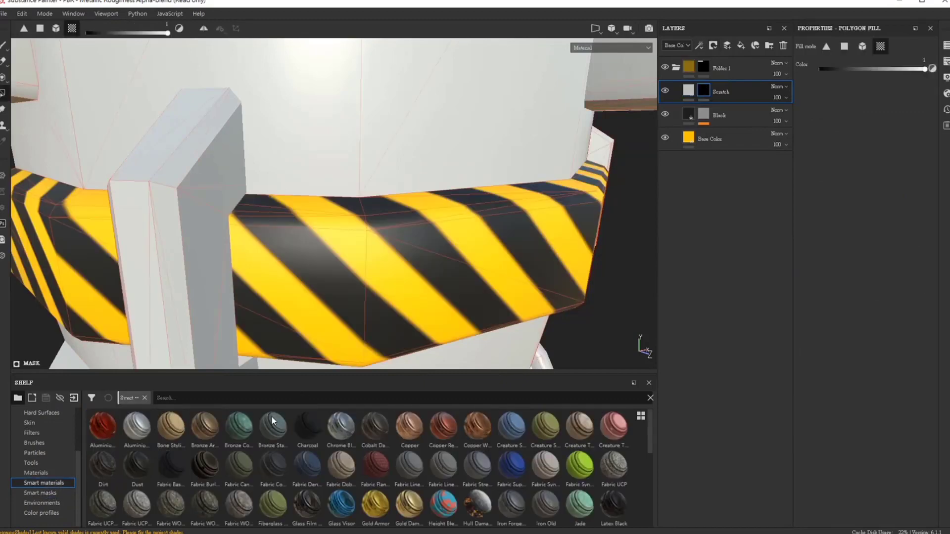
left_click(47, 494)
scroll(126, 470, "down", 2)
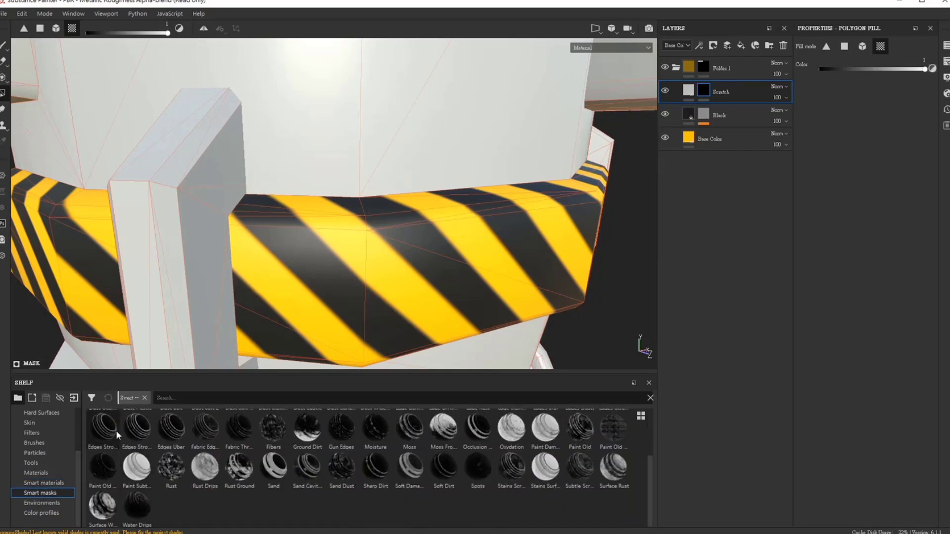
mouse_move(115, 429)
left_mouse_down()
mouse_move(682, 99)
mouse_move(727, 102)
left_mouse_up()
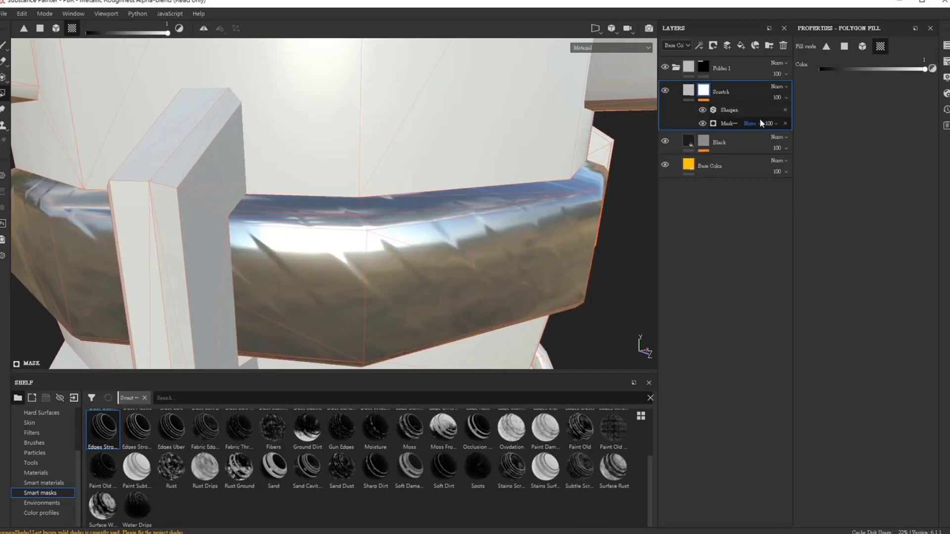
mouse_move(926, 70)
left_mouse_down()
mouse_move(807, 72)
mouse_move(944, 62)
left_mouse_up()
key("ctrl+z")
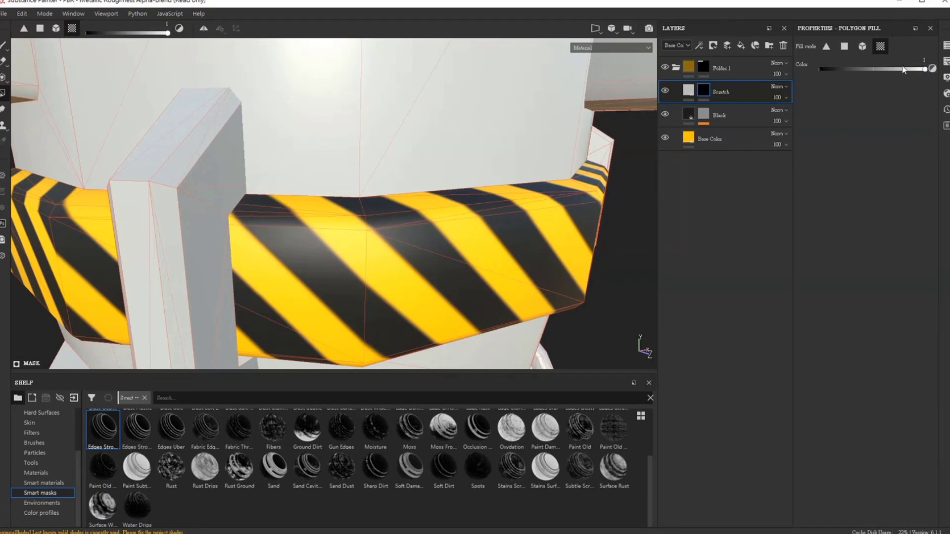
left_click(4, 46)
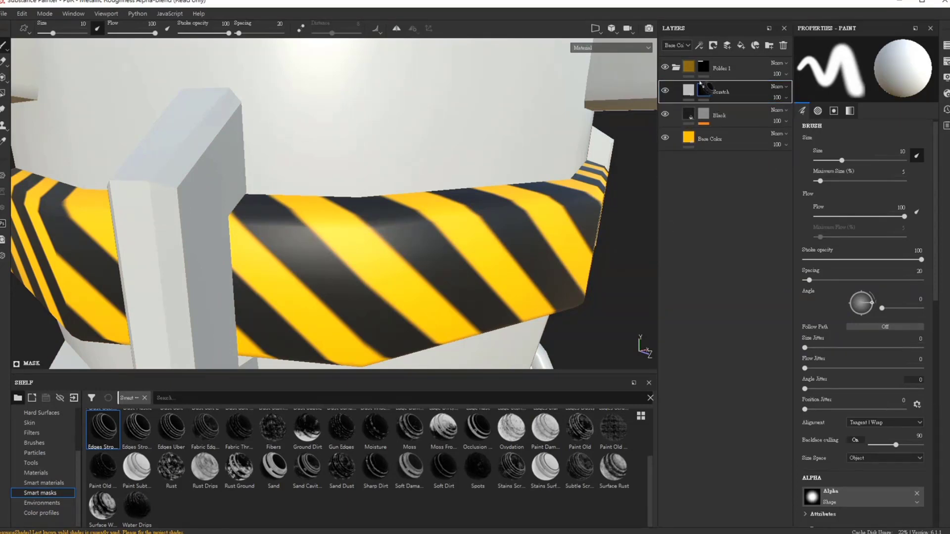
Put Edges Stroke on the Scratch mask, disable Global Invert, and reselect the Scratch layer
left_click_drag(703, 89, 709, 91)
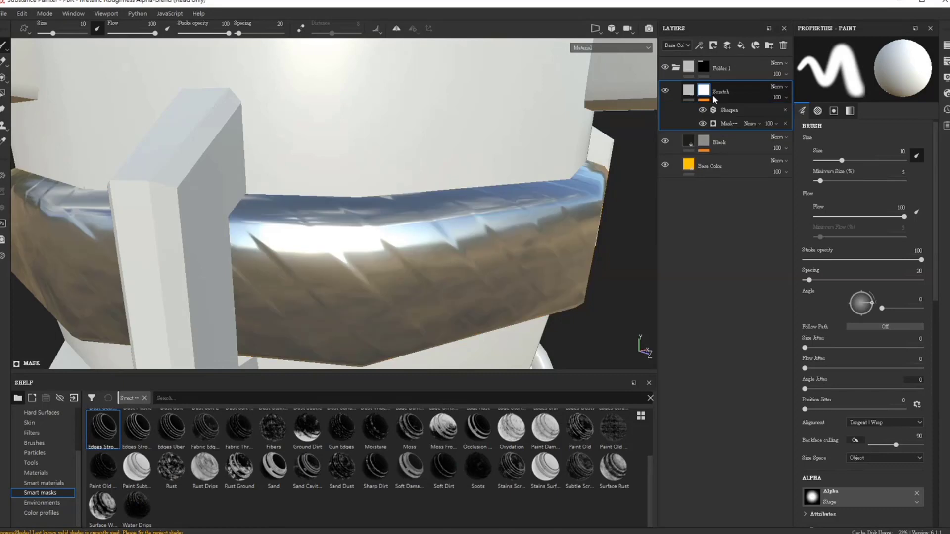
left_click(732, 124)
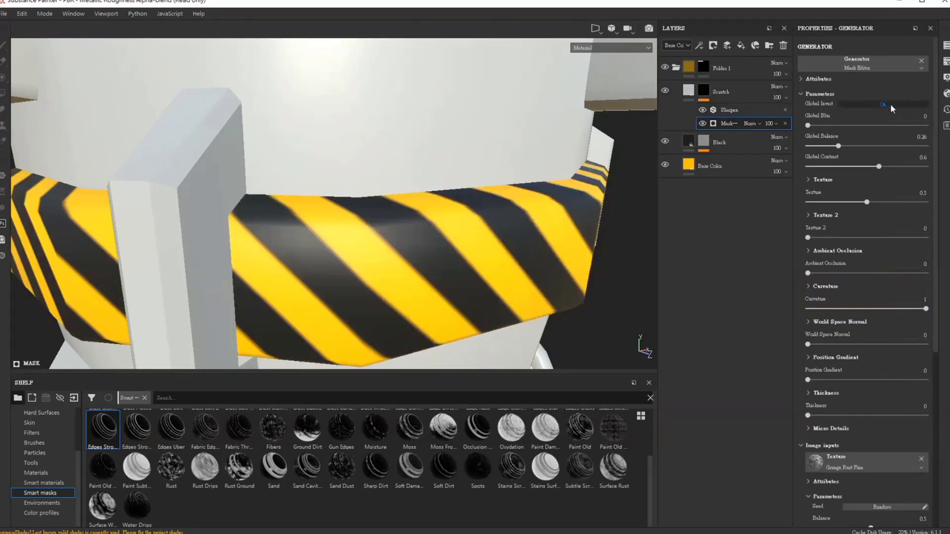
left_click(890, 103)
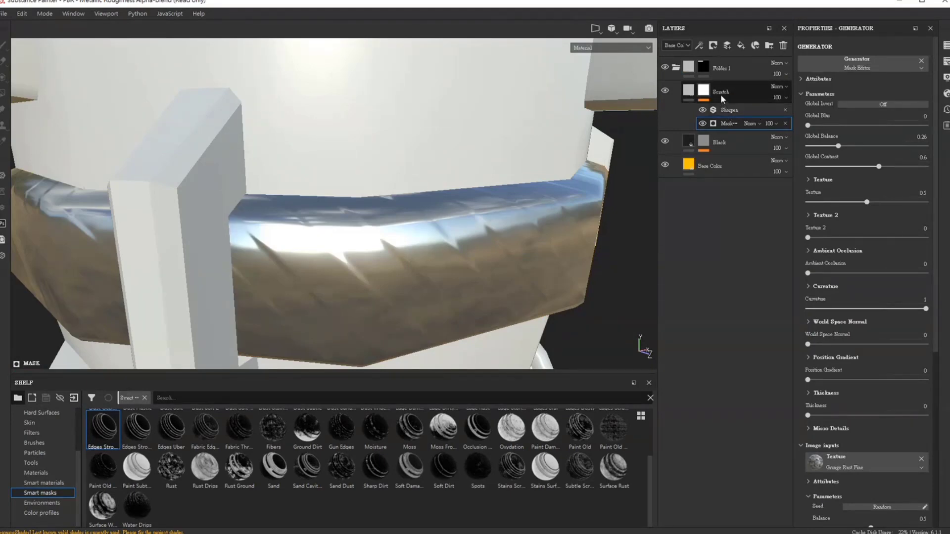
left_click(703, 93)
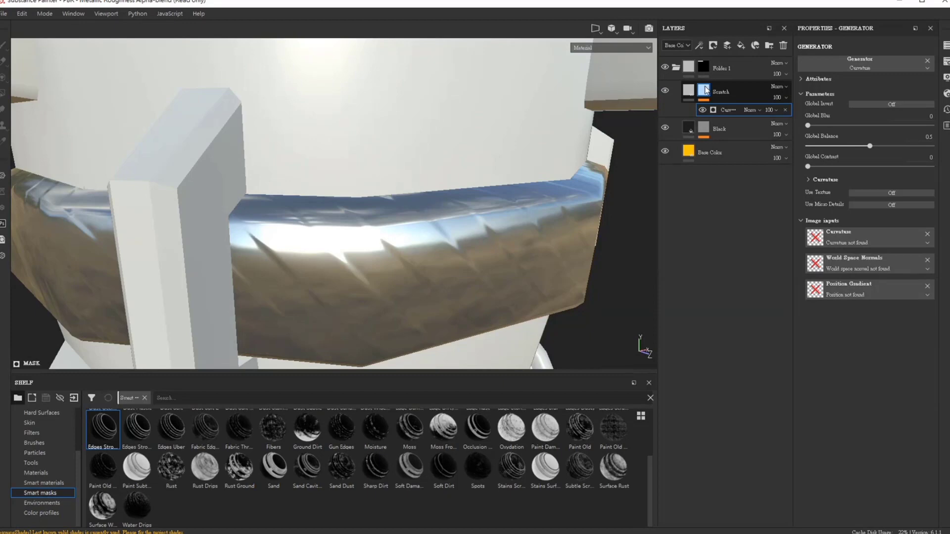
Inspect the mask's Curvature generator, then undo it to restore the Mask Editor generator
left_click(808, 127)
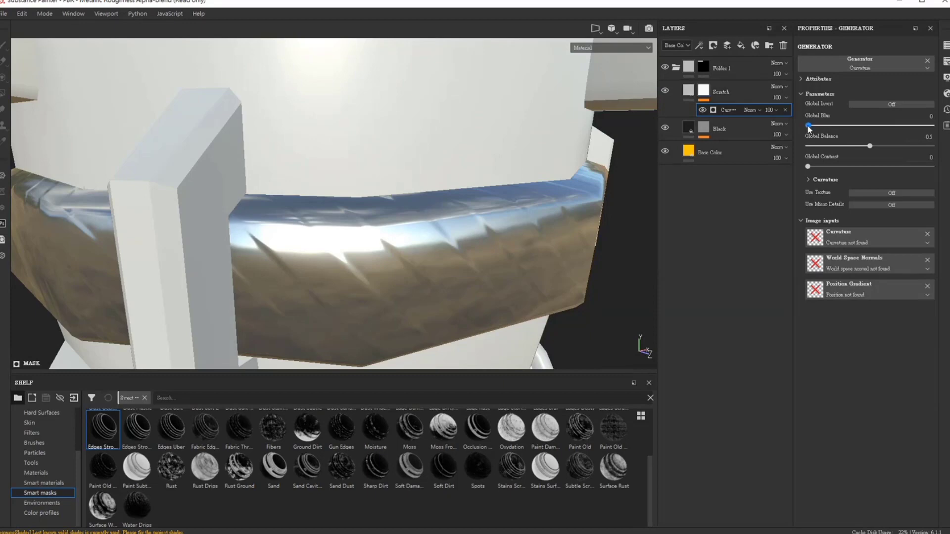
left_click_drag(841, 130, 783, 123)
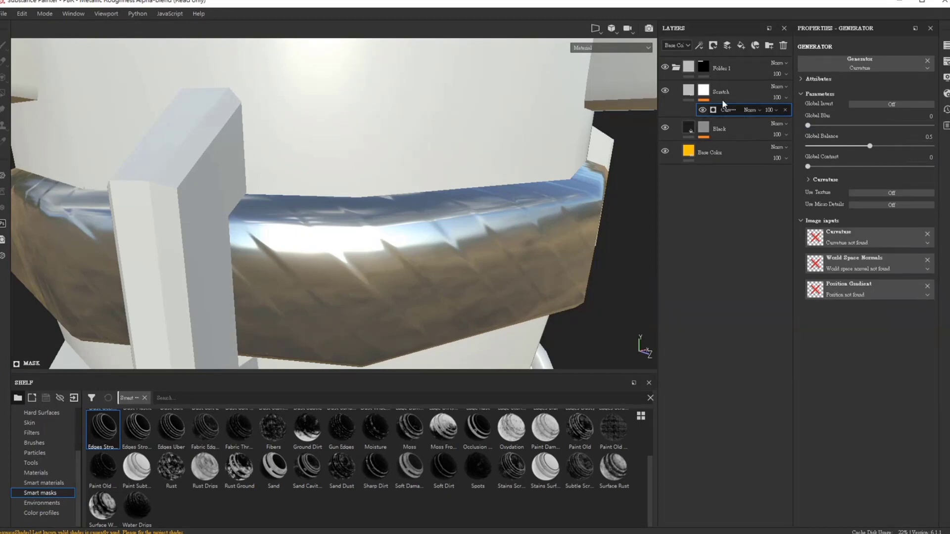
left_click(718, 97)
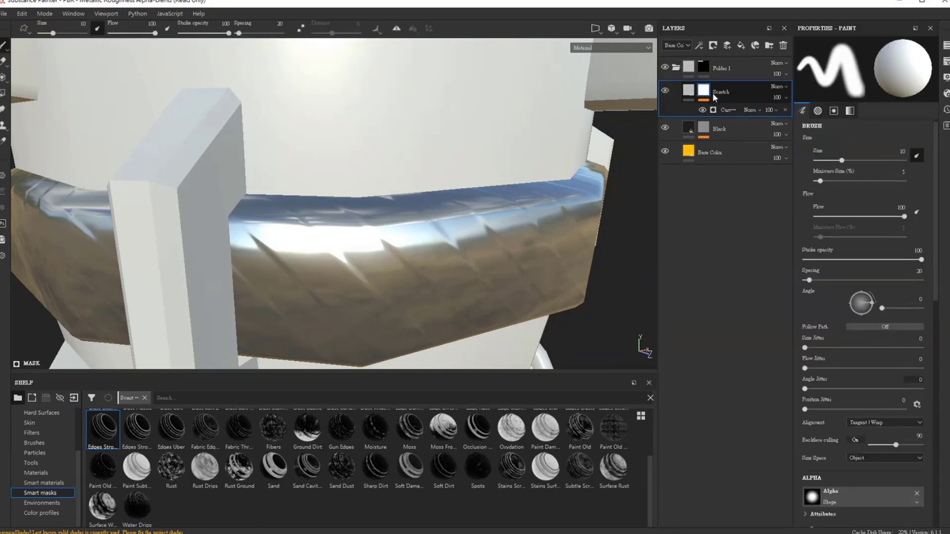
left_click(726, 110)
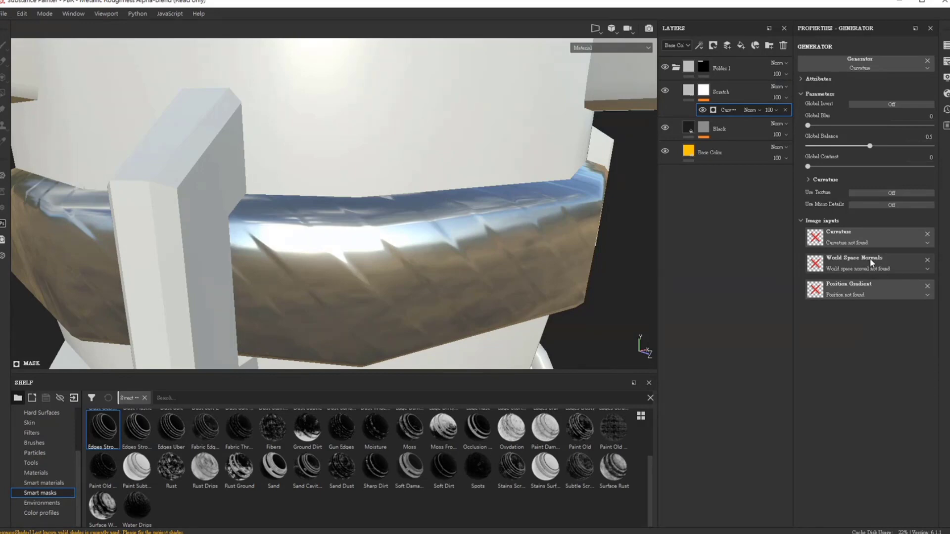
left_click(712, 94)
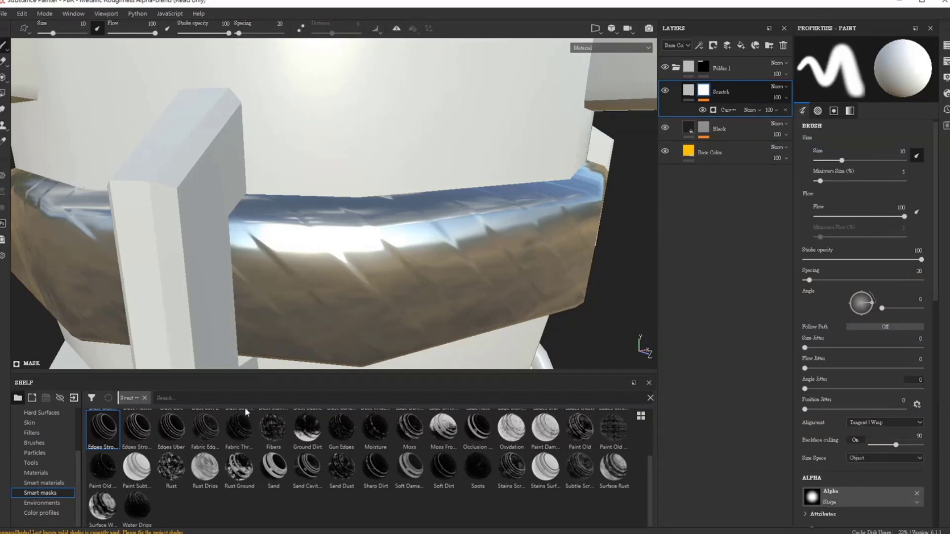
key("ctrl+z")
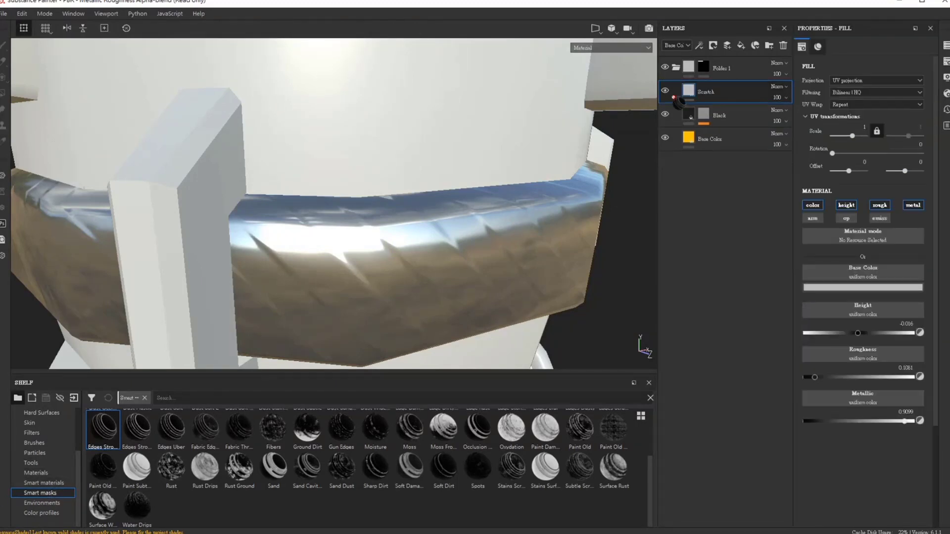
left_click(705, 90)
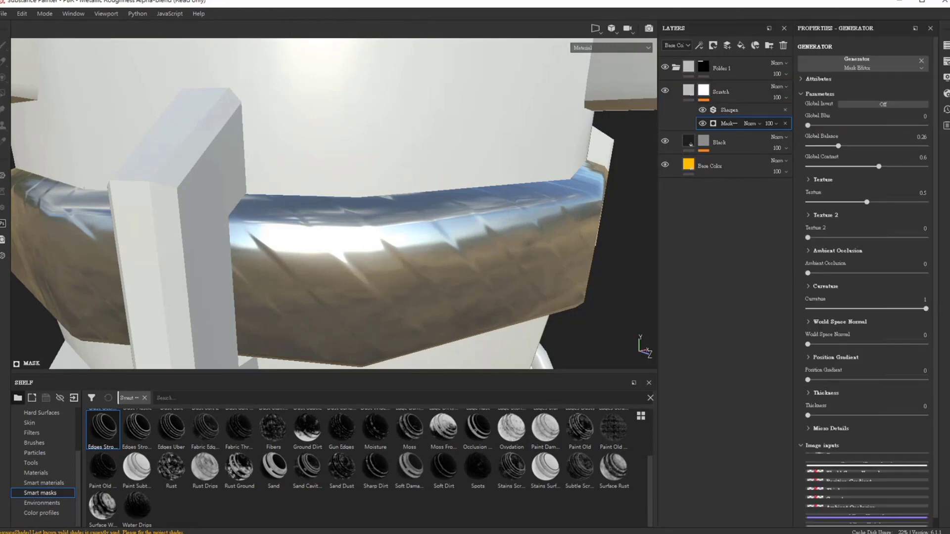
Bake mesh maps at 2048, excluding ID and using the low-poly mesh as high poly
scroll(904, 396, "down", 10)
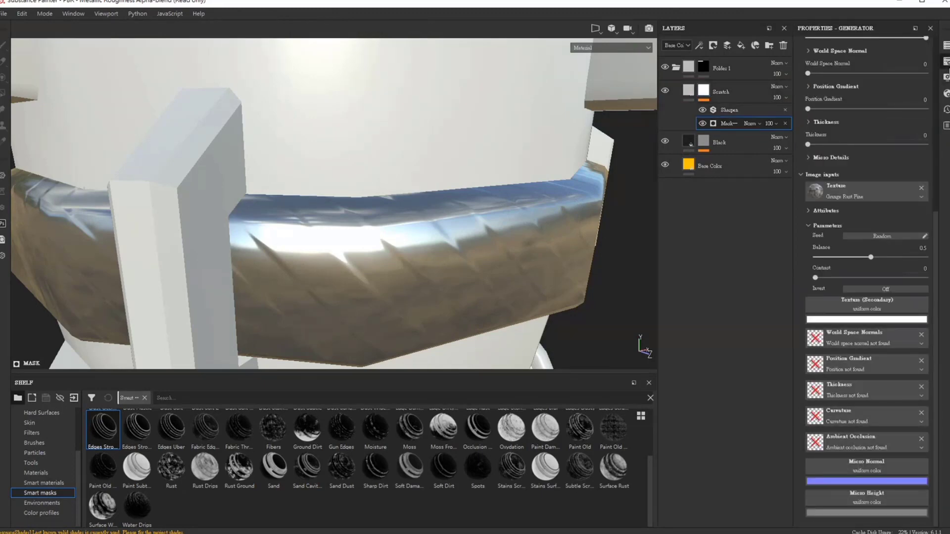
left_click(946, 67)
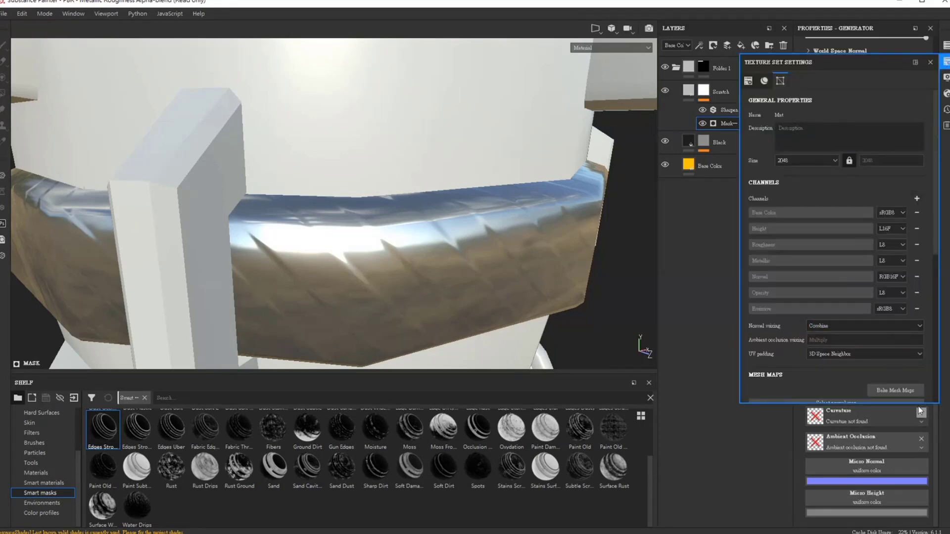
left_click(909, 389)
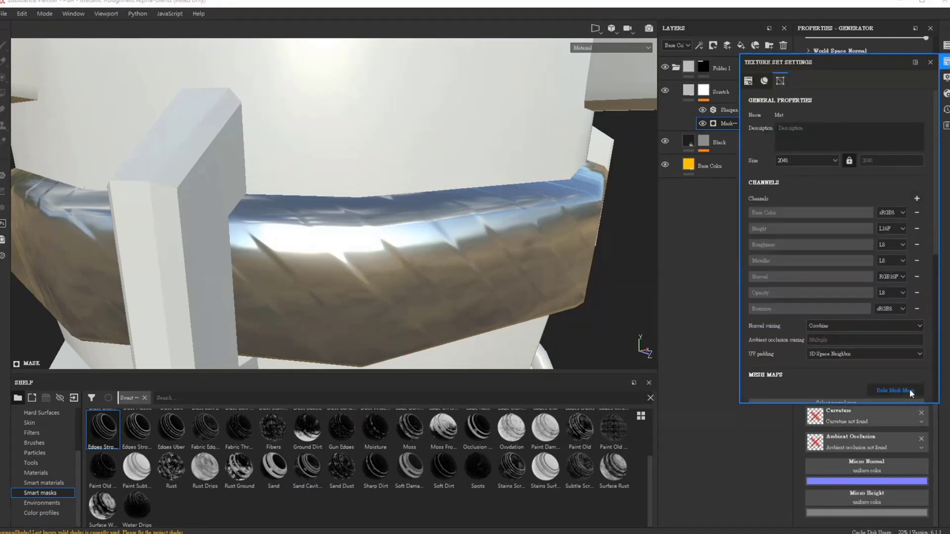
mouse_move(481, 132)
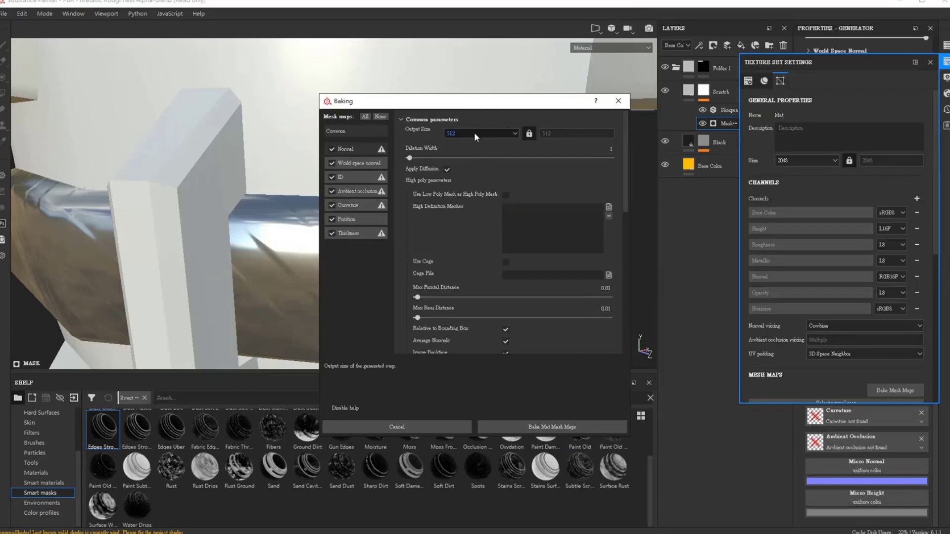
type("2048")
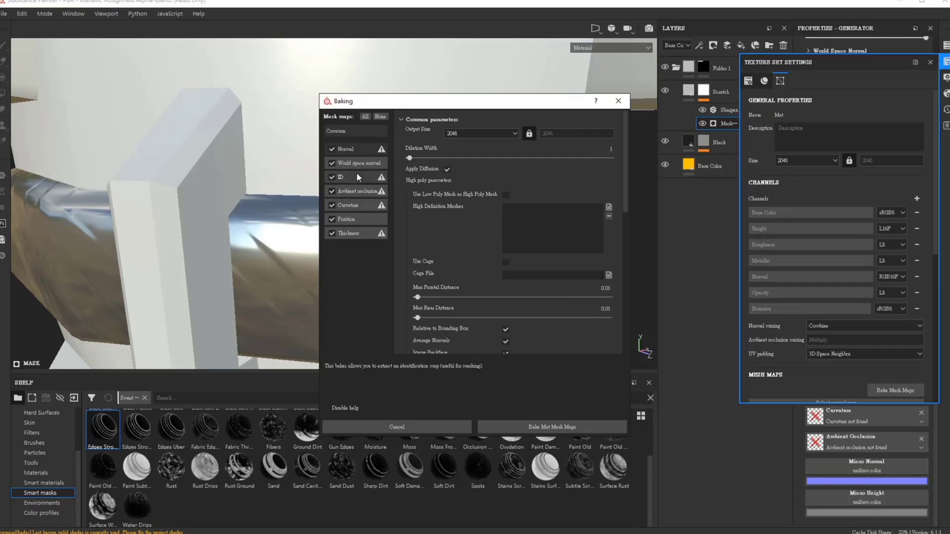
left_click(331, 176)
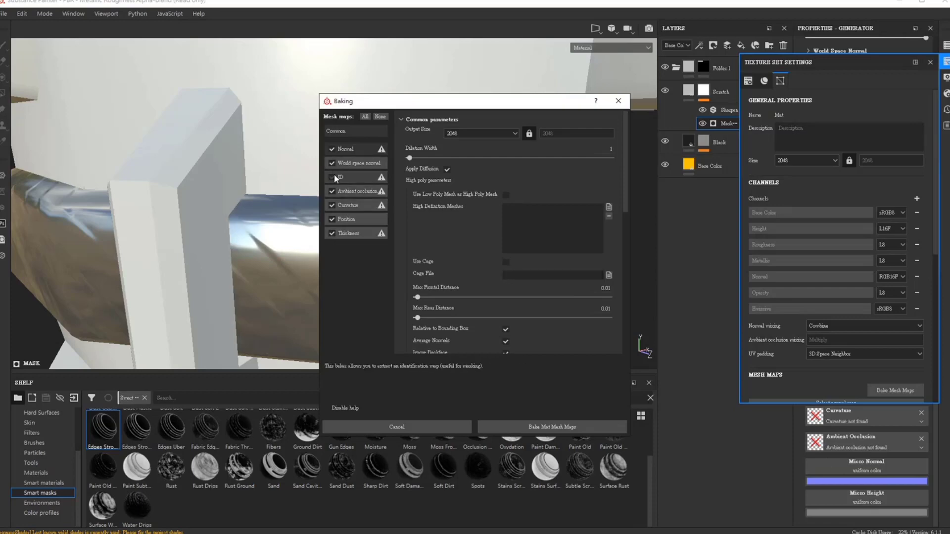
left_click(506, 194)
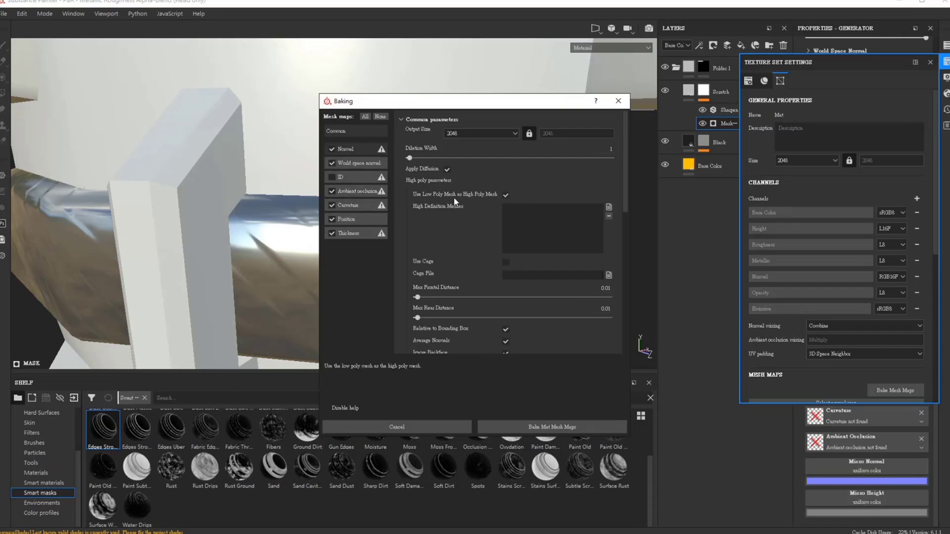
left_click(566, 427)
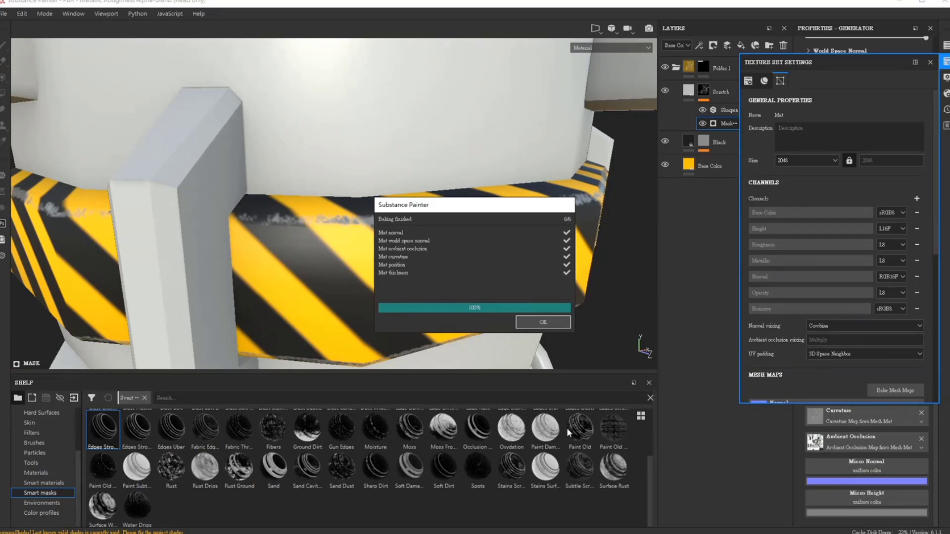
Dismiss the bake results, close Texture Set Settings, and orbit to inspect the band's edges
left_click(545, 319)
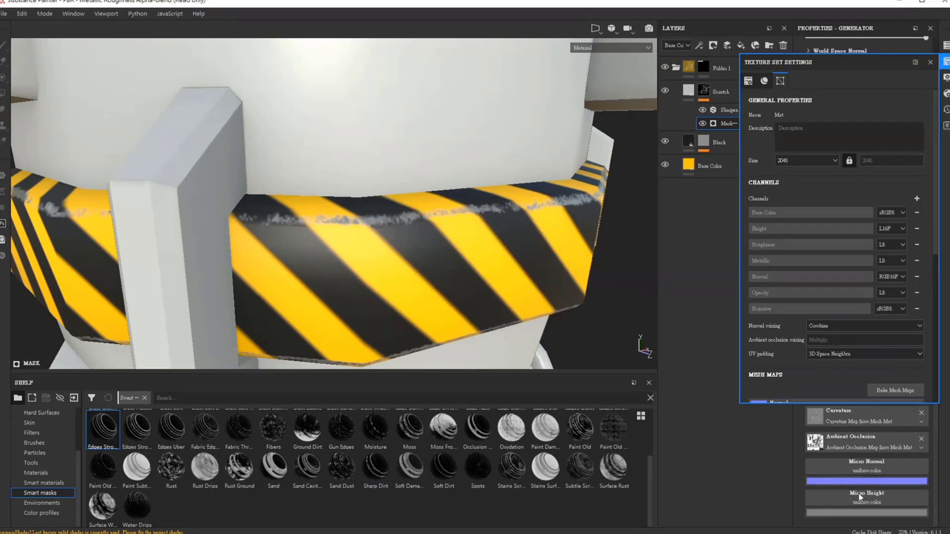
left_click(945, 62)
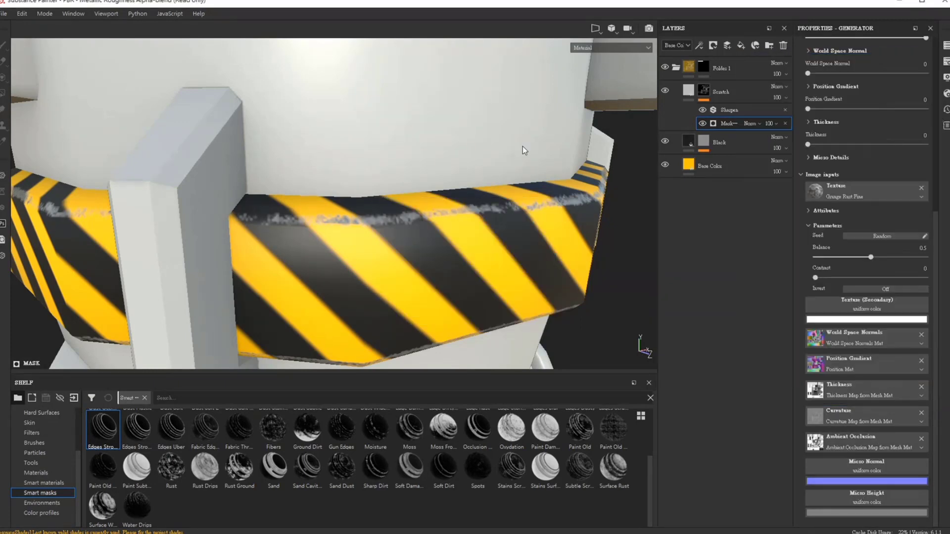
right_click_drag(509, 220, 512, 261, "alt")
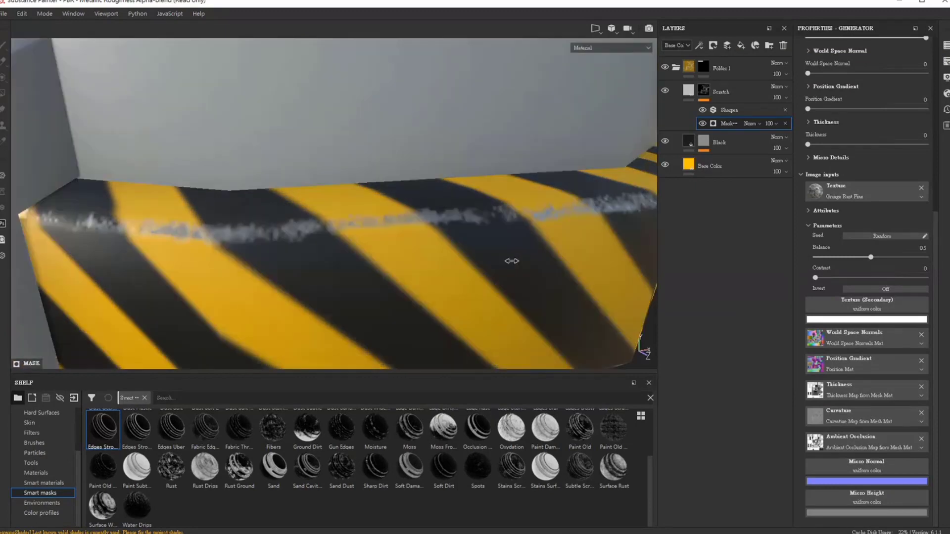
mouse_move(511, 261)
left_mouse_down("alt")
mouse_move(569, 279)
mouse_move(547, 313)
left_mouse_up("alt")
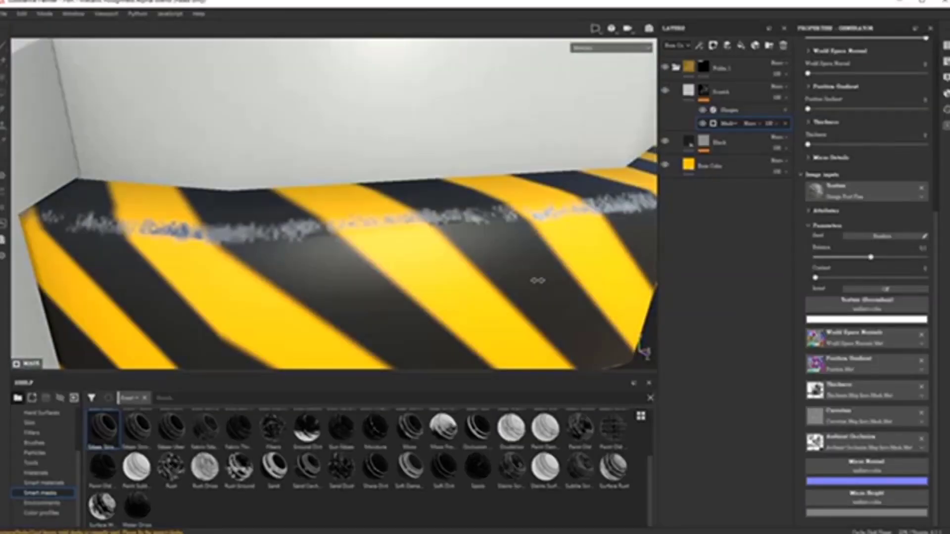
right_click_drag(546, 313, 505, 212, "alt")
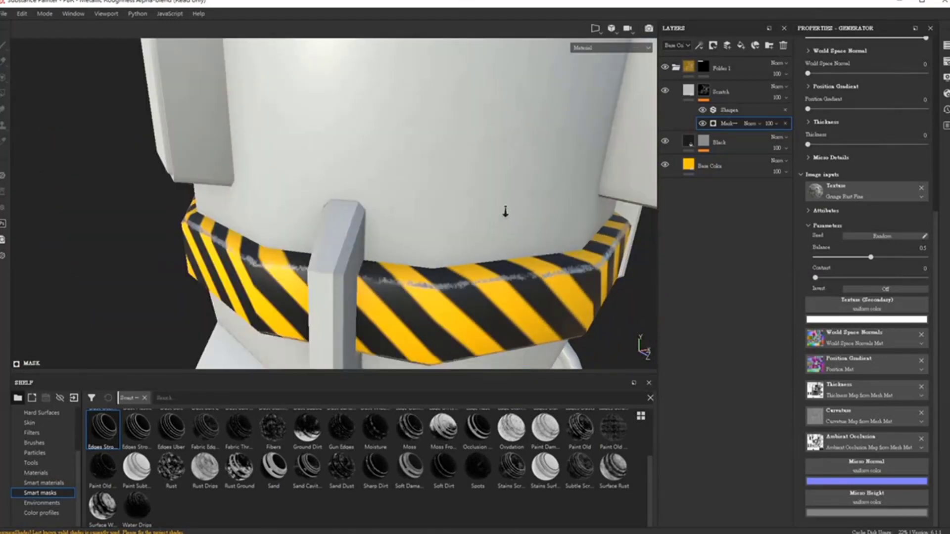
mouse_move(568, 294)
left_mouse_down("alt")
mouse_move(492, 272)
mouse_move(494, 249)
mouse_move(439, 285)
left_mouse_up("alt")
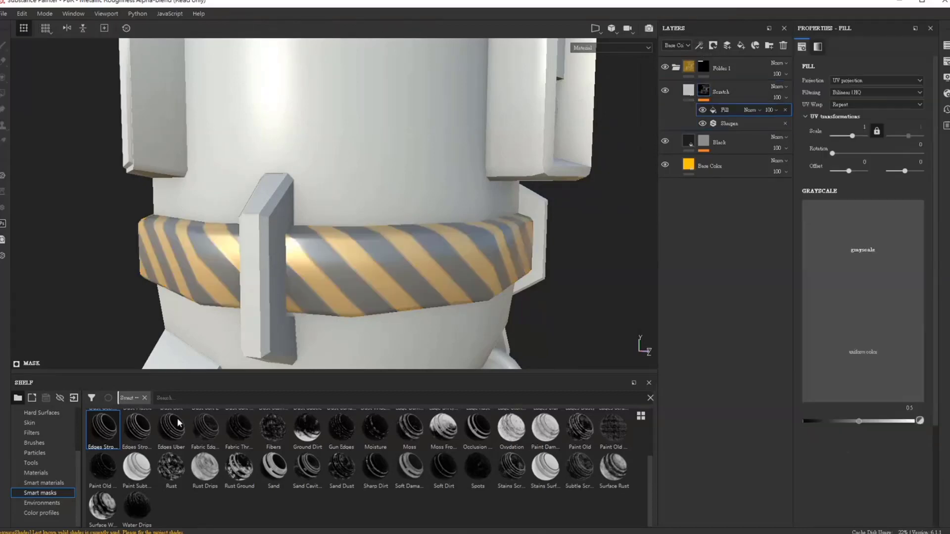
Filter the shelf's Grunges by 'Scratc' and pick Grunge Scratches Rough
scroll(47, 431, "up", 3)
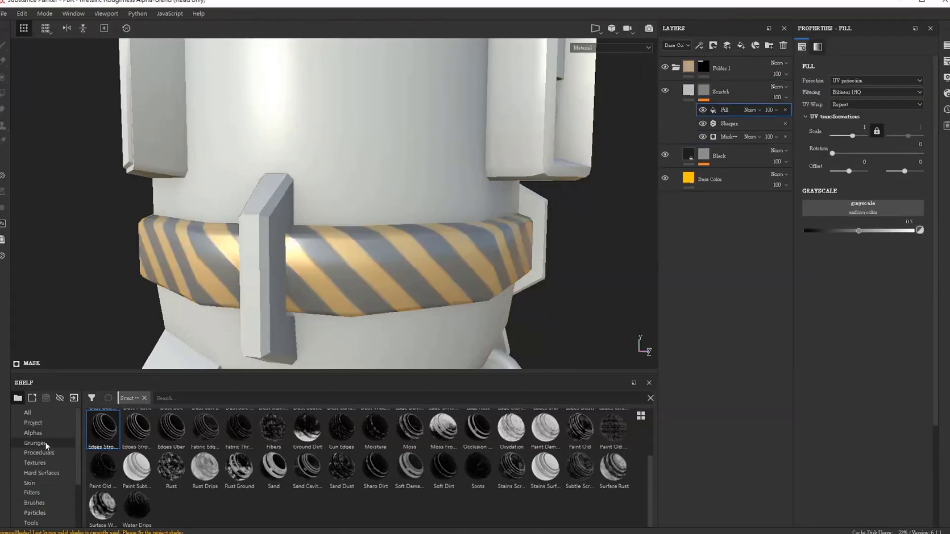
left_click(46, 443)
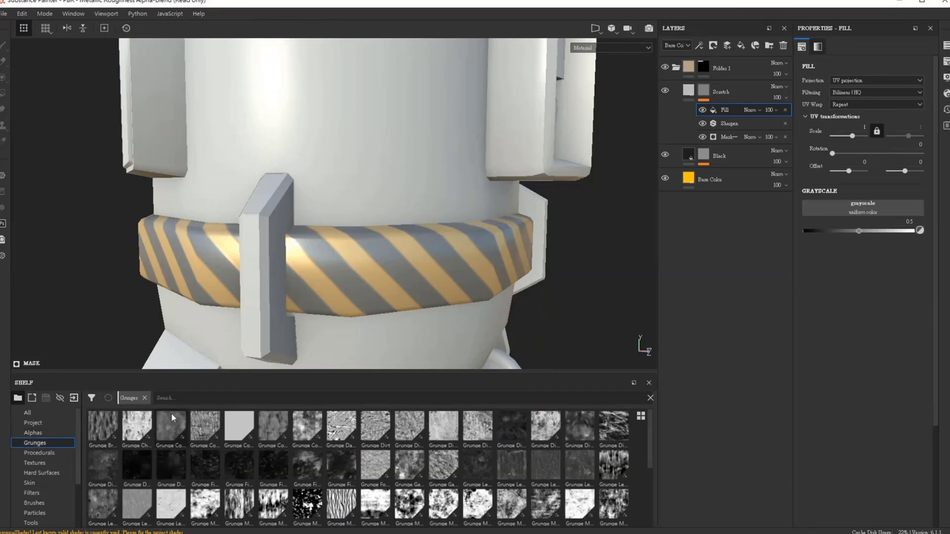
left_click(188, 400)
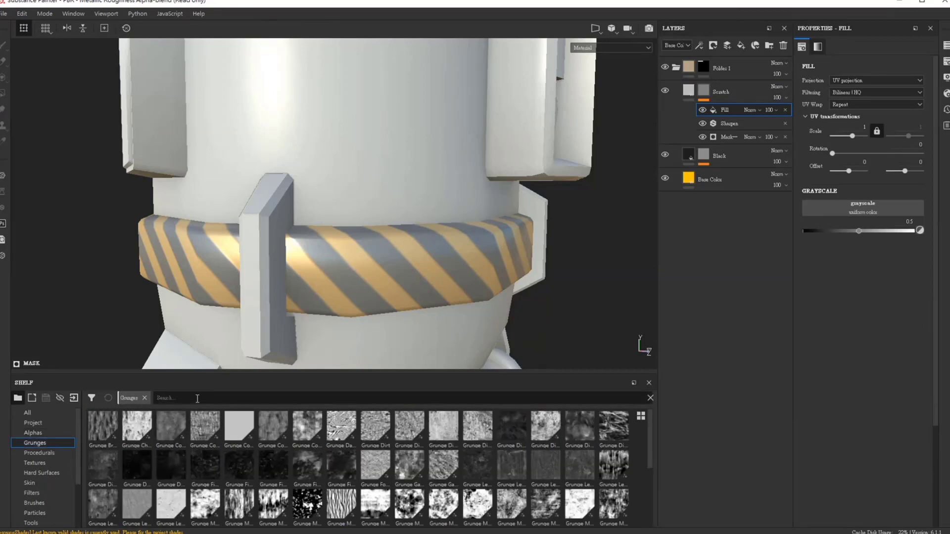
type("Scr")
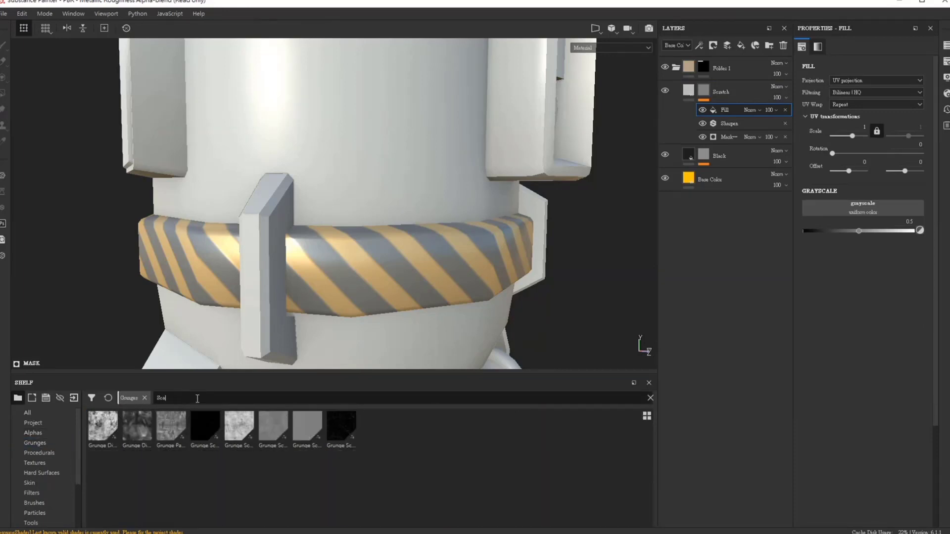
type("atc")
left_click(338, 428)
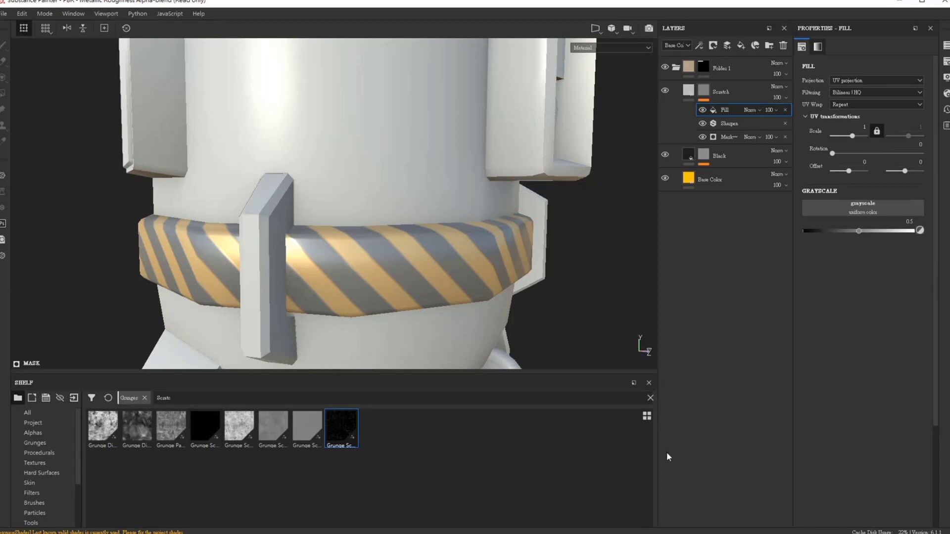
scroll(651, 453, "up", 2, "ctrl")
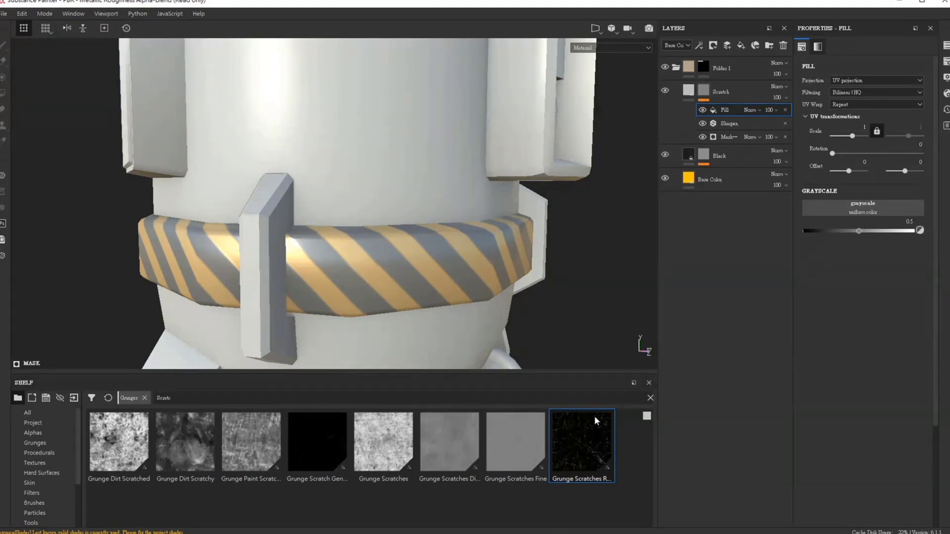
Feed Grunge Scratches Rough into the mask Fill's grayscale slot and zoom in on the band
left_click_drag(595, 421, 885, 214)
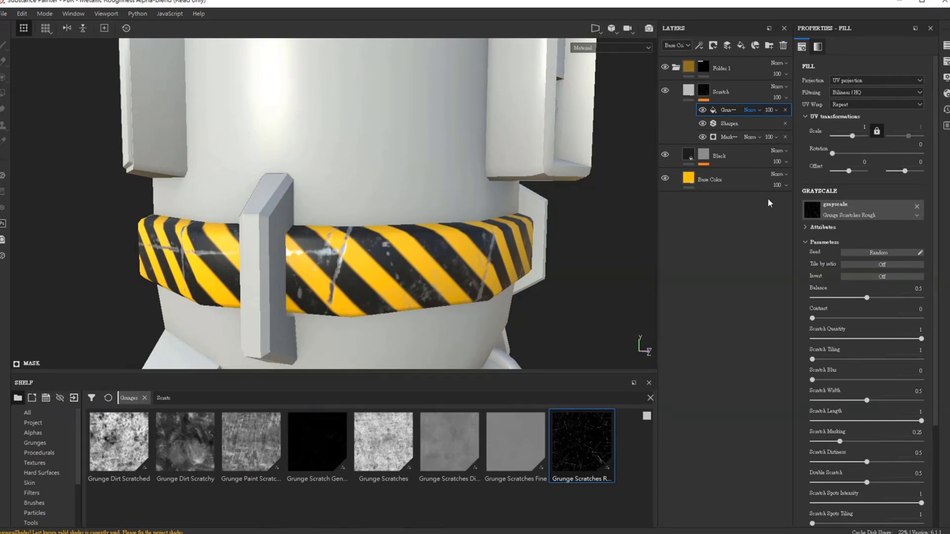
scroll(749, 110, "down", 7)
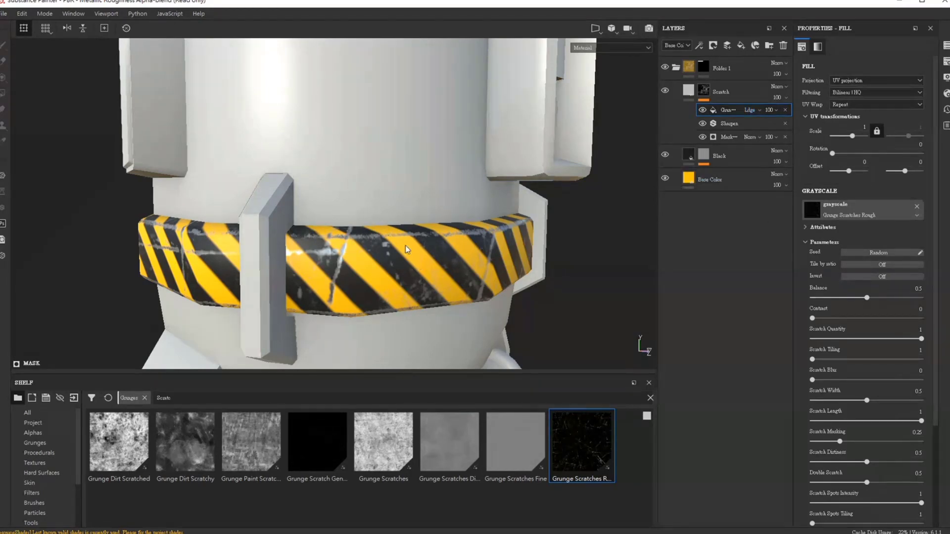
right_click_drag(407, 250, 391, 295, "alt")
mouse_move(391, 295)
left_mouse_down("alt")
mouse_move(357, 309)
mouse_move(356, 277)
left_mouse_up("alt")
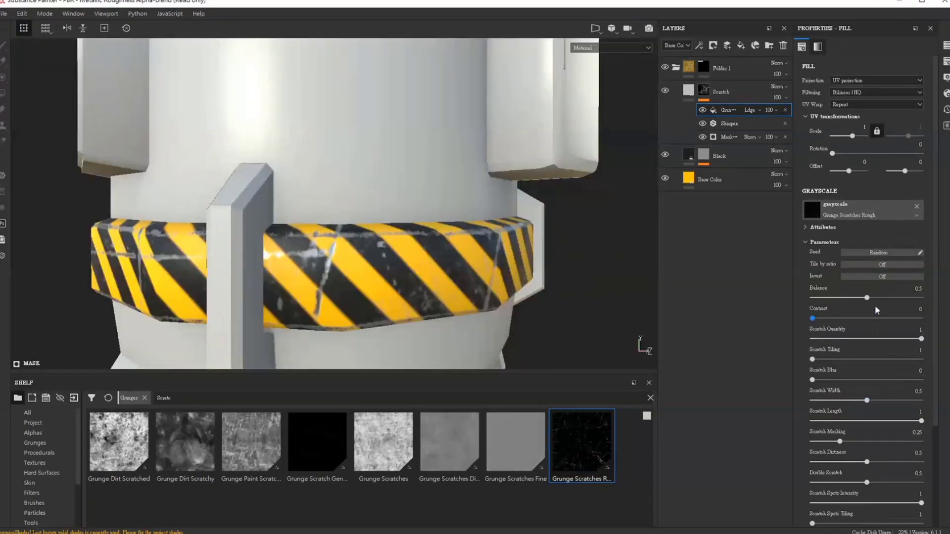
Set the fill to tri-planar at scale 2.6, scratch length 0.79, width 0.44
left_click(857, 137)
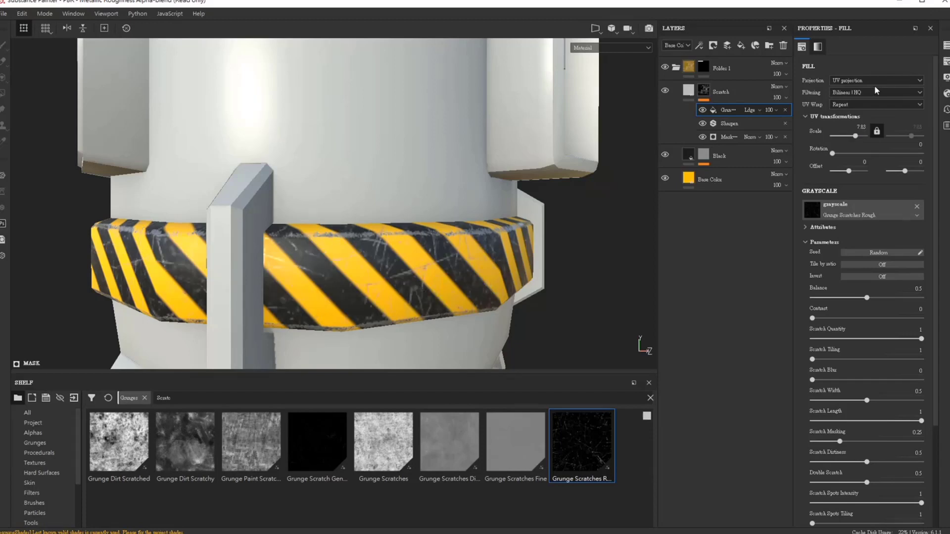
left_click(876, 80)
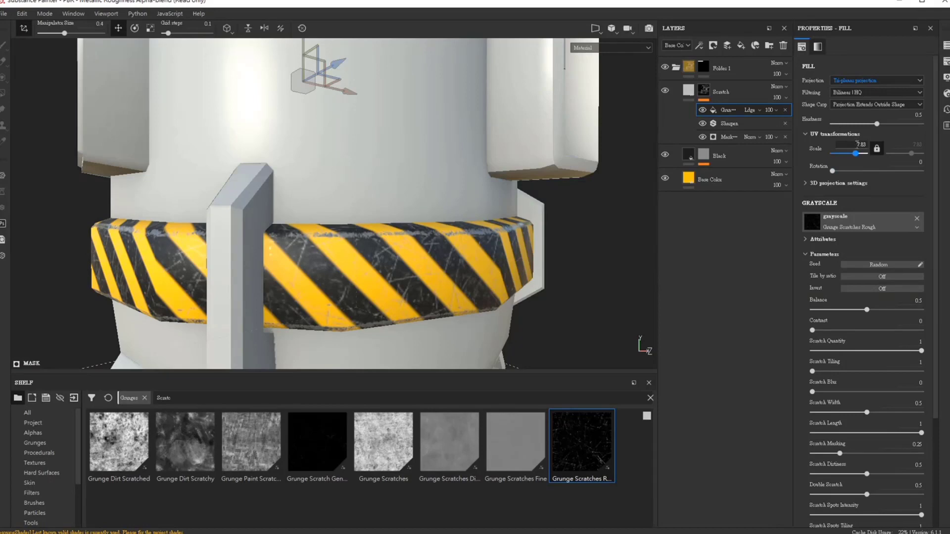
type("3")
type(".6")
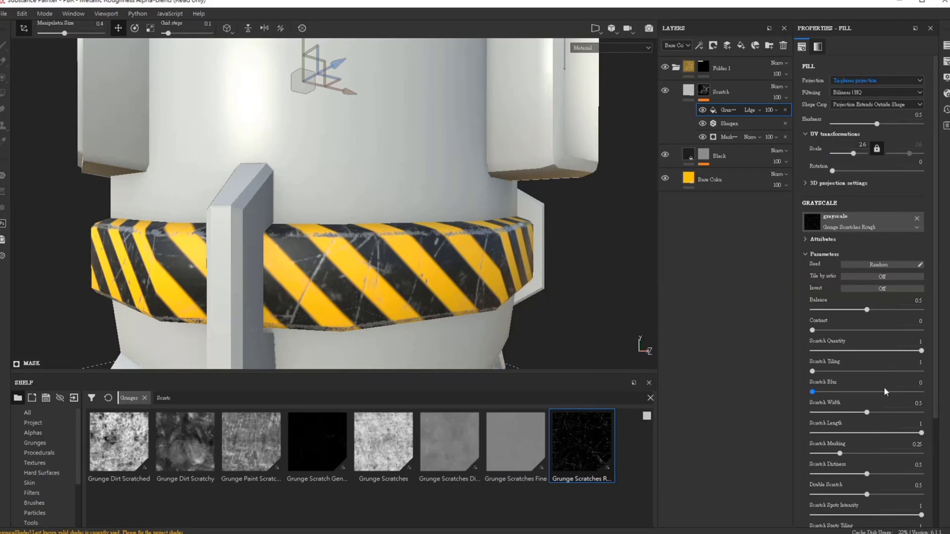
left_click_drag(917, 435, 899, 434)
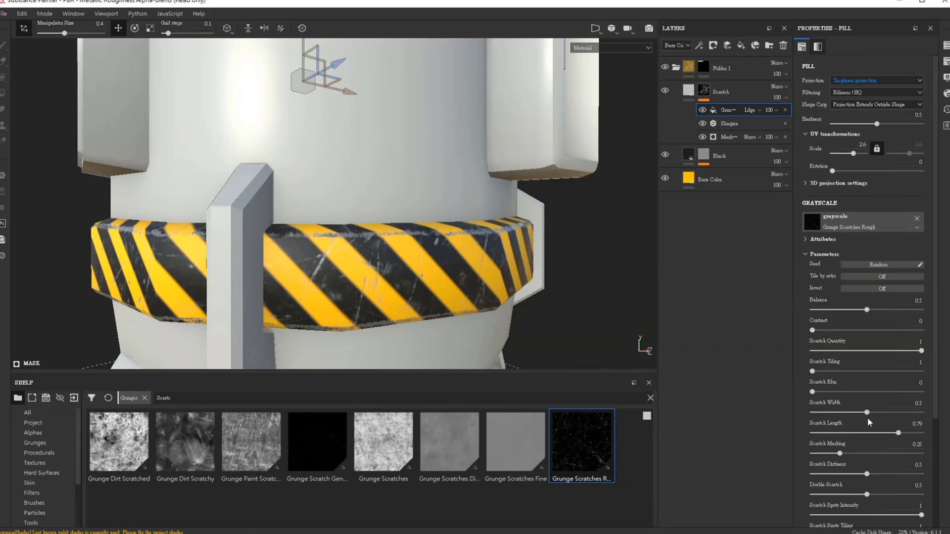
left_click_drag(866, 412, 860, 412)
Orbit the model and randomize the scratch pattern's seed
scroll(352, 191, "down", 3)
mouse_move(352, 216)
left_mouse_down("alt")
mouse_move(445, 233)
mouse_move(542, 202)
mouse_move(566, 229)
mouse_move(643, 213)
left_mouse_up("alt")
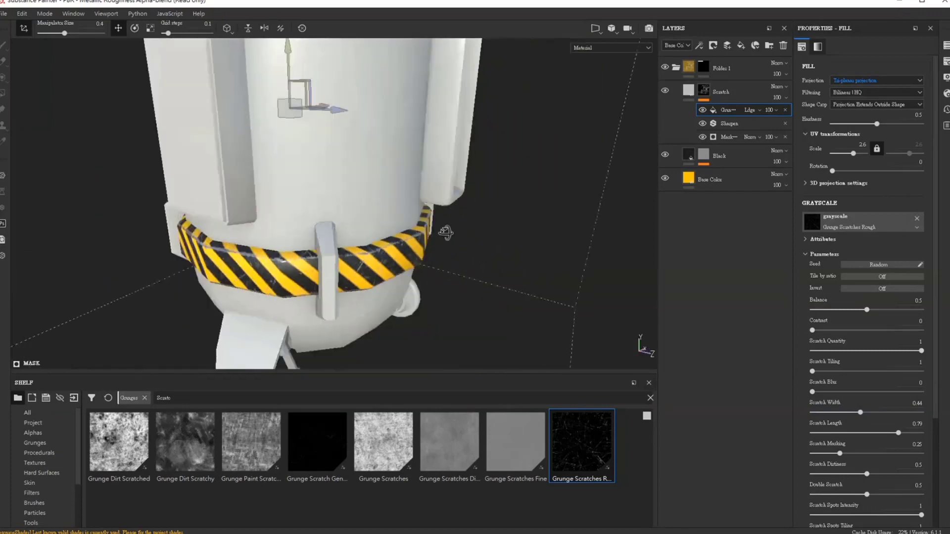
scroll(566, 229, "down", 3)
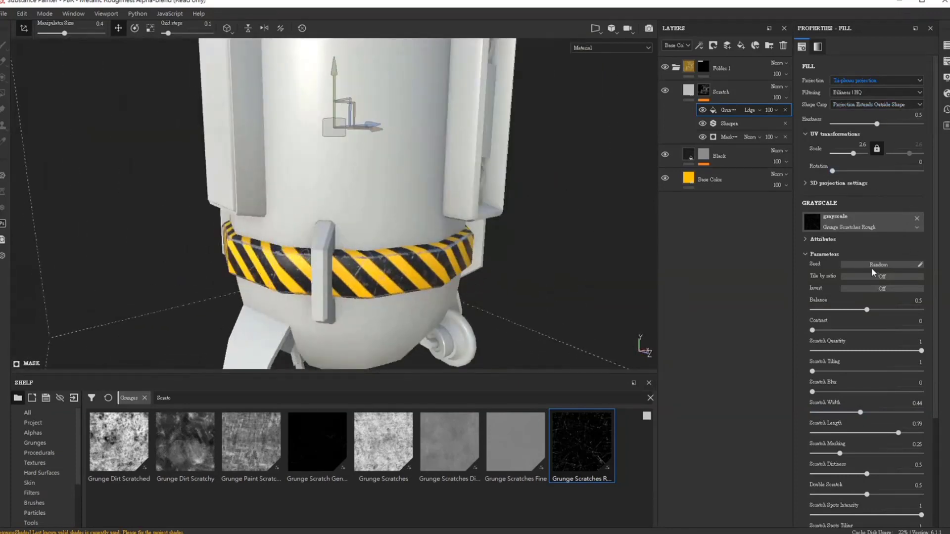
left_click(880, 278)
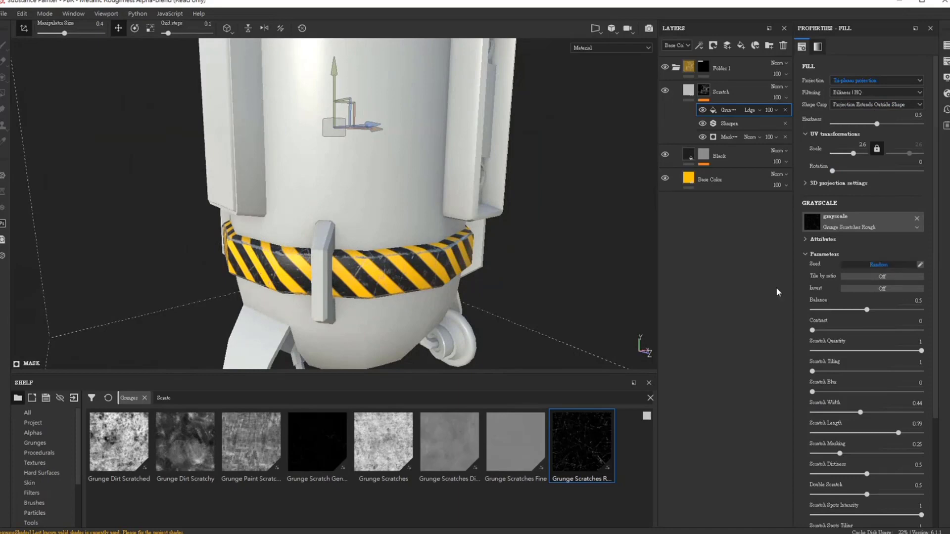
Orbit around the band from several angles to inspect the scratch marks
scroll(365, 312, "up", 3)
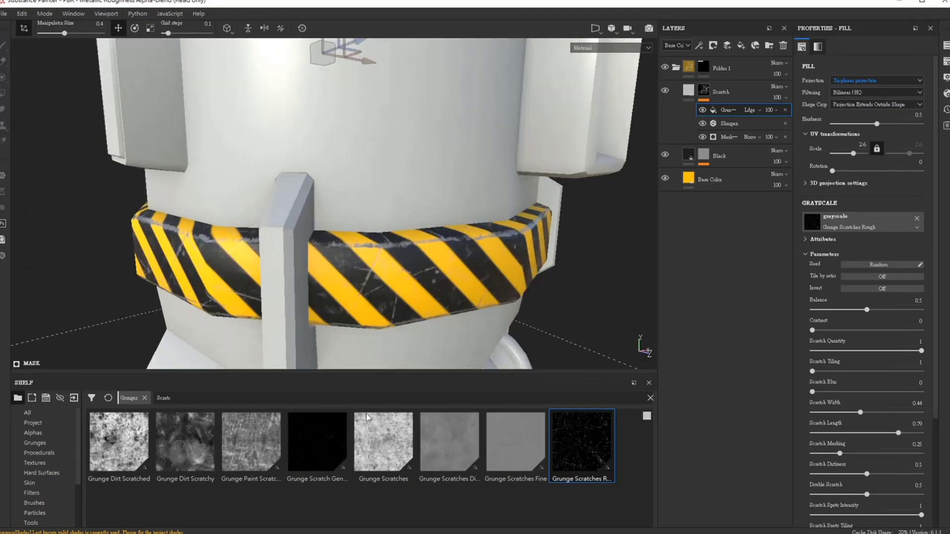
scroll(454, 251, "up", 2)
mouse_move(454, 250)
left_mouse_down("alt")
mouse_move(488, 254)
mouse_move(422, 289)
mouse_move(317, 169)
left_mouse_up("alt")
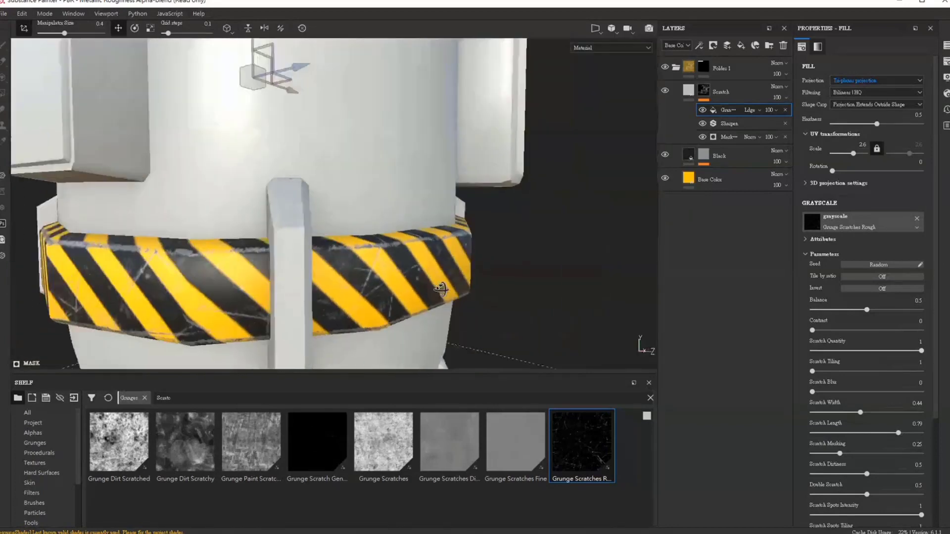
mouse_move(317, 168)
right_mouse_down("alt")
mouse_move(313, 158)
mouse_move(319, 226)
right_mouse_up("alt")
mouse_move(319, 226)
left_mouse_down("alt")
mouse_move(367, 214)
mouse_move(371, 240)
mouse_move(316, 230)
left_mouse_up("alt")
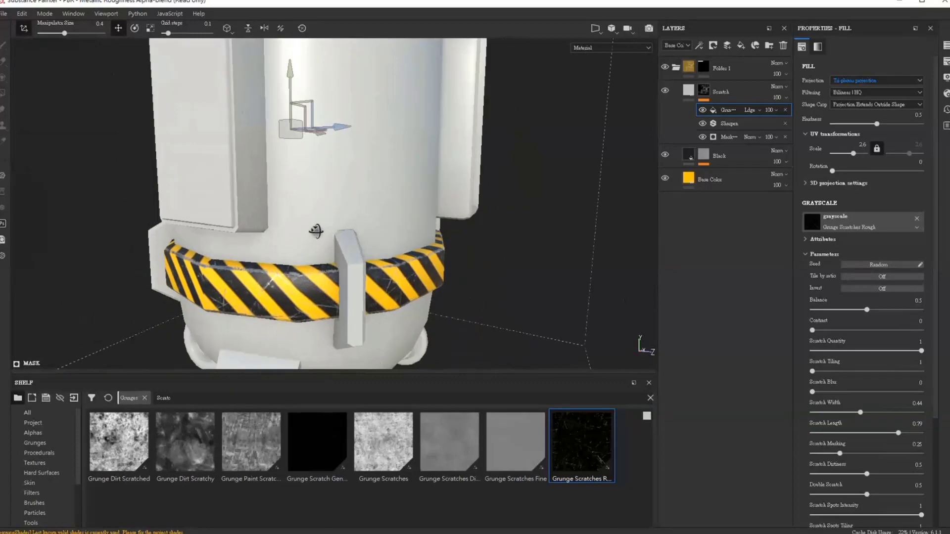
right_click_drag(316, 231, 314, 257, "alt")
left_click_drag(314, 257, 314, 322, "alt")
right_click_drag(314, 322, 297, 264, "alt")
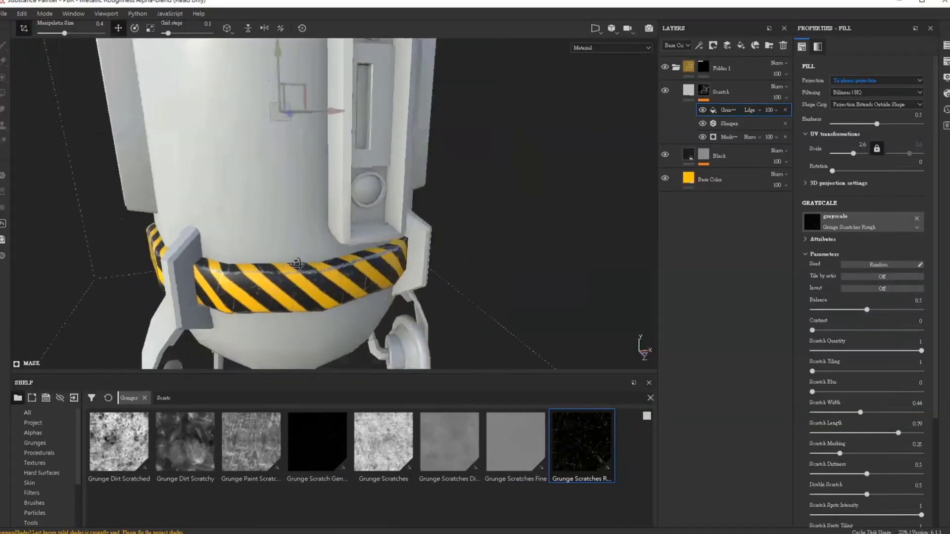
left_click_drag(297, 264, 346, 250, "alt")
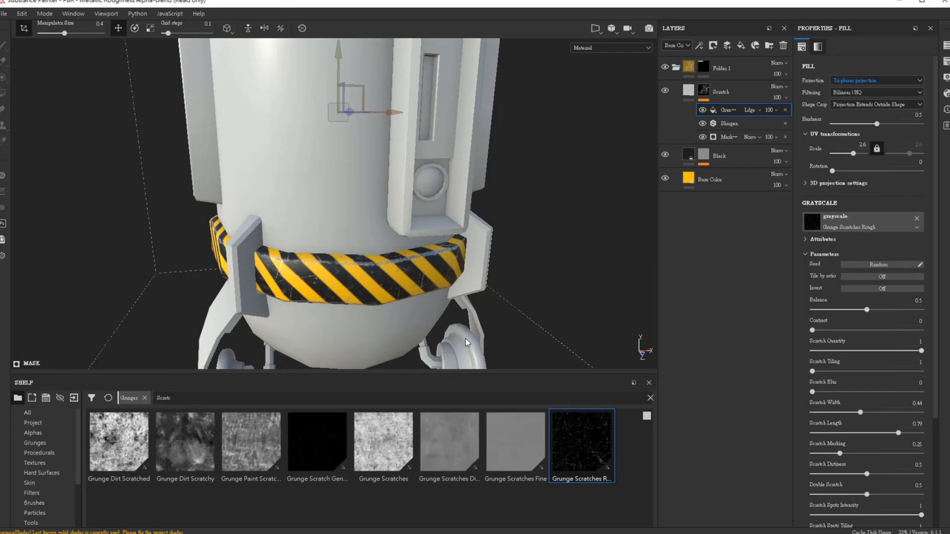
scroll(413, 191, "up", 3)
scroll(413, 192, "up", 2)
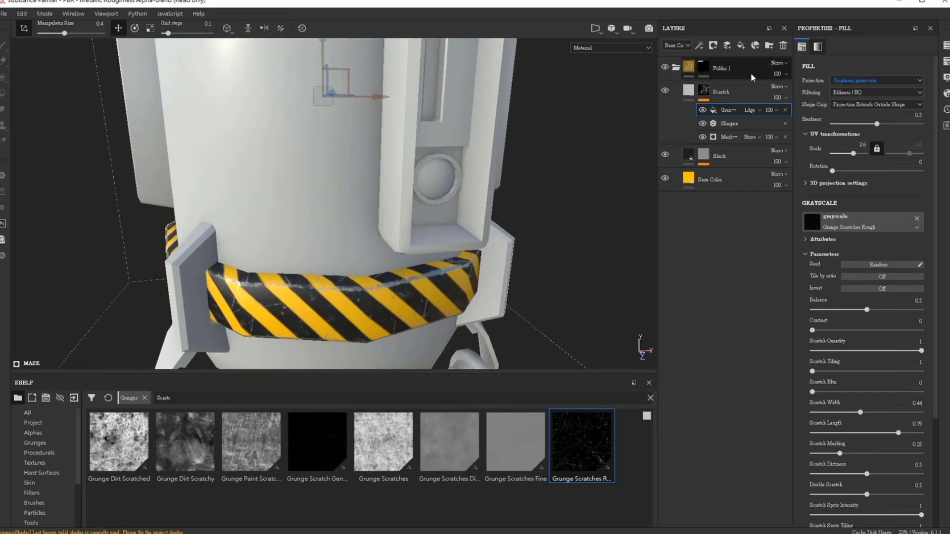
Duplicate the Base Color fill layer and lower the copy's roughness to 0.3784
left_click(732, 183)
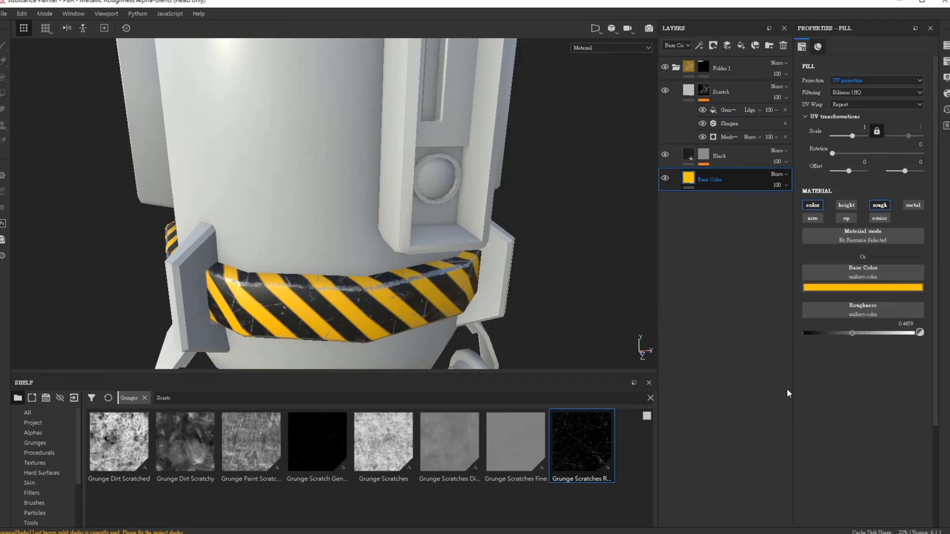
key("ctrl+d")
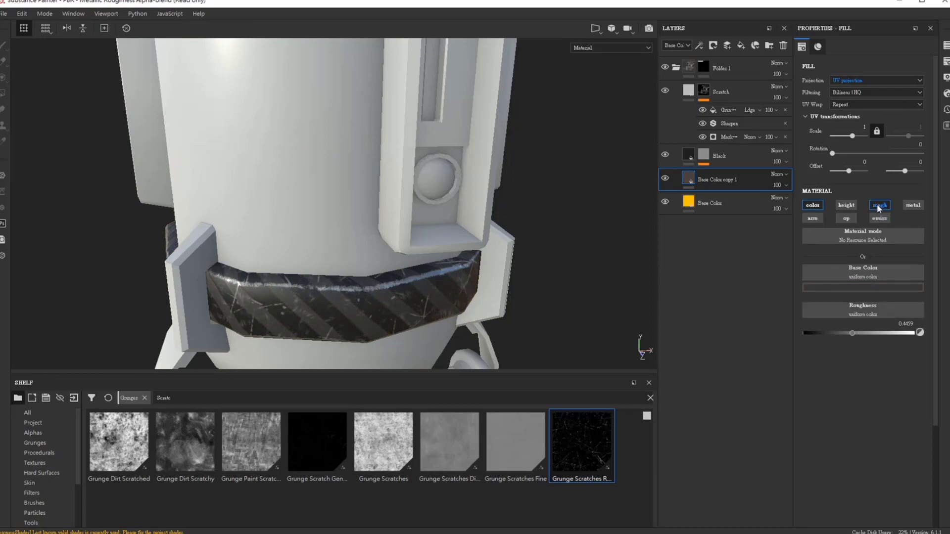
left_click_drag(852, 334, 844, 334)
Rename the copy to 'Var Color' and undo its Multiply blend
double_click(717, 179)
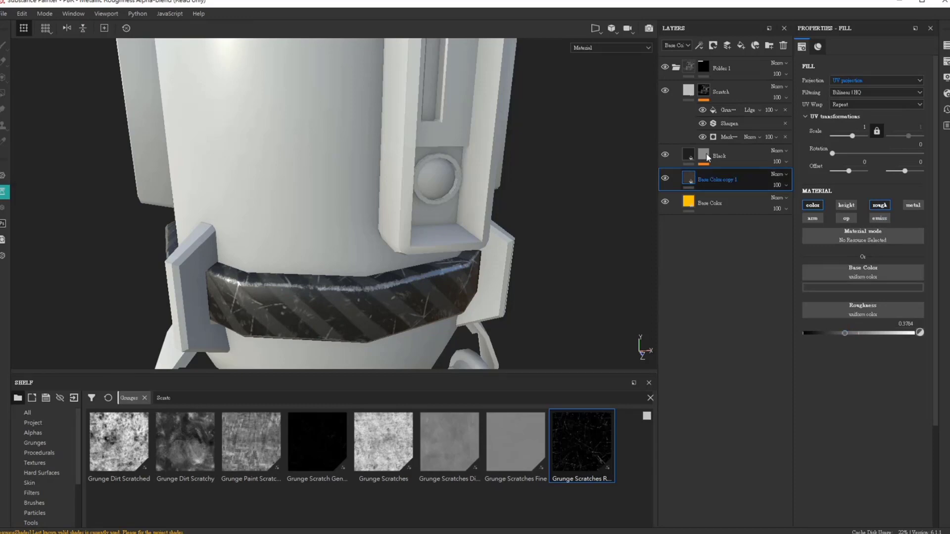
left_click(741, 181)
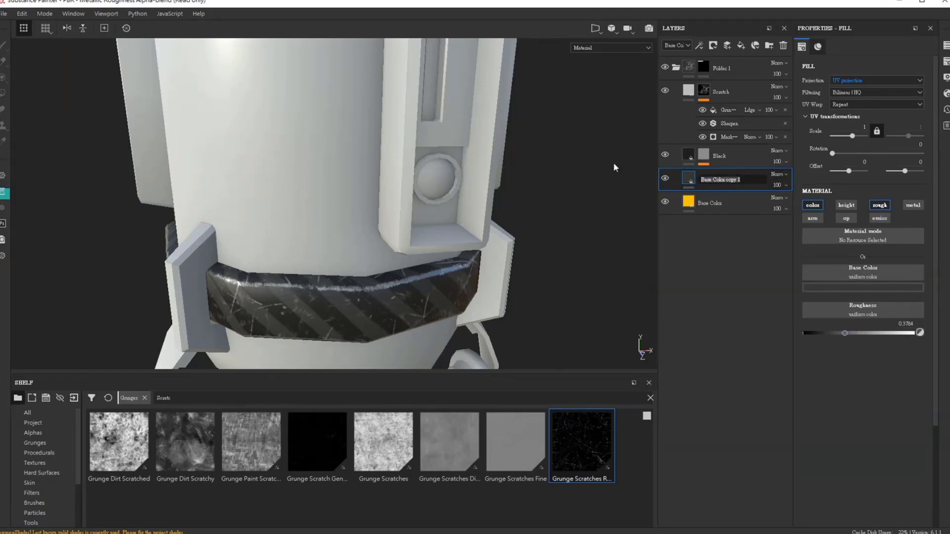
type("Va")
type("r Color")
key("Return")
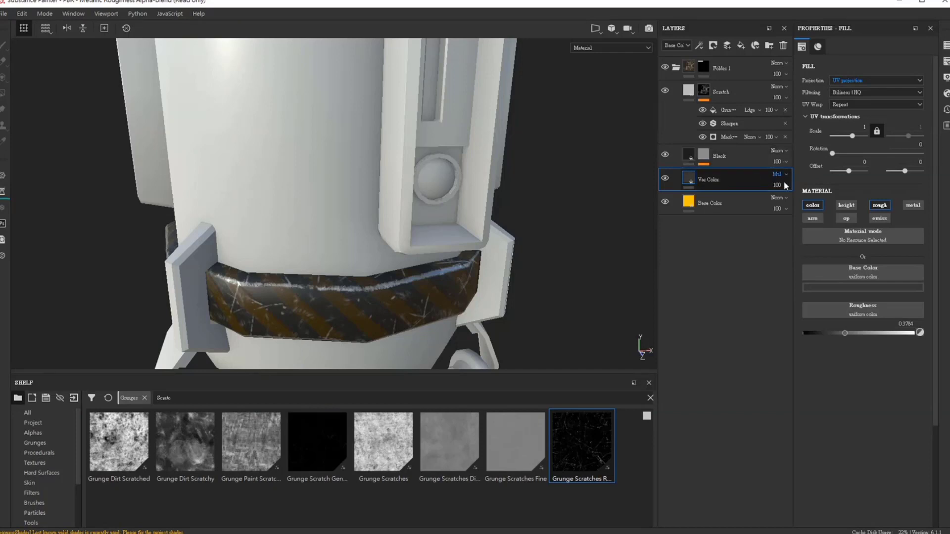
key("ctrl+z")
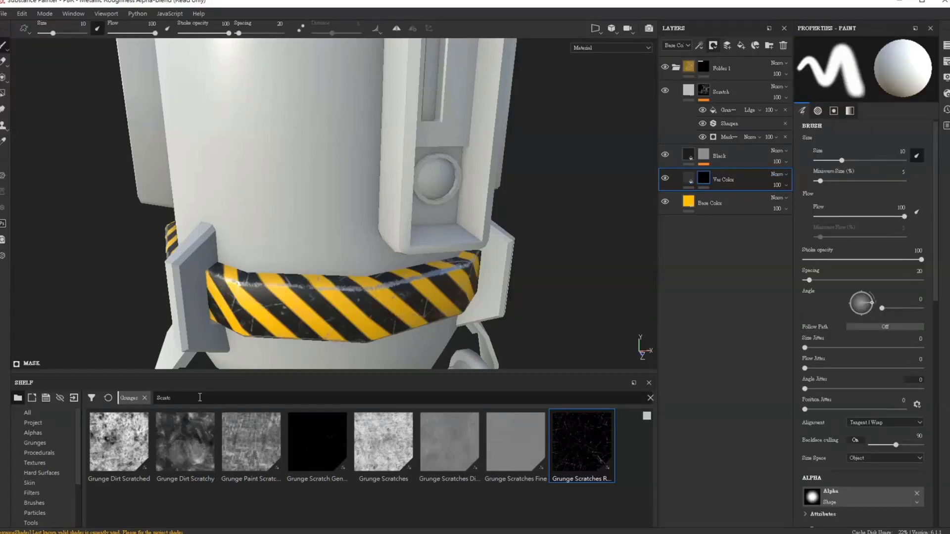
Browse the Shelf grunges and settle on Grunge Leak Small
left_click(650, 398)
left_click(646, 415)
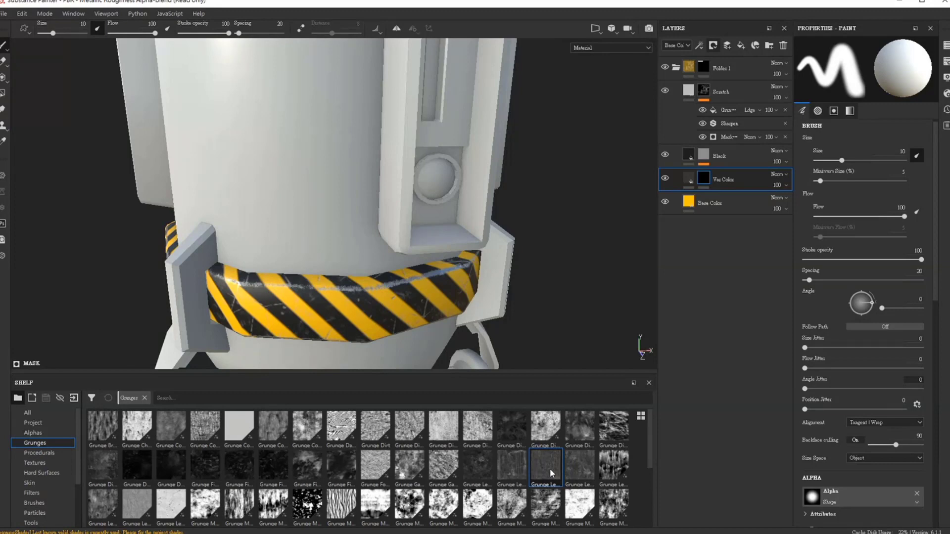
left_click(589, 466)
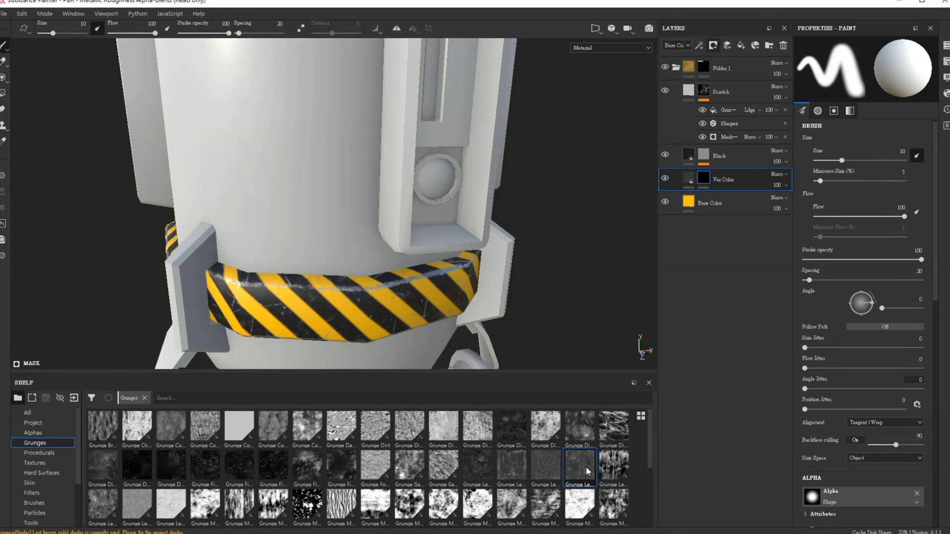
left_click(545, 468)
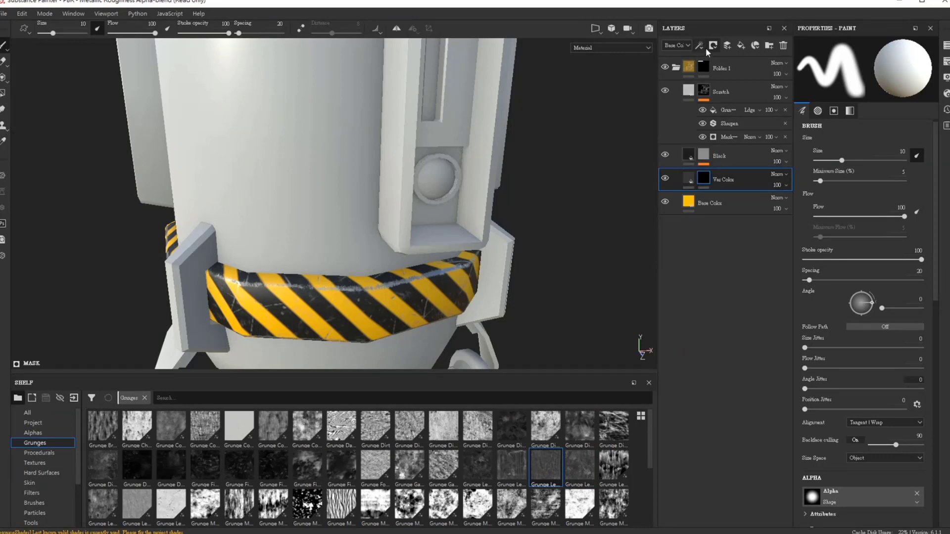
Add a Fill effect to the Var Color mask using Grunge Leak Small as grayscale
right_click(689, 179)
left_click(681, 206)
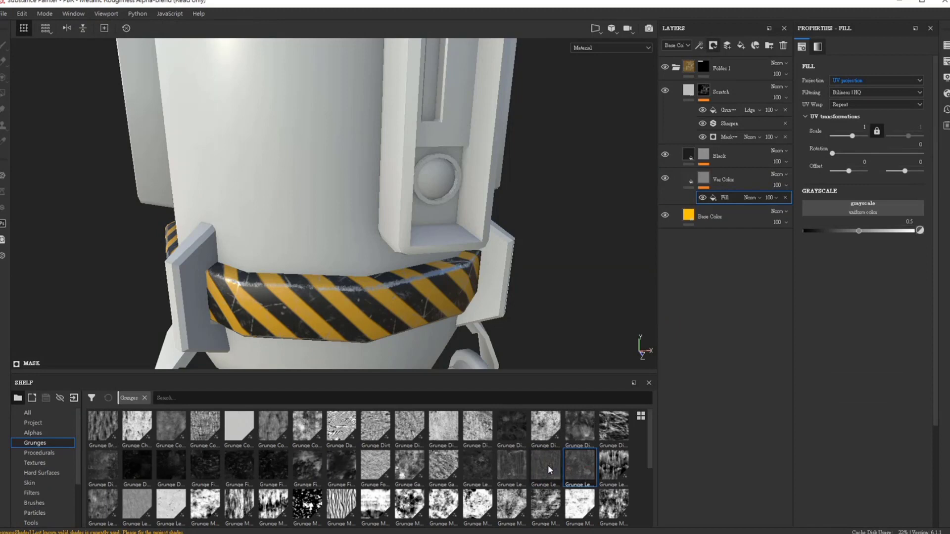
mouse_move(545, 467)
left_mouse_down()
mouse_move(860, 268)
mouse_move(896, 226)
left_mouse_up()
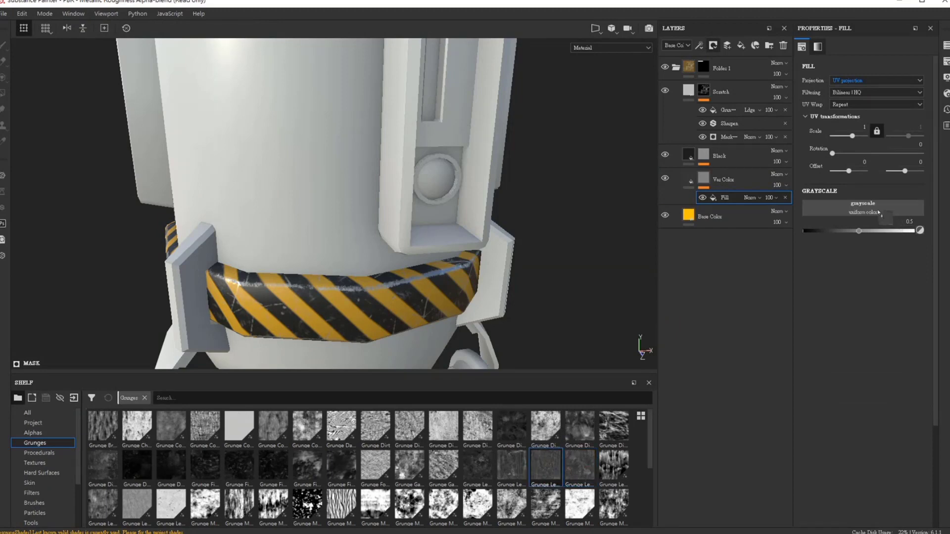
scroll(332, 247, "up", 3)
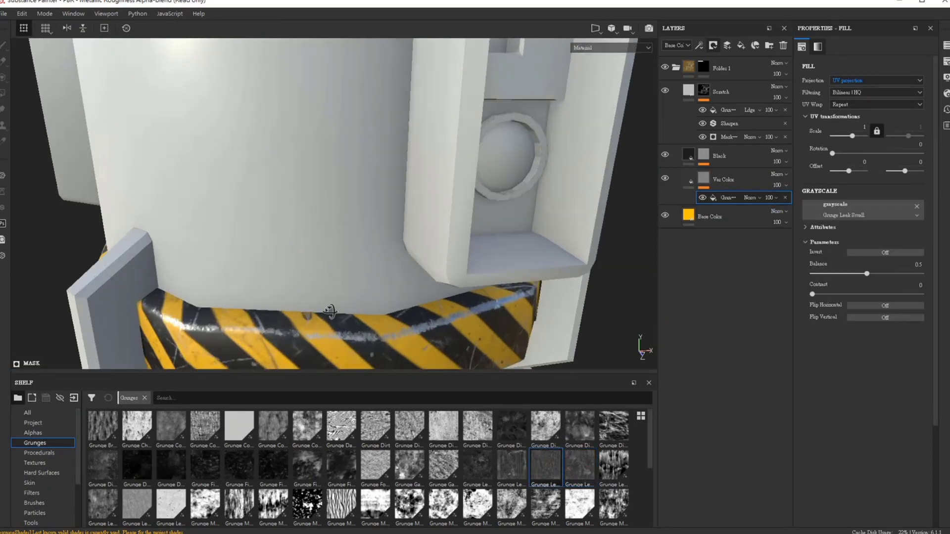
scroll(324, 325, "up", 2)
mouse_move(324, 325)
left_mouse_down("alt")
mouse_move(393, 85)
mouse_move(373, 206)
left_mouse_up("alt")
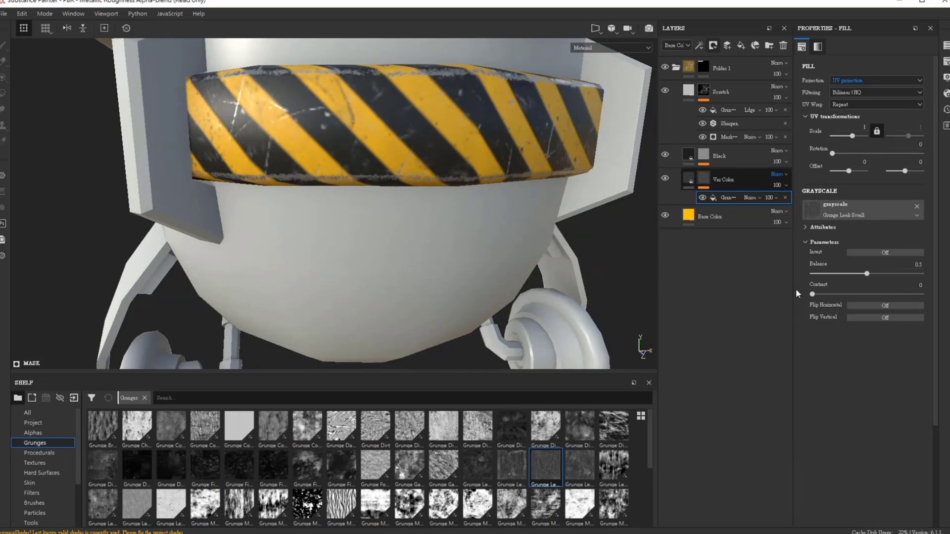
Set Var Color to Value blend and its grunge fill to Tri-planar projection
left_click(782, 174)
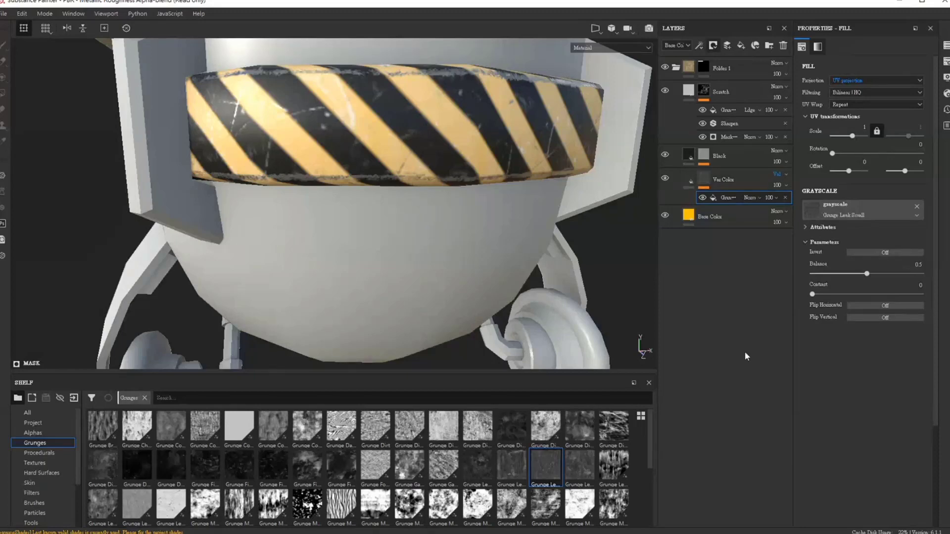
mouse_move(318, 127)
left_mouse_down("alt")
mouse_move(318, 226)
mouse_move(388, 215)
left_mouse_up("alt")
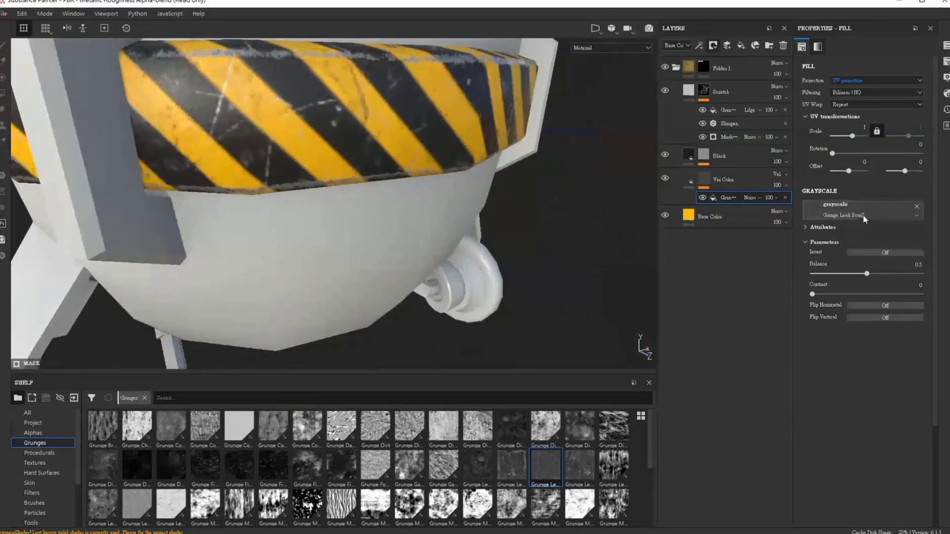
left_click(882, 80)
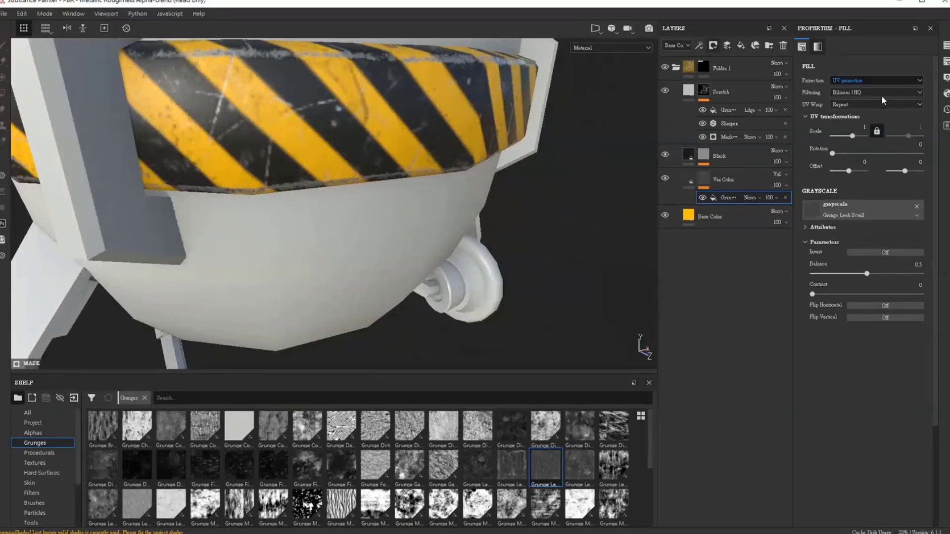
mouse_move(392, 144)
left_mouse_down("alt")
mouse_move(301, 139)
mouse_move(396, 180)
mouse_move(246, 195)
mouse_move(355, 207)
mouse_move(204, 202)
mouse_move(586, 218)
mouse_move(501, 155)
mouse_move(581, 207)
mouse_move(333, 223)
mouse_move(393, 265)
mouse_move(484, 193)
mouse_move(569, 187)
mouse_move(436, 208)
left_mouse_up("alt")
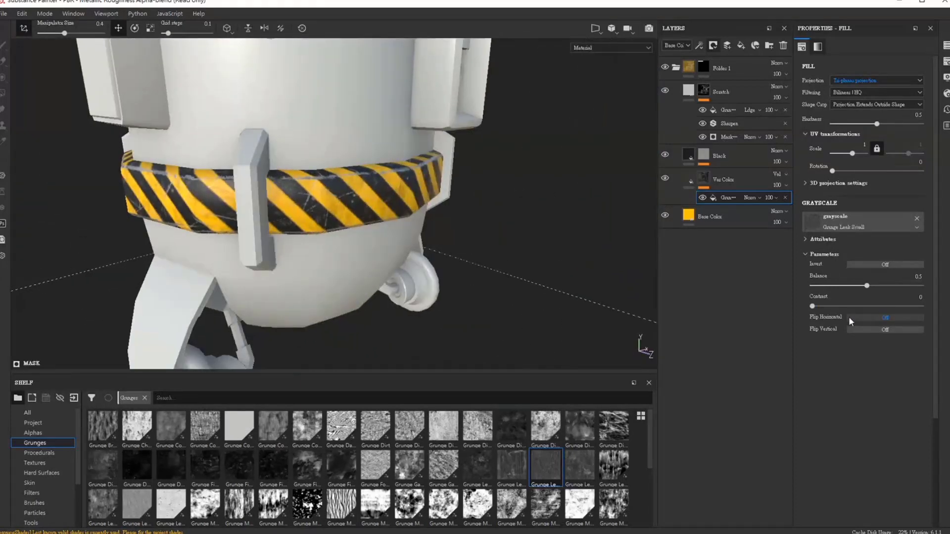
Rotate the grunge projection to 36.4 and inspect the band from several angles
left_click(841, 170)
mouse_move(345, 411)
right_mouse_down("alt")
mouse_move(348, 206)
mouse_move(382, 159)
mouse_move(272, 117)
mouse_move(353, 188)
right_mouse_up("alt")
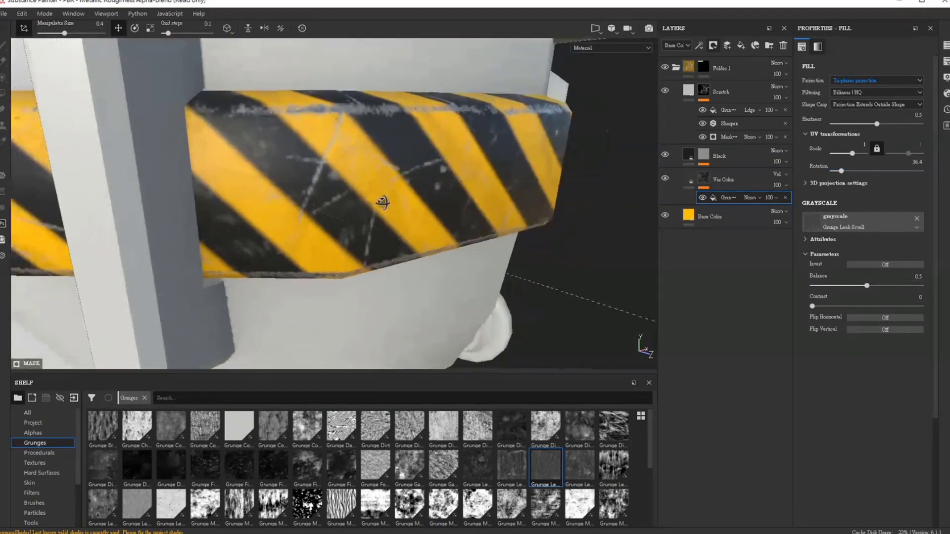
left_click_drag(352, 188, 547, 173, "alt")
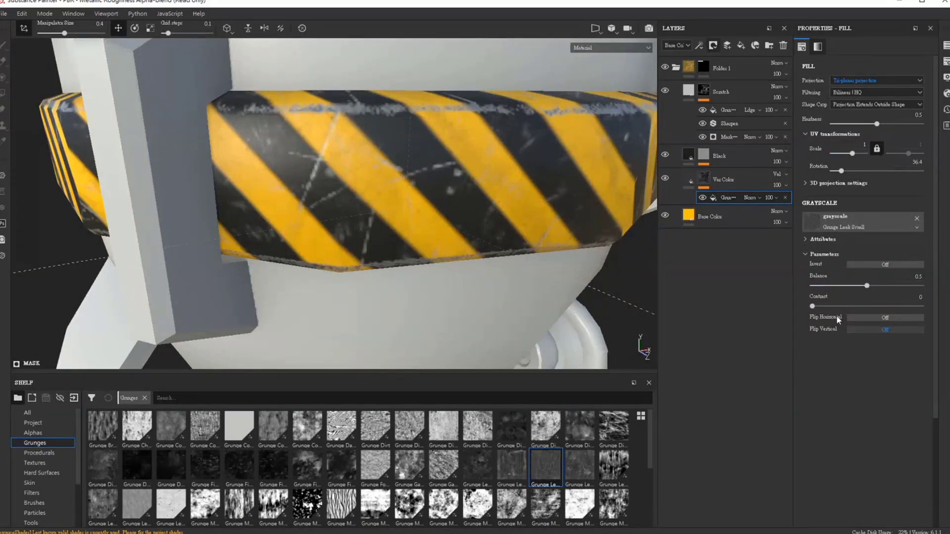
right_click_drag(412, 138, 441, 197, "alt")
mouse_move(440, 197)
left_mouse_down("alt")
mouse_move(415, 205)
mouse_move(468, 117)
mouse_move(508, 212)
mouse_move(486, 191)
mouse_move(216, 185)
mouse_move(458, 188)
left_mouse_up("alt")
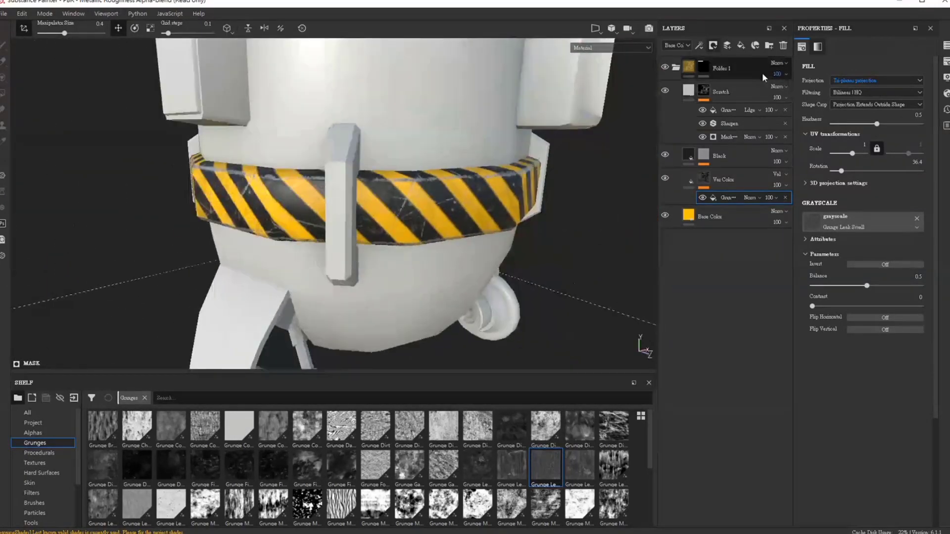
Add a fill layer 'Rough' above Scratch, disabling color, height, opacity, emissive and metallic channels
left_click(748, 85)
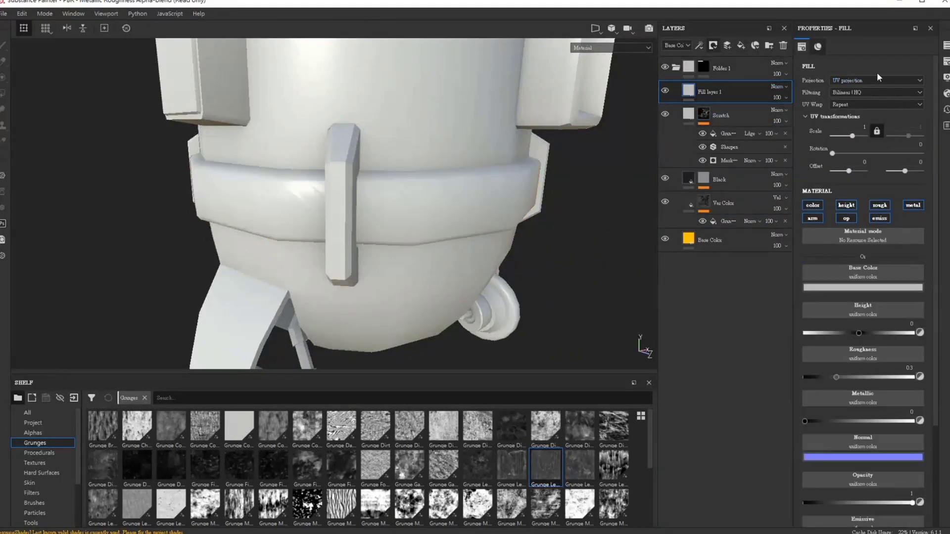
double_click(719, 92)
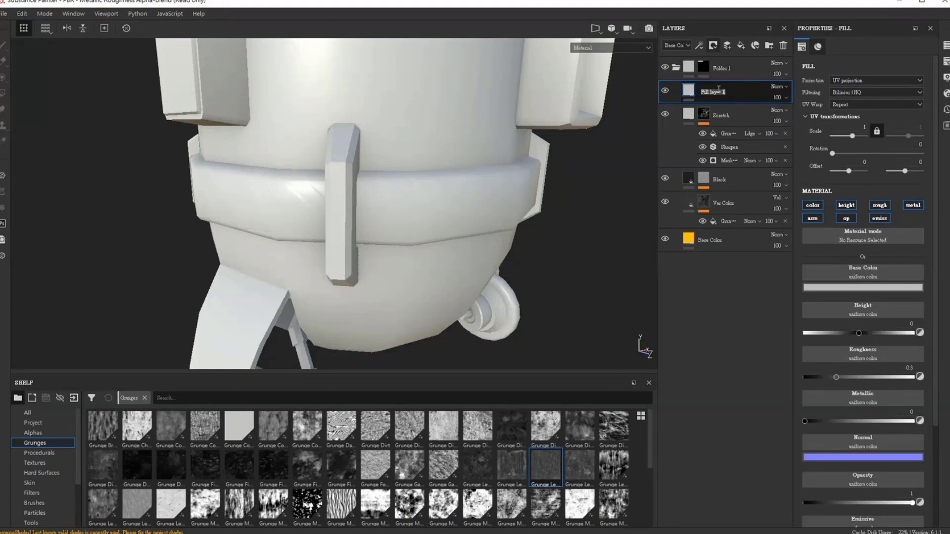
type("Rou")
type("gh")
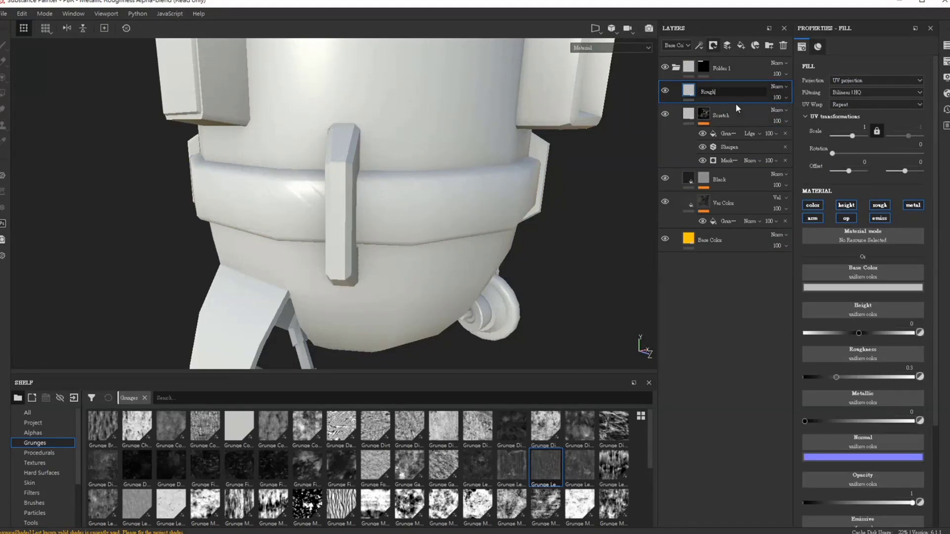
left_click(816, 206)
left_click(813, 205)
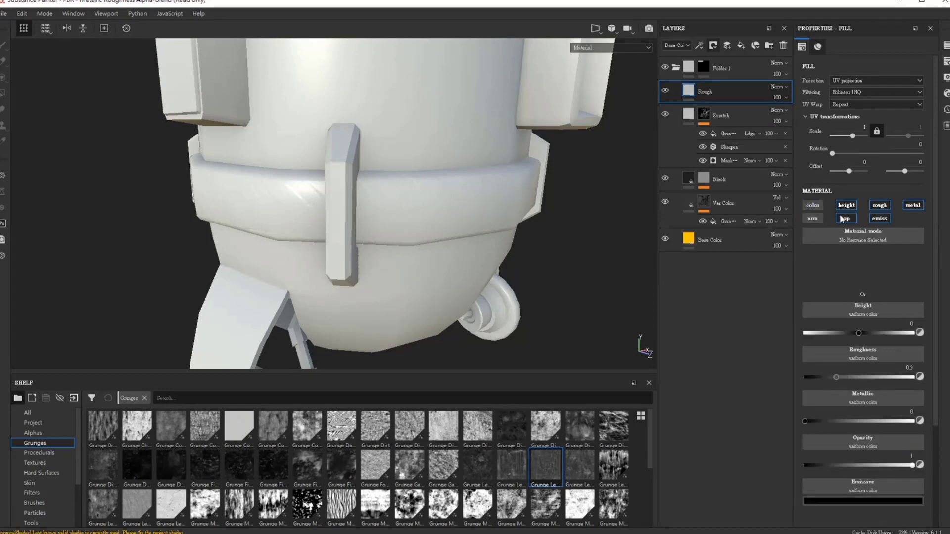
left_click(846, 205)
left_click(880, 218)
left_click(913, 205)
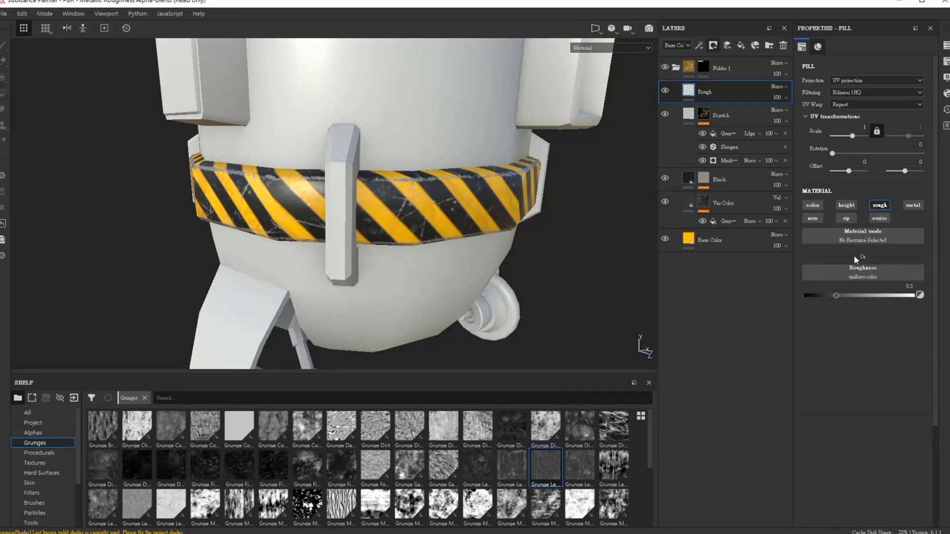
Drive Rough's roughness with Grunge Leak Large using Tri-planar projection
scroll(365, 489, "down", 5)
scroll(434, 469, "up", 2)
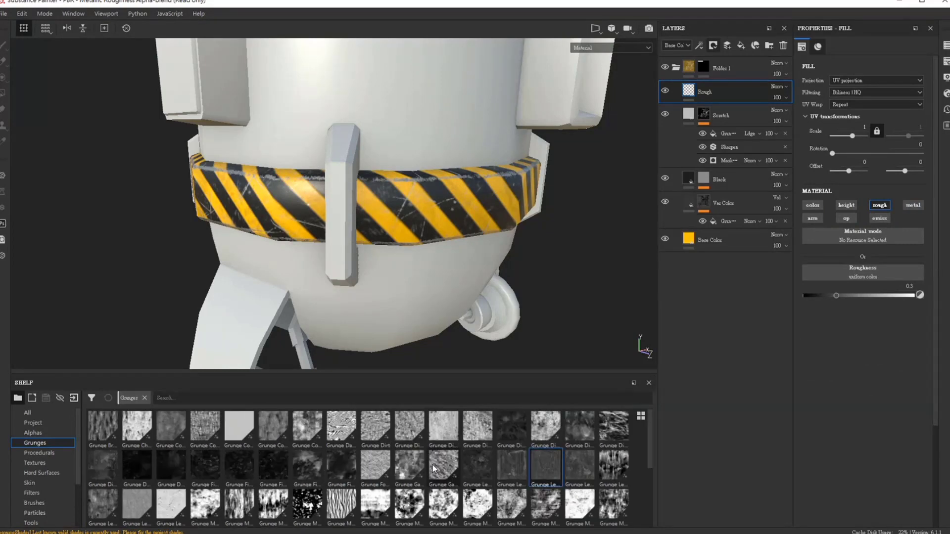
scroll(400, 464, "up", 1)
scroll(497, 477, "up", 1)
left_click_drag(502, 460, 861, 272)
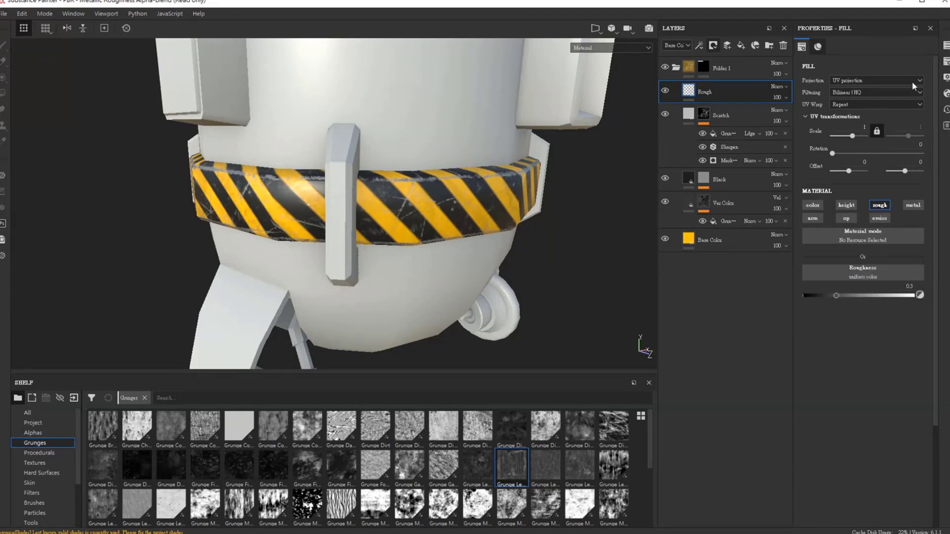
left_click(876, 80)
left_click(860, 93)
Test the grunge Balance, then remove the grunge to leave roughness at uniform 0.3
scroll(357, 167, "up", 5)
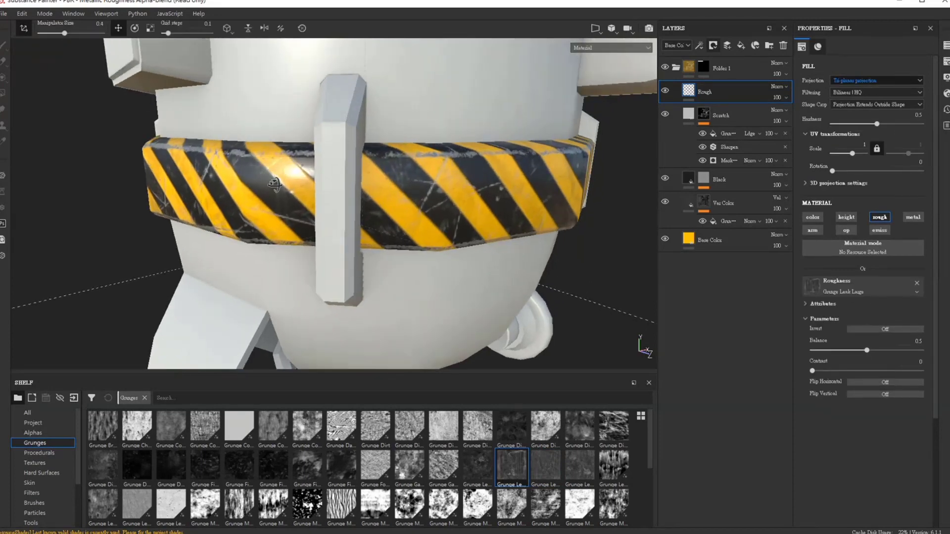
left_click_drag(357, 167, 332, 168, "alt")
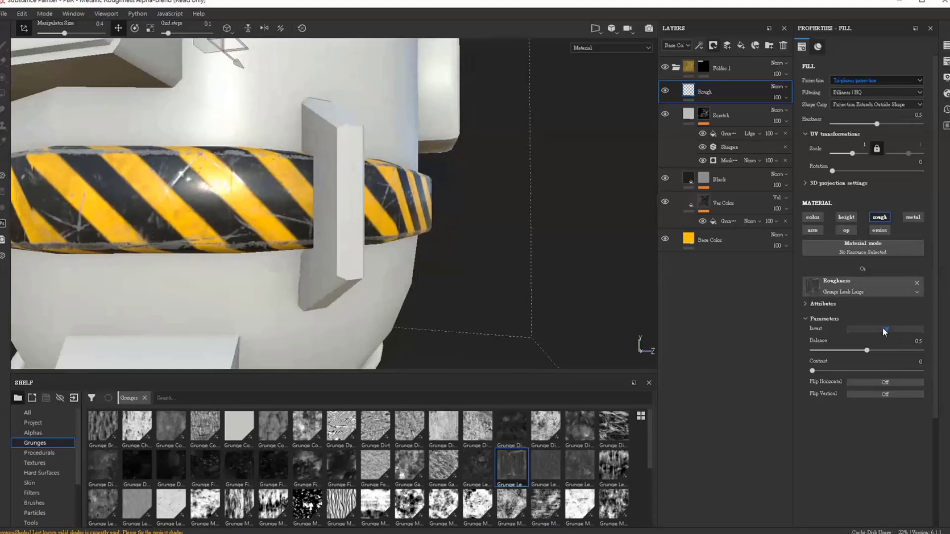
mouse_move(865, 348)
left_mouse_down()
mouse_move(848, 349)
mouse_move(885, 352)
left_mouse_up()
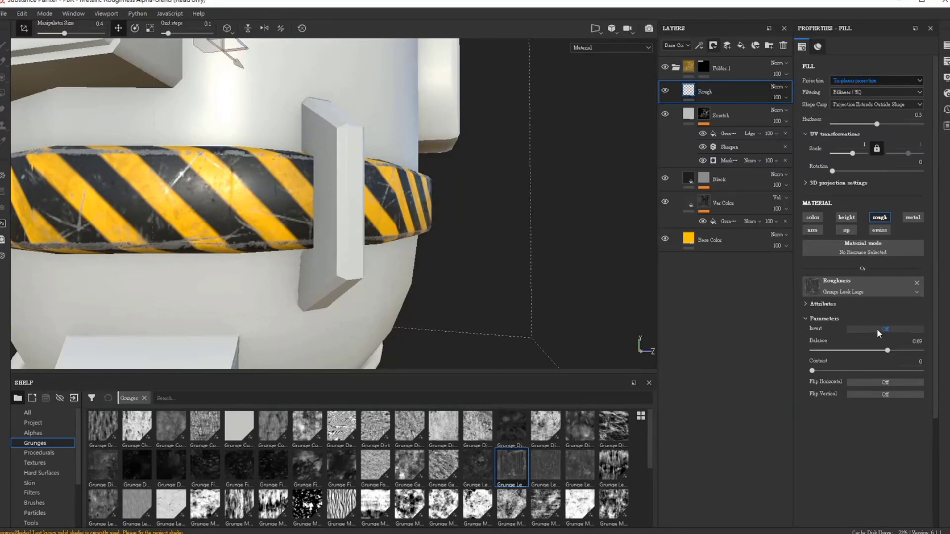
left_click(917, 282)
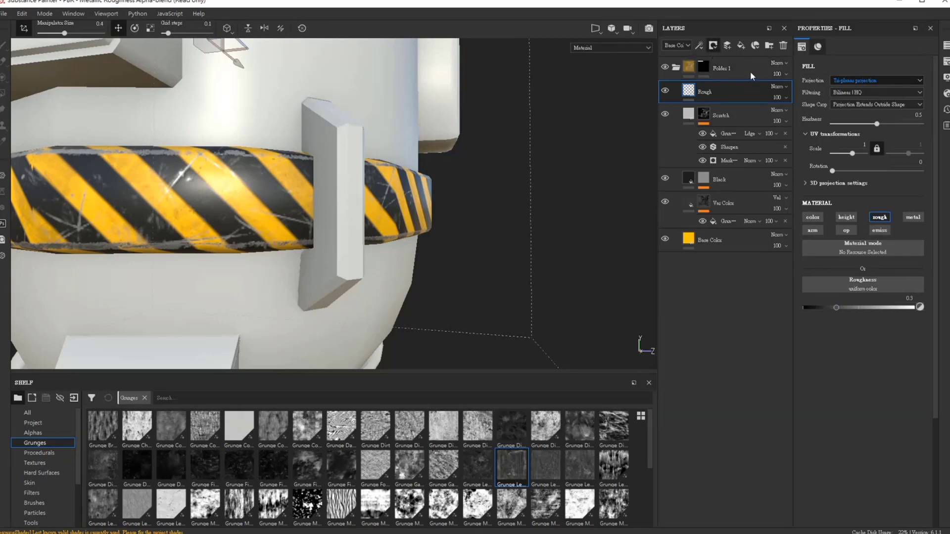
Give Rough a black mask with a Fill effect using Grunge Leak Large
key("1")
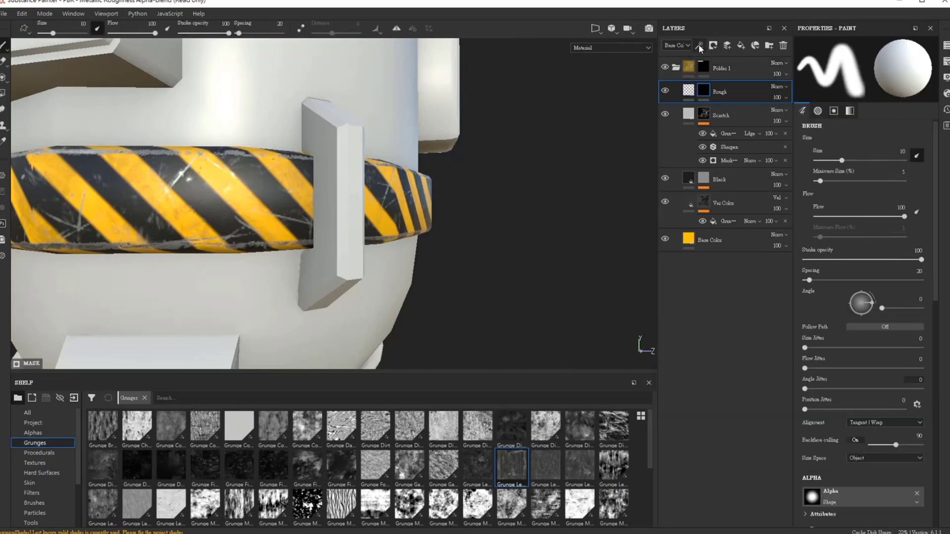
key("ctrl+f")
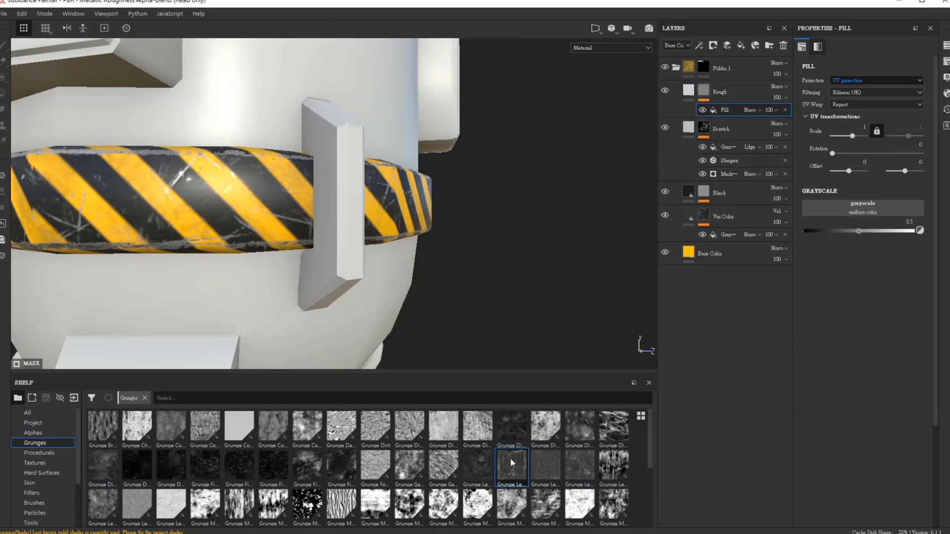
left_click_drag(872, 242, 898, 213)
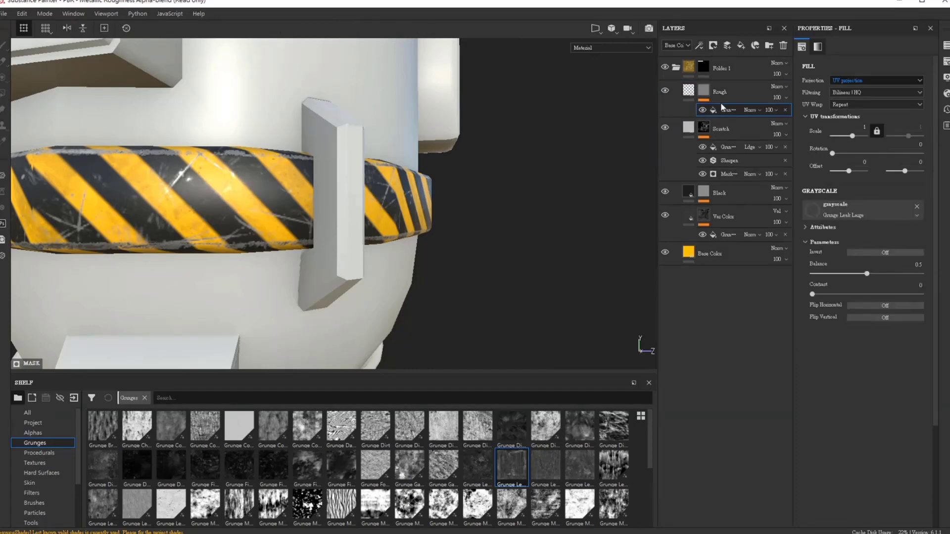
Lower the Rough layer's roughness to about 0.1712, then select the mask's grunge fill
left_click(686, 90)
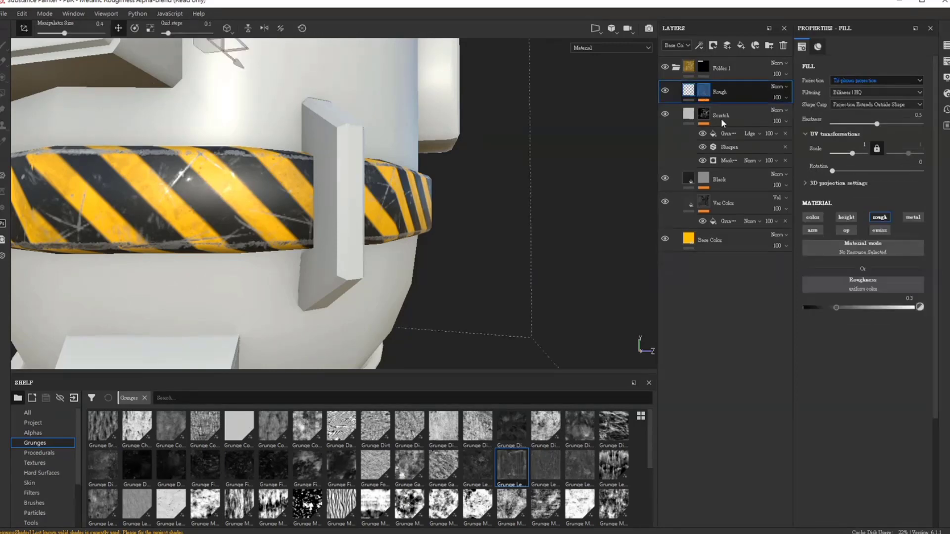
left_click_drag(853, 308, 761, 311)
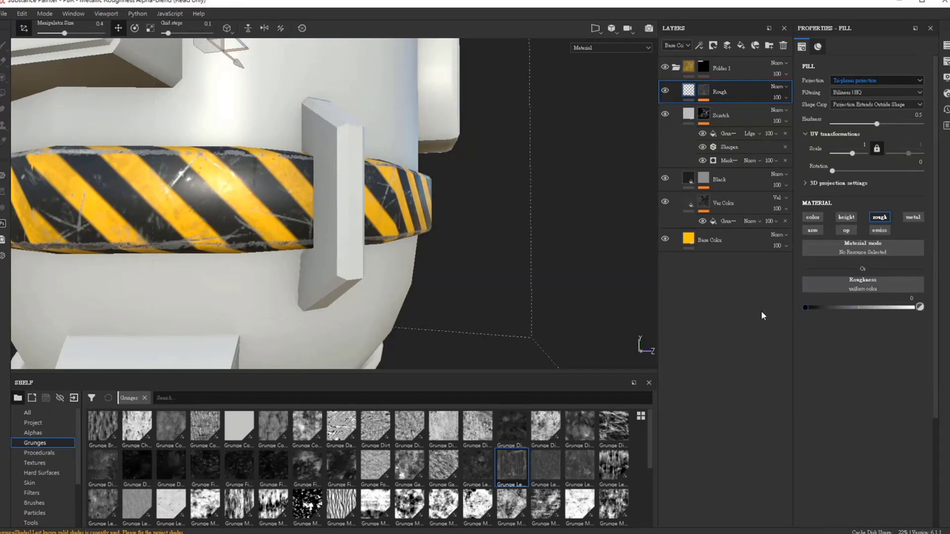
mouse_move(264, 206)
left_mouse_down("alt")
mouse_move(222, 208)
mouse_move(258, 208)
left_mouse_up("alt")
left_click_drag(805, 309, 822, 307)
left_click(708, 89)
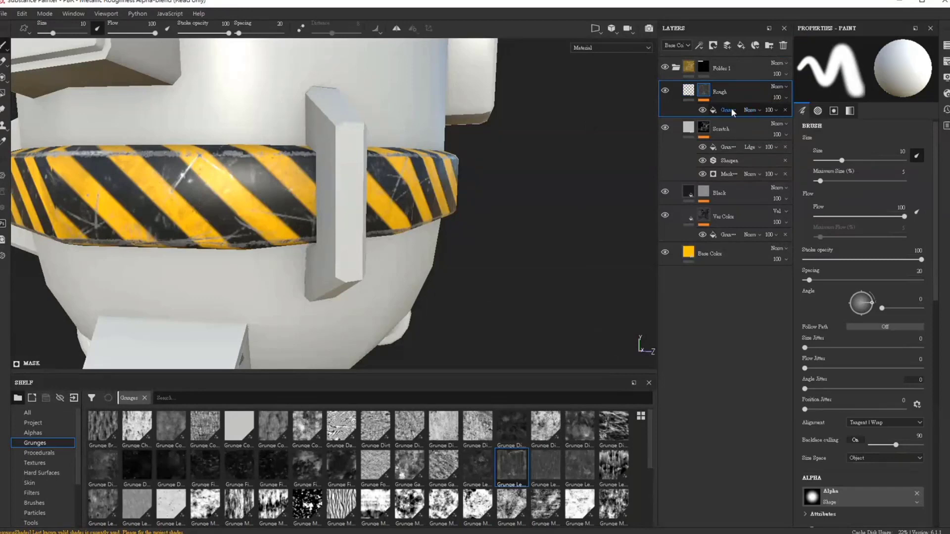
left_click(731, 108)
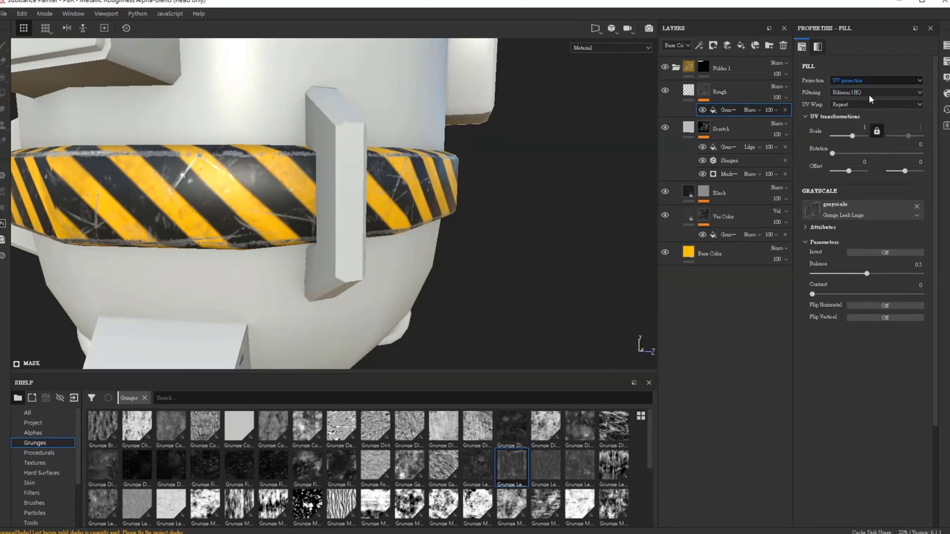
Switch the Grunge Leak Large mask to tri-planar projection and make initial scale and balance tweaks
key("Down")
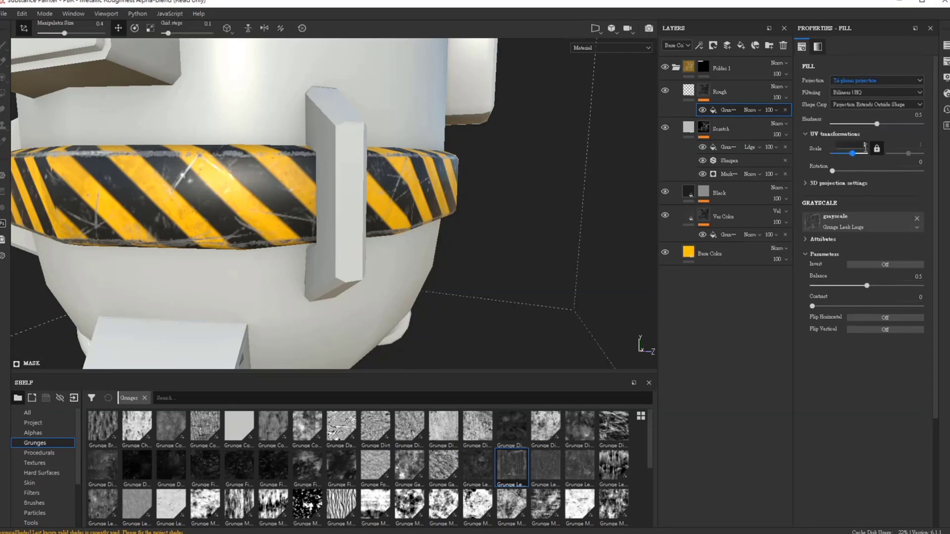
key("Return")
double_click(867, 146)
type("8")
key("Return")
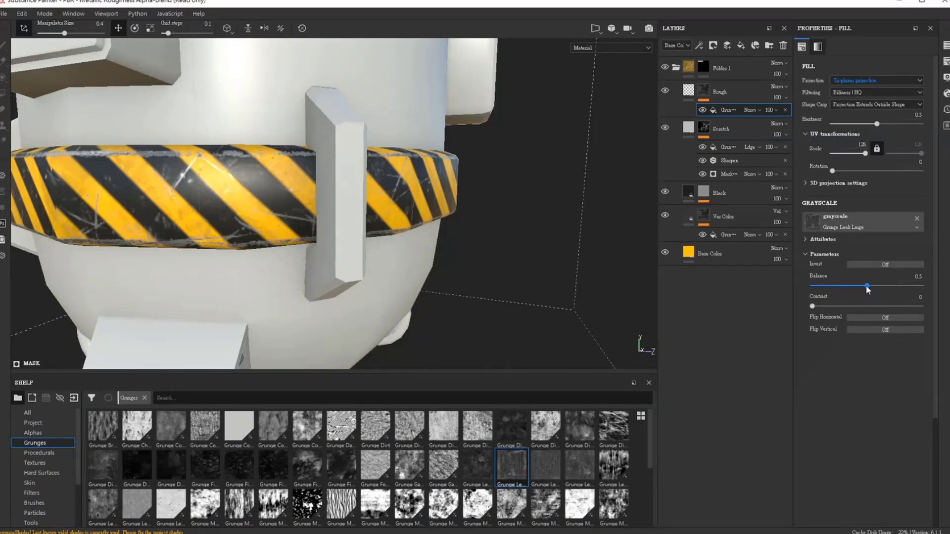
left_click_drag(866, 286, 836, 285)
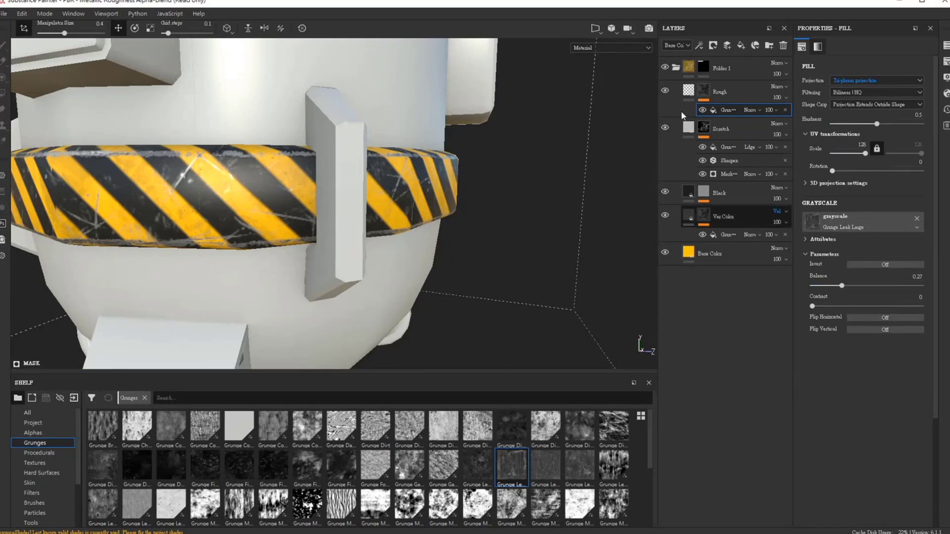
left_click(702, 91, "alt")
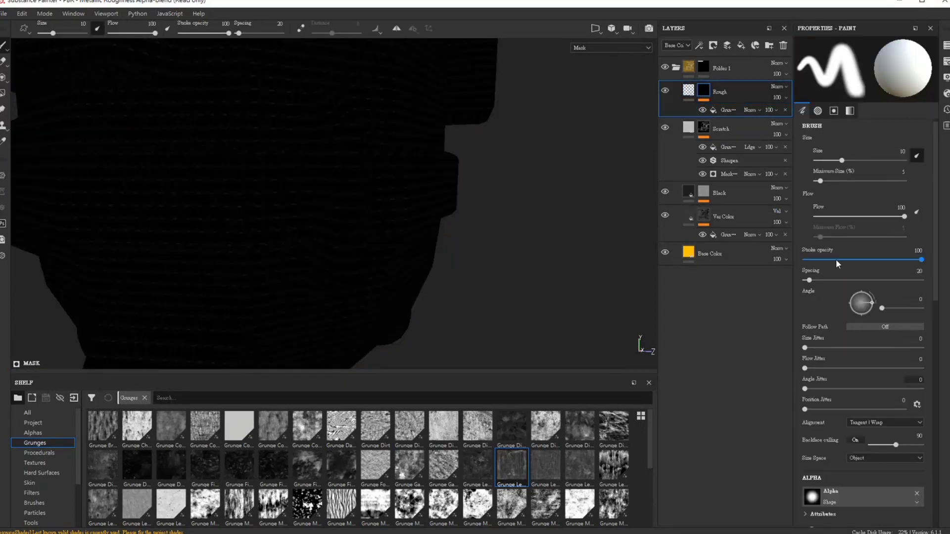
left_click(732, 112)
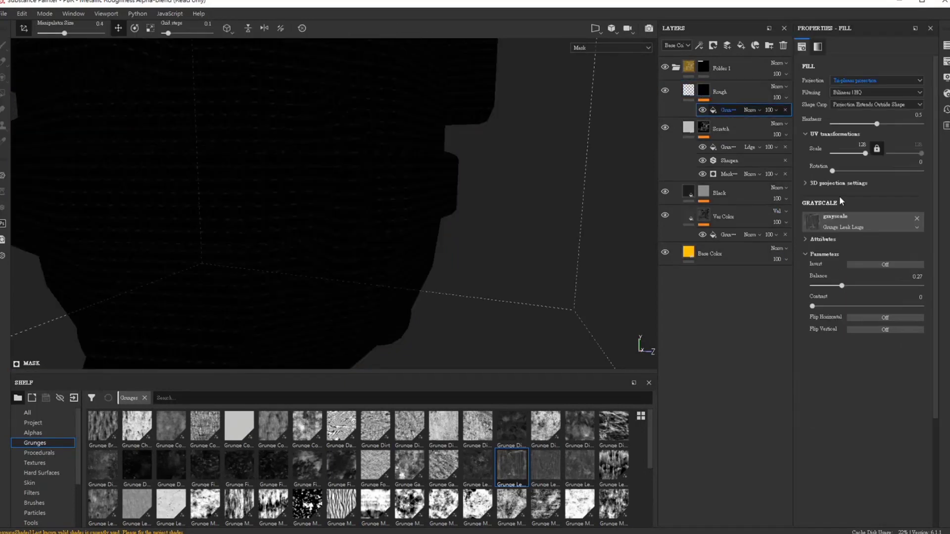
left_click_drag(866, 286, 862, 286)
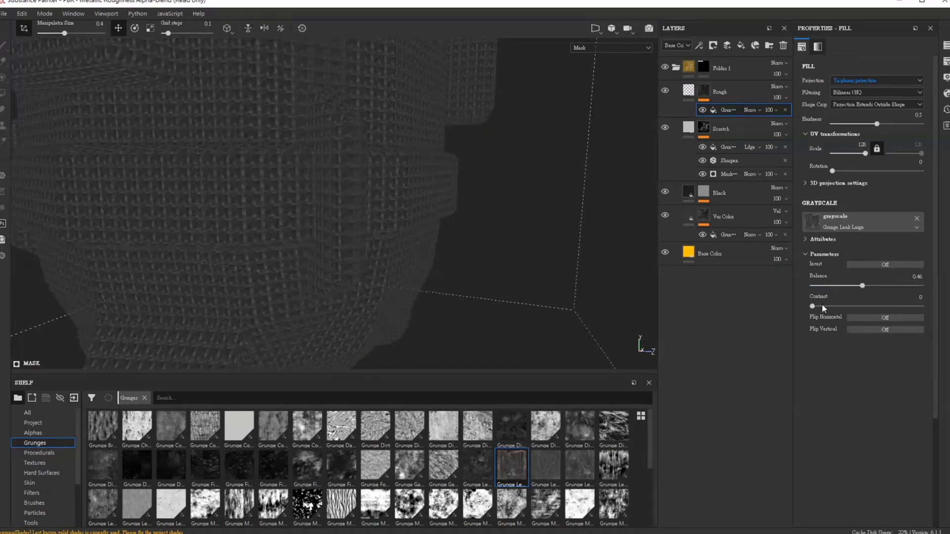
Set the grunge to scale 2.68, rotation about 26, balance 0.39 and slightly higher contrast
left_click(862, 139)
left_click(861, 147)
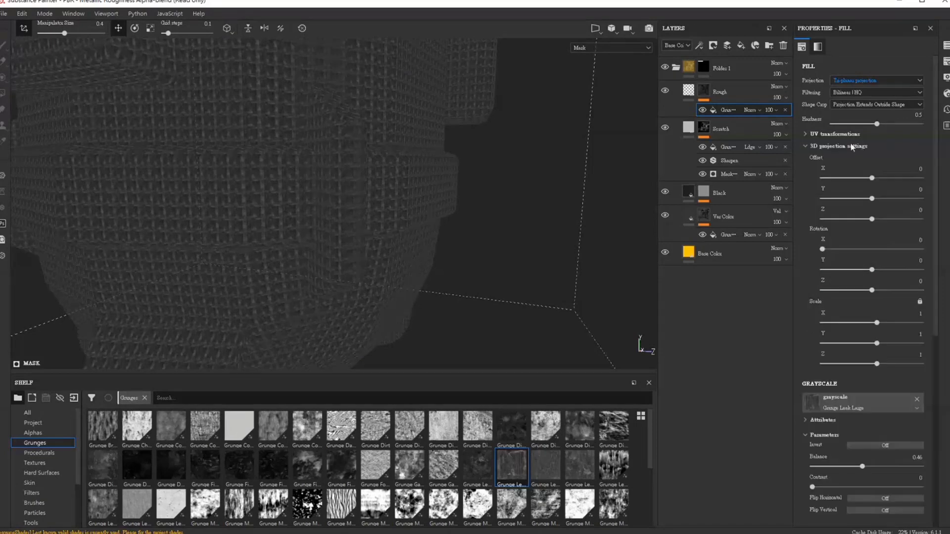
left_click(844, 147)
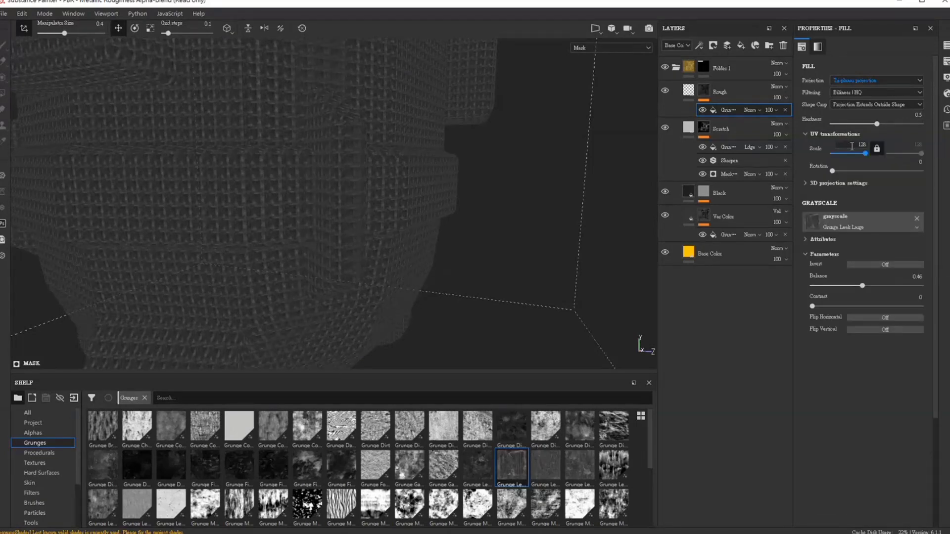
type("1")
key("Return")
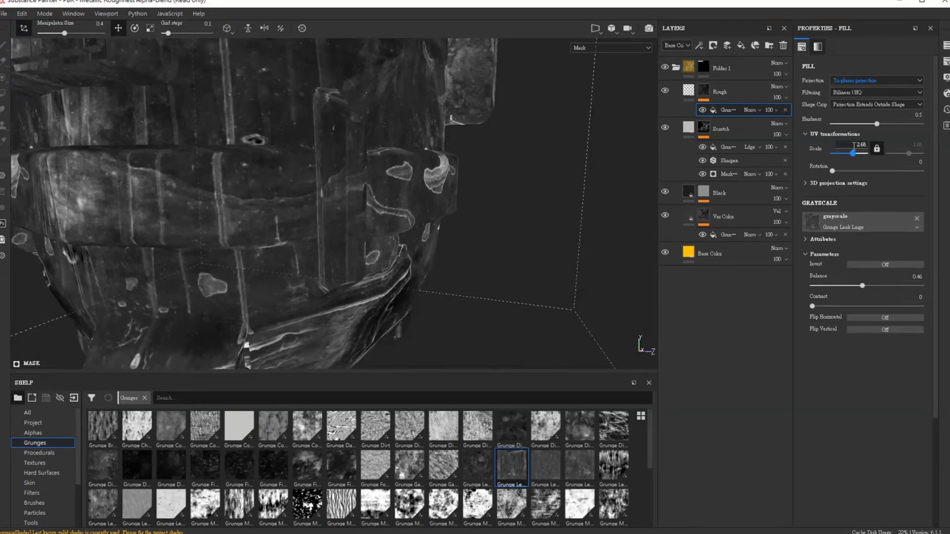
key("Return")
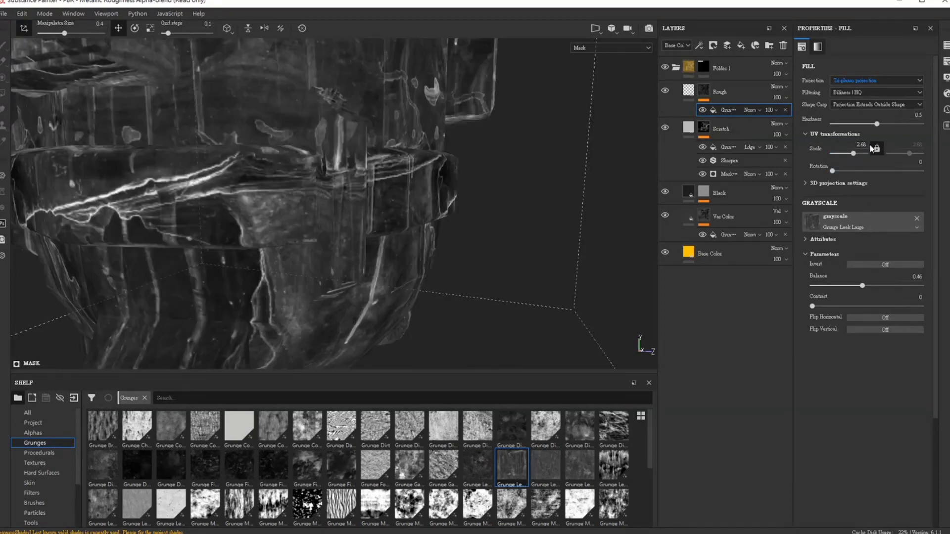
left_click_drag(833, 171, 754, 170)
left_click_drag(854, 285, 822, 306)
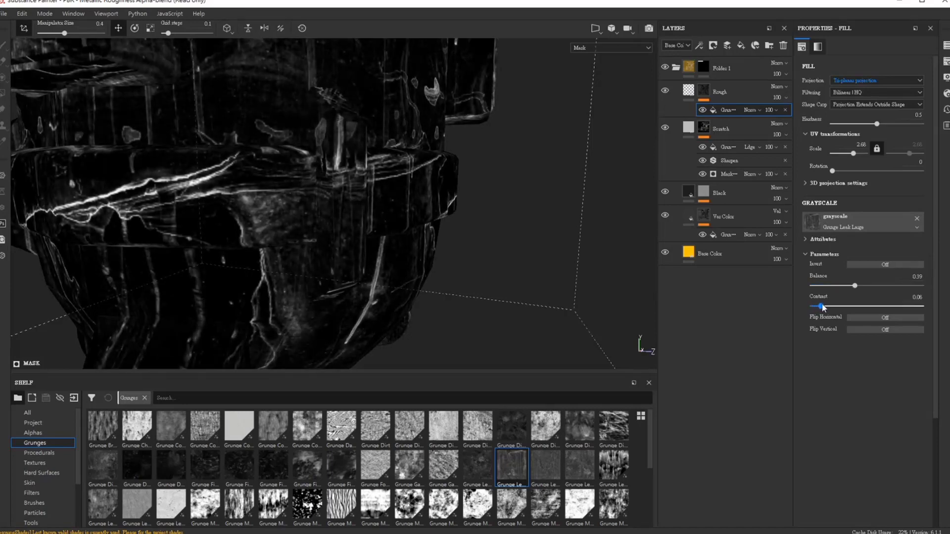
left_click(687, 92)
left_click(686, 93)
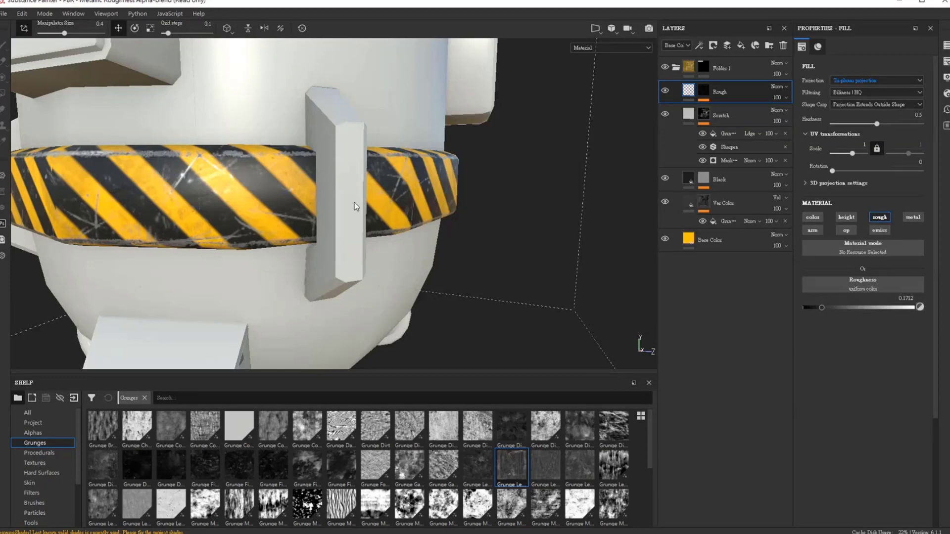
Add a Fill effect above the grunge in the Rough mask, undoing an accidental fill layer
key("y")
mouse_move(487, 203)
right_mouse_down("shift")
mouse_move(549, 214)
mouse_move(469, 223)
mouse_move(515, 226)
mouse_move(484, 216)
mouse_move(505, 218)
right_mouse_up("shift")
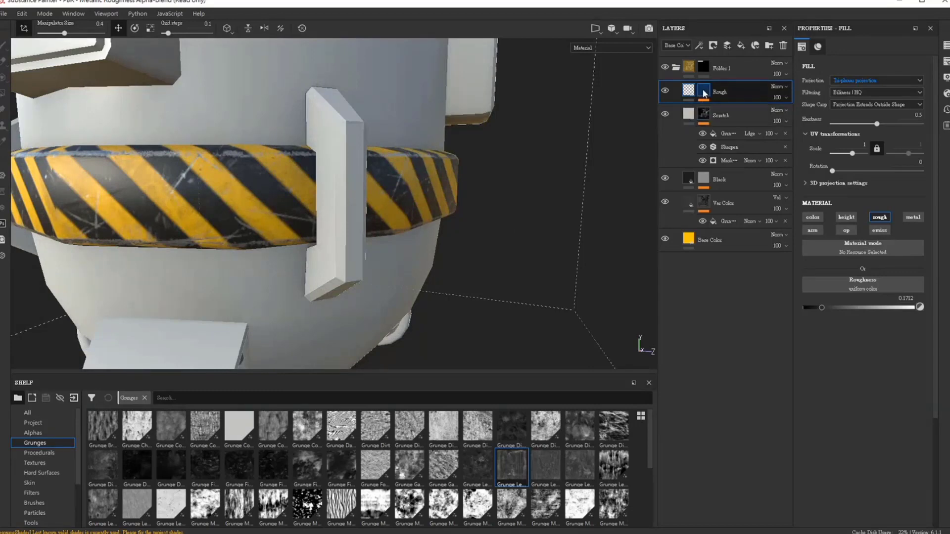
left_click_drag(687, 119, 712, 93)
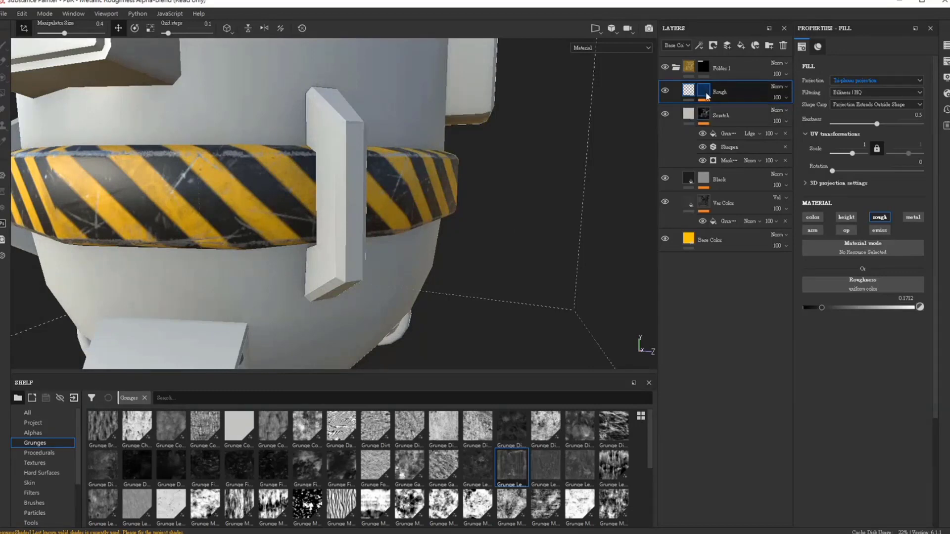
left_click(740, 45)
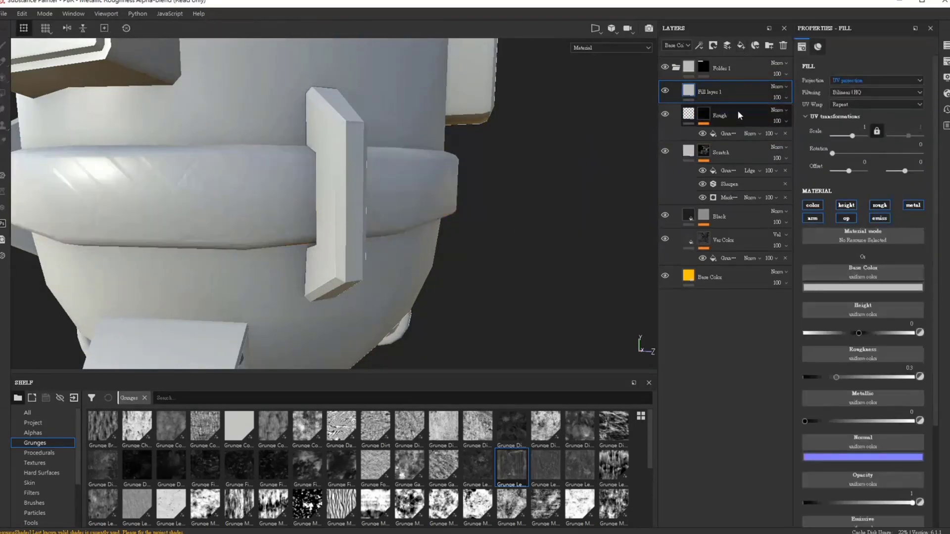
key("ctrl+z")
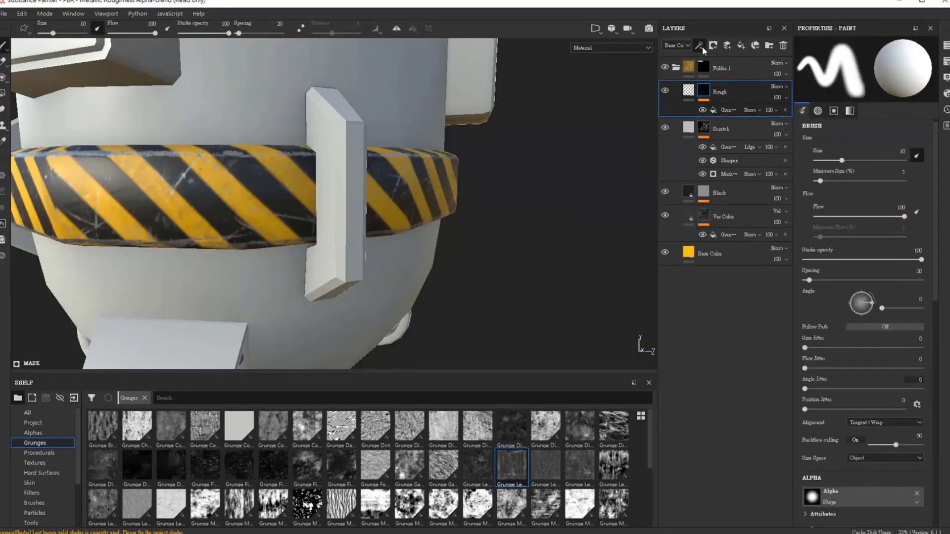
left_click(711, 96)
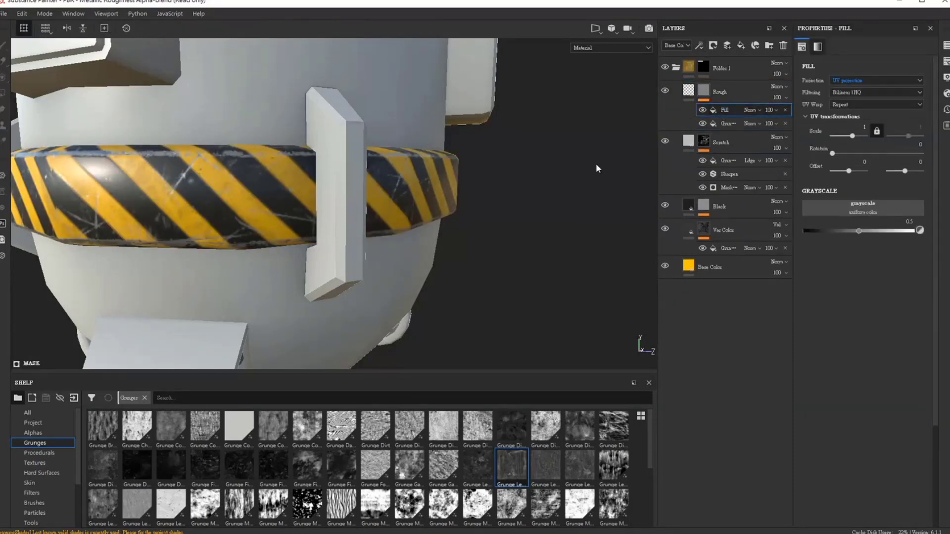
Put Grunge Concrete Old into the fill's grayscale and set its blending to Multiply
left_click(321, 398)
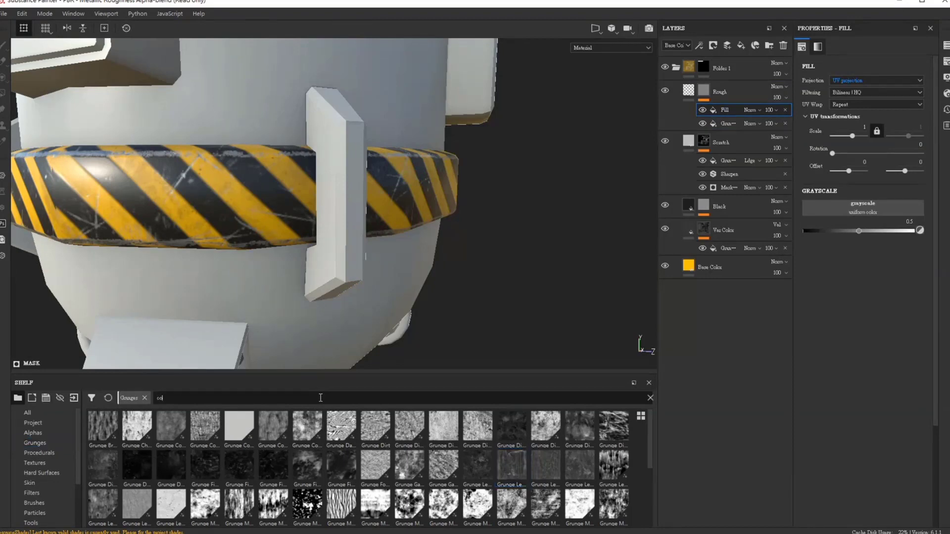
type("con")
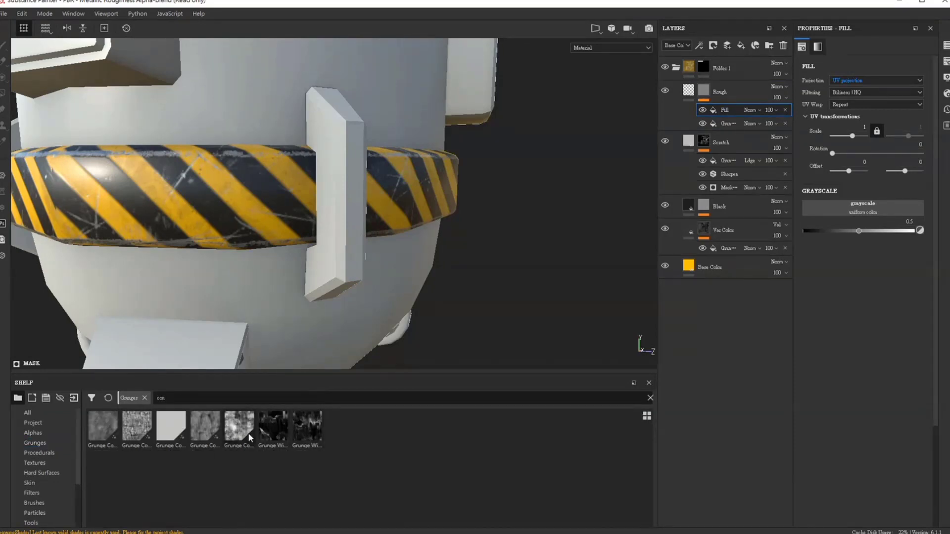
left_click_drag(247, 432, 862, 214)
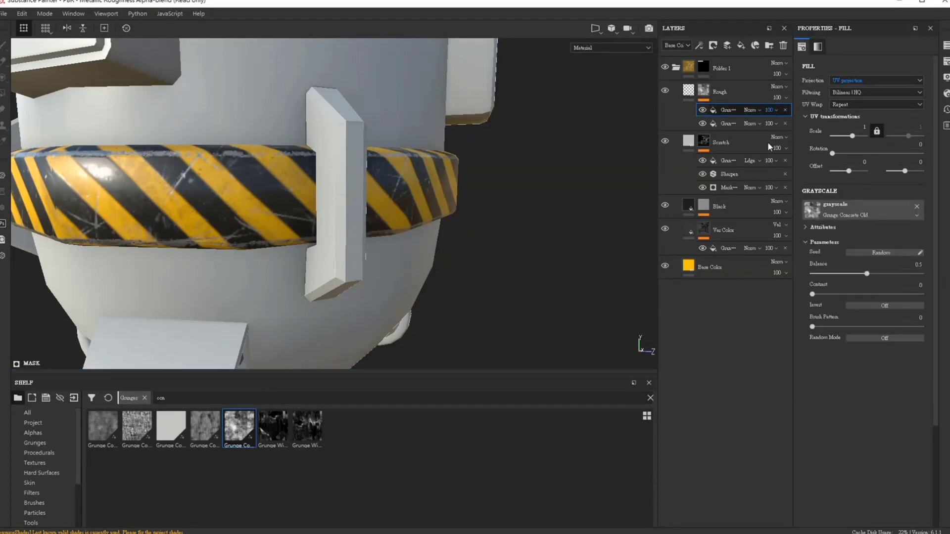
left_click(758, 109)
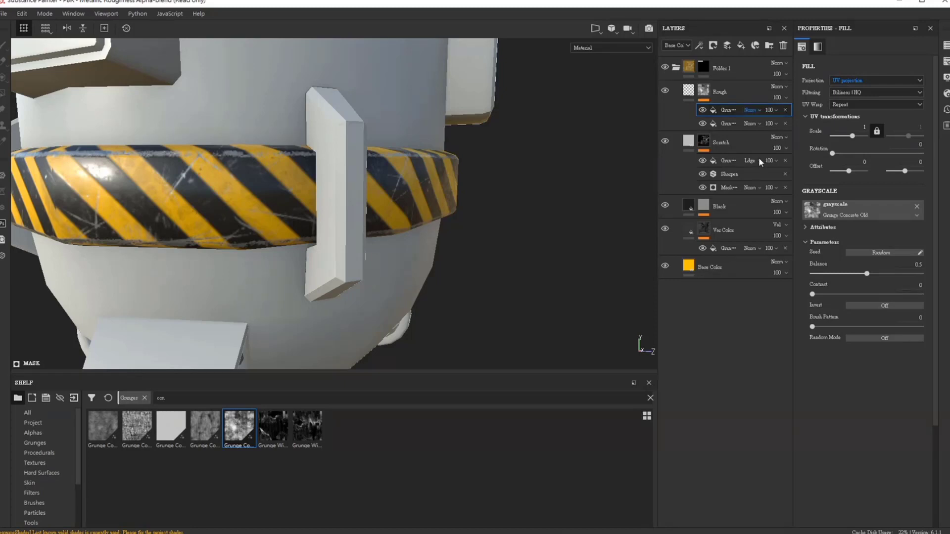
left_click(758, 157)
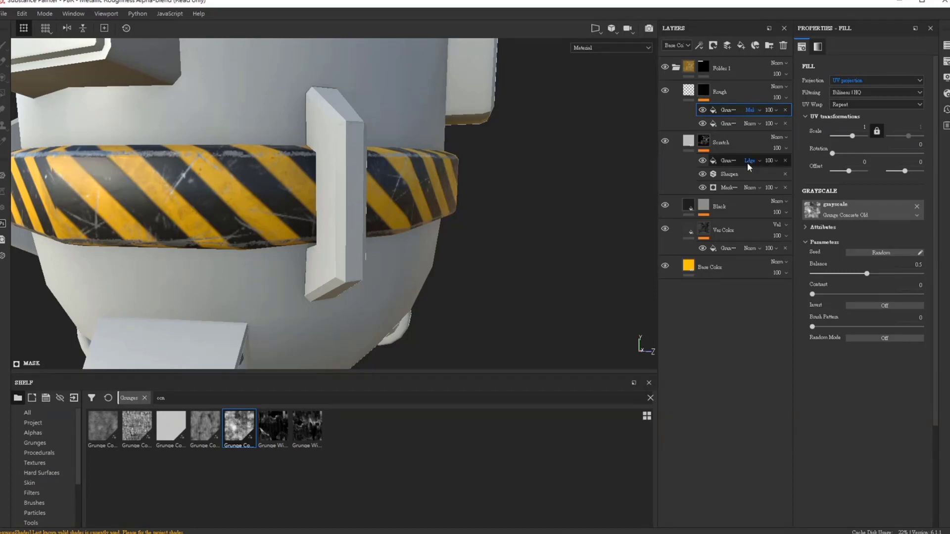
Make the concrete grunge tri-planar at scale 6.15 with balance lowered to about 0.35
left_click(715, 93, "alt")
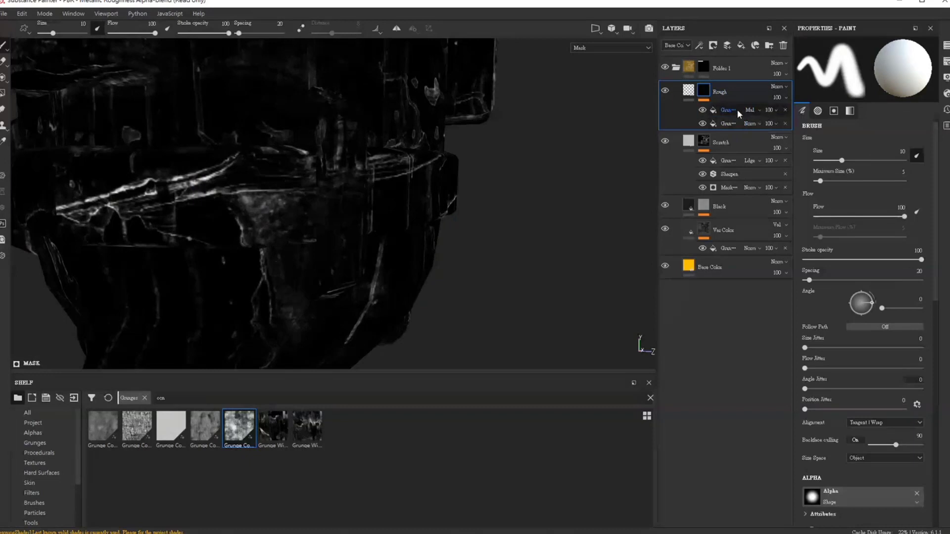
left_click(736, 110)
left_click(704, 110)
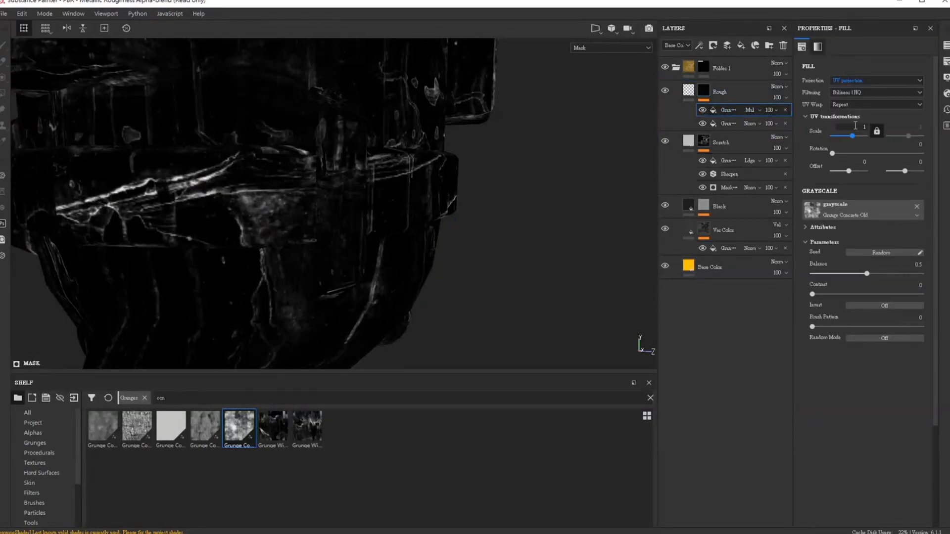
left_click(861, 80)
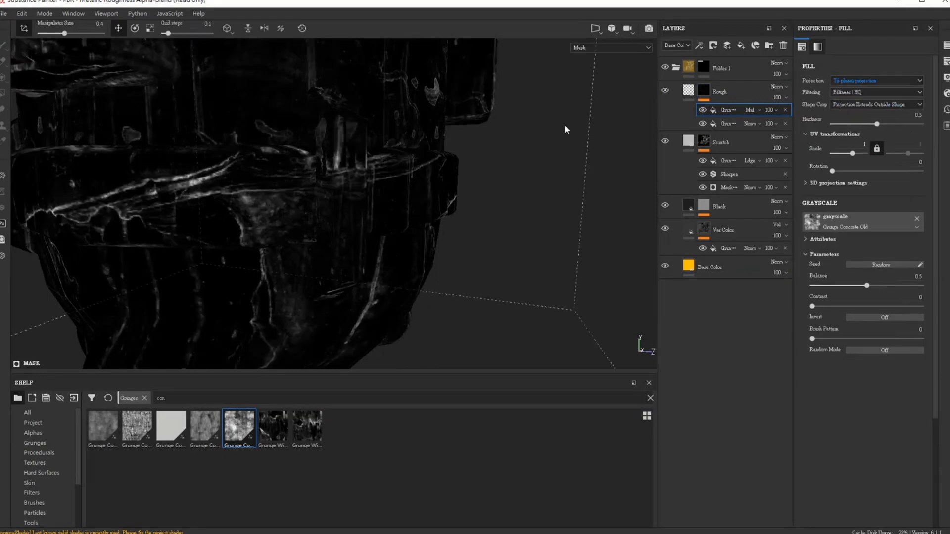
left_click(854, 154)
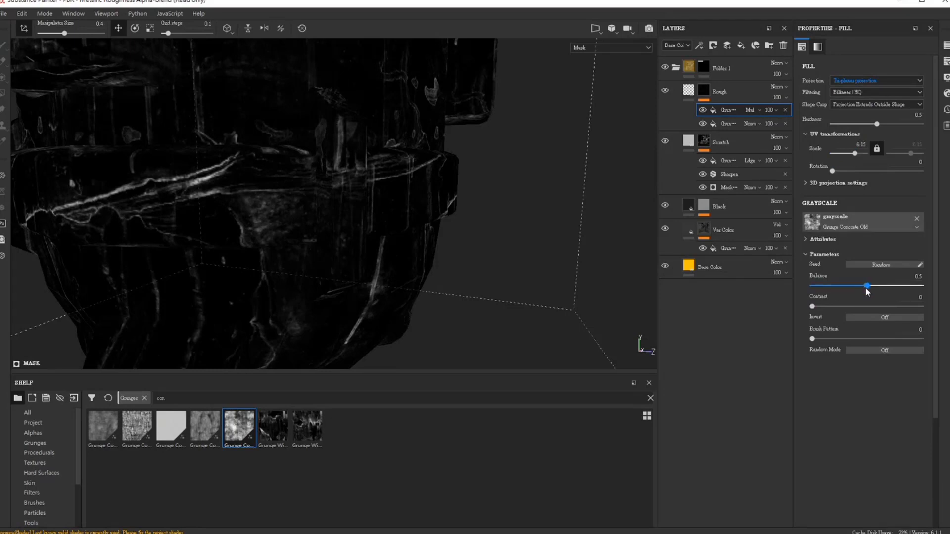
left_click_drag(852, 293, 845, 295)
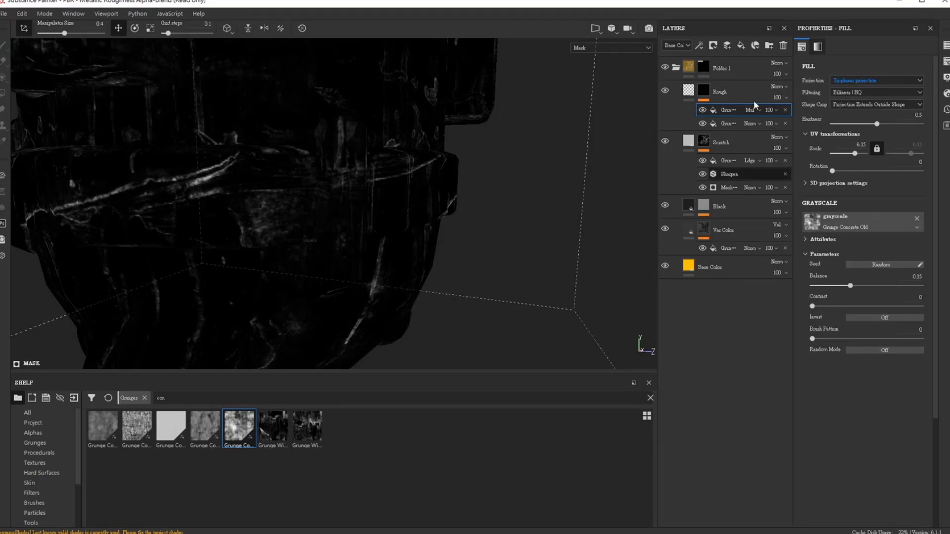
Lower the Rough layer's roughness to 0.1486 and orbit to check the belt reflections
left_click(687, 93)
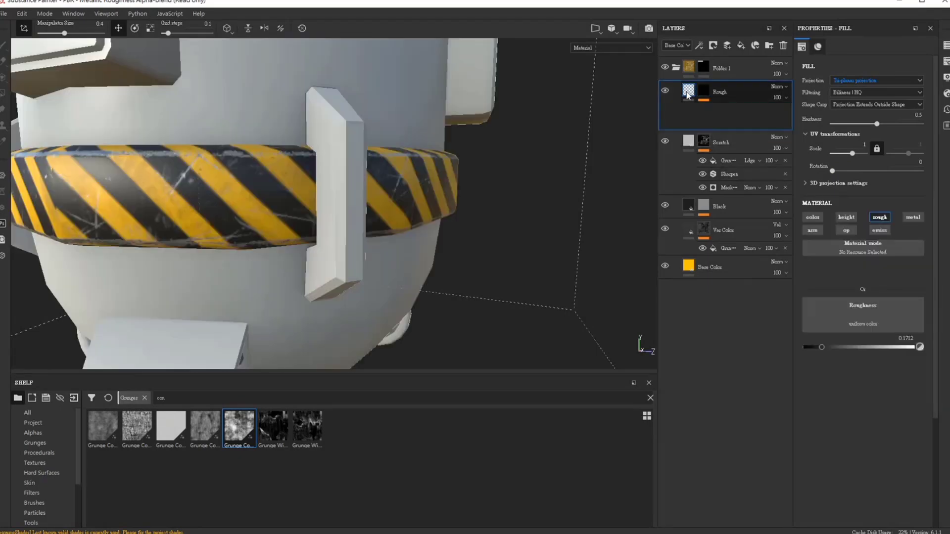
left_click_drag(200, 194, 210, 194, "alt")
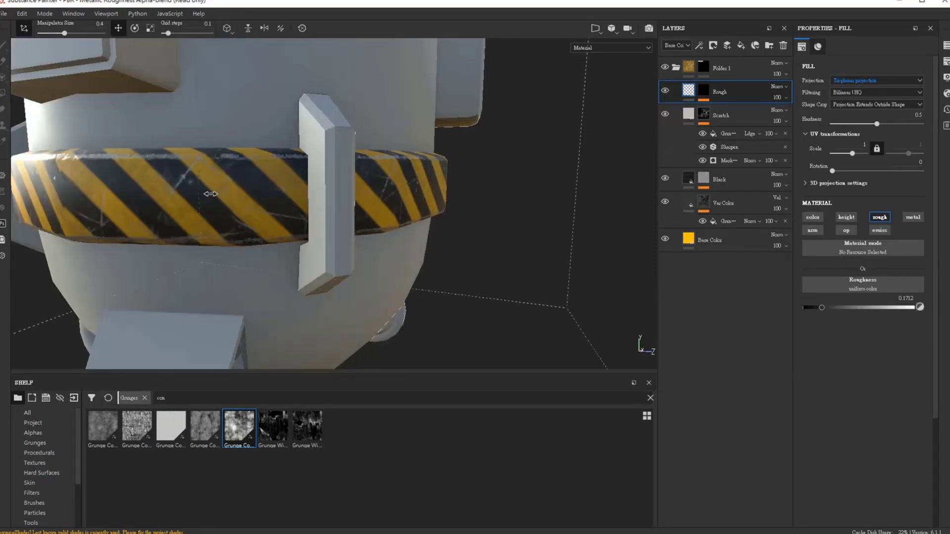
mouse_move(210, 194)
right_mouse_down("shift")
mouse_move(263, 209)
mouse_move(212, 210)
right_mouse_up("shift")
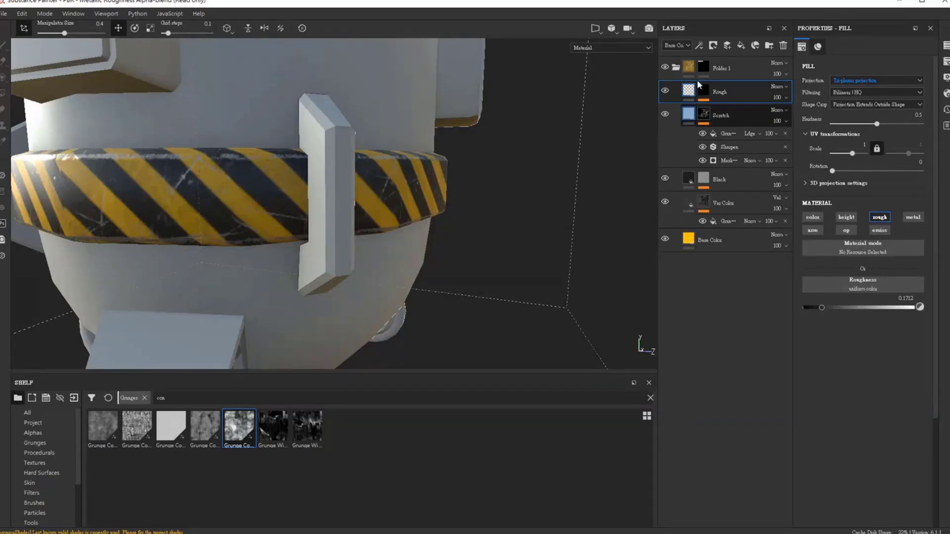
left_click(720, 115)
left_click(720, 92)
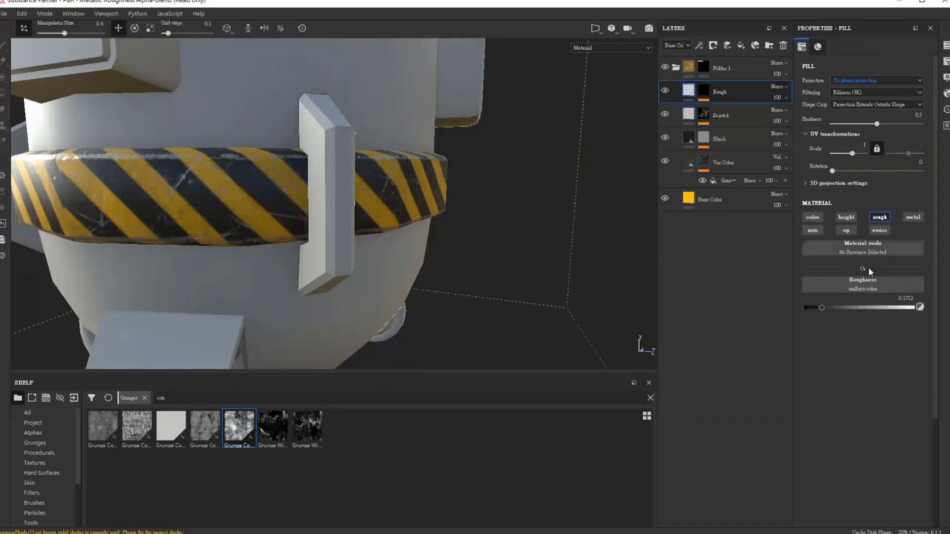
left_click(820, 307)
right_click_drag(246, 212, 642, 182, "shift")
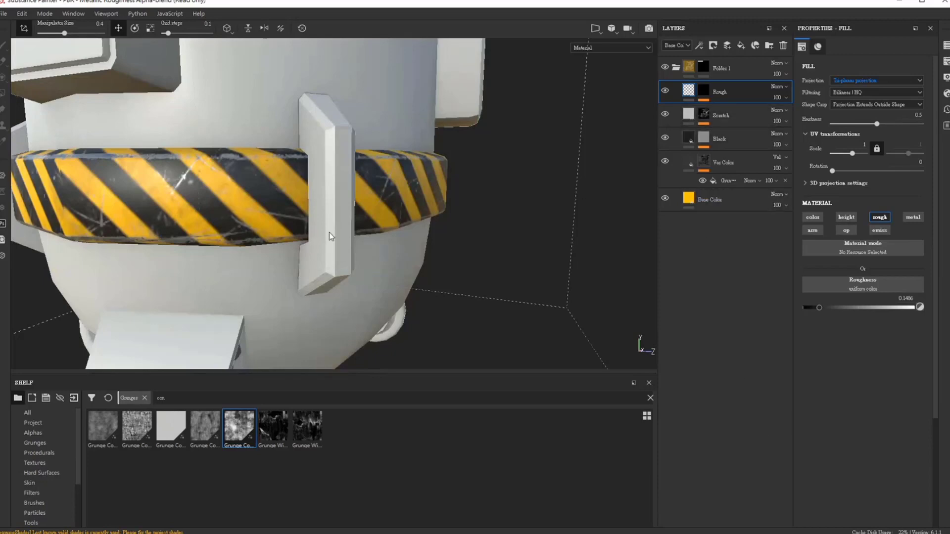
scroll(334, 230, "down", 5)
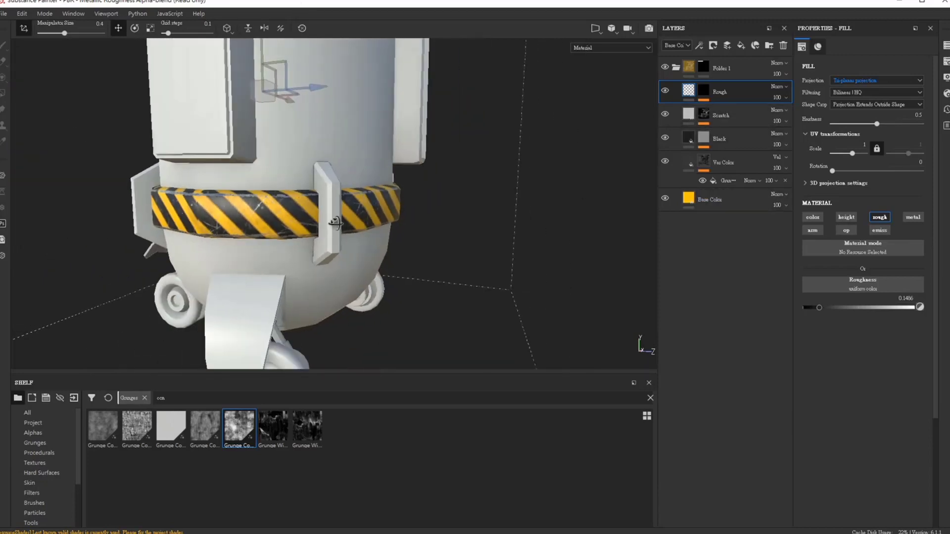
left_click_drag(335, 223, 495, 208, "alt")
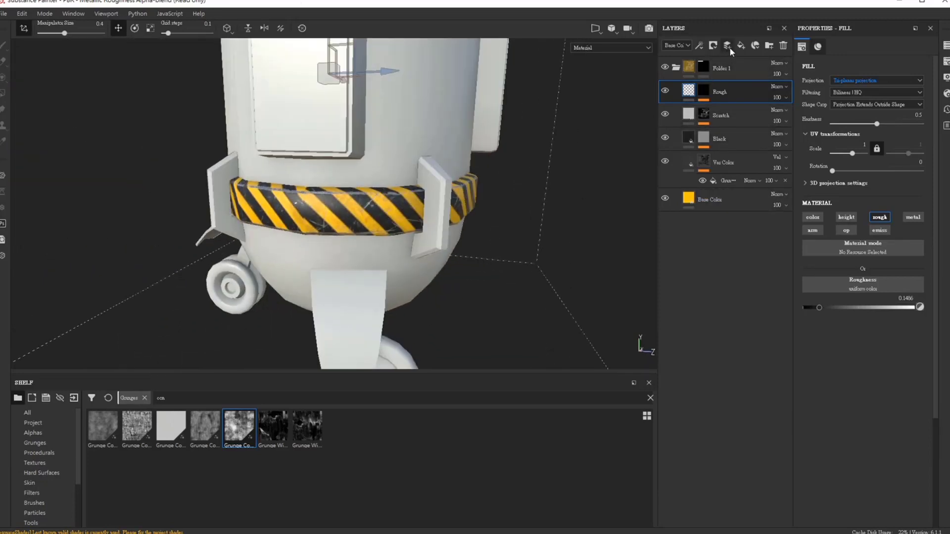
Add a new paint layer above Rough named Mask
left_click(727, 47)
double_click(712, 92)
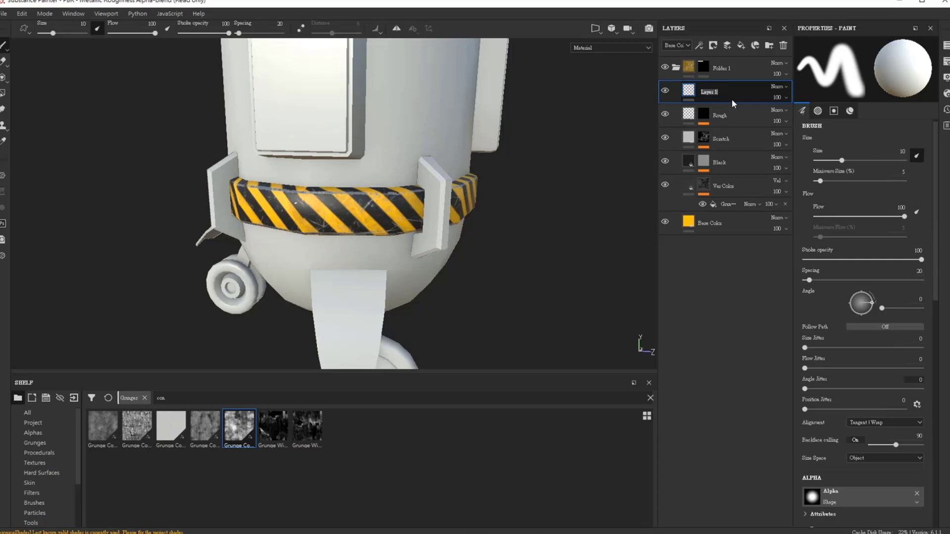
type("Mask")
key("Return")
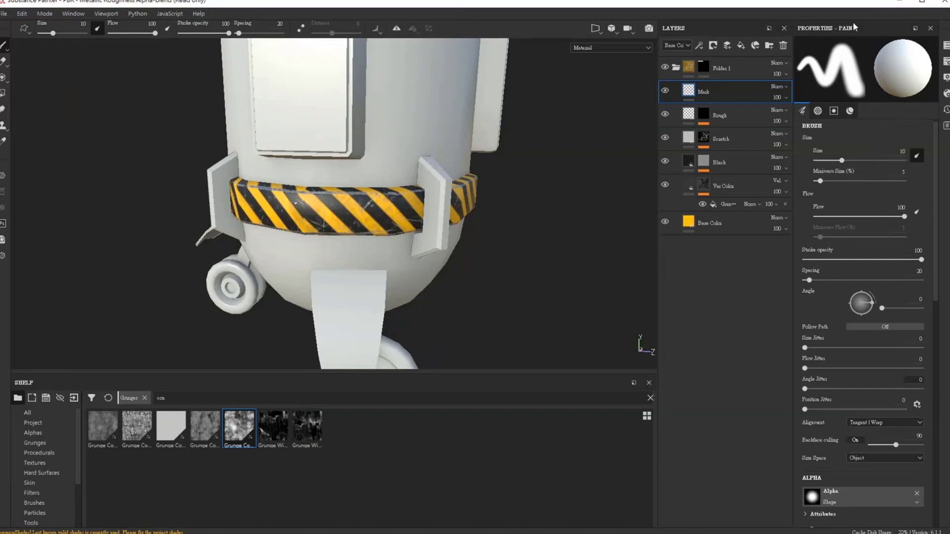
Load the Sign Caution alpha from the Alphas shelf into the brush
left_click(33, 433)
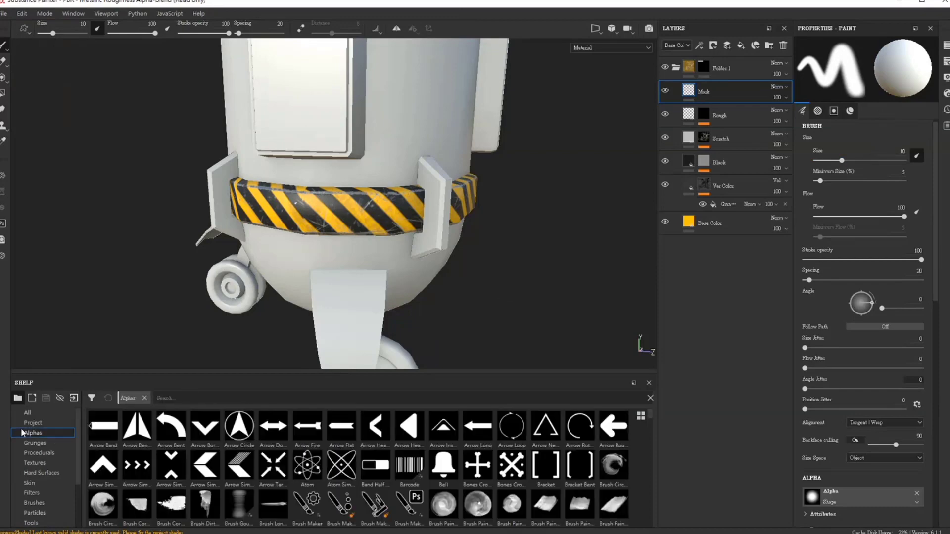
scroll(444, 477, "down", 3)
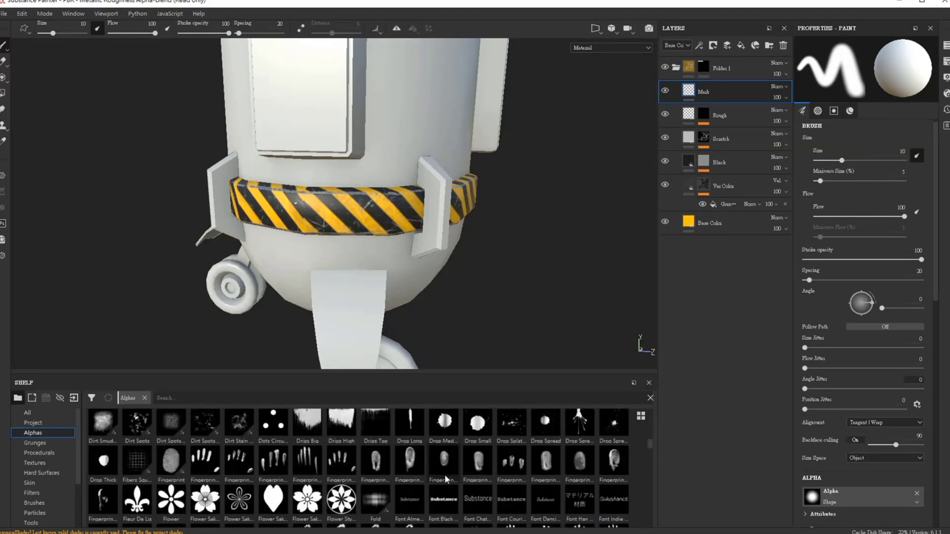
scroll(444, 480, "down", 3)
scroll(445, 484, "down", 2)
scroll(450, 489, "up", 2)
scroll(450, 489, "down", 3)
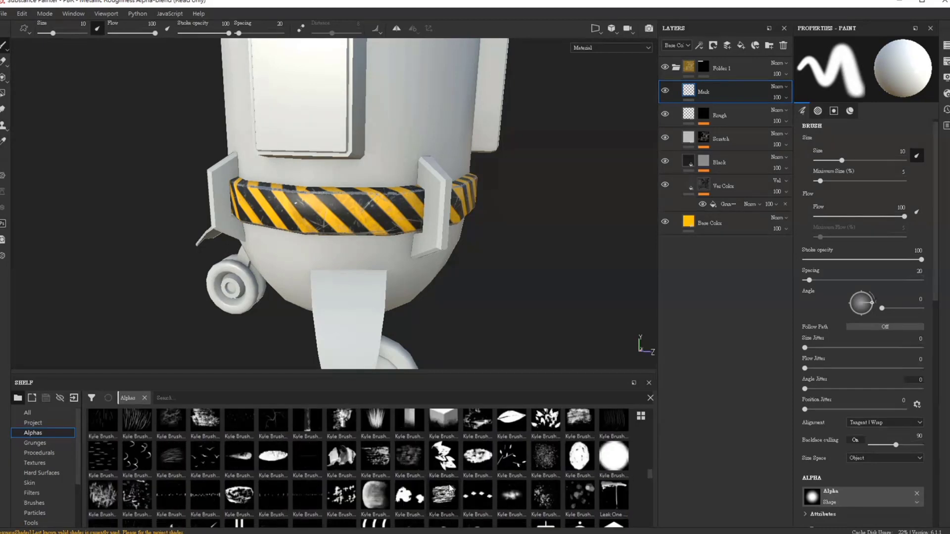
scroll(451, 488, "down", 3)
scroll(450, 488, "down", 3)
left_click(239, 465)
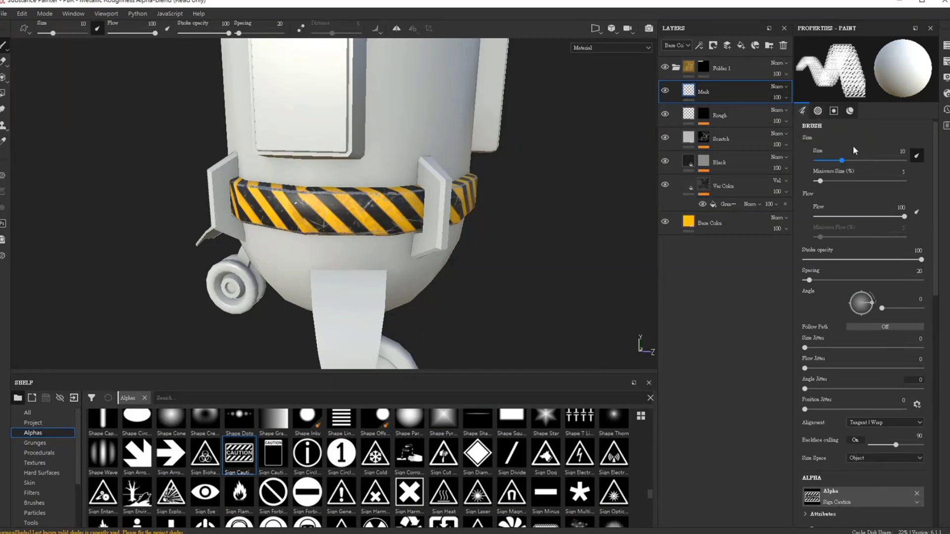
left_click(851, 113)
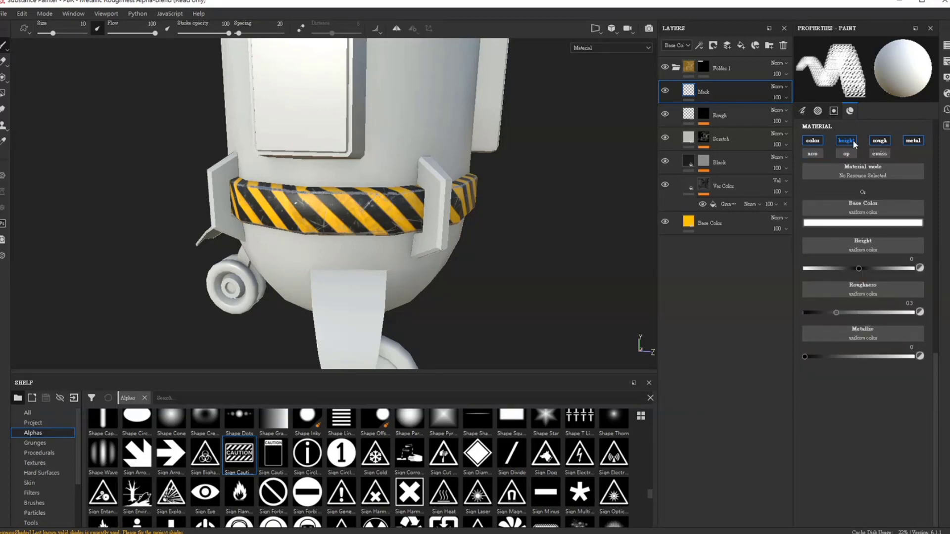
Set the paint to white with metallic off, a slight height offset and roughness about 0.28
left_click(911, 141)
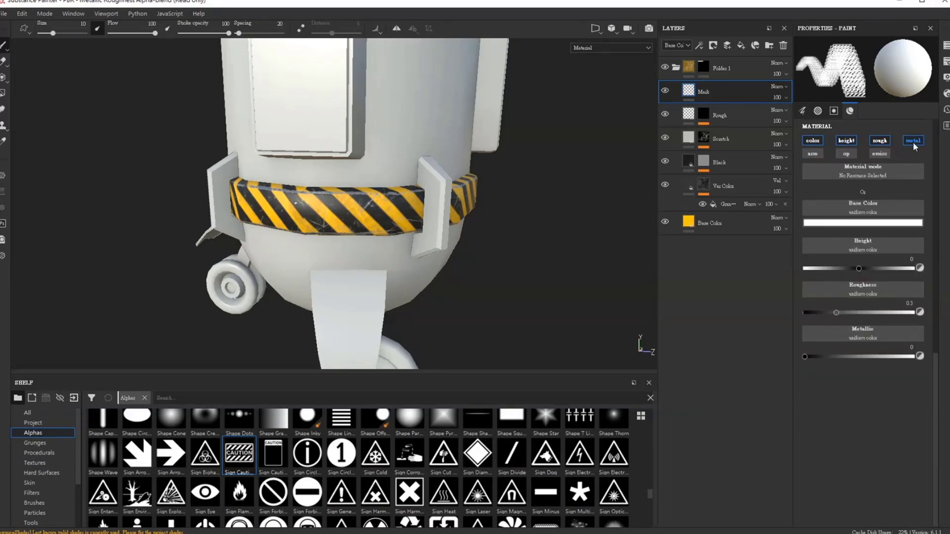
left_click(860, 223)
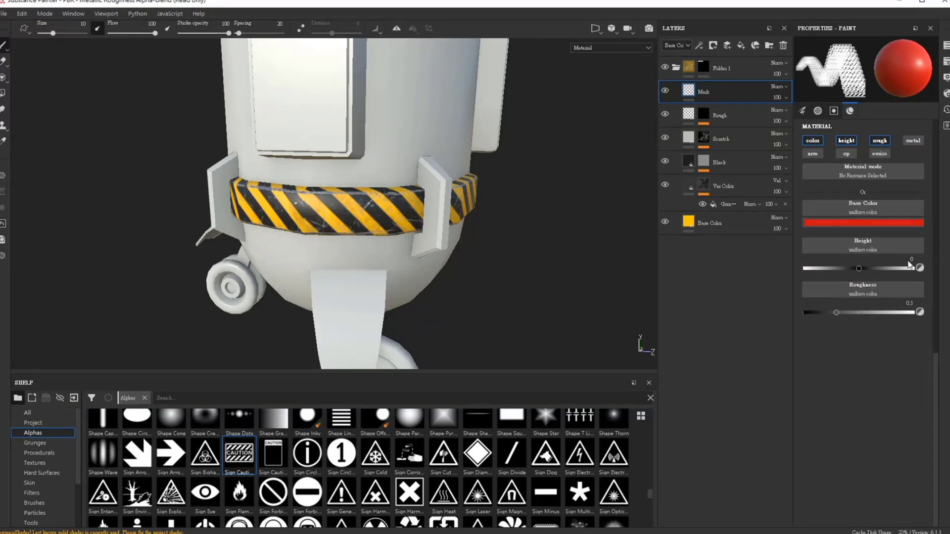
key("ctrl+z")
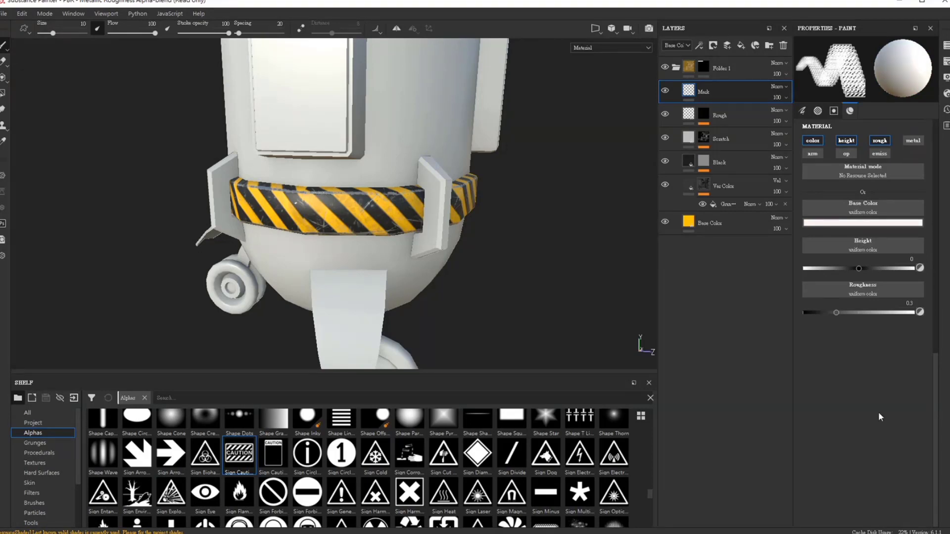
left_click(858, 269)
left_click_drag(835, 312, 834, 313)
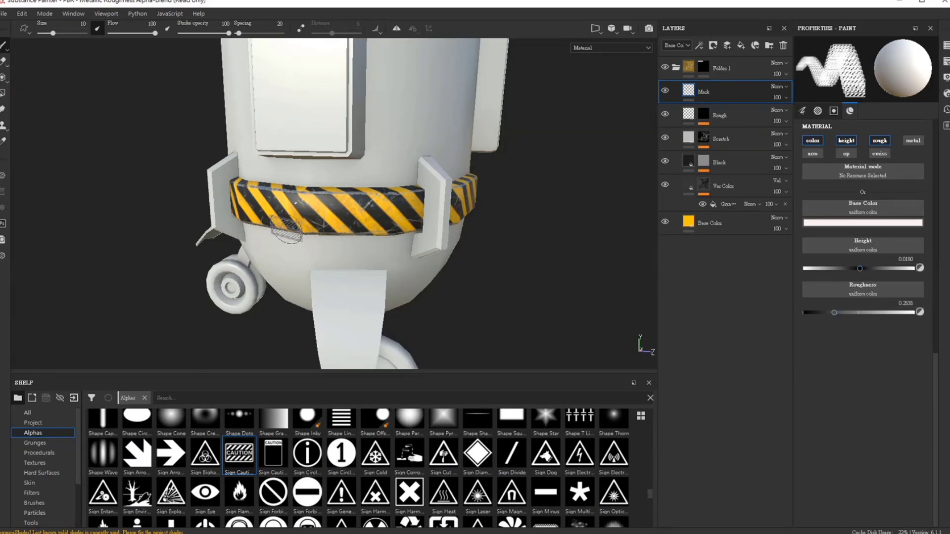
Zoom in and orbit to frame the front of the hazard belt
right_click_drag(528, 266, 538, 233, "alt")
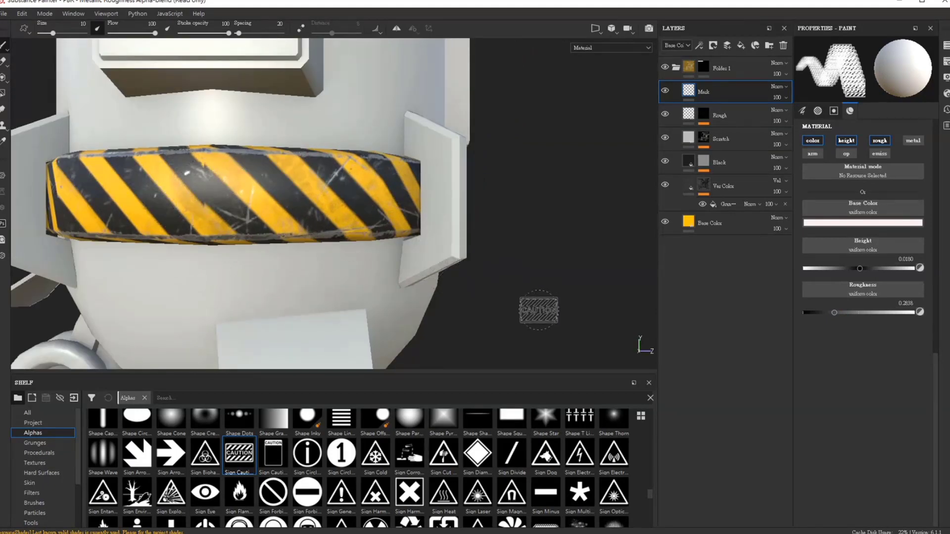
right_click_drag(520, 311, 508, 294, "shift")
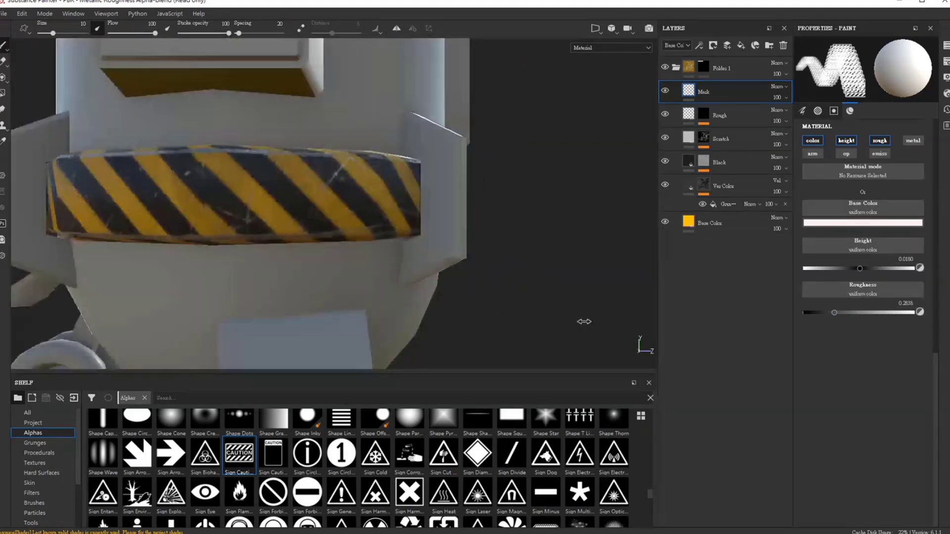
left_click_drag(508, 294, 84, 244, "alt")
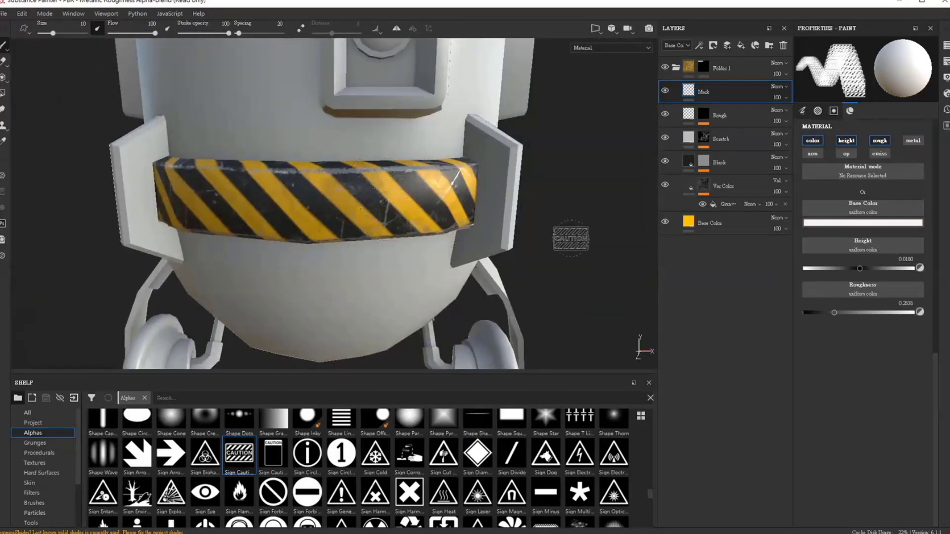
mouse_move(569, 240)
left_mouse_down("alt")
mouse_move(580, 237)
mouse_move(573, 243)
left_mouse_up("alt")
right_click(574, 244)
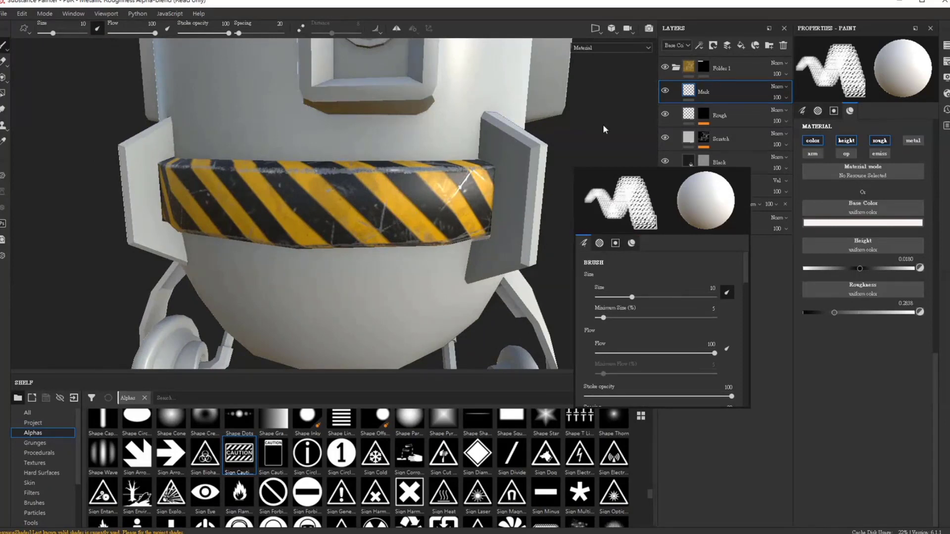
Stamp the white CAUTION sign on the belt front at brush size 12.04
left_click(805, 107)
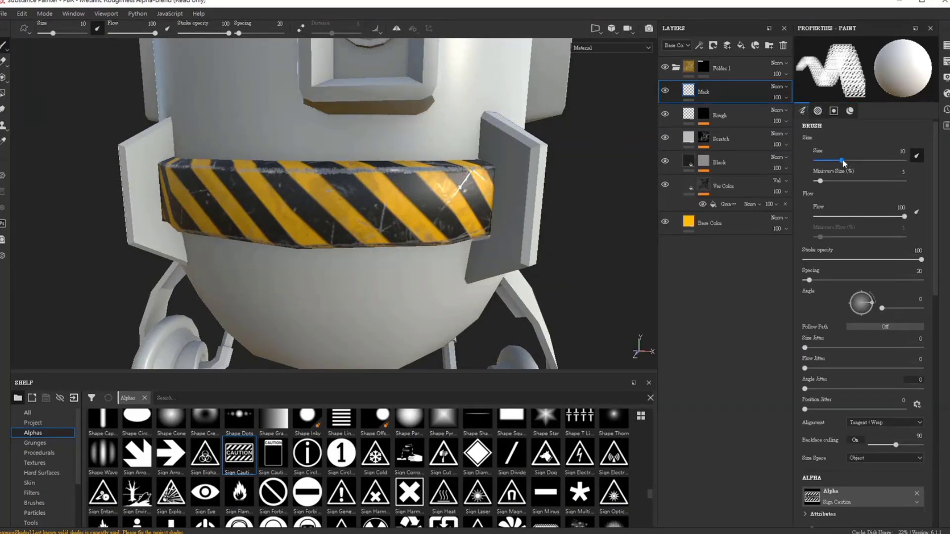
left_click_drag(843, 160, 845, 160)
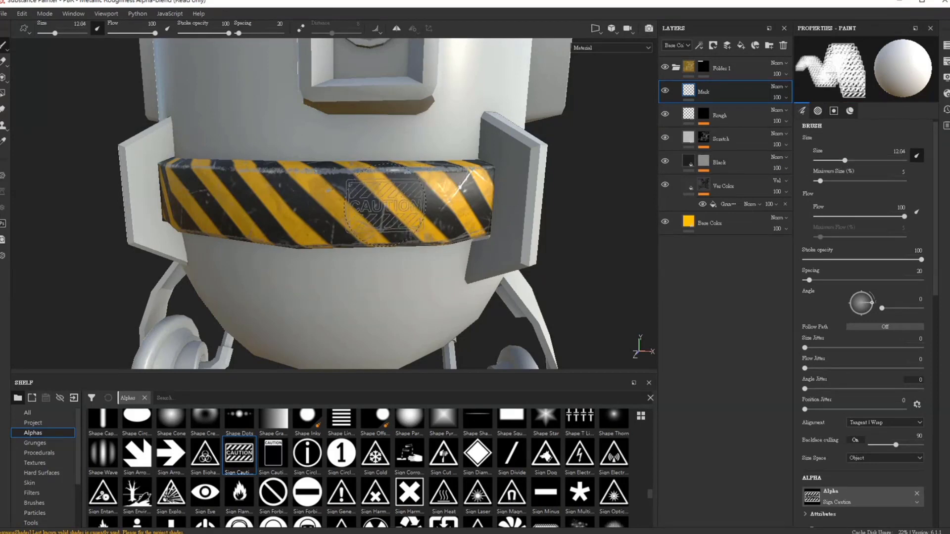
left_click(370, 209)
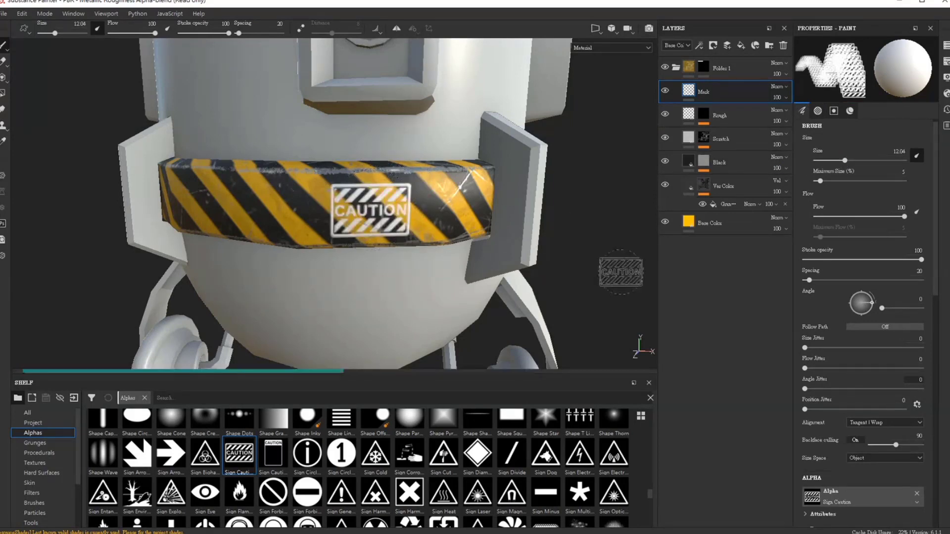
left_click_drag(610, 257, 607, 254, "alt")
mouse_move(605, 229)
left_mouse_down("alt")
mouse_move(624, 256)
mouse_move(615, 256)
left_mouse_up("alt")
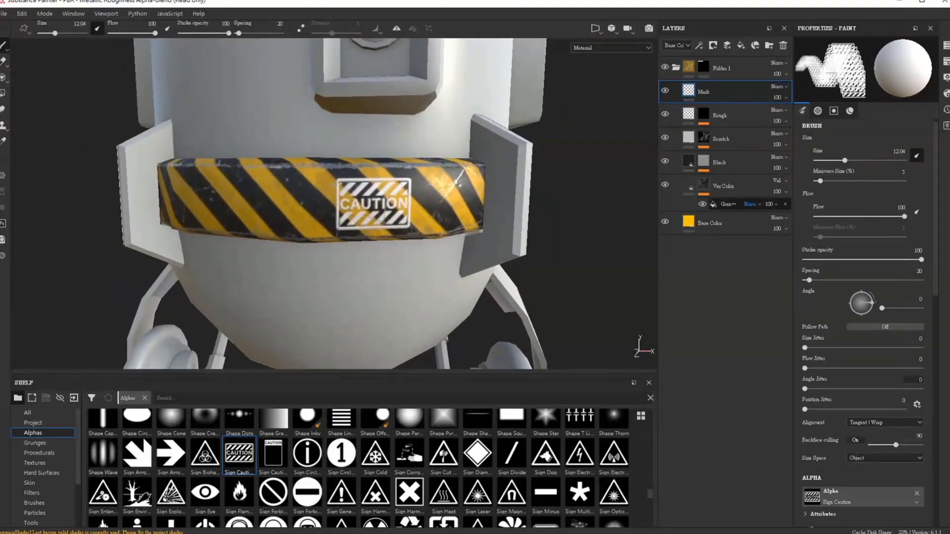
Switch the brush alpha to Triangle Border Band and set the paint colour to red
scroll(184, 457, "down", 5)
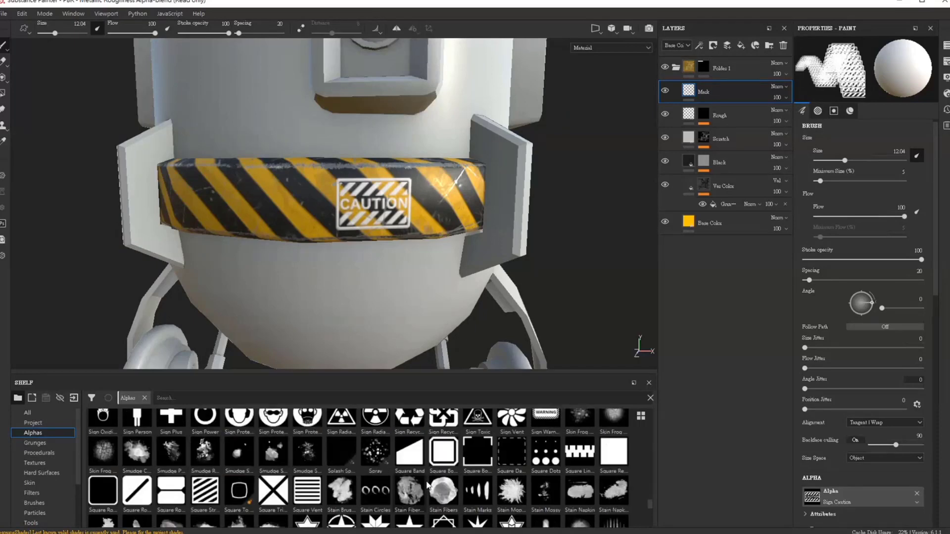
scroll(429, 479, "down", 5)
scroll(428, 480, "down", 5)
scroll(428, 480, "down", 5)
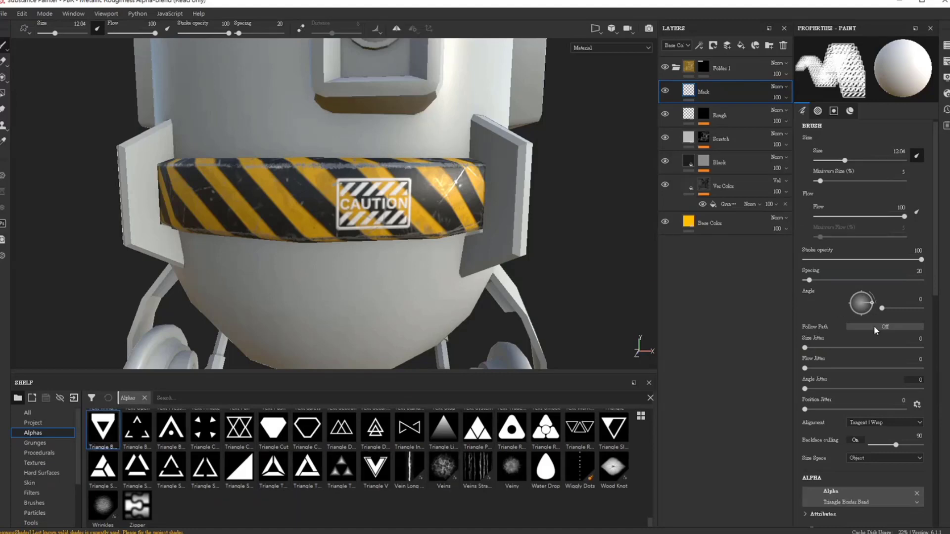
left_click_drag(244, 454, 811, 496)
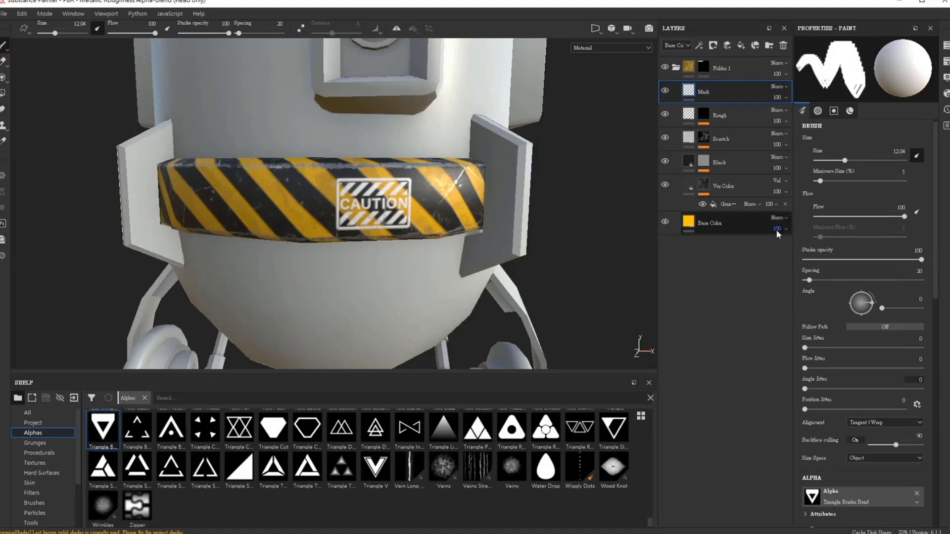
left_click(849, 110)
left_click(865, 224)
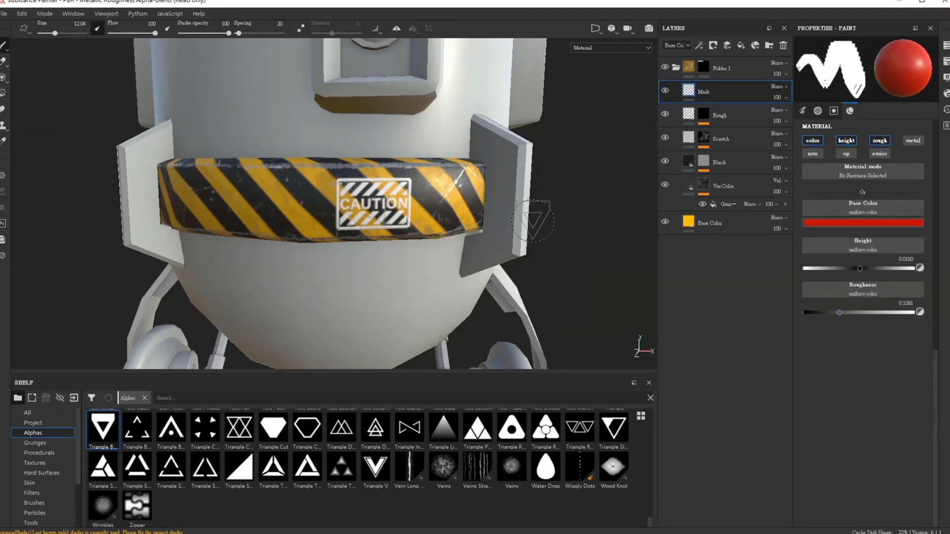
left_click_drag(625, 265, 587, 261, "alt")
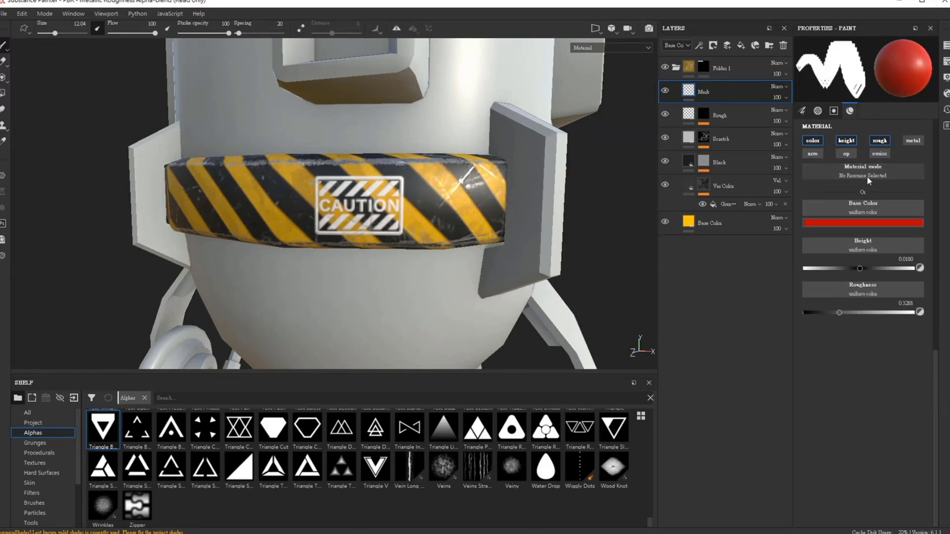
left_click(806, 111)
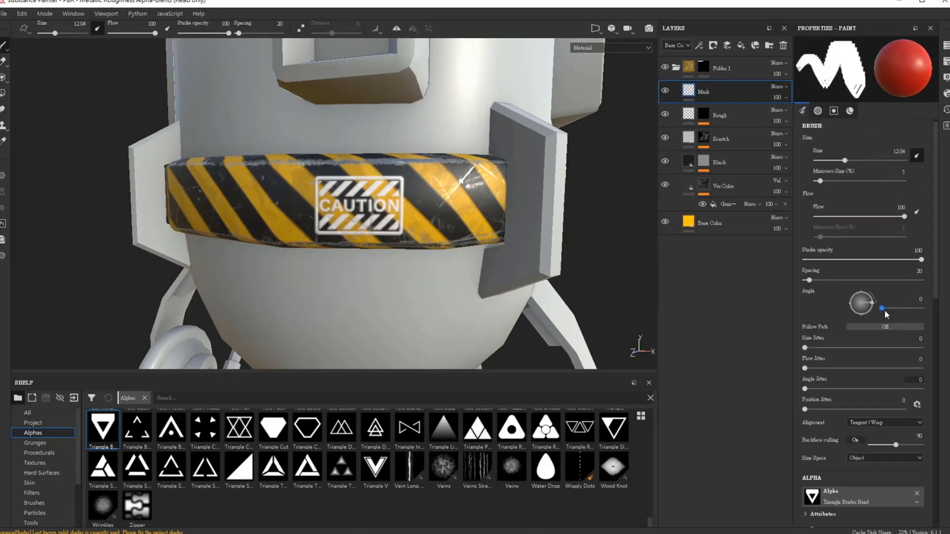
Rotate the triangle brush to 90 degrees and shrink its size to 4.5
left_click_drag(883, 310, 892, 311)
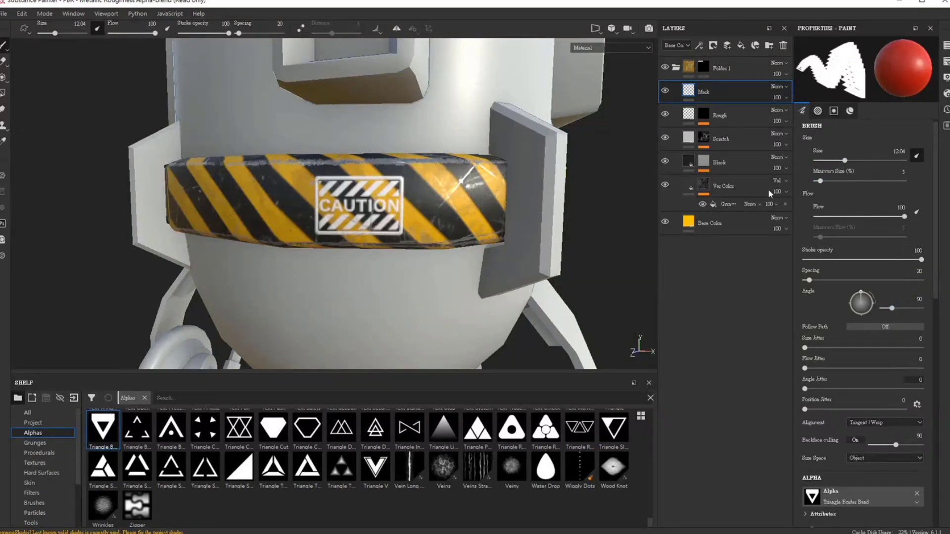
right_click_drag(620, 231, 620, 228, "ctrl")
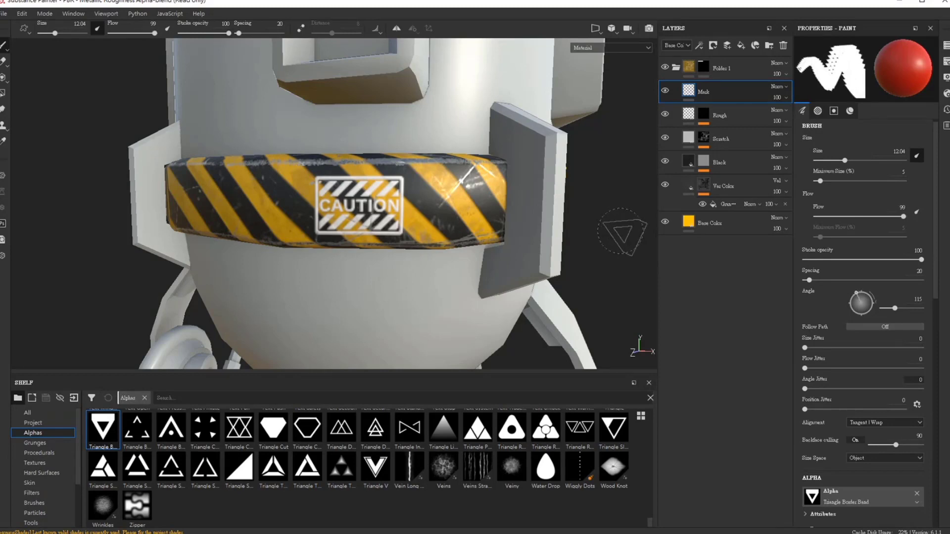
left_click_drag(620, 231, 627, 231, "ctrl")
right_click_drag(620, 231, 611, 232, "ctrl")
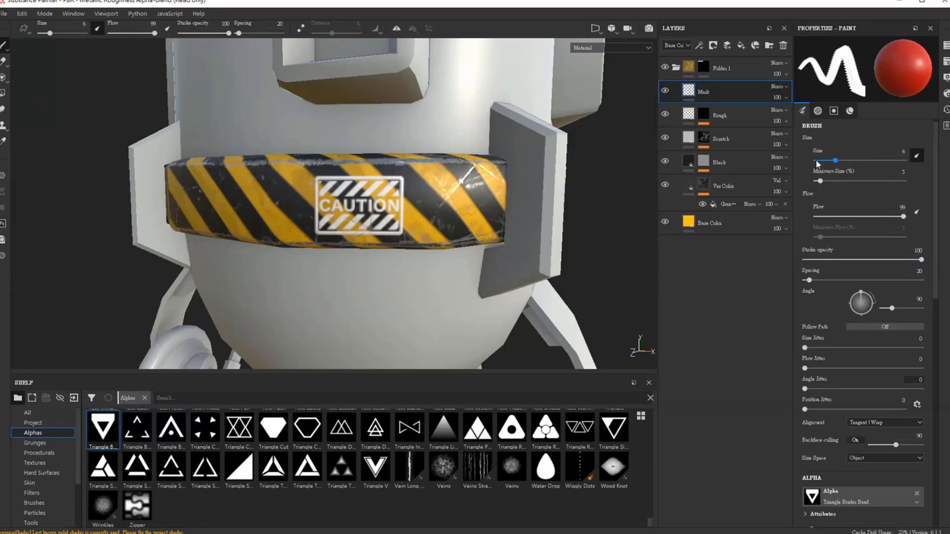
left_click_drag(836, 163, 833, 162)
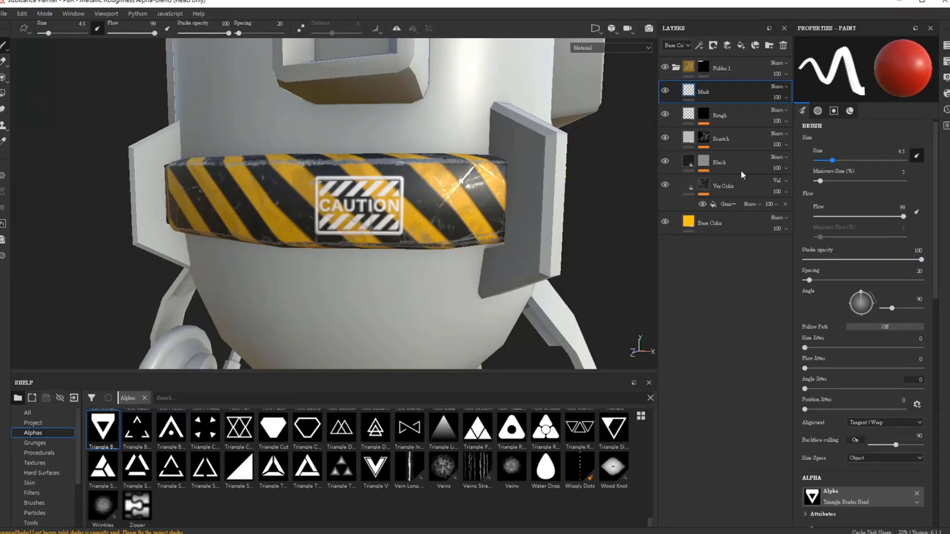
left_click_drag(626, 256, 438, 120, "alt")
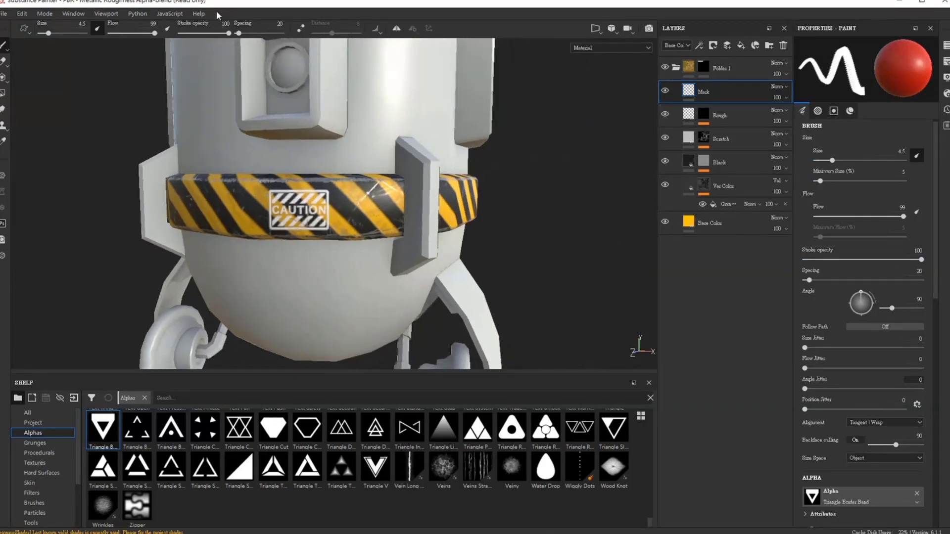
Turn on symmetry and stamp a red triangle on the caution band
left_click(396, 28)
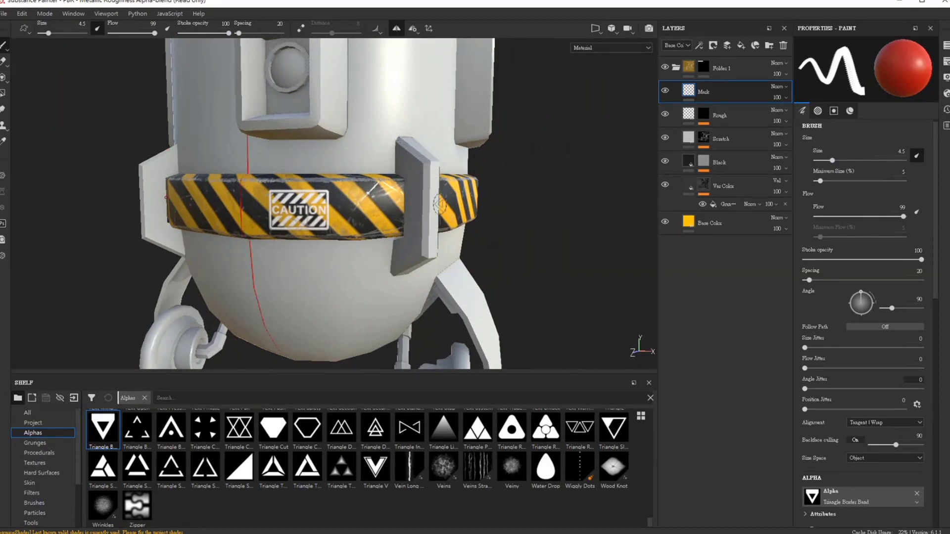
left_click_drag(570, 216, 626, 210, "alt")
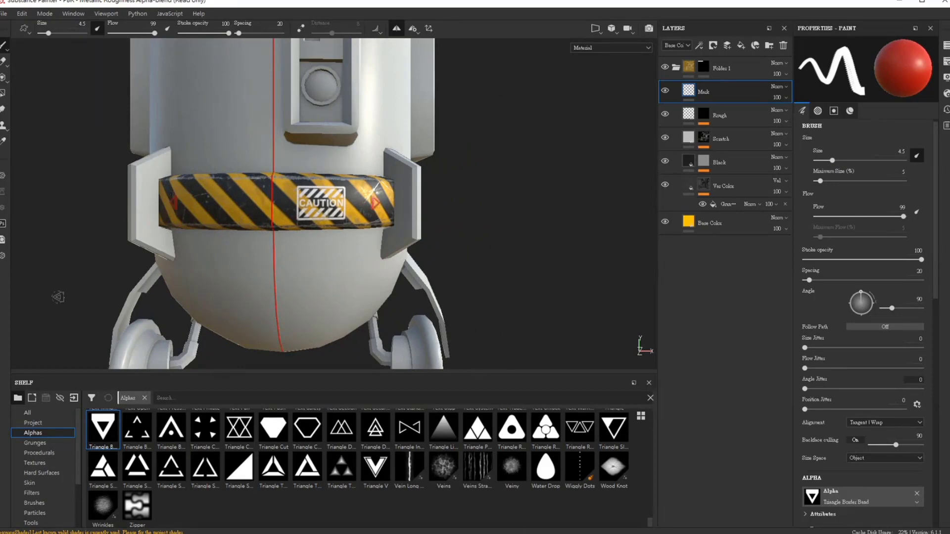
mouse_move(81, 305)
left_mouse_down("alt")
mouse_move(177, 296)
mouse_move(271, 304)
left_mouse_up("alt")
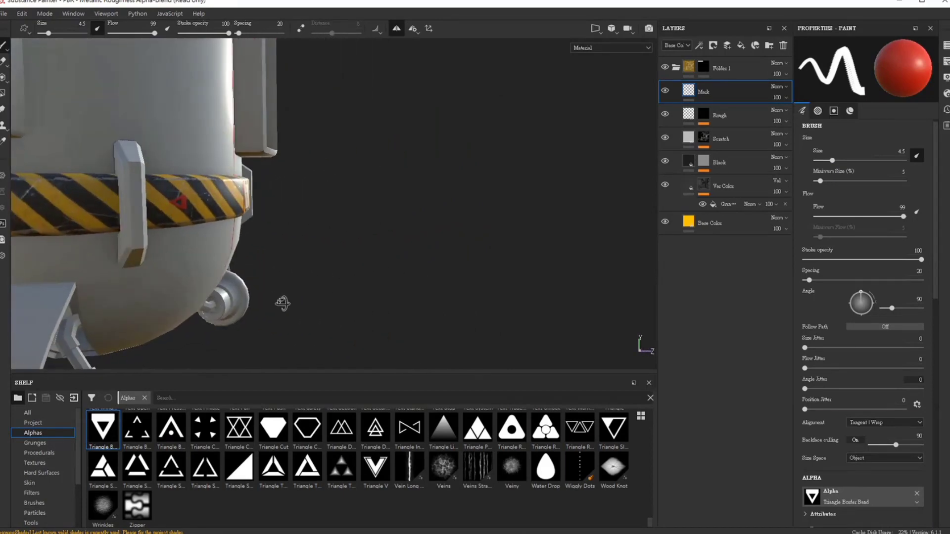
mouse_move(282, 303)
middle_mouse_down("alt")
mouse_move(557, 234)
mouse_move(546, 239)
middle_mouse_up("alt")
left_click_drag(540, 269, 346, 282, "alt")
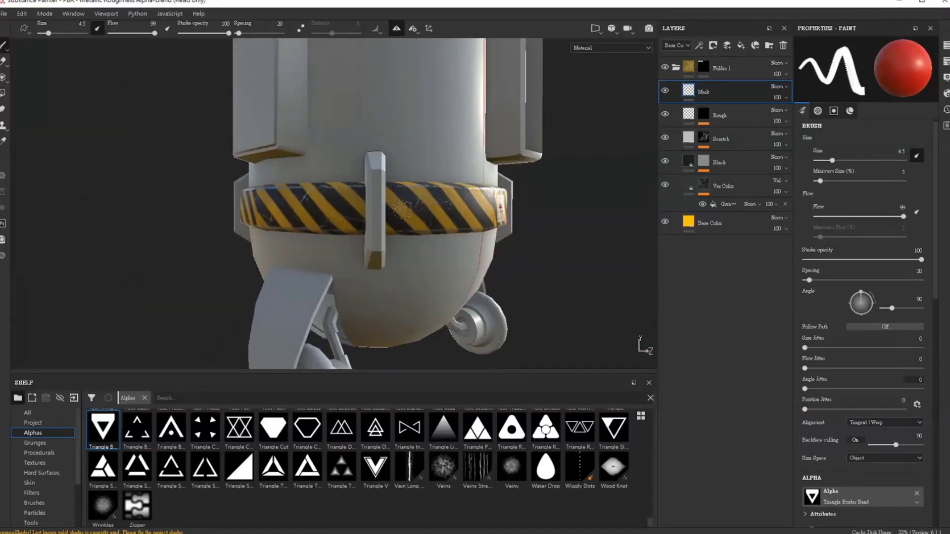
left_click(398, 209)
mouse_move(173, 277)
left_mouse_down("alt")
mouse_move(164, 292)
mouse_move(186, 294)
mouse_move(105, 212)
mouse_move(556, 314)
mouse_move(513, 307)
left_mouse_up("alt")
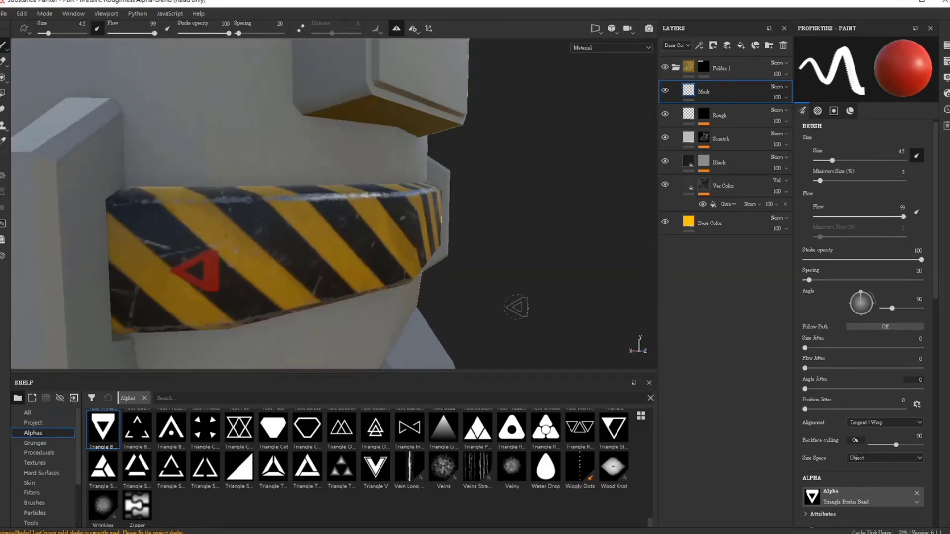
Stamp further red triangles on the band beside the bracket
scroll(239, 252, "up", 5)
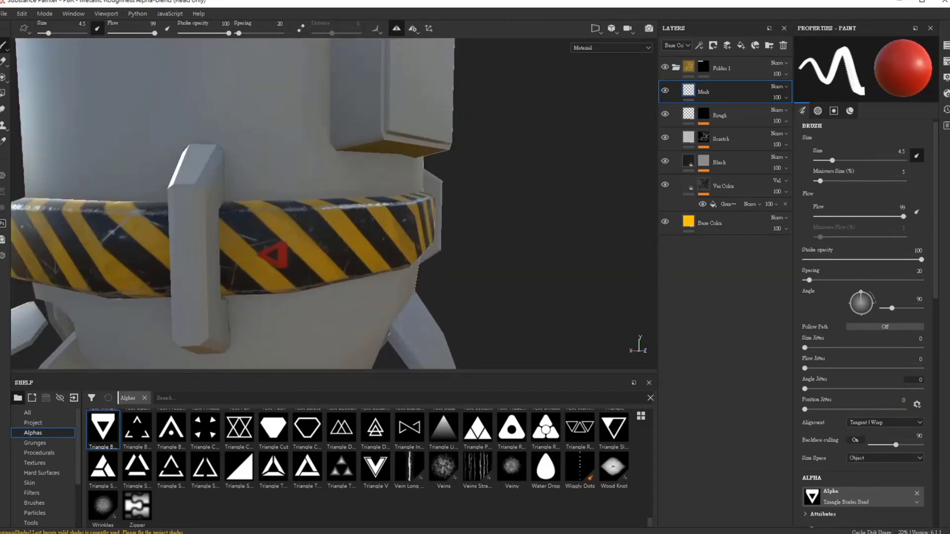
left_click(242, 251)
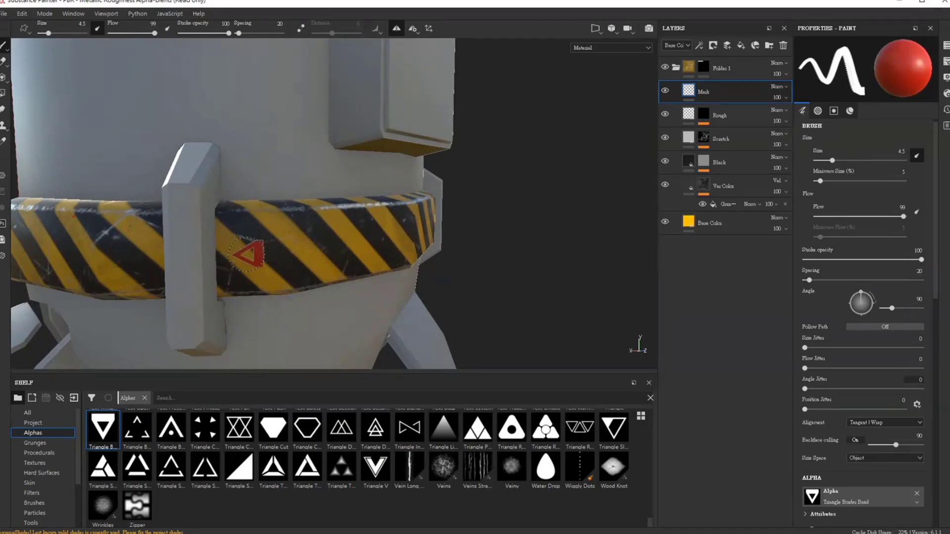
left_click_drag(493, 281, 630, 272, "alt")
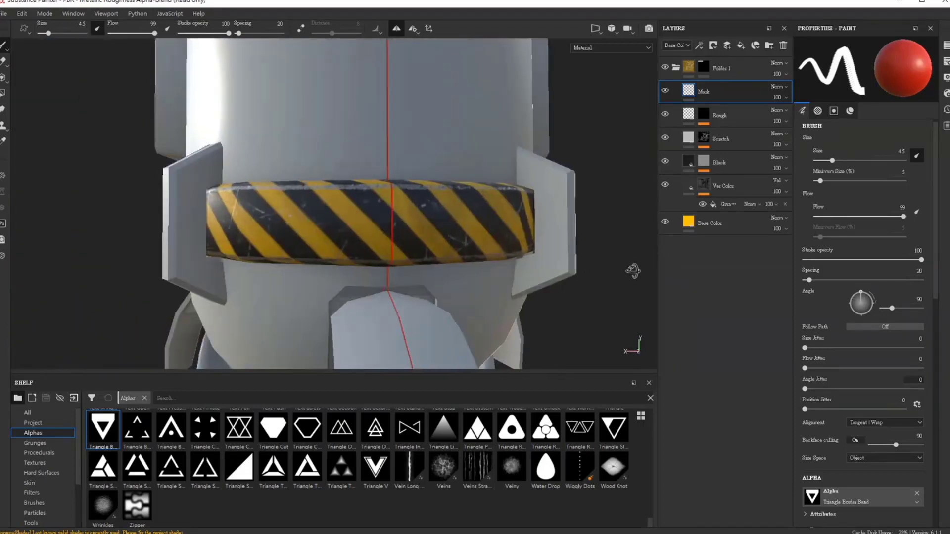
left_click_drag(20, 225, 59, 224, "alt")
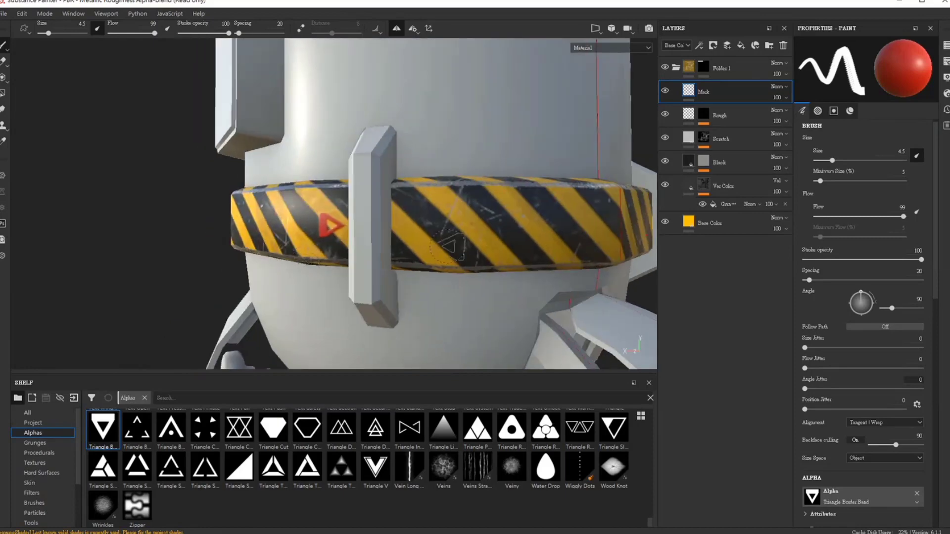
left_click_drag(156, 232, 559, 279, "alt")
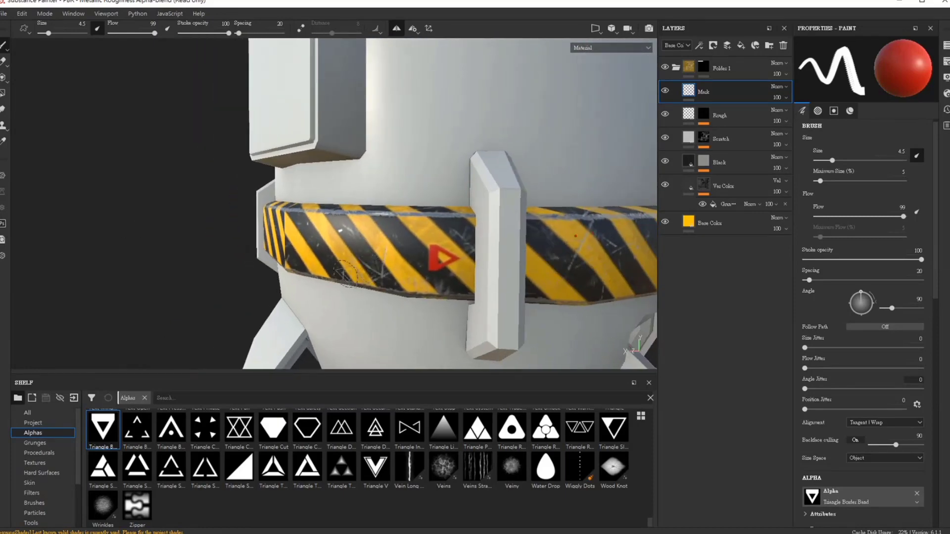
left_click_drag(116, 233, 104, 233, "alt")
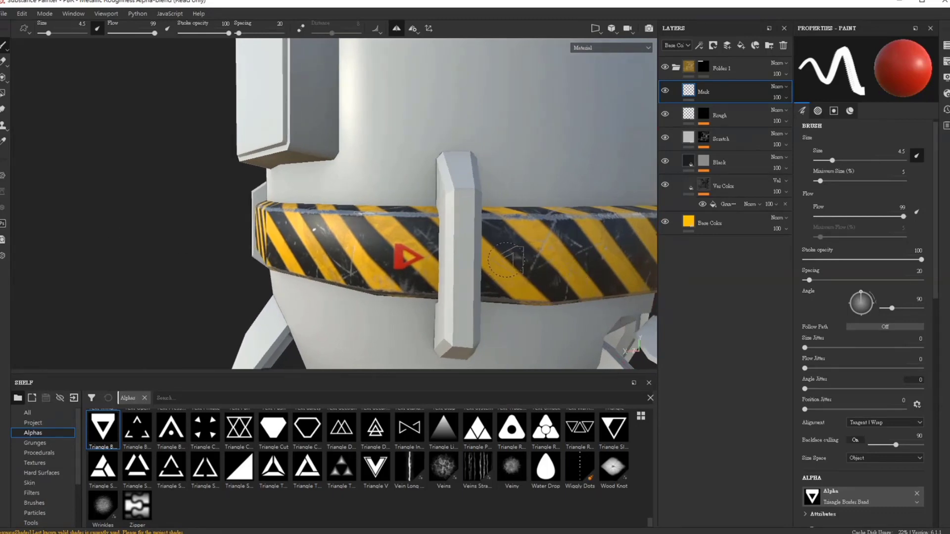
left_click(507, 257)
Turn the pod to face the caution band and make the Rough fill layer active again
scroll(119, 164, "down", 5)
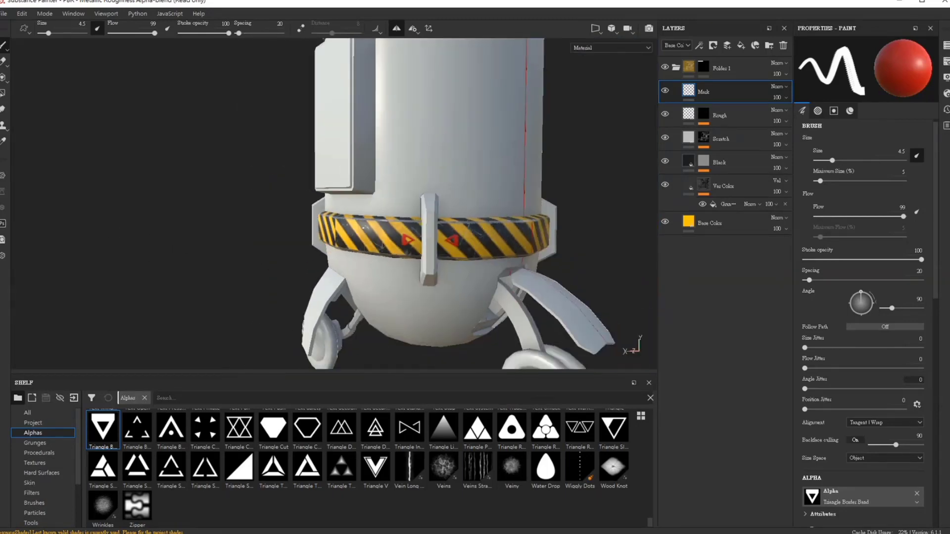
mouse_move(233, 258)
left_mouse_down("alt")
mouse_move(218, 251)
mouse_move(202, 202)
mouse_move(173, 195)
mouse_move(458, 270)
left_mouse_up("alt")
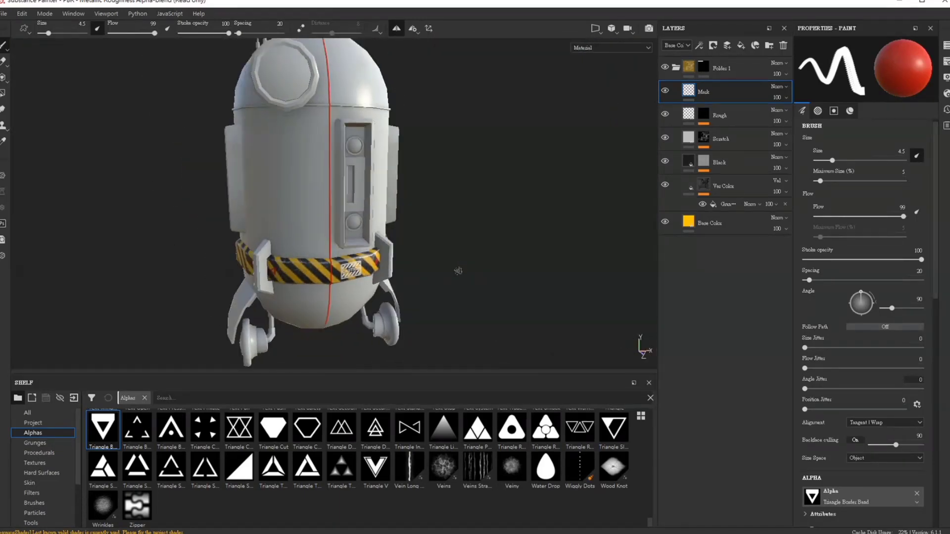
scroll(347, 262, "up", 2)
scroll(342, 262, "up", 2)
scroll(337, 262, "up", 2)
scroll(327, 262, "up", 2)
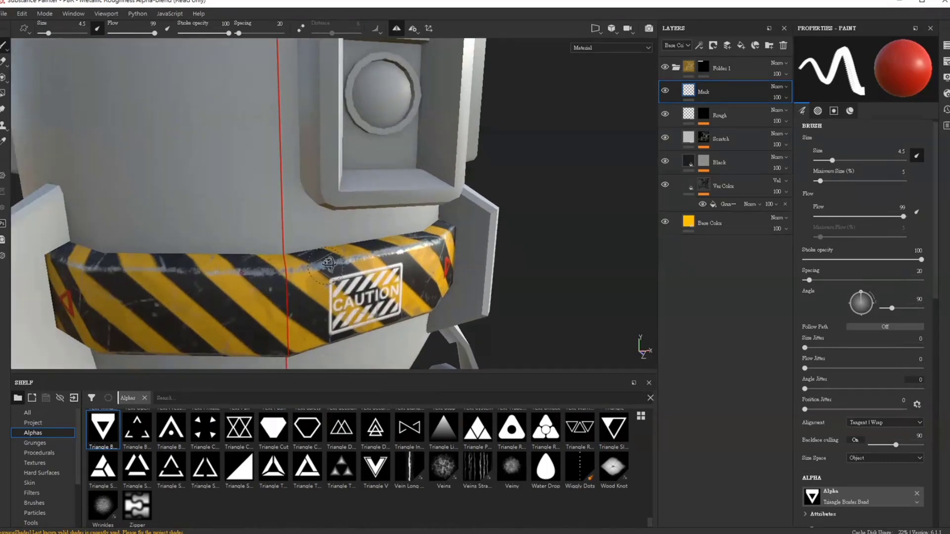
left_click_drag(327, 264, 585, 53, "alt")
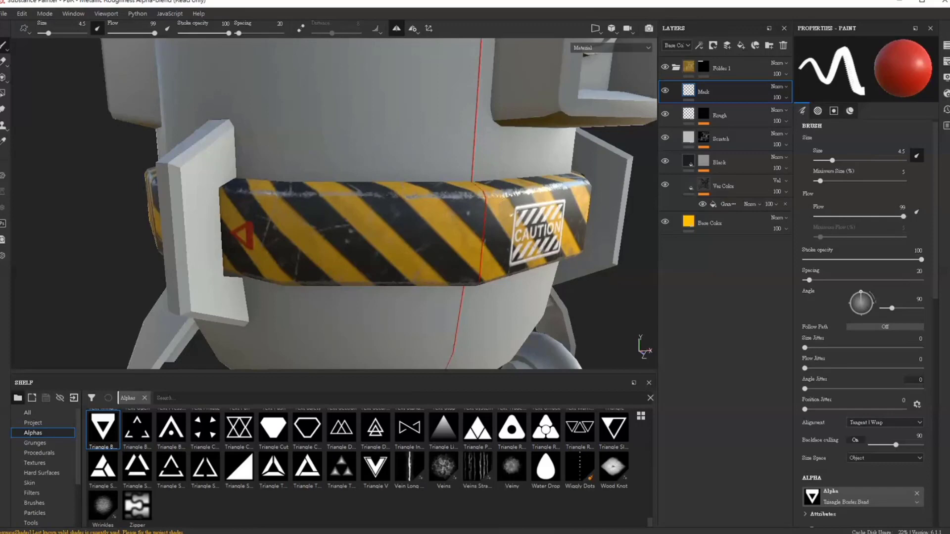
left_click(720, 115)
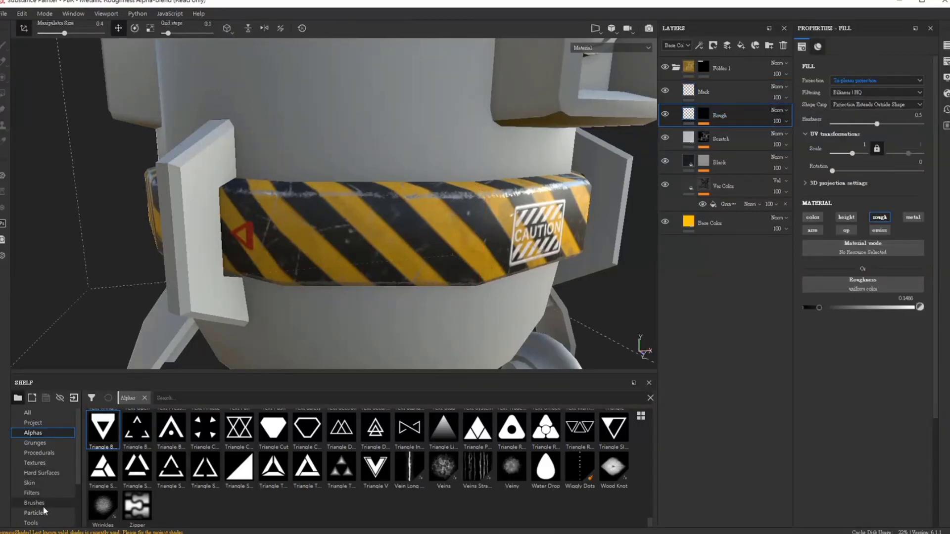
scroll(43, 506, "down", 2)
Browse the smart materials, then switch the shelf to the Smart masks library (Dirt, Dust, Edge)
left_click(53, 485)
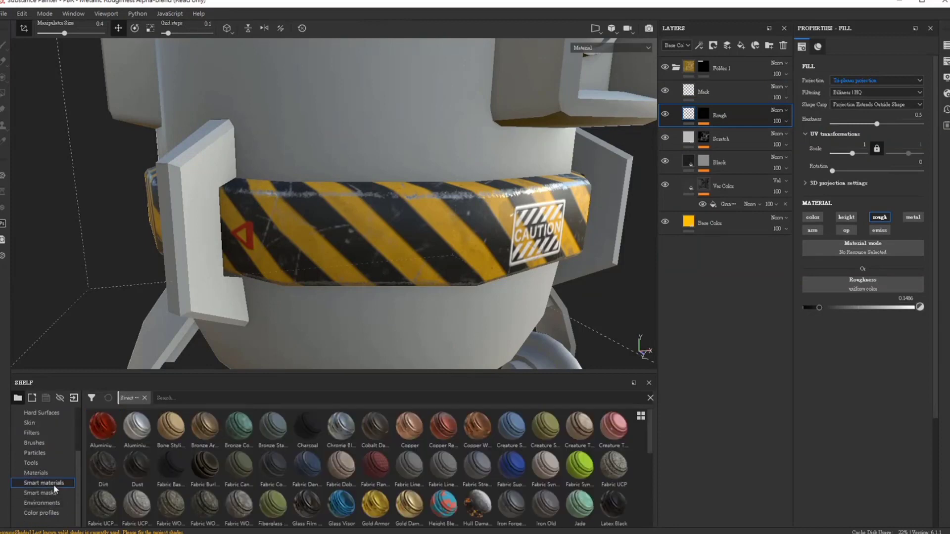
scroll(499, 461, "down", 5)
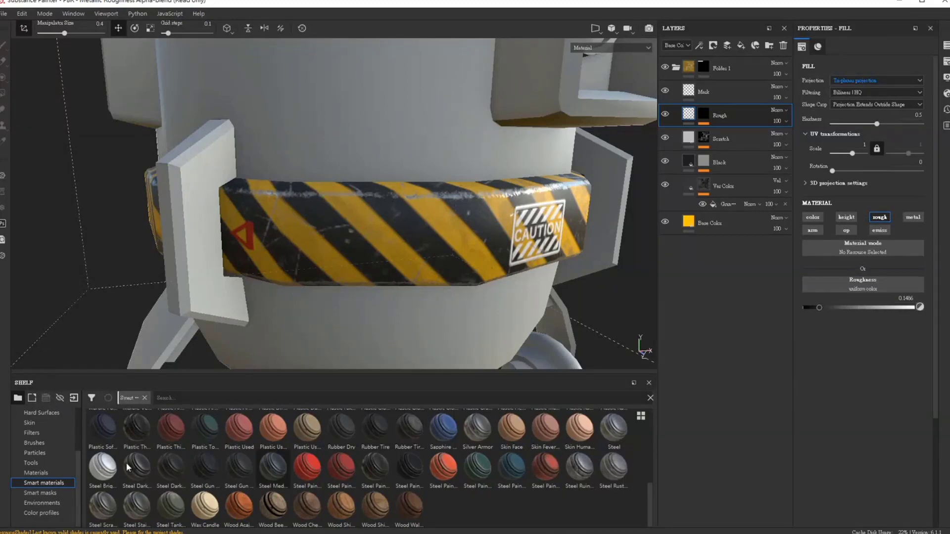
left_click(35, 494)
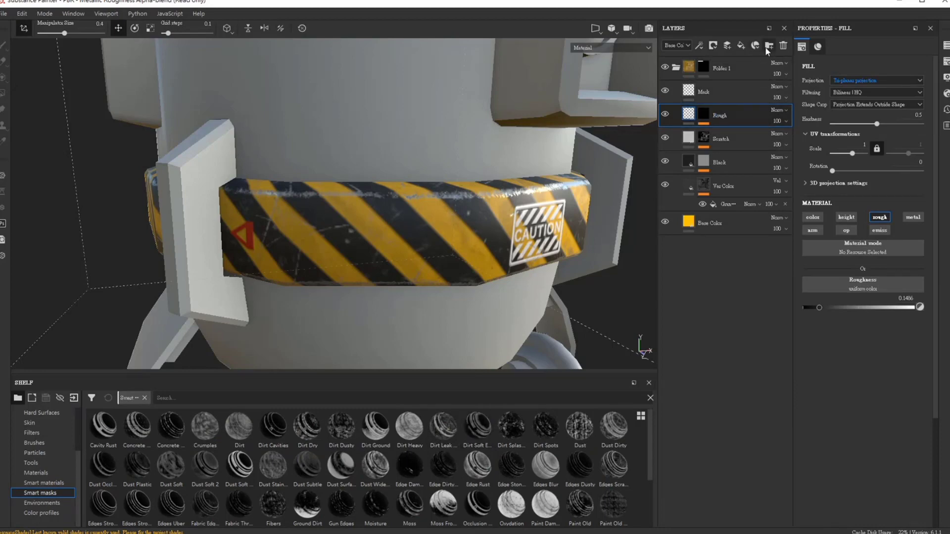
Add a new fill layer above Rough named Dirt
left_click(739, 46)
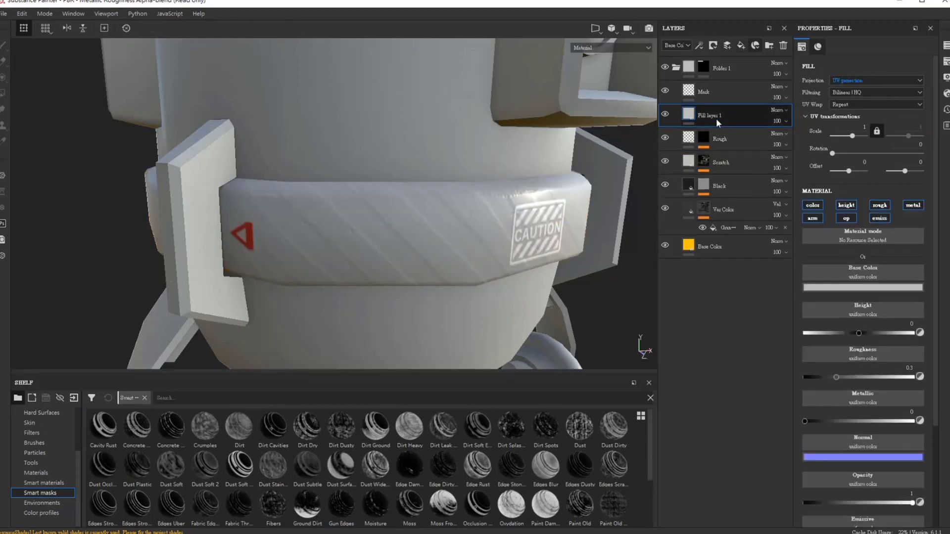
double_click(719, 115)
type("Dirt")
key("Return")
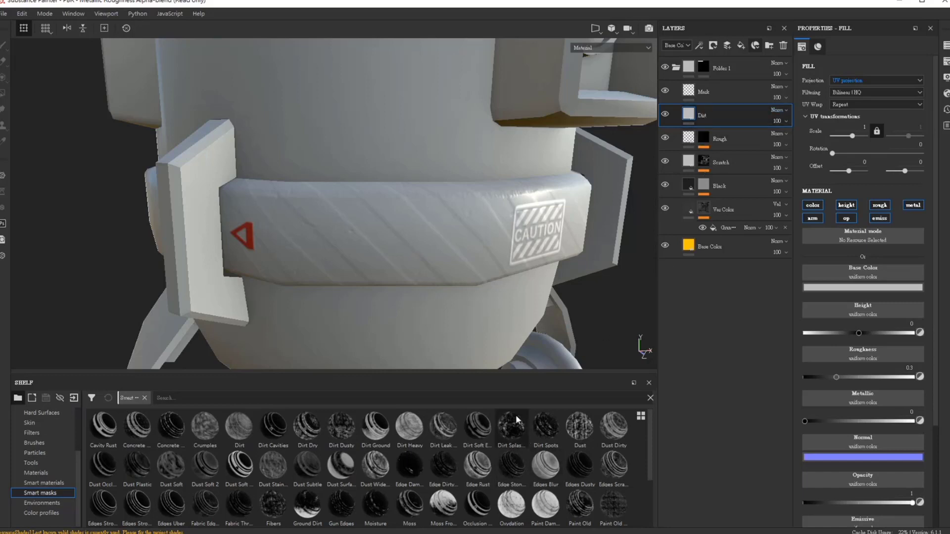
Apply a soft dirt smart mask to the Dirt layer and move it above the Mask layer
left_click_drag(468, 423, 710, 121)
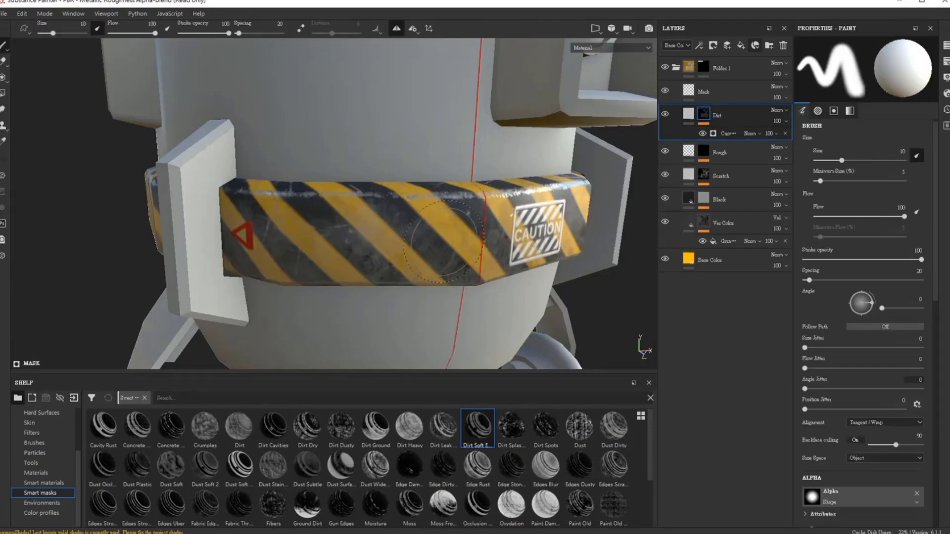
left_click(706, 111)
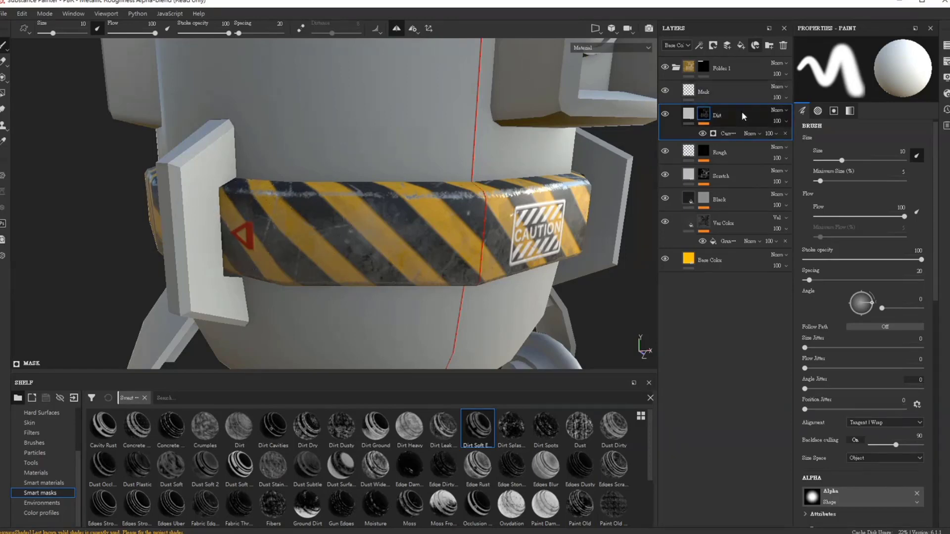
left_click(720, 93)
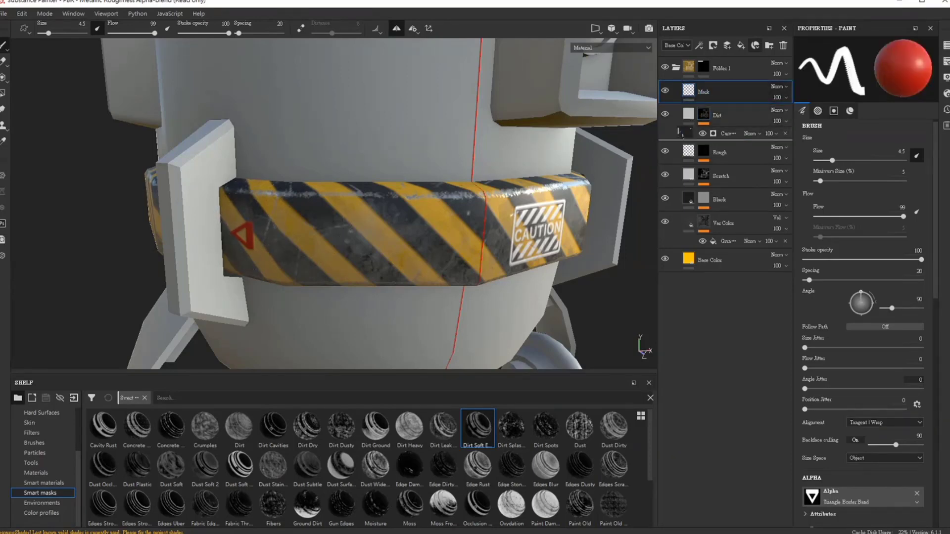
left_click_drag(718, 116, 716, 97)
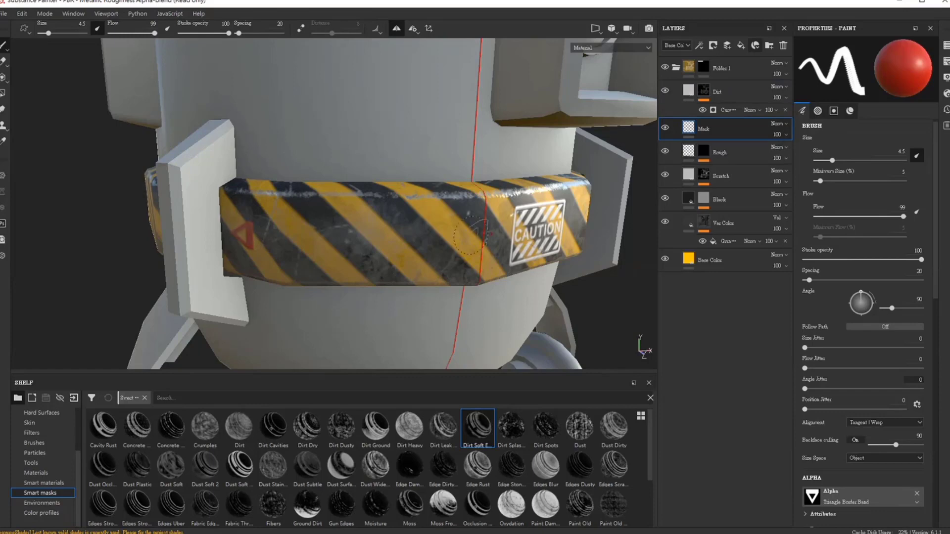
left_click(703, 92)
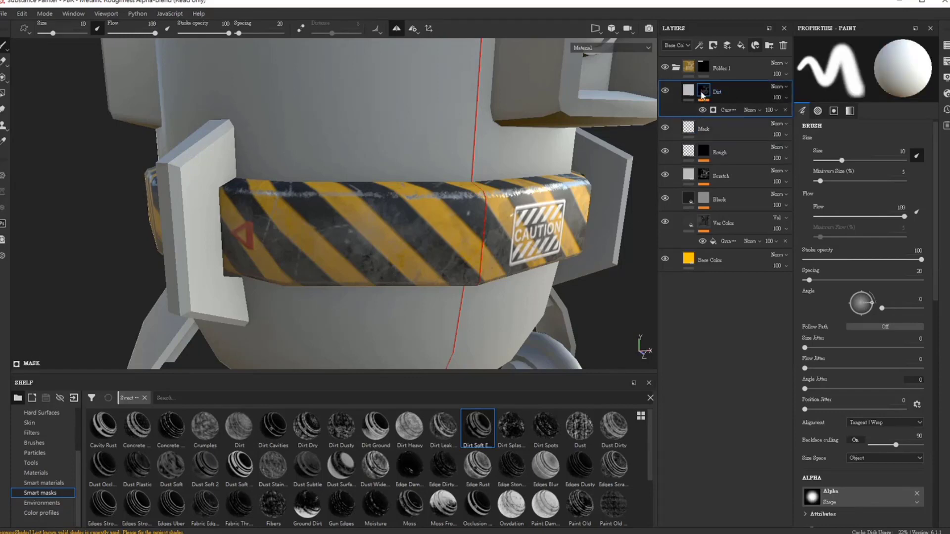
Isolate the Dirt mask in grayscale and open its Curvature generator settings
left_click(739, 112)
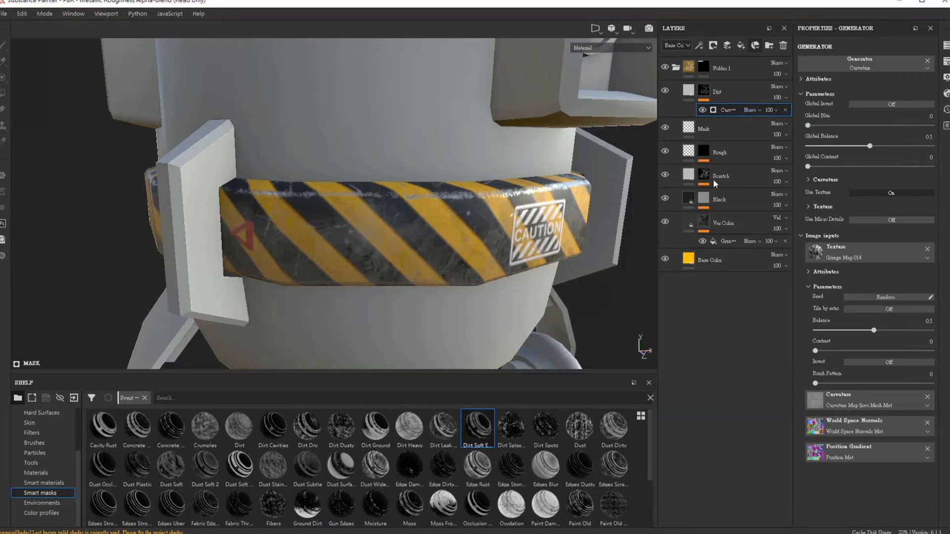
left_click(705, 93, "alt")
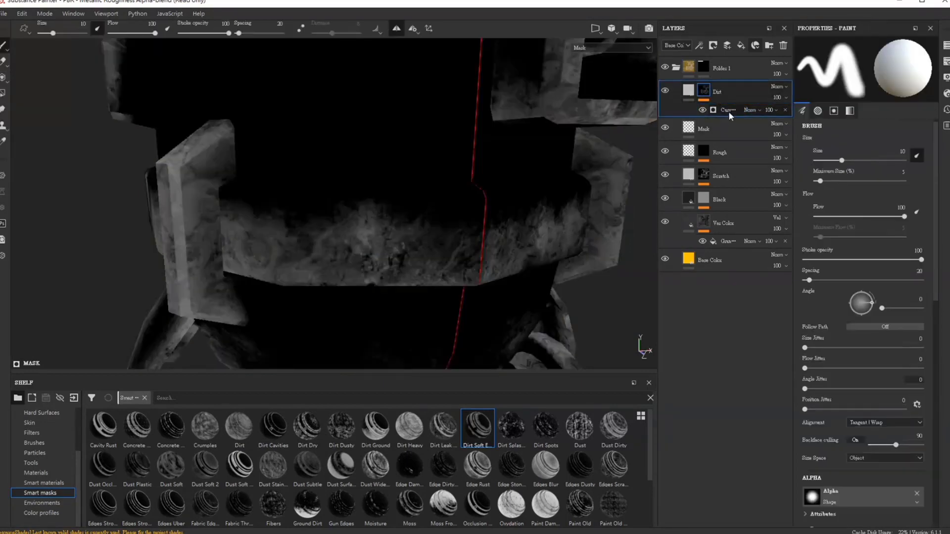
left_click(731, 113)
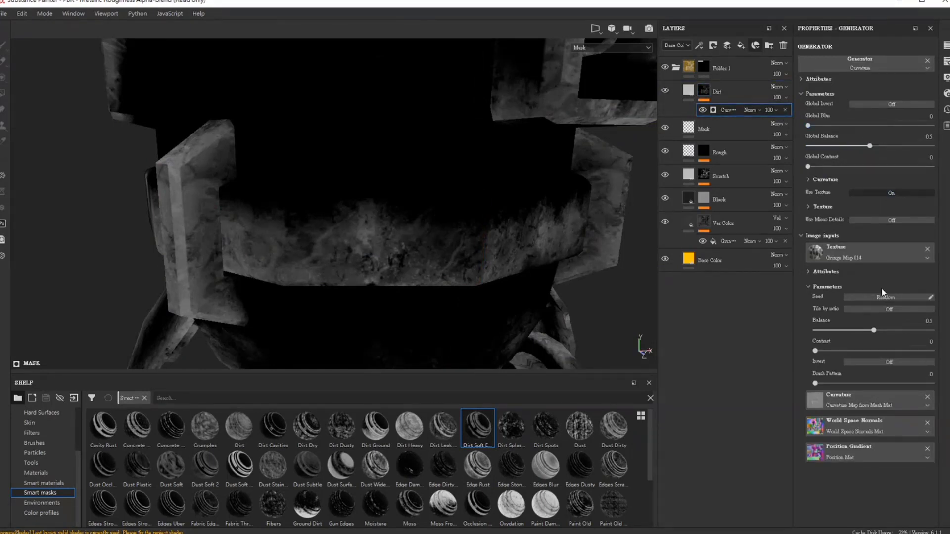
Leave curvature Invert off, generate a new random grunge seed, and adjust Global Blur
left_click(898, 363)
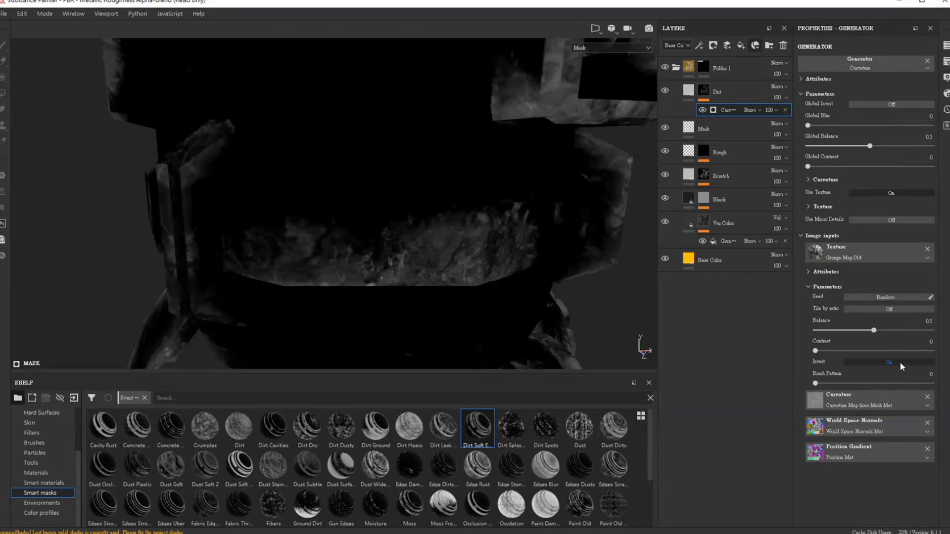
left_click(899, 363)
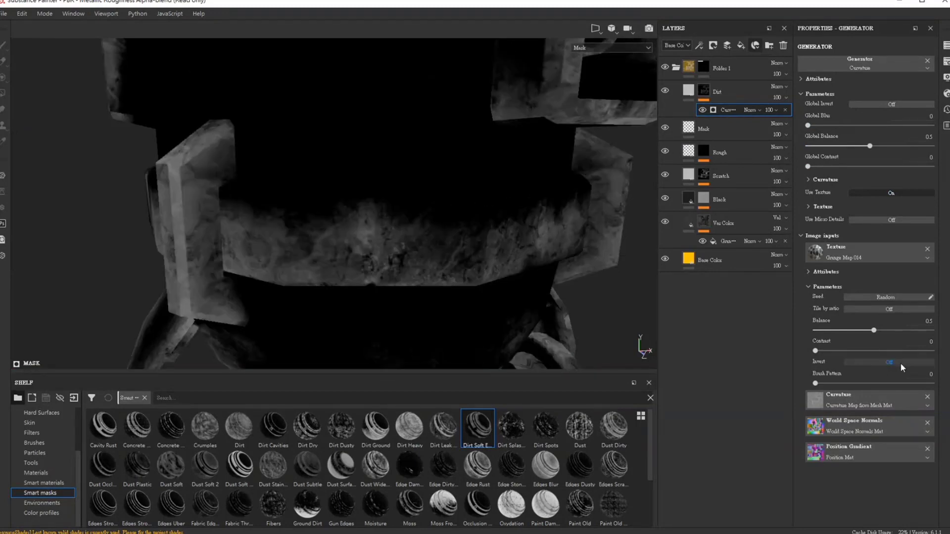
mouse_move(413, 219)
left_mouse_down("alt")
mouse_move(409, 239)
mouse_move(420, 195)
mouse_move(395, 268)
mouse_move(503, 251)
mouse_move(370, 258)
left_mouse_up("alt")
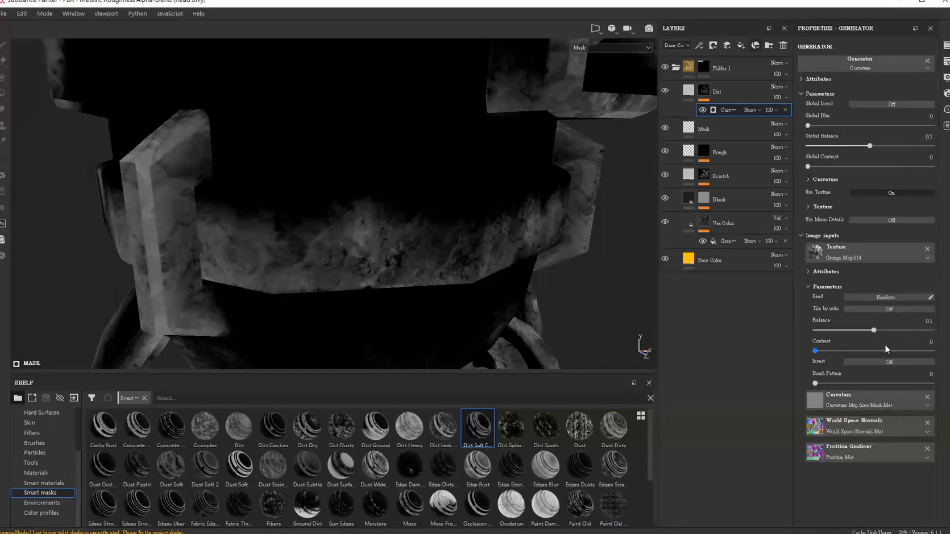
left_click(895, 298)
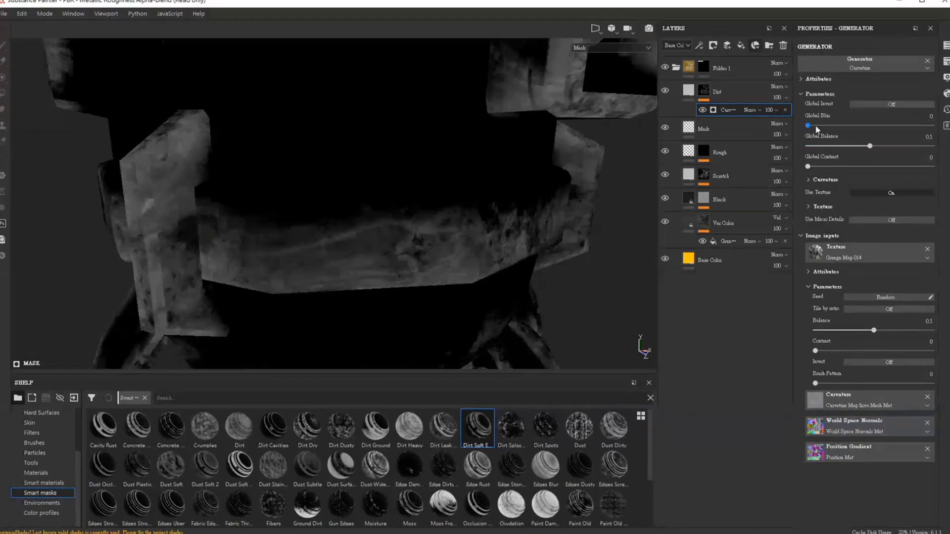
mouse_move(807, 125)
left_mouse_down()
mouse_move(876, 125)
mouse_move(804, 125)
left_mouse_up()
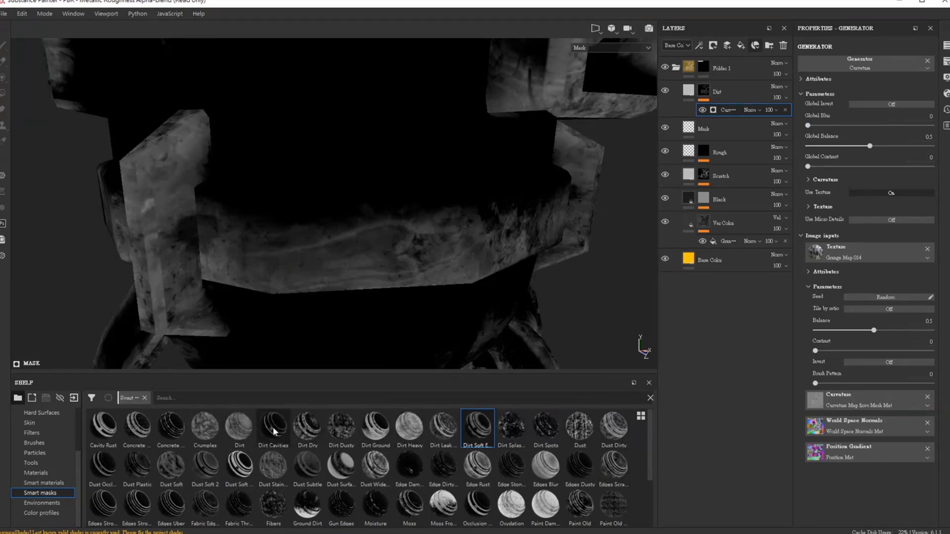
Drop the Dirt Cavities smart mask on the Dirt layer and check grime beneath the striped belt
left_click_drag(274, 431, 703, 89)
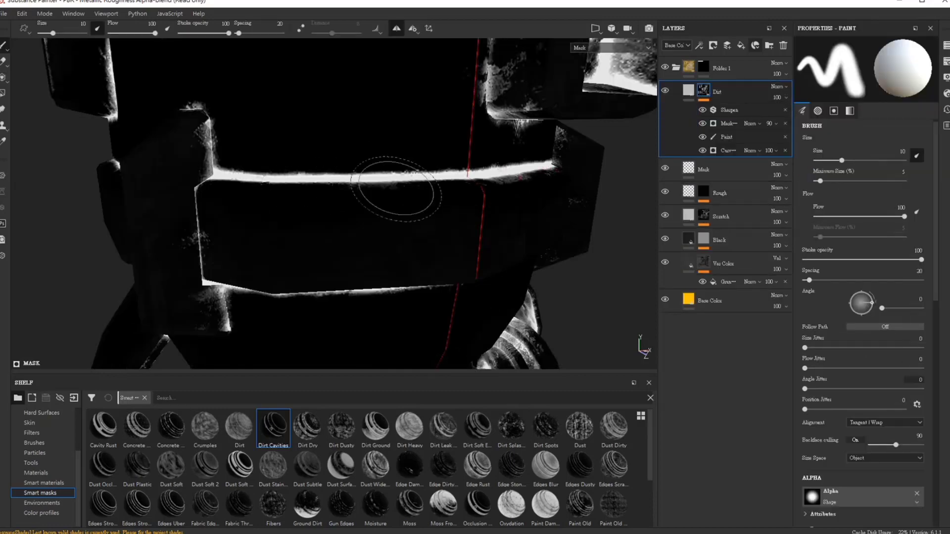
mouse_move(396, 189)
left_mouse_down("alt")
mouse_move(425, 244)
mouse_move(430, 195)
mouse_move(395, 204)
mouse_move(432, 226)
mouse_move(455, 195)
mouse_move(475, 198)
left_mouse_up("alt")
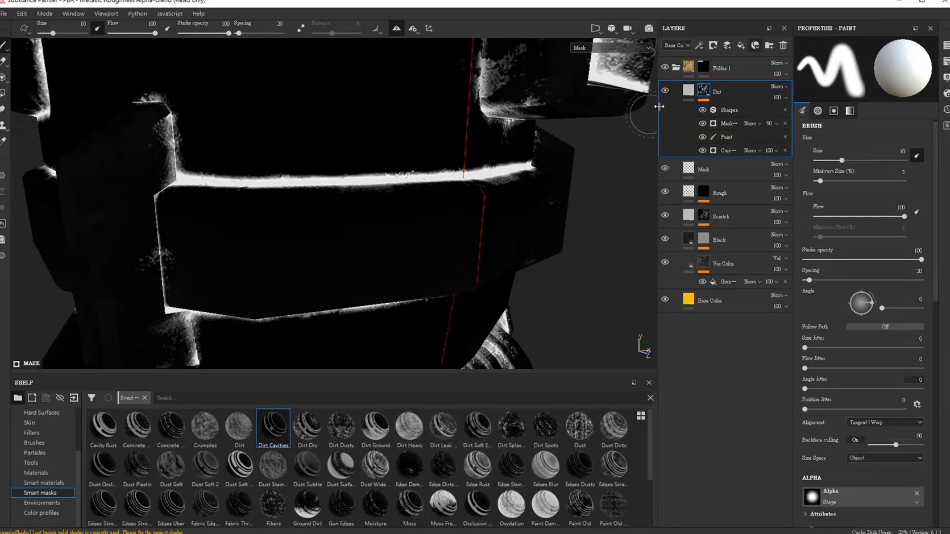
left_click(688, 89)
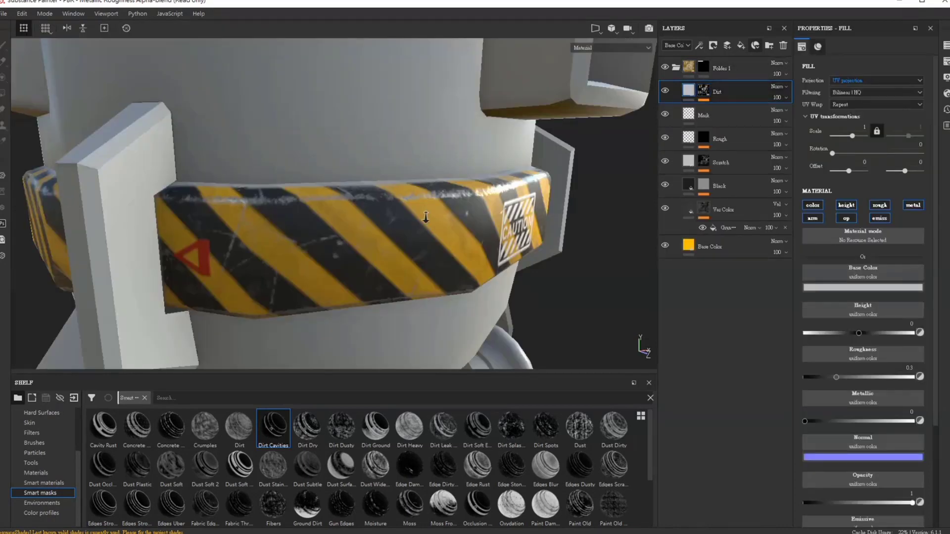
mouse_move(426, 217)
left_mouse_down("alt")
mouse_move(404, 194)
mouse_move(415, 181)
mouse_move(393, 81)
mouse_move(392, 136)
mouse_move(406, 145)
mouse_move(446, 133)
left_mouse_up("alt")
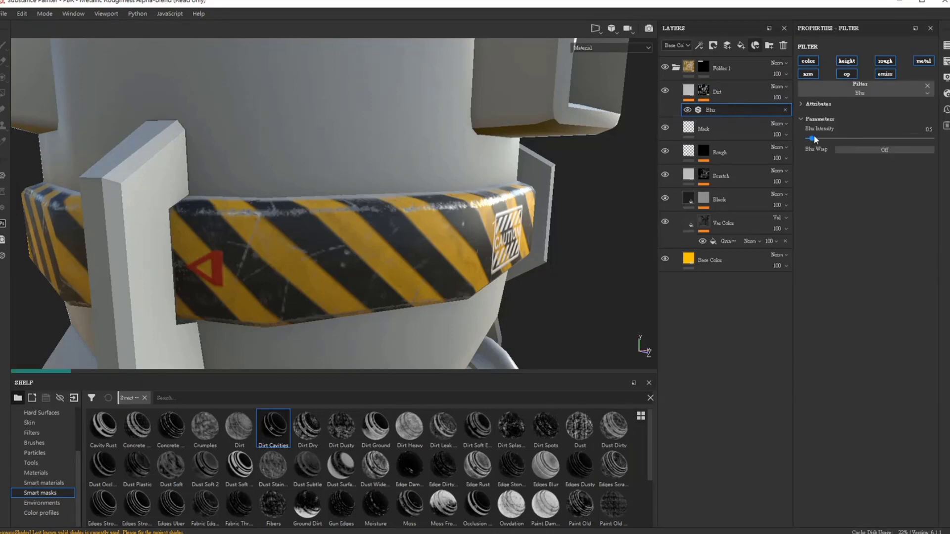
Raise the Dirt mask's Blur Intensity to 2.21 and try the blur warp setting
left_click(825, 140)
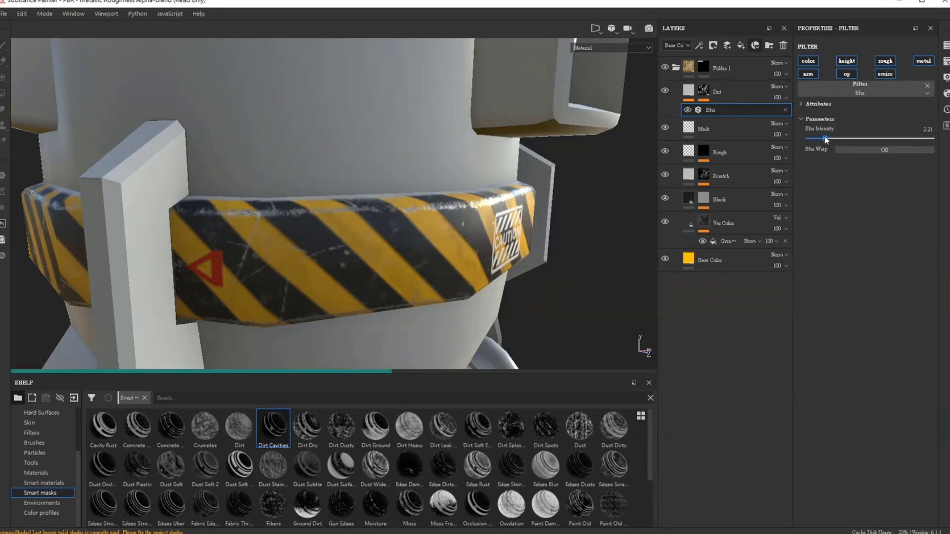
left_click_drag(329, 233, 334, 267, "alt")
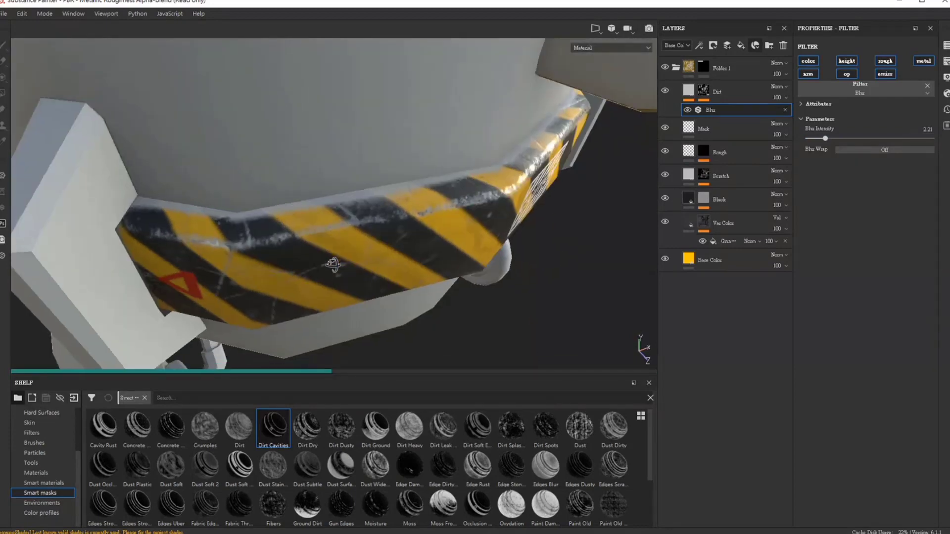
left_click(841, 148)
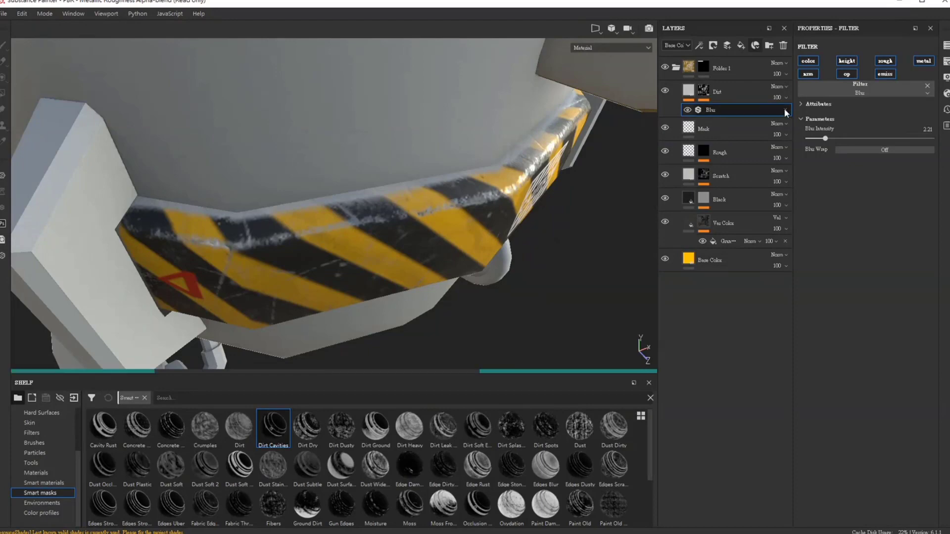
Add and remove an empty filter, then delete the Sharpen filter from the Dirt mask
left_click(707, 89)
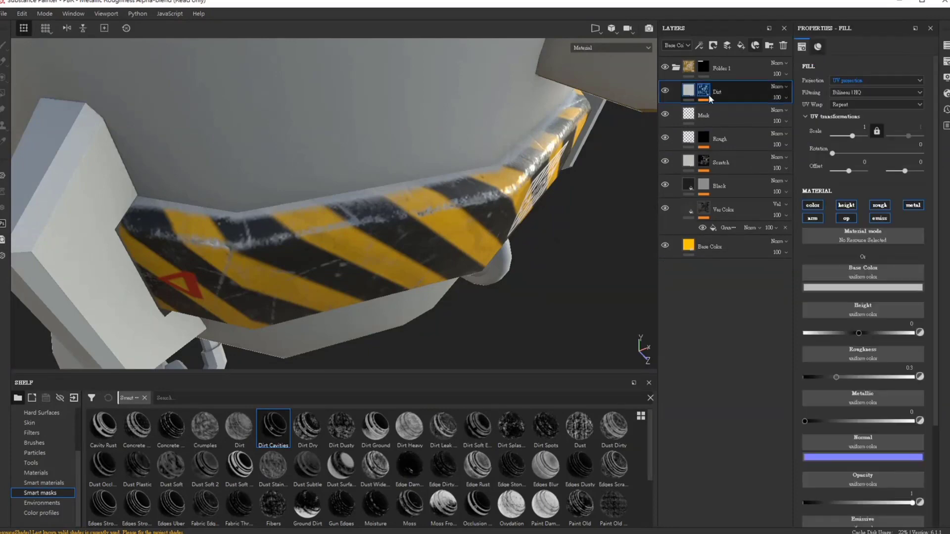
left_click(709, 96)
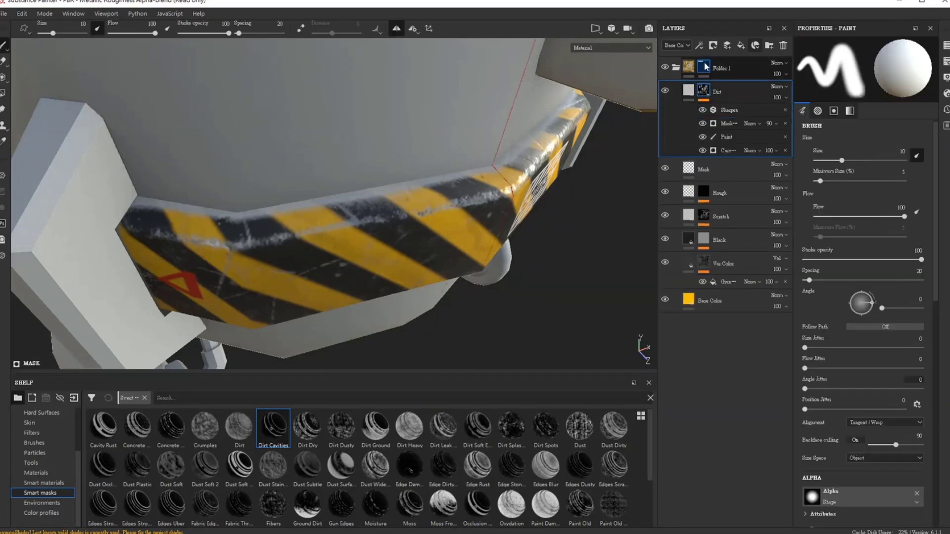
right_click(721, 122)
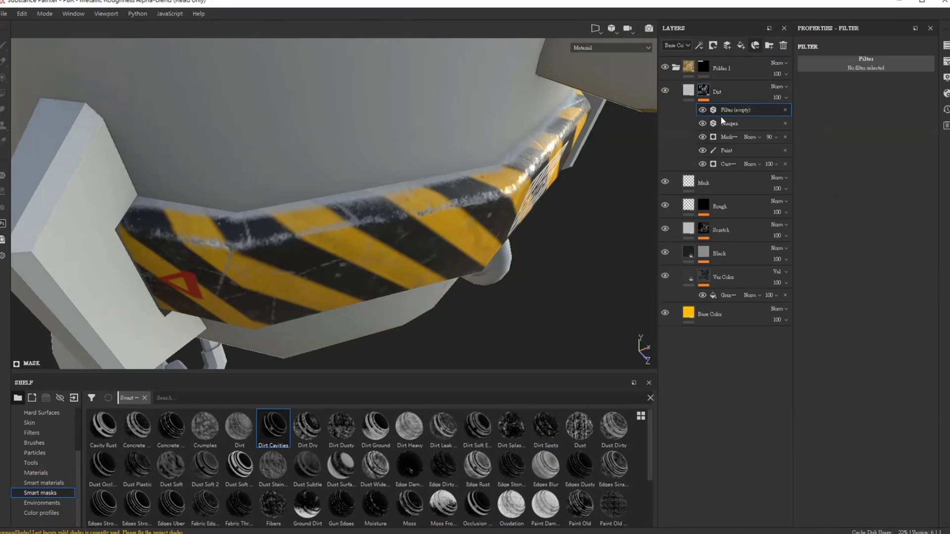
left_click(786, 111)
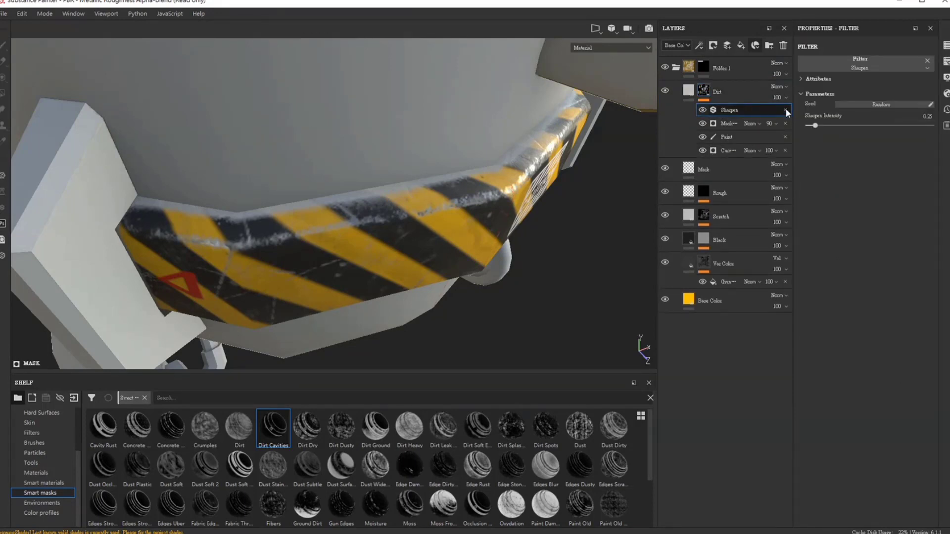
left_click(785, 109)
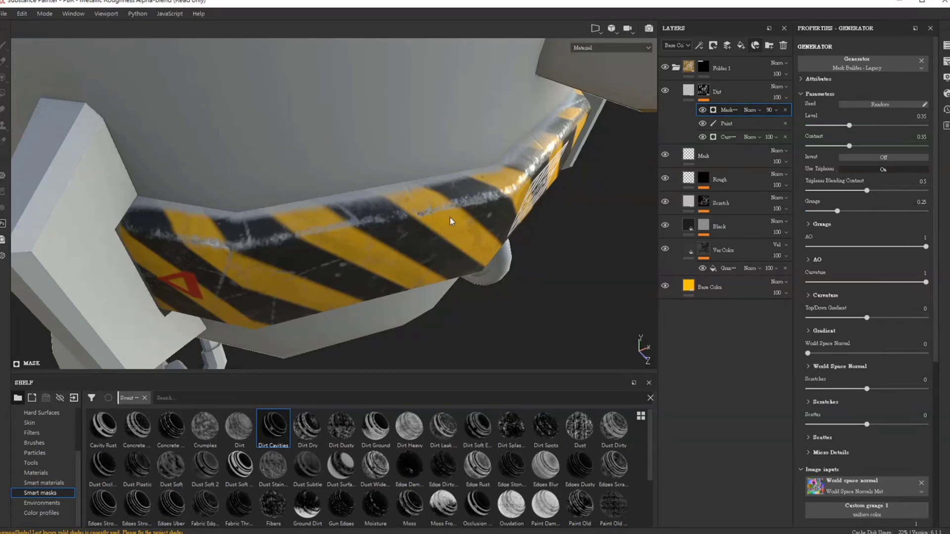
right_click_drag(297, 220, 289, 166, "alt")
left_click(690, 91)
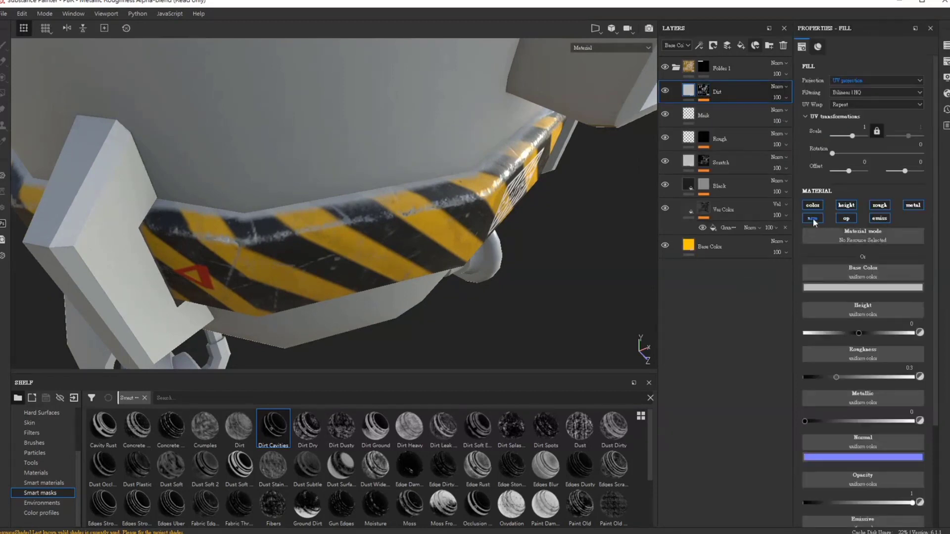
Turn off the normal, opacity, emissive and metallic channels on the Dirt fill
left_click(879, 218)
left_click(846, 218)
left_click(813, 219)
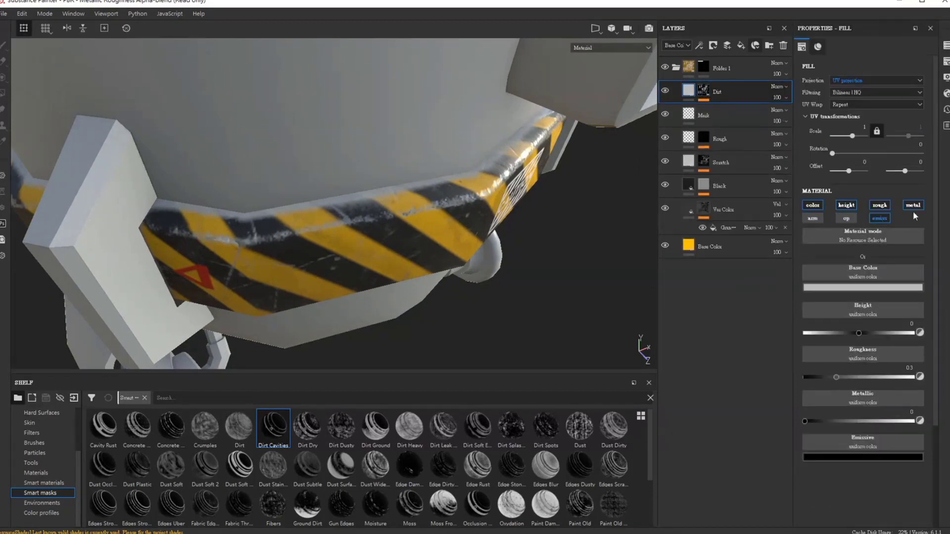
left_click(914, 206)
left_click(849, 204)
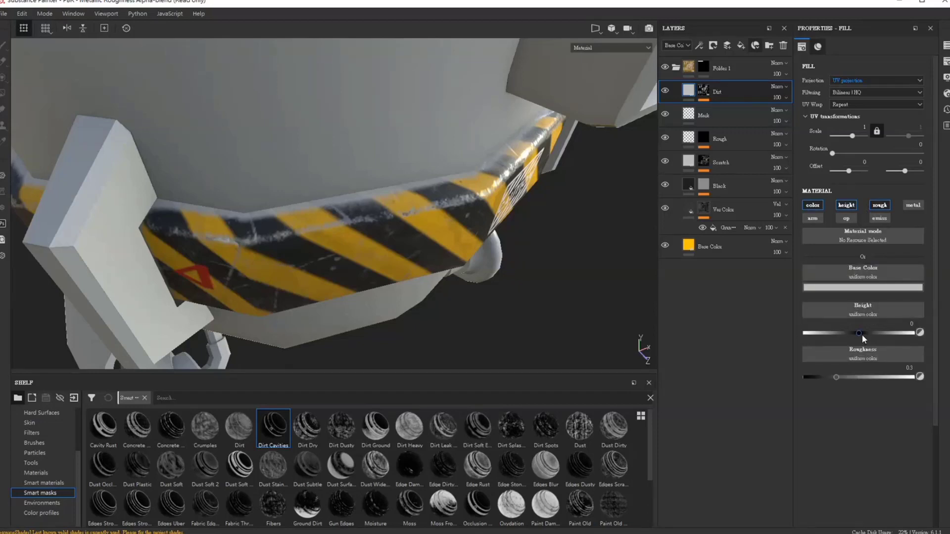
Set the dirt height to 0.036 and lower its roughness to 0.1712
left_click(861, 333)
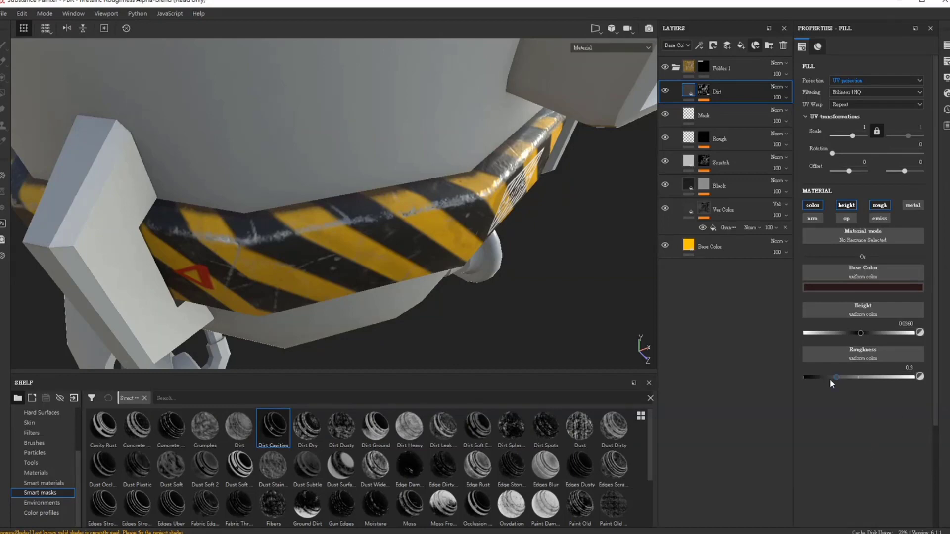
left_click_drag(834, 378, 821, 378)
mouse_move(269, 212)
left_mouse_down("alt")
mouse_move(270, 190)
mouse_move(471, 250)
mouse_move(541, 219)
mouse_move(509, 202)
mouse_move(365, 224)
mouse_move(415, 250)
left_mouse_up("alt")
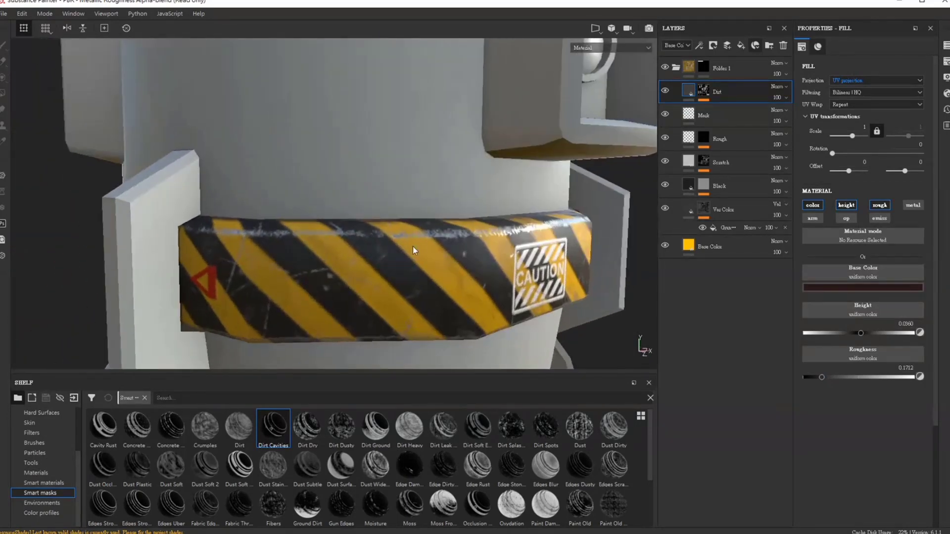
scroll(415, 251, "down", 3)
mouse_move(371, 159)
left_mouse_down("alt")
mouse_move(364, 127)
mouse_move(454, 303)
mouse_move(413, 321)
left_mouse_up("alt")
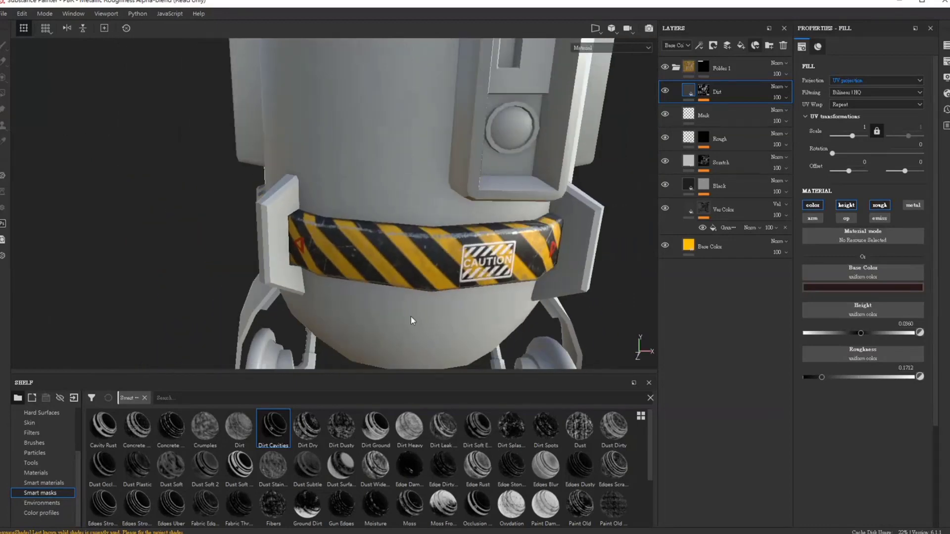
Rename Folder 1 to Belt
left_click(730, 67)
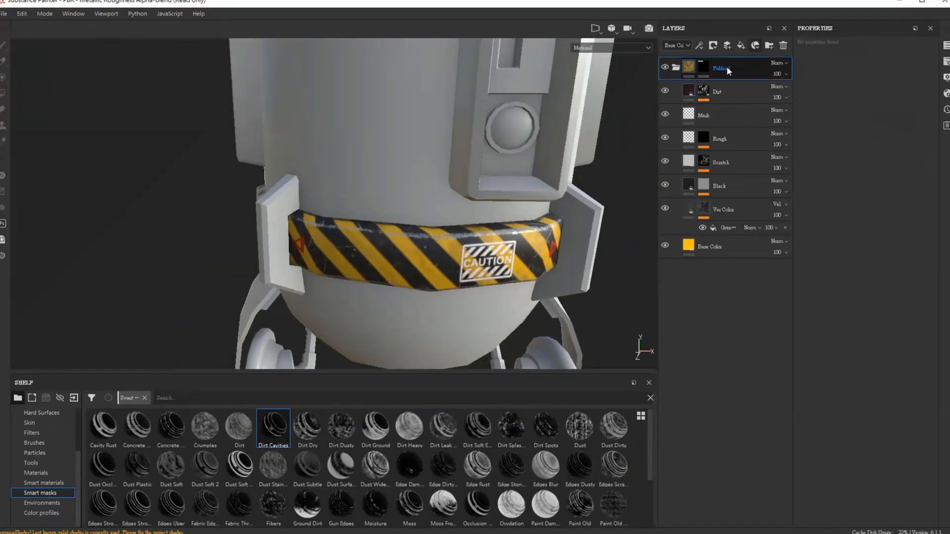
double_click(726, 66)
type("B")
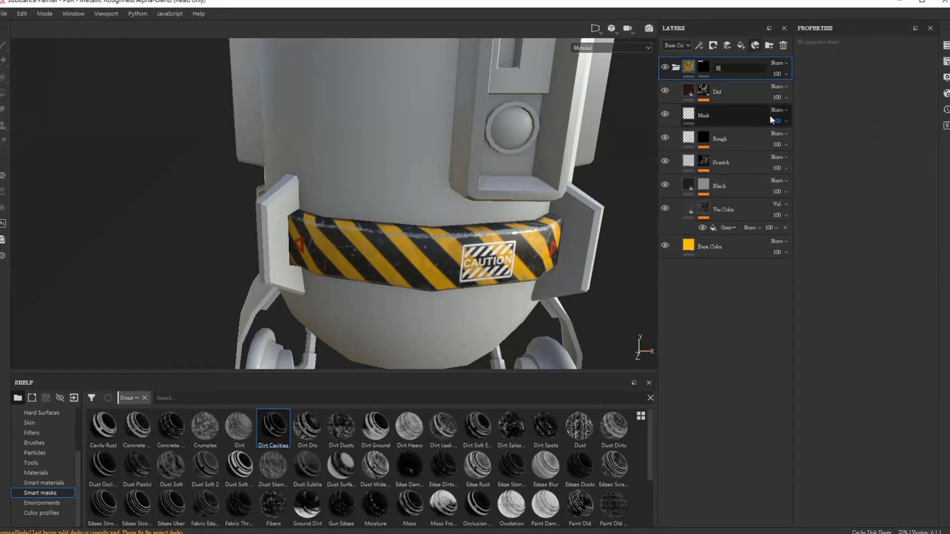
type("elt")
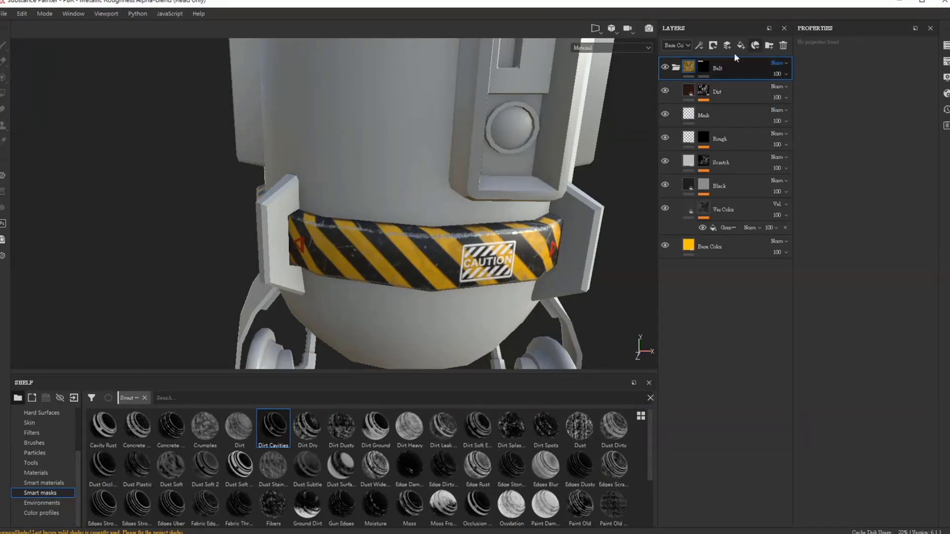
left_click(678, 72)
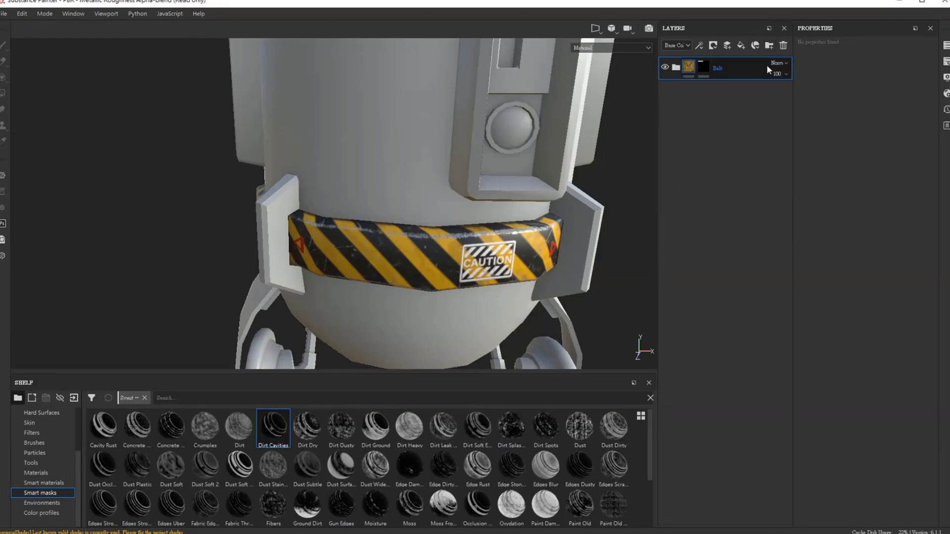
Add a new empty folder above Belt and begin renaming it
left_click(770, 46)
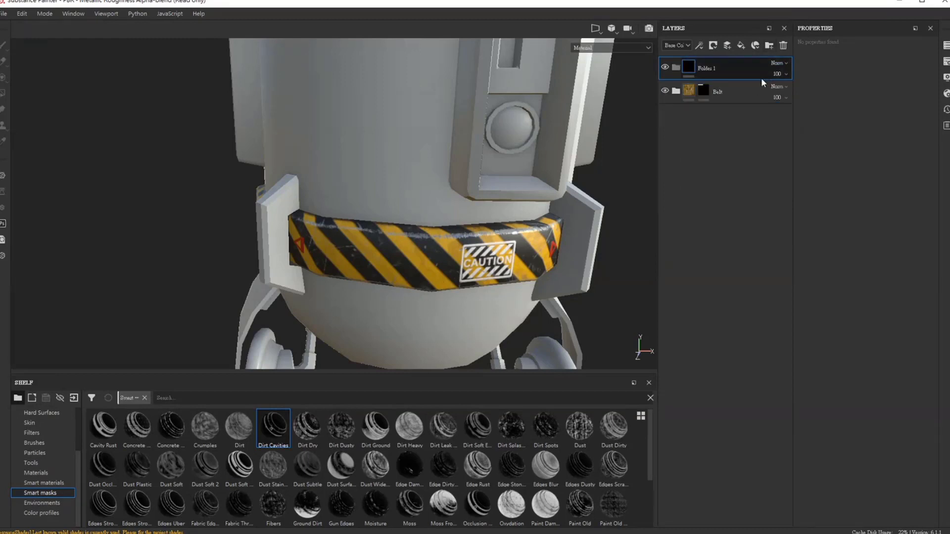
double_click(707, 67)
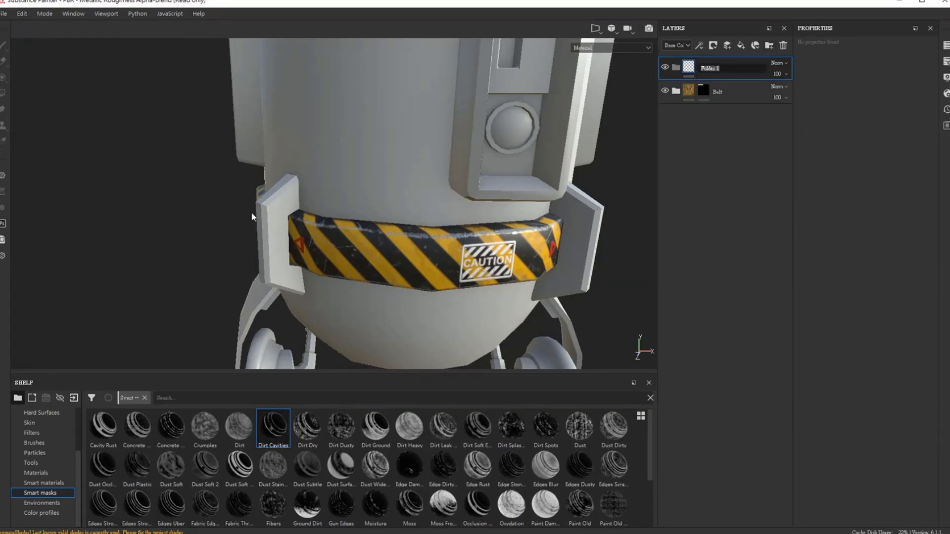
key("End")
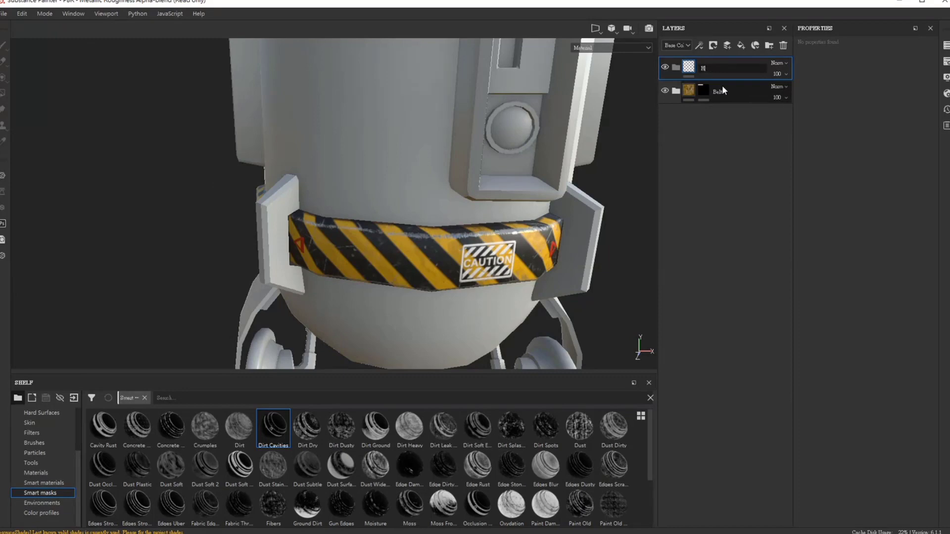
Name the folder Handle and give it a black mask with whole-mesh polygon fill
type("andle")
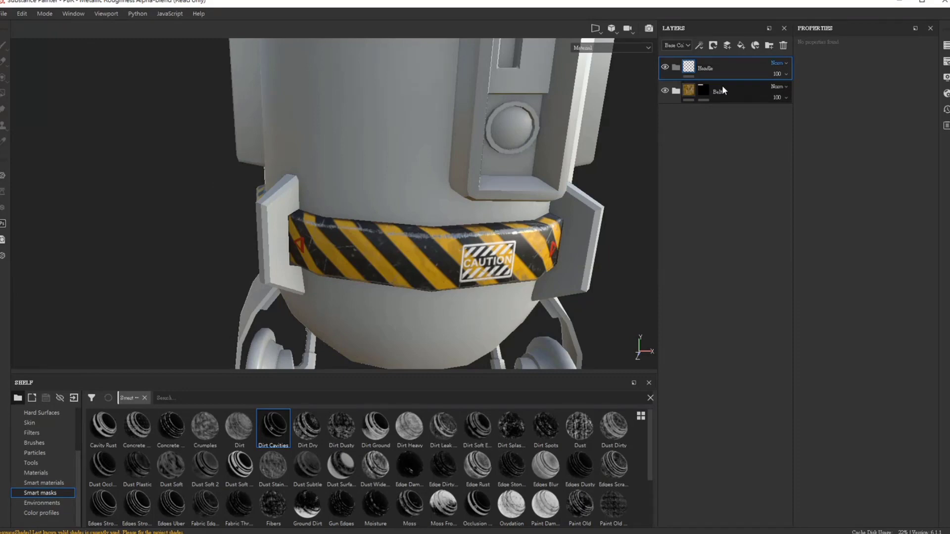
key("Return")
left_click(717, 45)
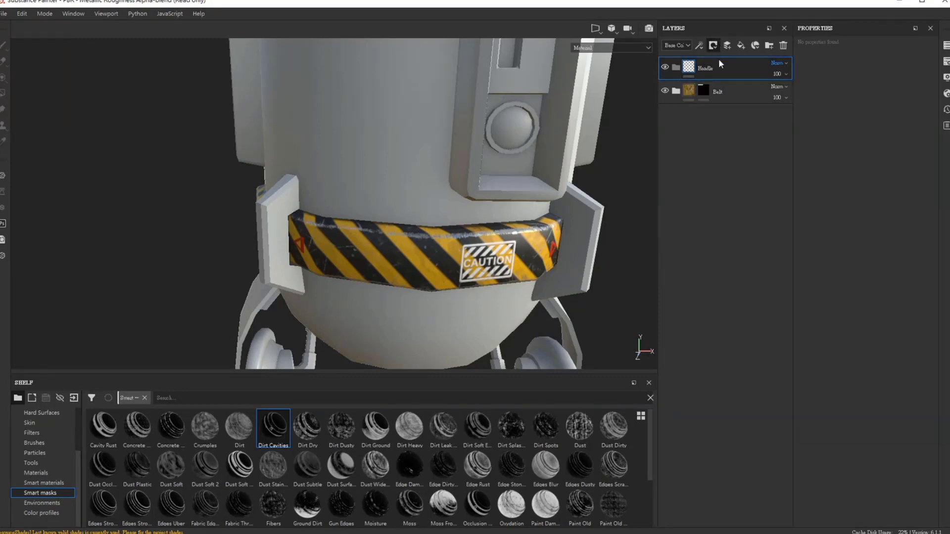
left_click(3, 93)
left_click(862, 47)
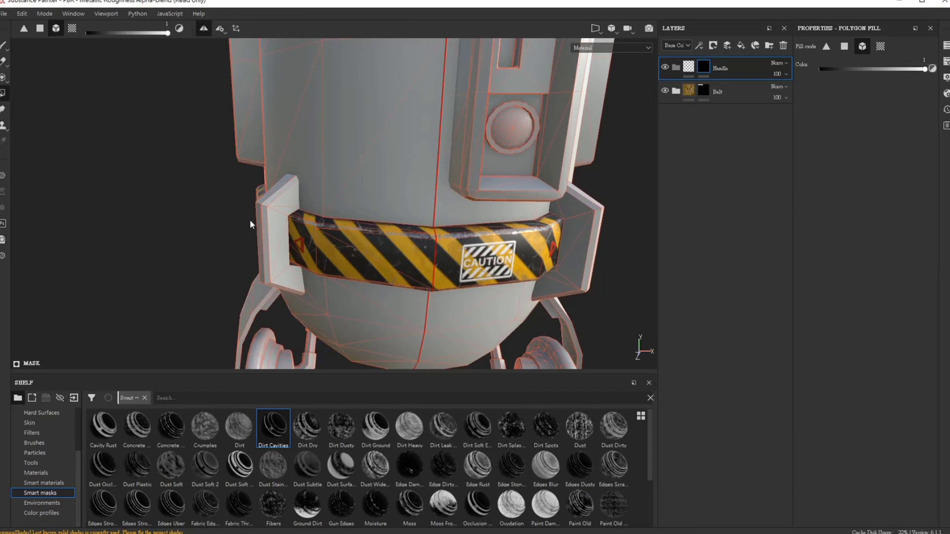
Confirm the Handle name and add a new fill layer at the top of the stack
mouse_move(121, 240)
left_mouse_down("alt")
mouse_move(209, 219)
mouse_move(176, 196)
left_mouse_up("alt")
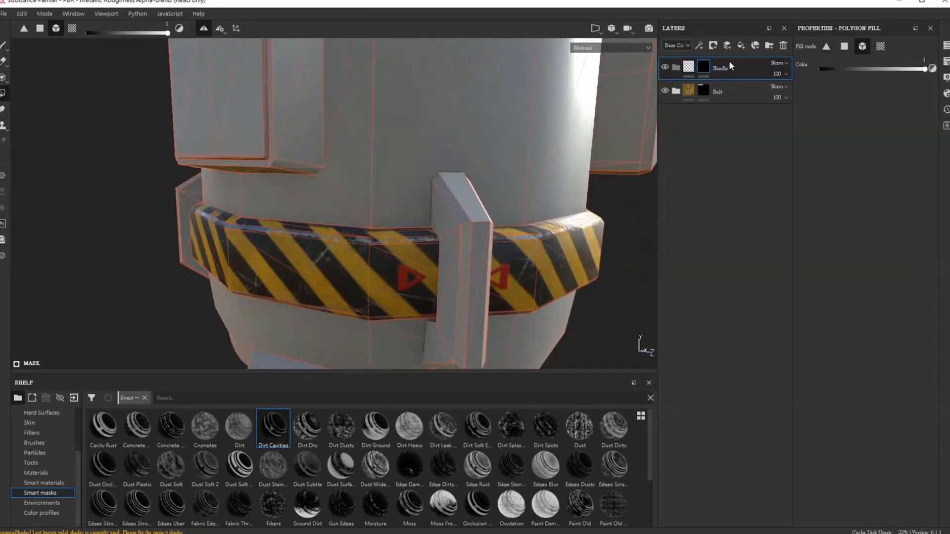
key("Return")
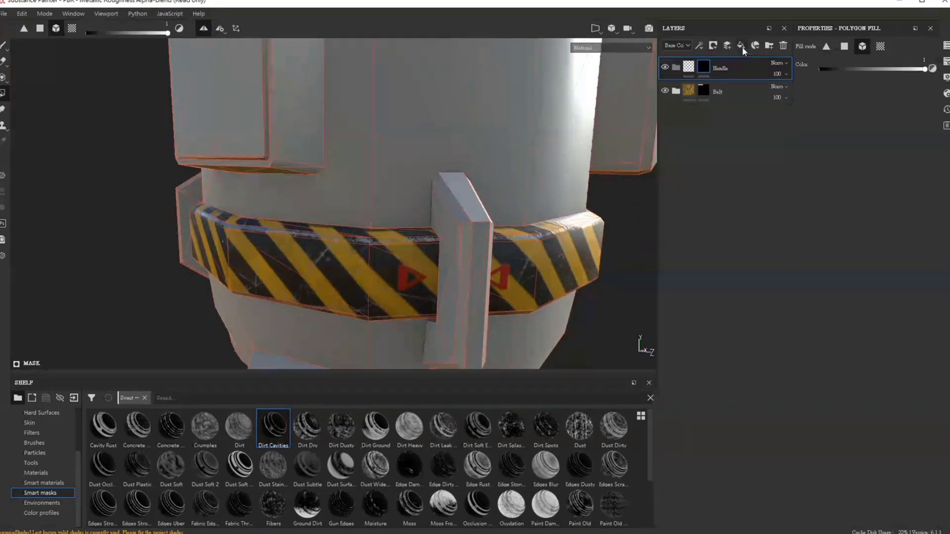
left_click(741, 46)
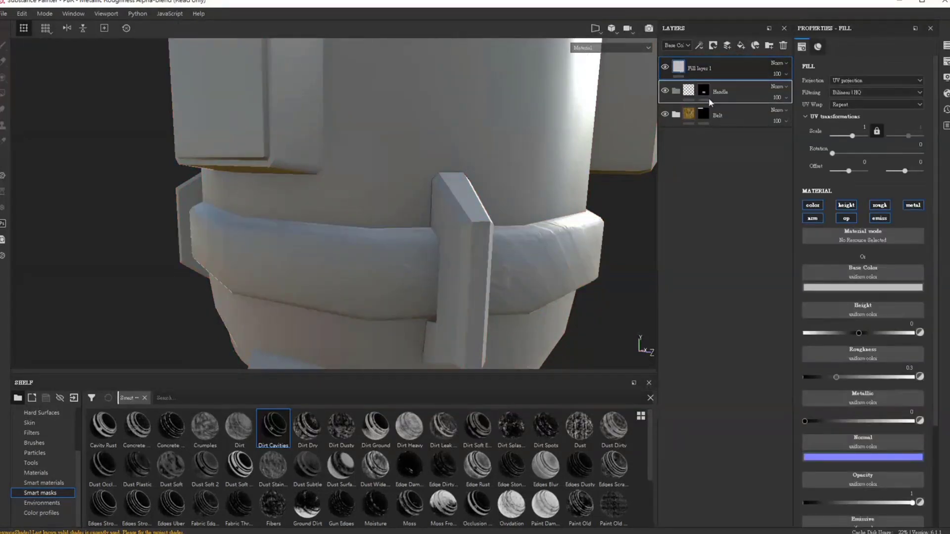
Move Fill layer 1 into the Handle folder and check the folder mask in the UV view
left_click_drag(696, 98, 695, 63)
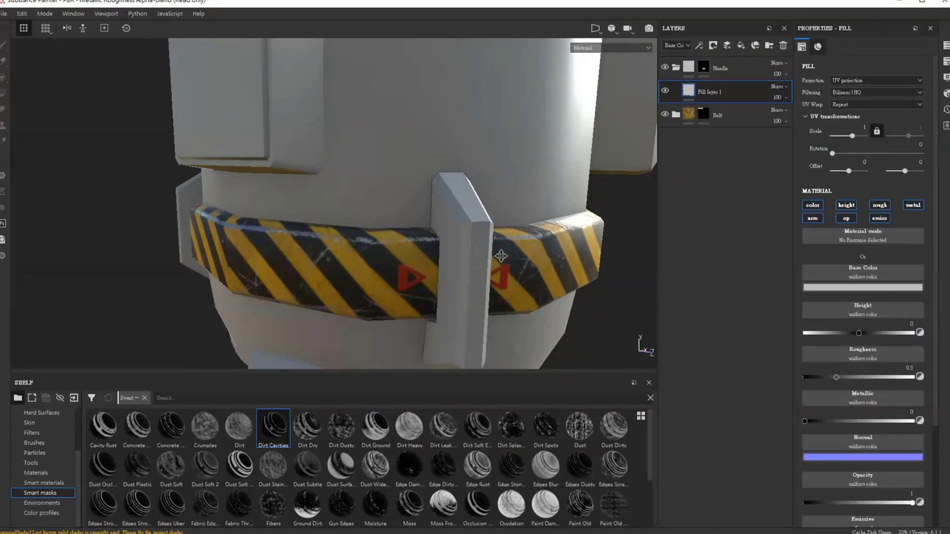
scroll(500, 256, "down", 3)
left_click_drag(501, 256, 445, 258, "alt")
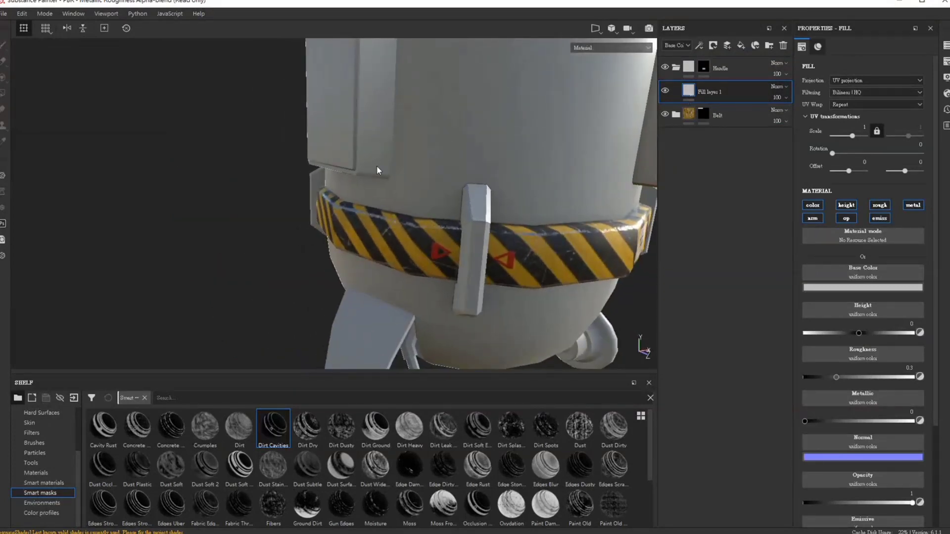
key("F2")
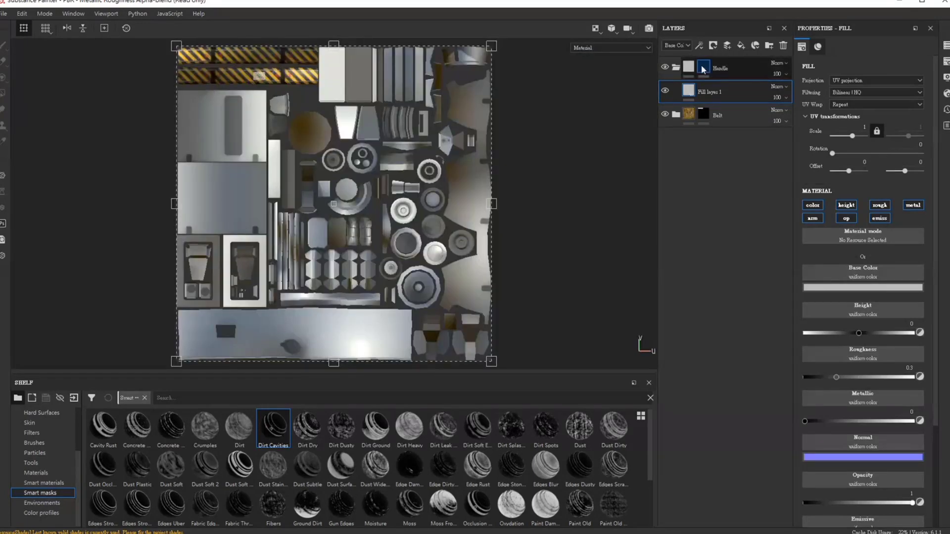
left_click(703, 69)
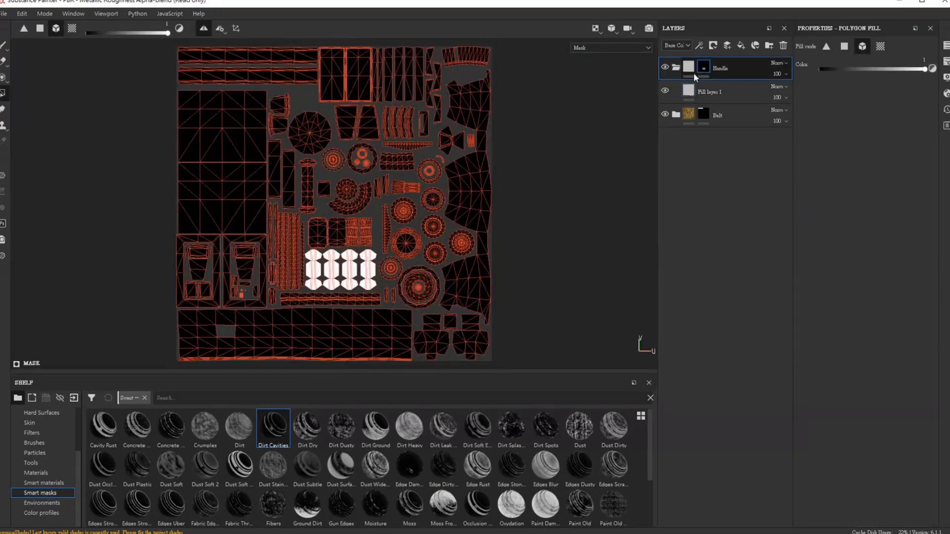
Rename Fill layer 1 to Base Color and return to the 3D view
left_click(713, 90)
double_click(722, 92)
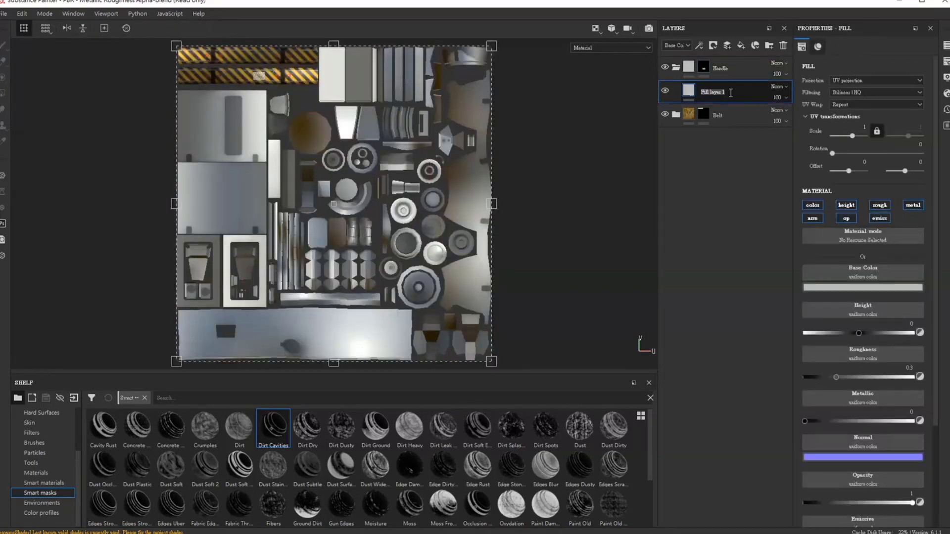
type("Base Color")
left_click(692, 72)
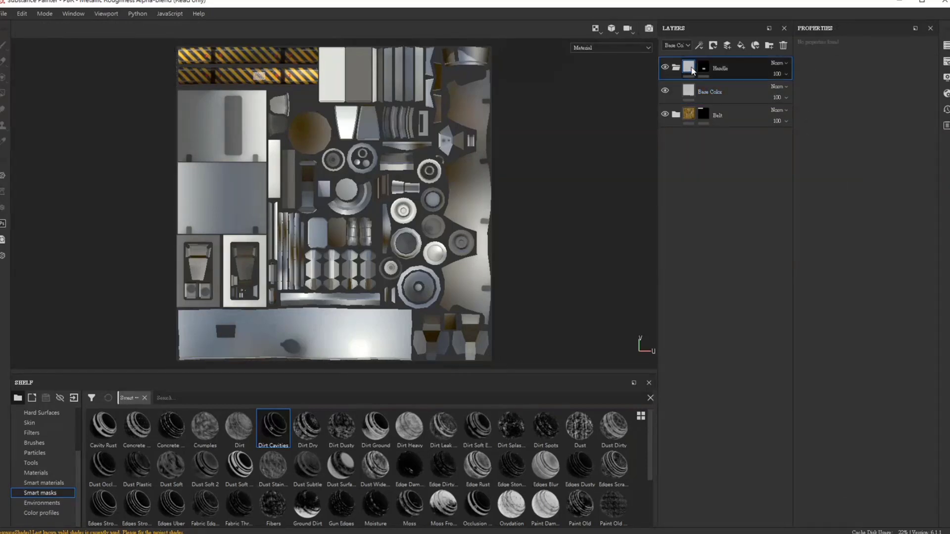
key("F2")
left_click(688, 90)
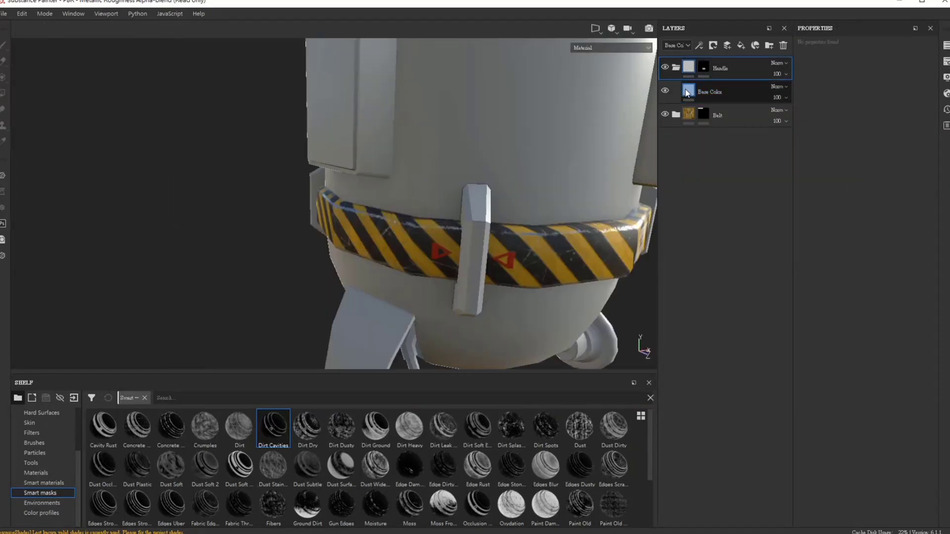
Disable the normal, opacity, metallic and emissive channels on the handle fill
left_click(812, 218)
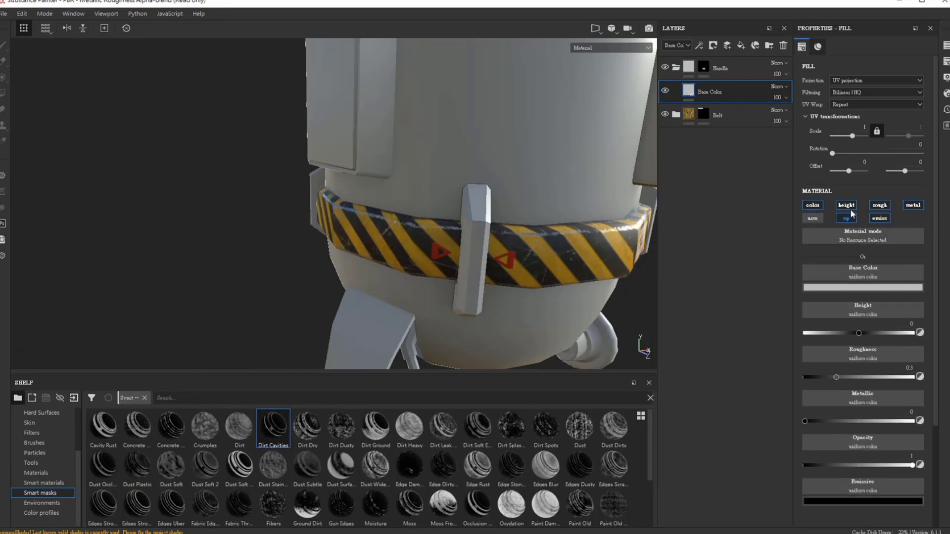
left_click(846, 218)
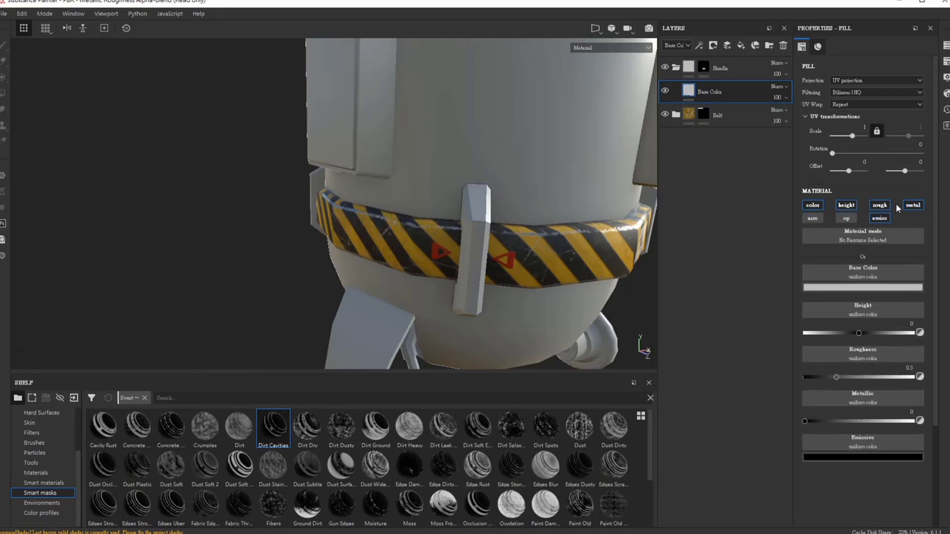
left_click(913, 205)
left_click(879, 218)
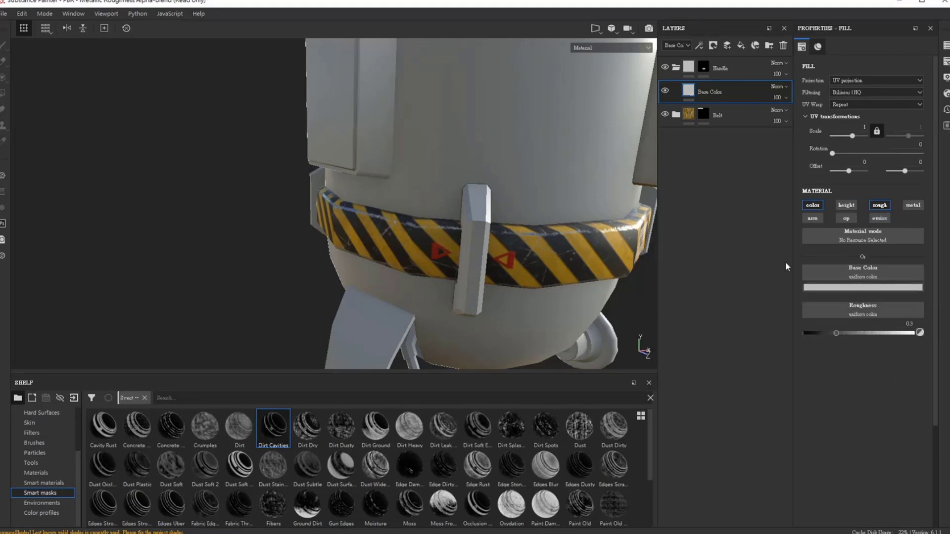
Make the handle fill red with roughness about 0.39
left_click(863, 287)
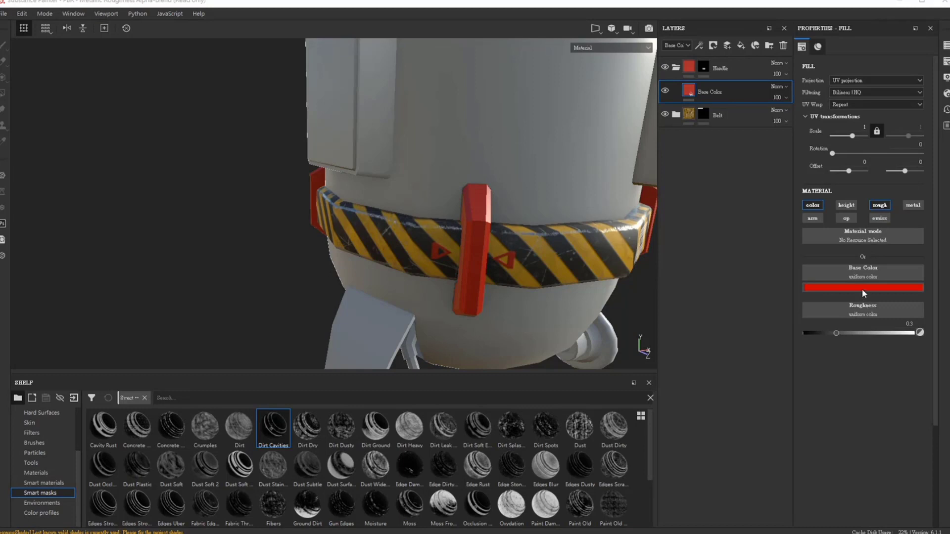
left_click(834, 331)
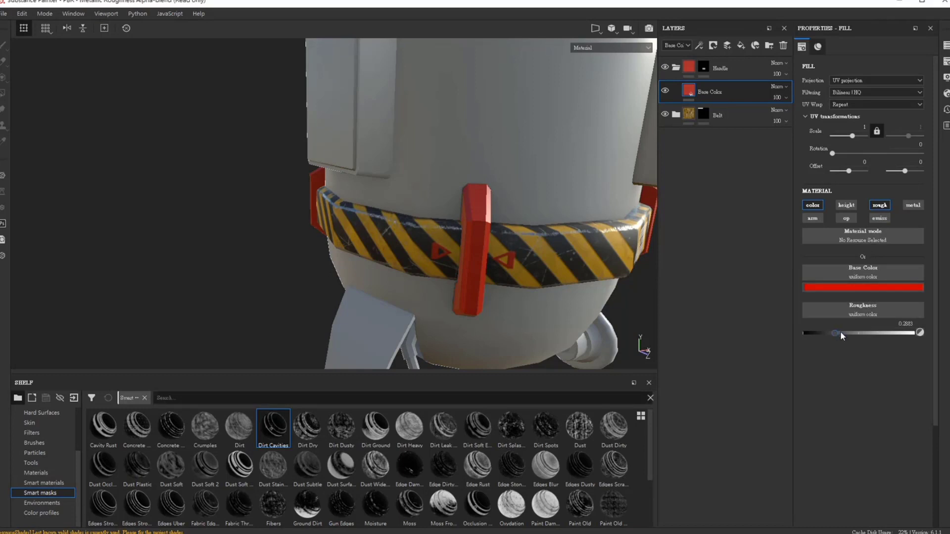
left_click_drag(841, 331, 846, 333)
mouse_move(534, 170)
left_mouse_down("alt")
mouse_move(573, 260)
mouse_move(479, 275)
mouse_move(556, 268)
left_mouse_up("alt")
scroll(479, 275, "up", 3)
scroll(480, 269, "up", 2)
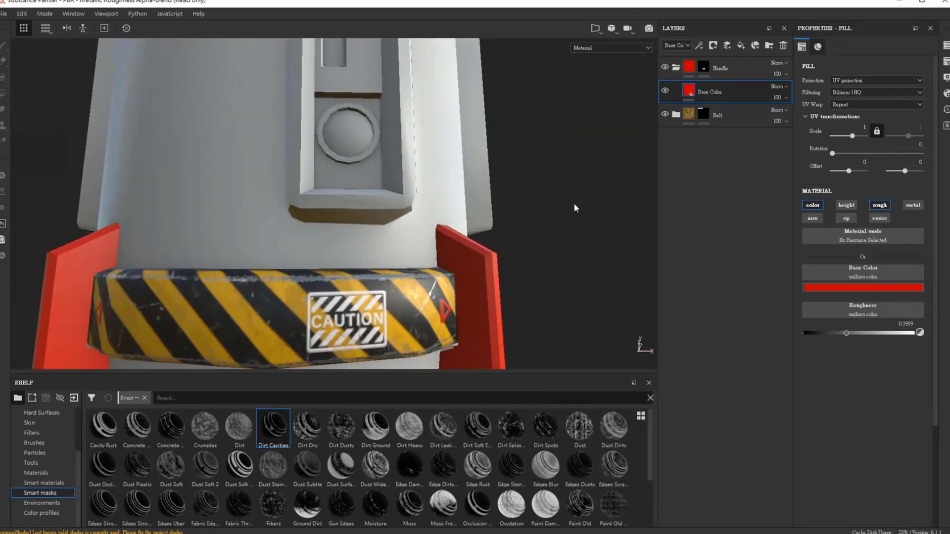
key("p")
left_click_drag(572, 170, 559, 253, "alt")
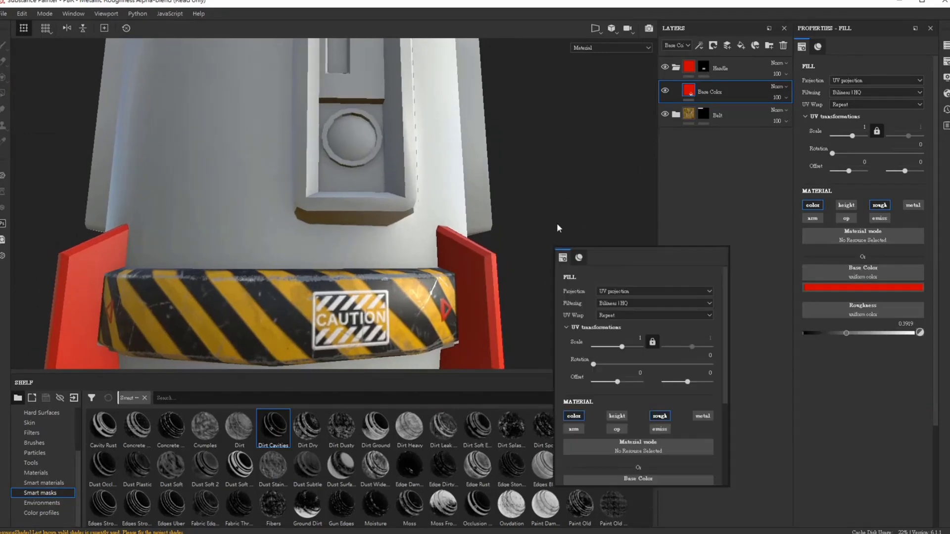
mouse_move(560, 213)
right_mouse_down("shift")
mouse_move(530, 217)
mouse_move(542, 221)
right_mouse_up("shift")
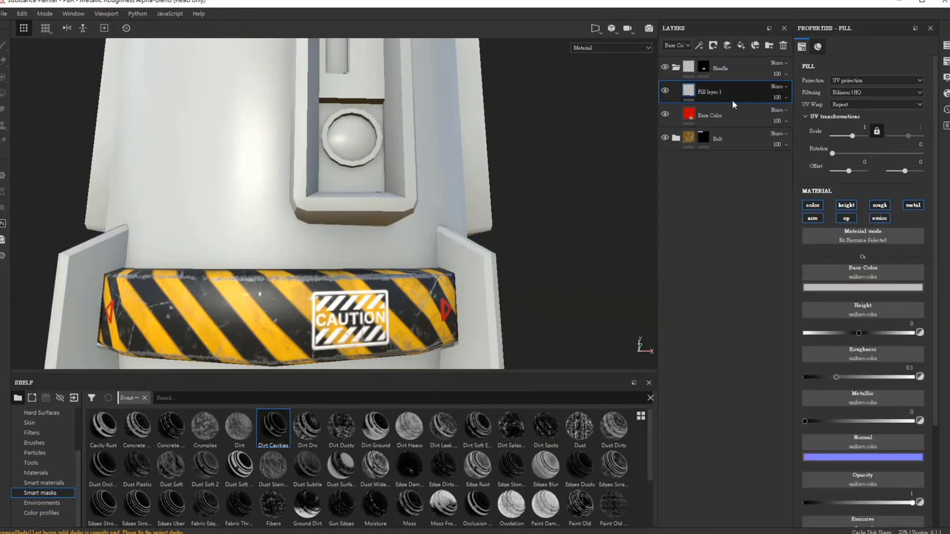
Disable the normal, opacity, height, emissive and metallic channels on Fill layer 1
left_click(812, 218)
left_click(846, 219)
left_click(846, 206)
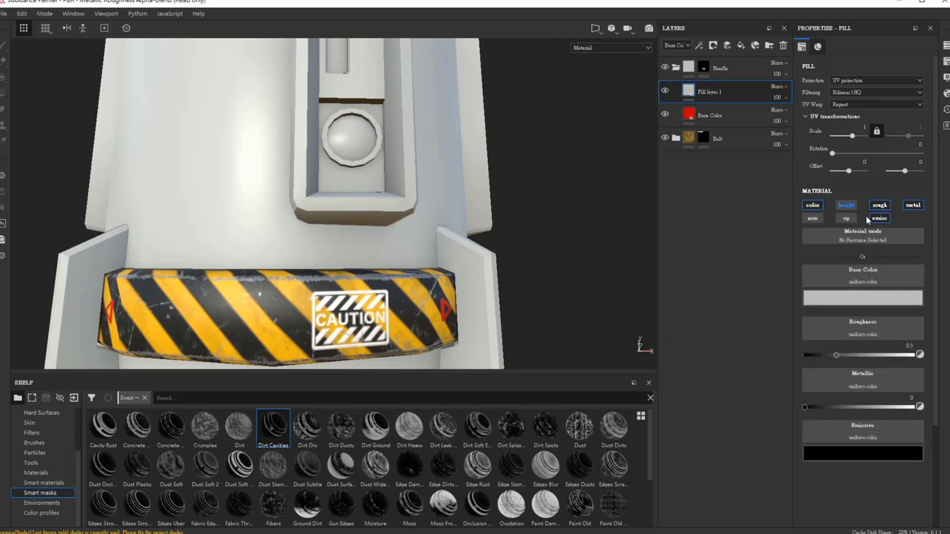
left_click(873, 218)
left_click(912, 205)
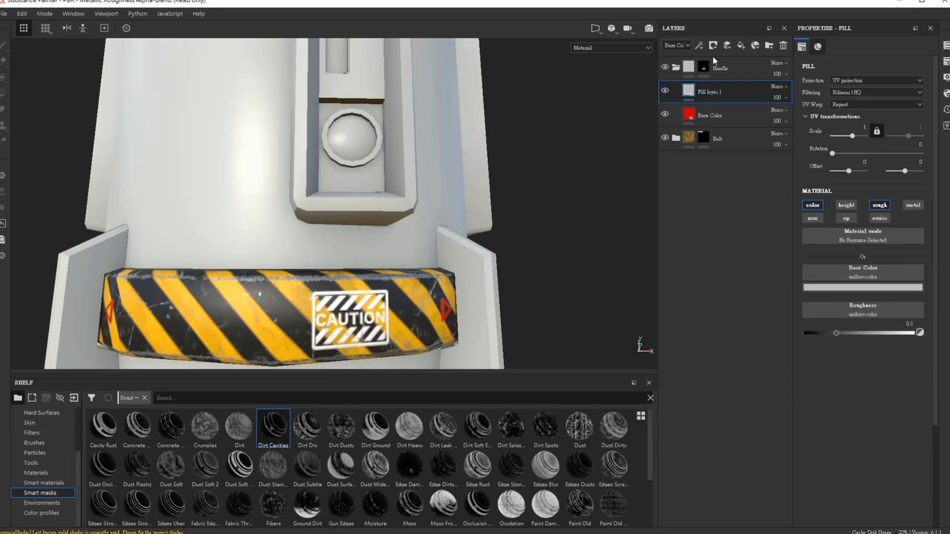
Add a black mask to Fill layer 1 and select the fill effect inside it
right_click(738, 75)
left_click(727, 130)
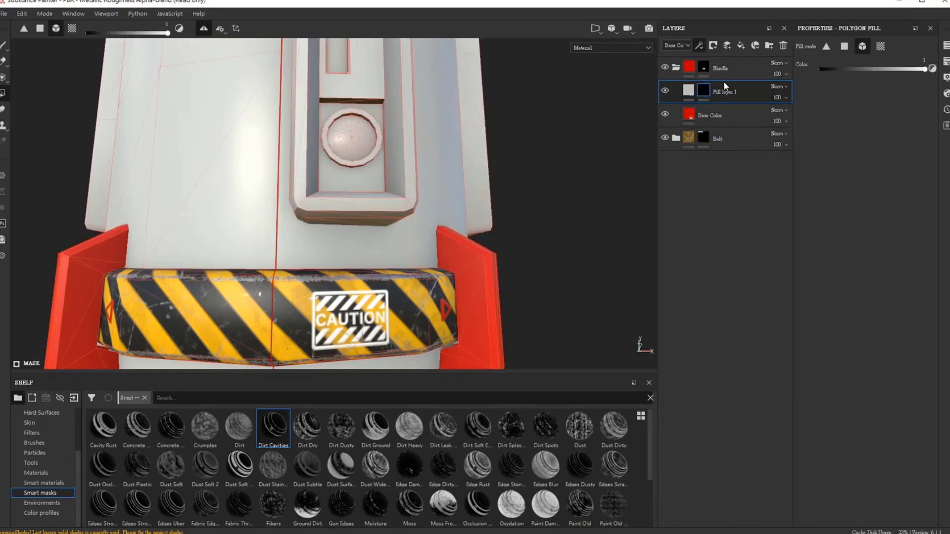
left_click(688, 89)
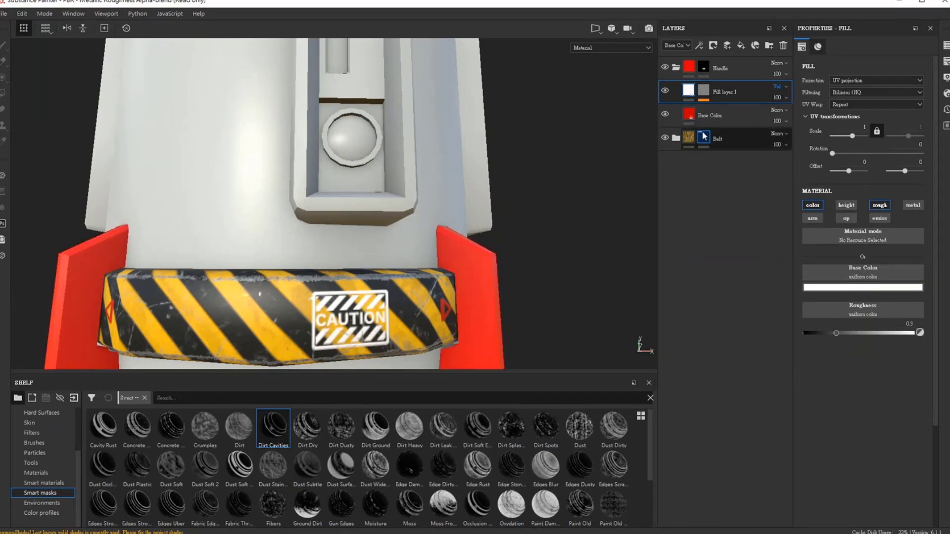
left_click(703, 93)
left_click(735, 111)
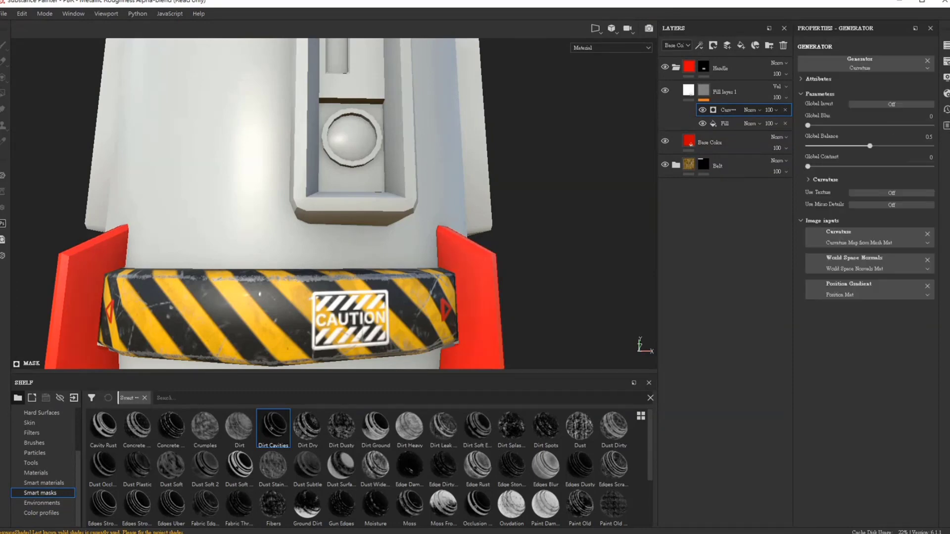
Set the Curvature generator's Global Blur to 2.54 and Global Balance to 0.21
right_click_drag(535, 225, 527, 256, "alt")
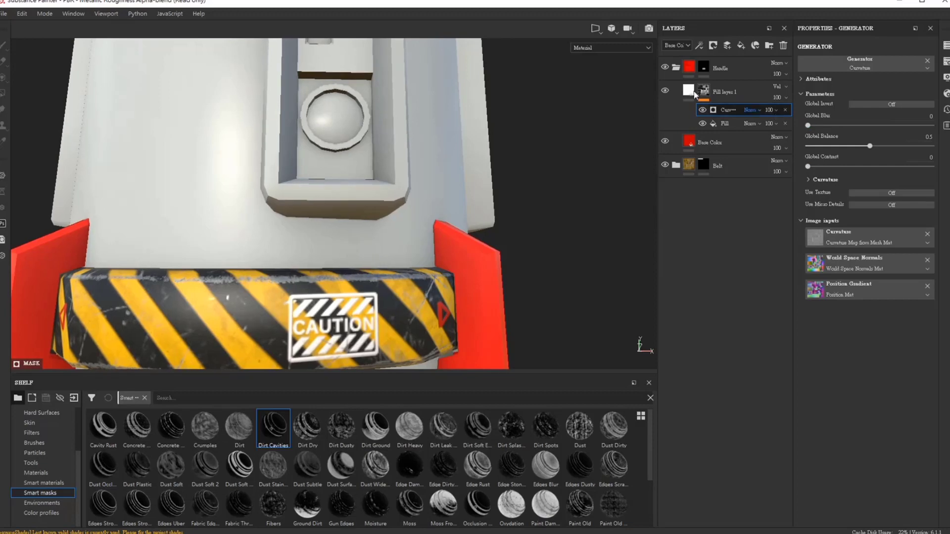
left_click(750, 123)
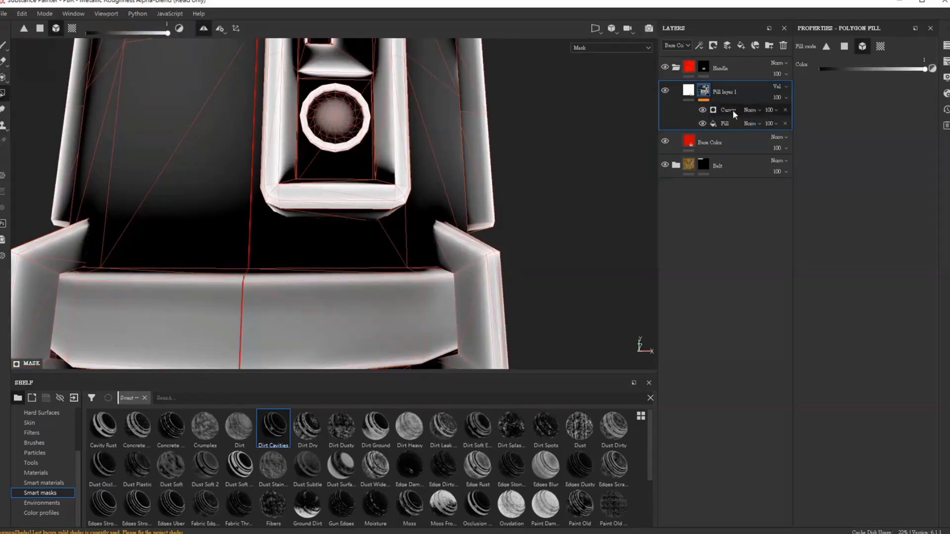
left_click(737, 127)
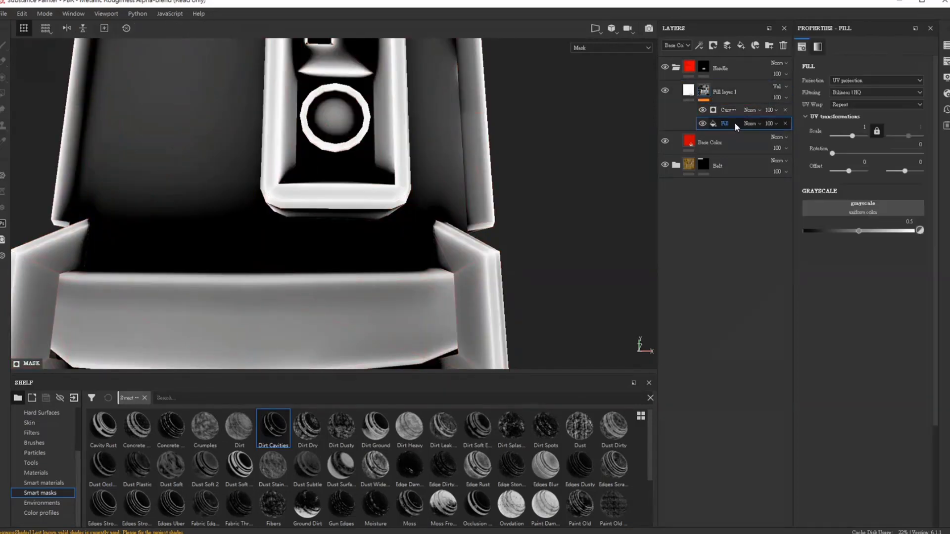
left_click(735, 111)
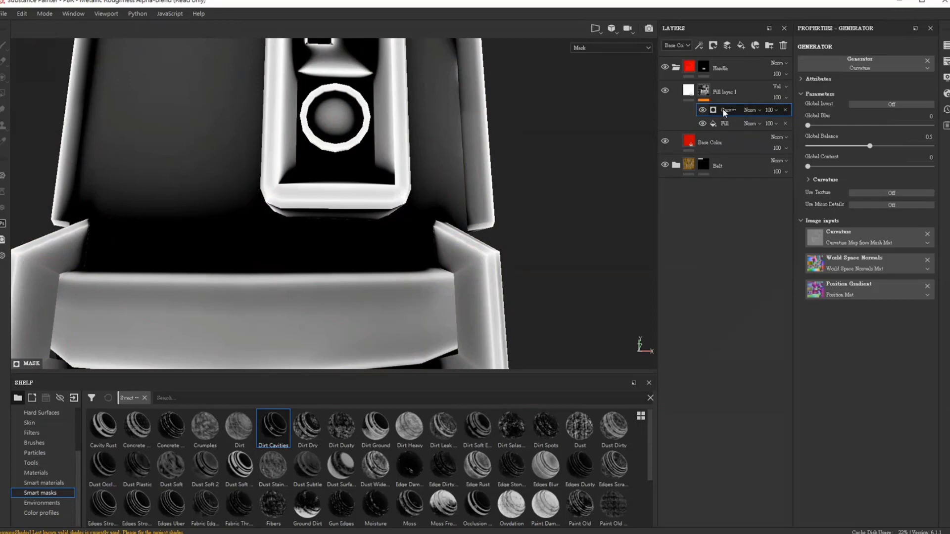
left_click_drag(808, 126, 835, 127)
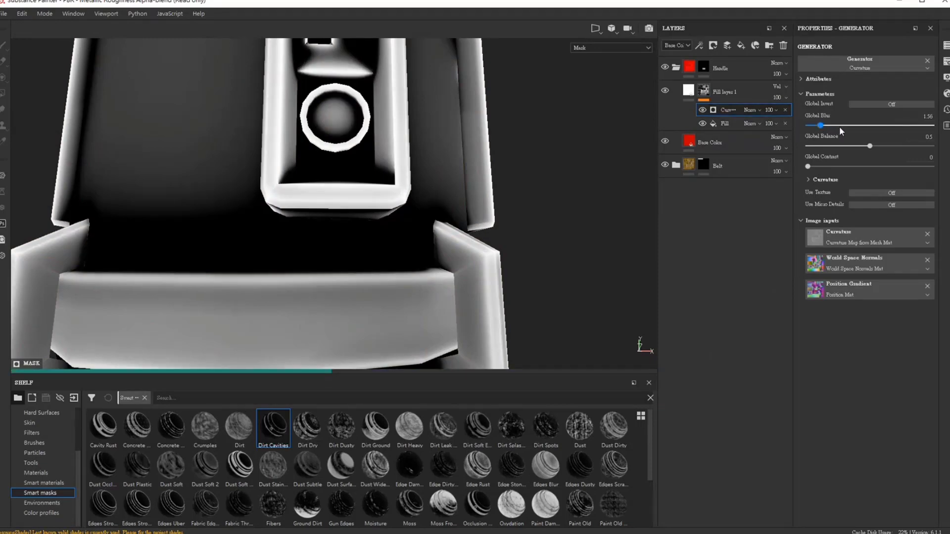
left_click(834, 126)
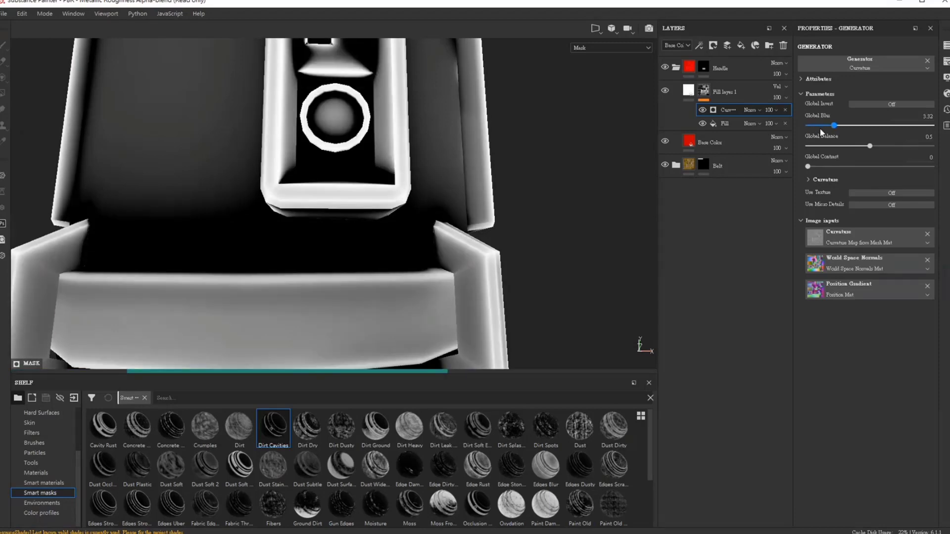
left_click(828, 130)
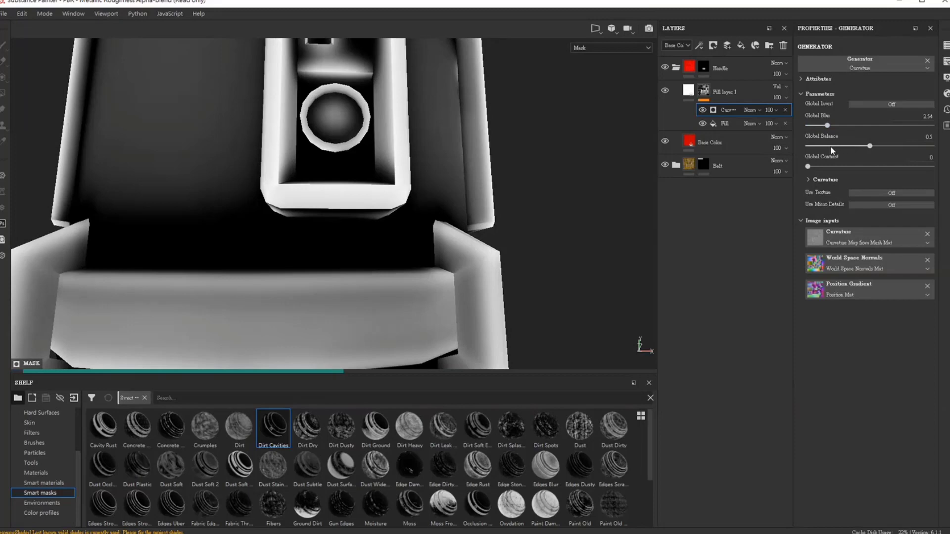
left_click(827, 147)
left_click_drag(828, 151, 829, 151)
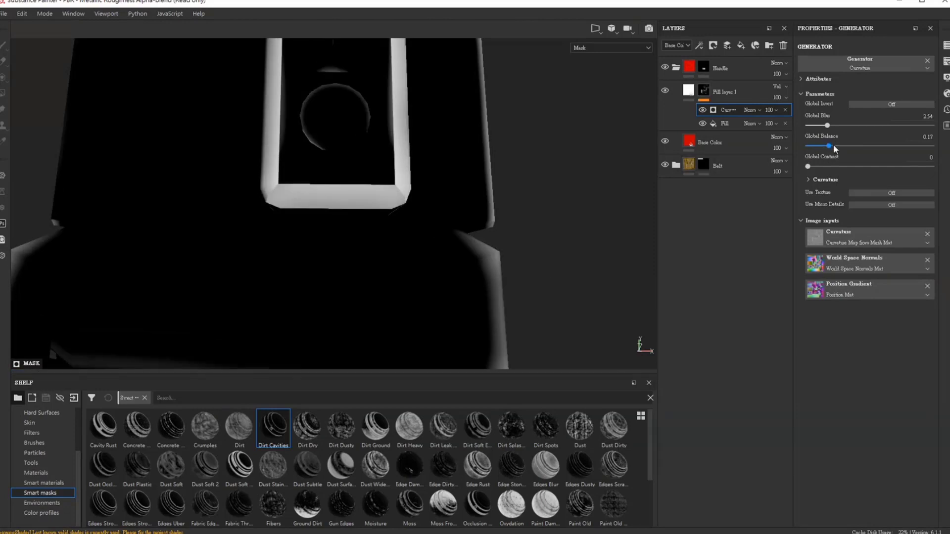
left_click(834, 148)
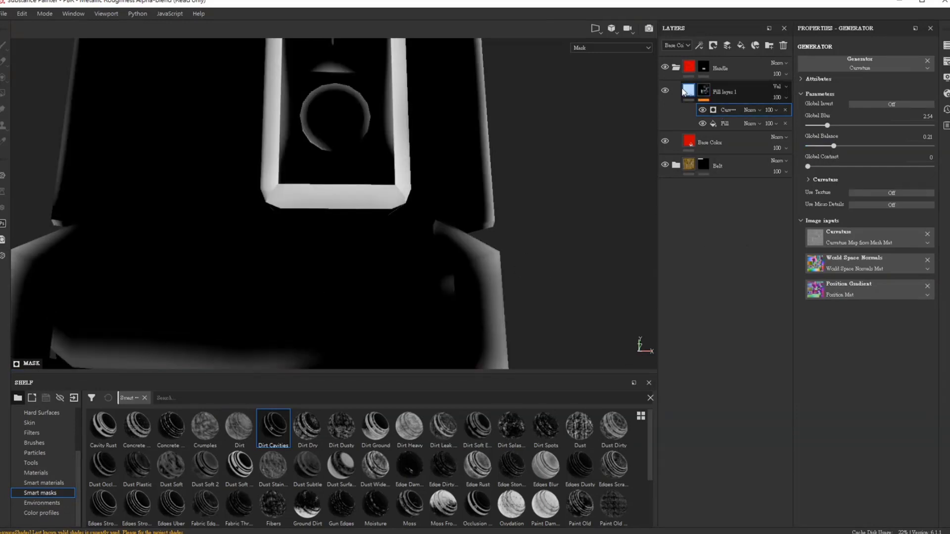
Lower Fill layer 1's opacity to 53
left_click(690, 91)
mouse_move(547, 262)
left_mouse_down("alt")
mouse_move(457, 270)
mouse_move(444, 221)
left_mouse_up("alt")
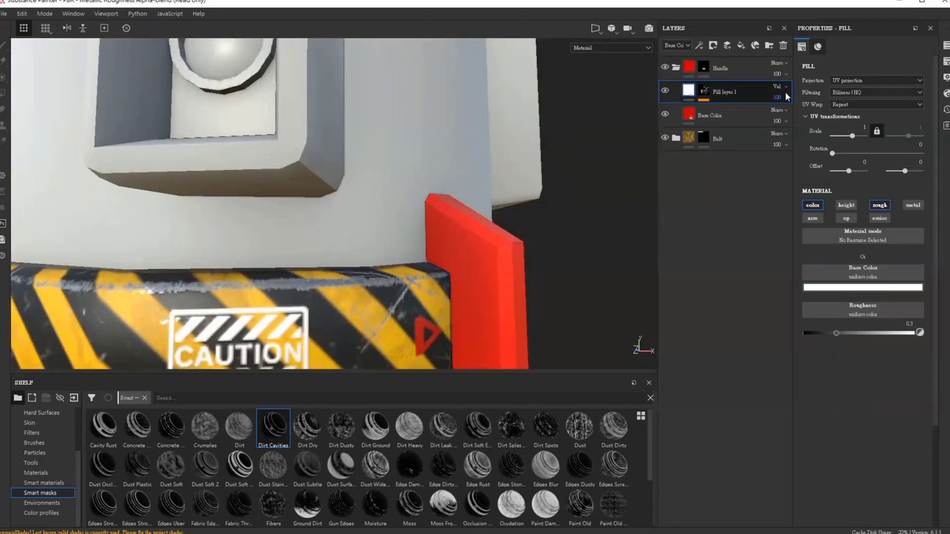
scroll(785, 95, "down", 1)
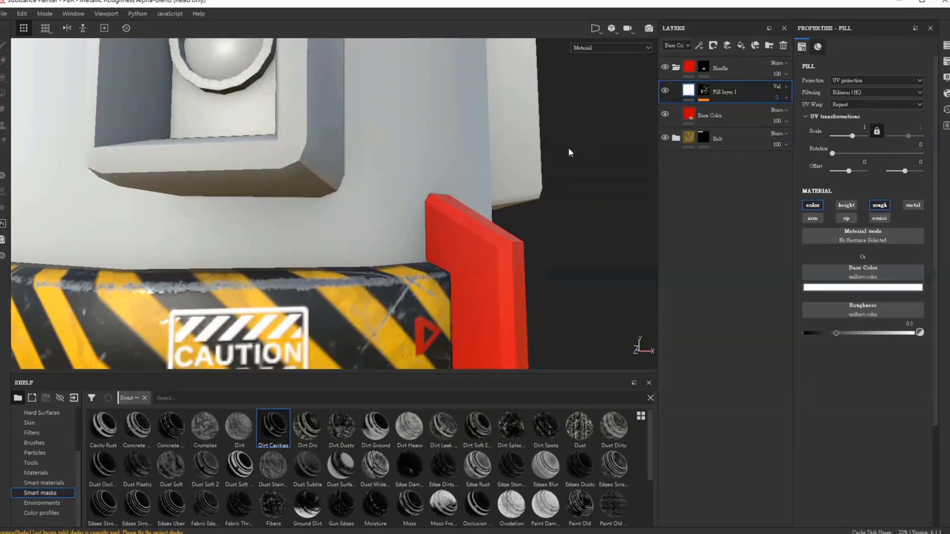
type("0")
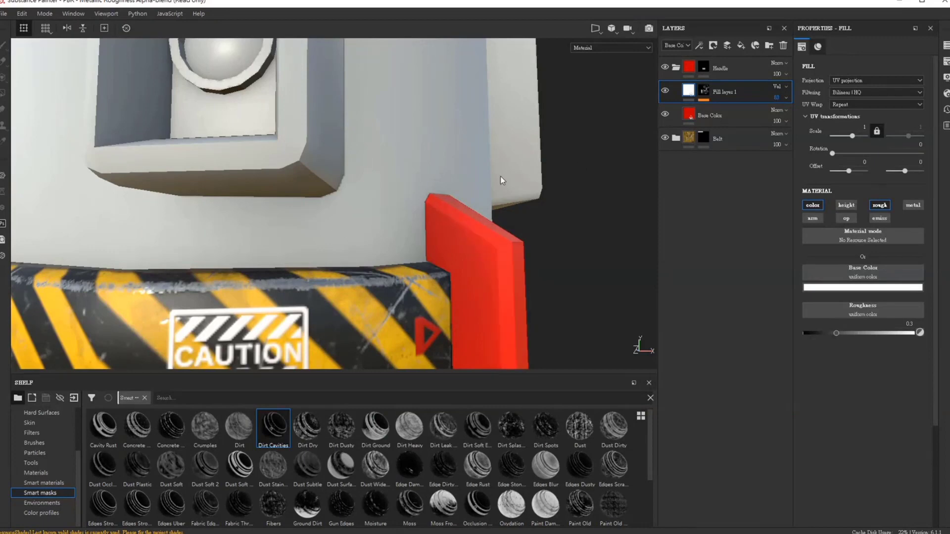
type("55")
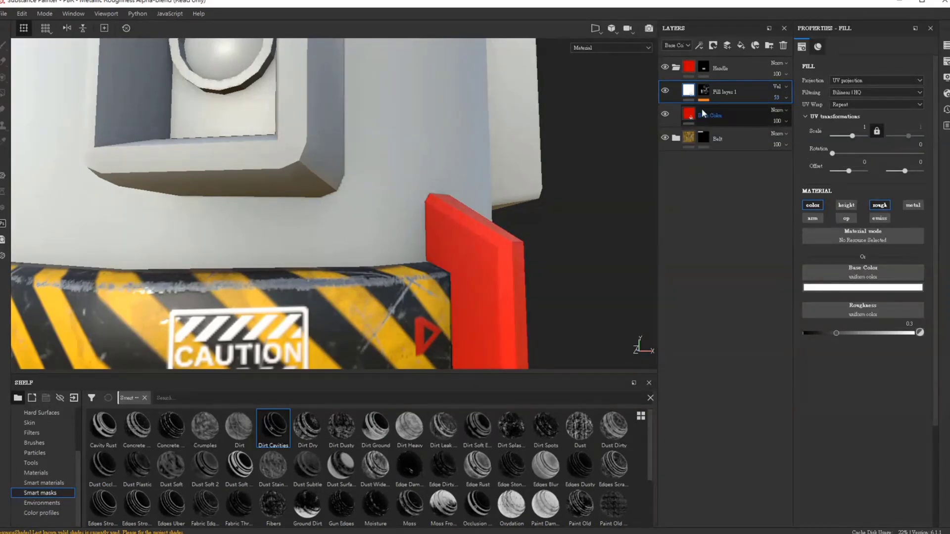
left_click(701, 86)
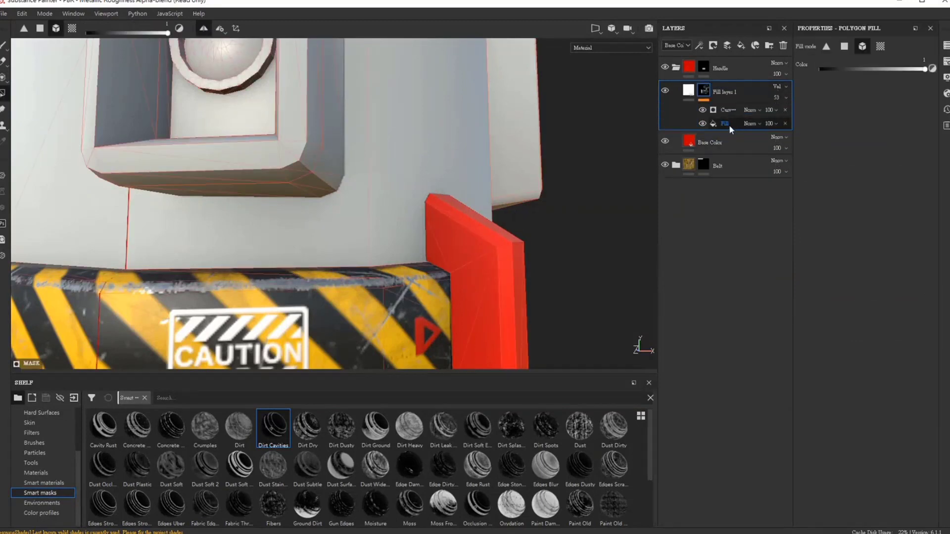
Drop the Clouds 3 procedural from the shelf into the mask fill's grayscale slot
left_click(731, 122)
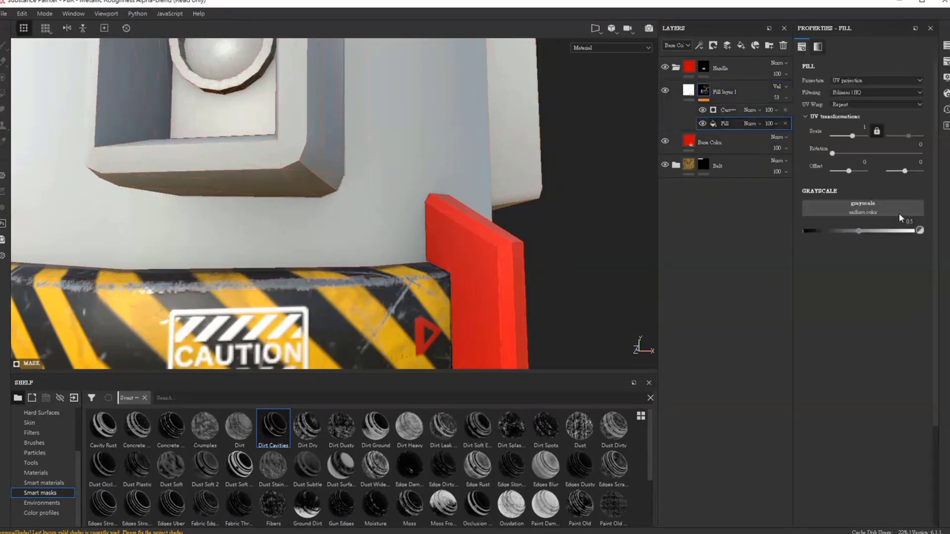
left_click(188, 398)
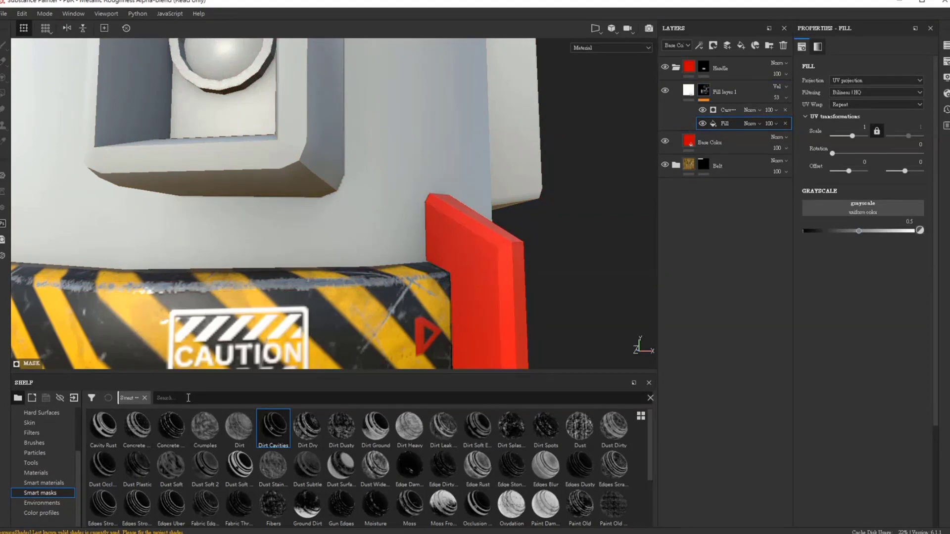
scroll(45, 445, "up", 3)
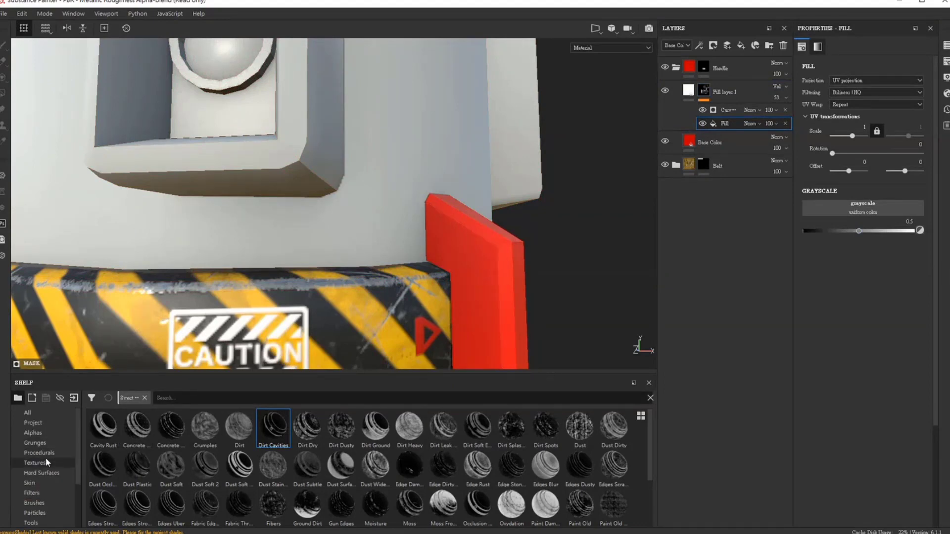
left_click(49, 454)
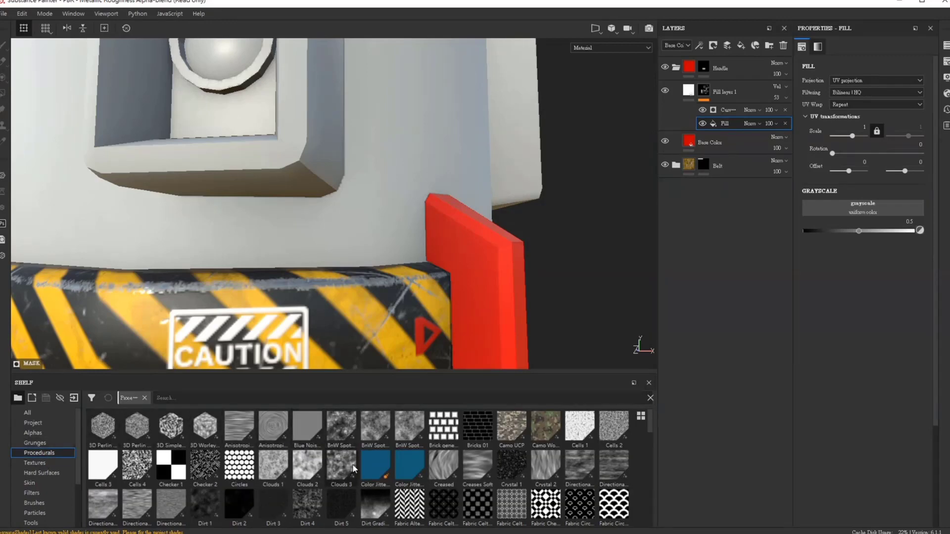
left_click_drag(341, 465, 867, 207)
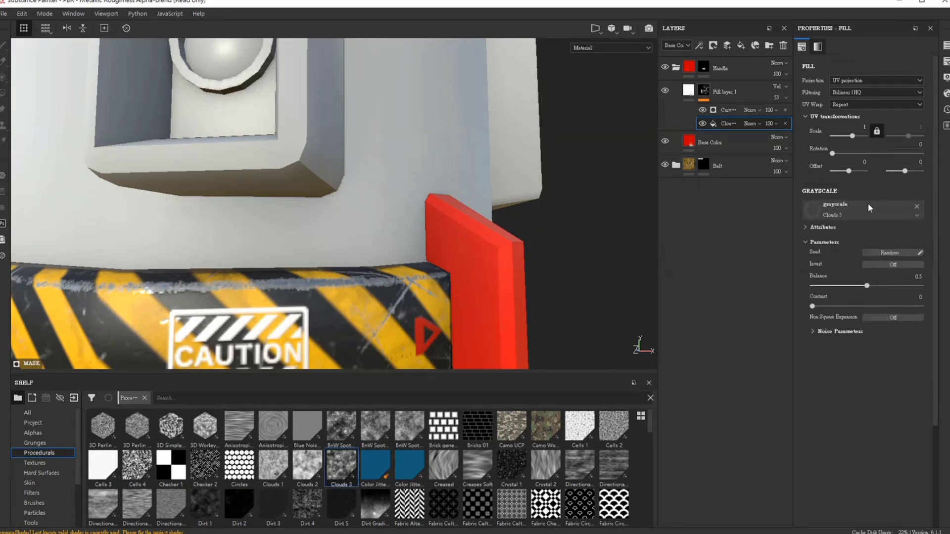
left_click(700, 87)
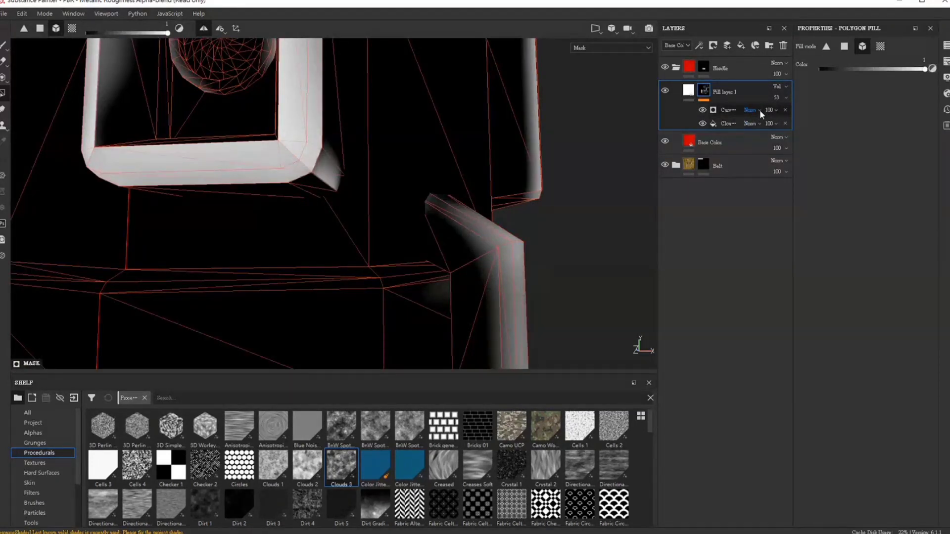
Set the Curvature blend to Multiply and swap the mask fill's noise to BnW Spot 1
left_click(784, 161)
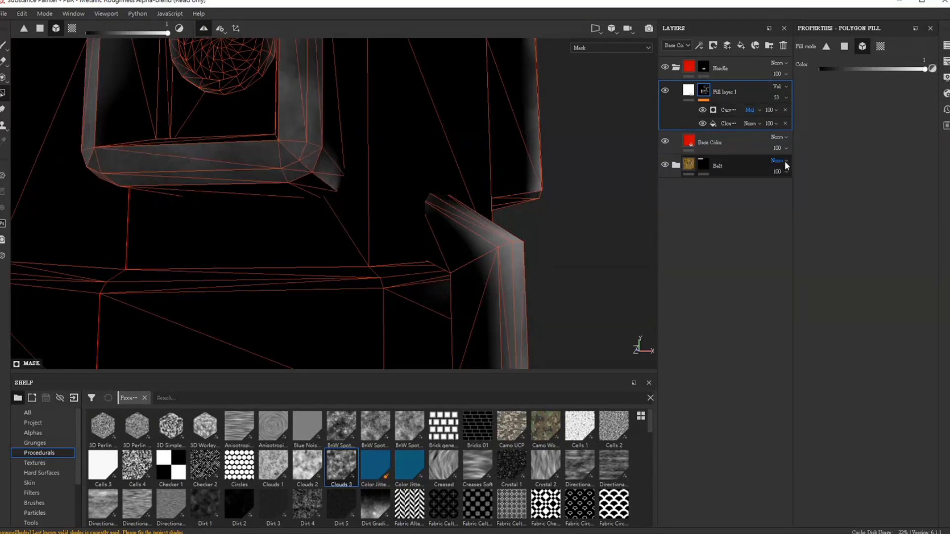
left_click(725, 123)
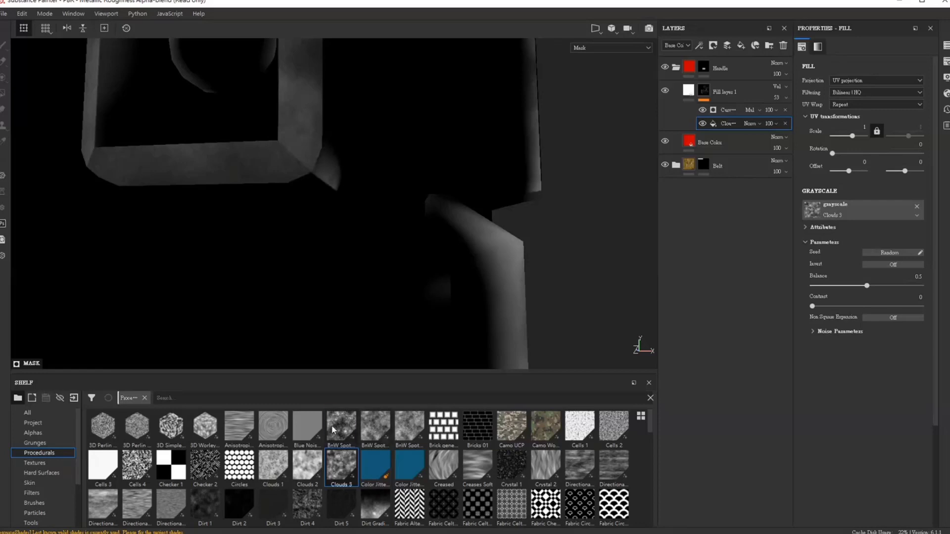
left_click_drag(332, 430, 854, 208)
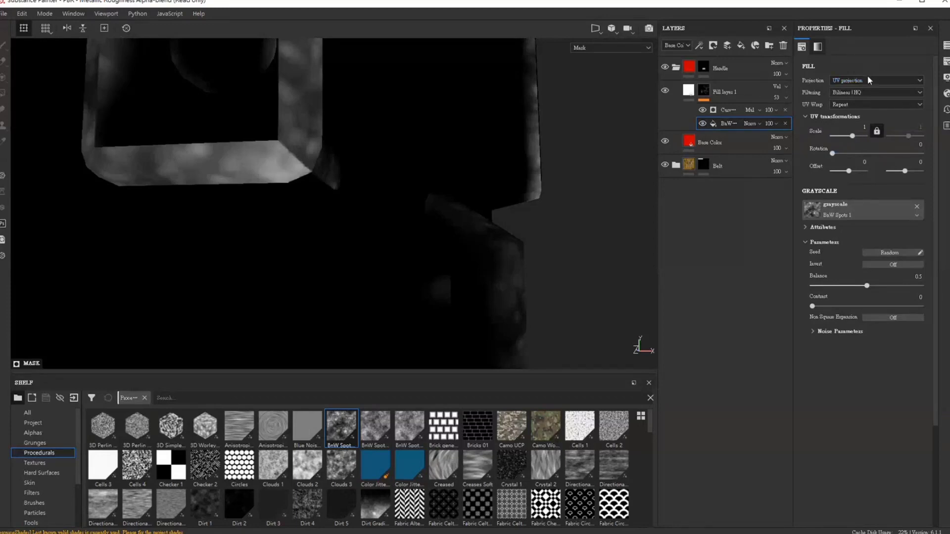
Tile the BnW Spot 1 noise at 9.77 with balance 0.62 and noise scale 3
left_click(854, 138)
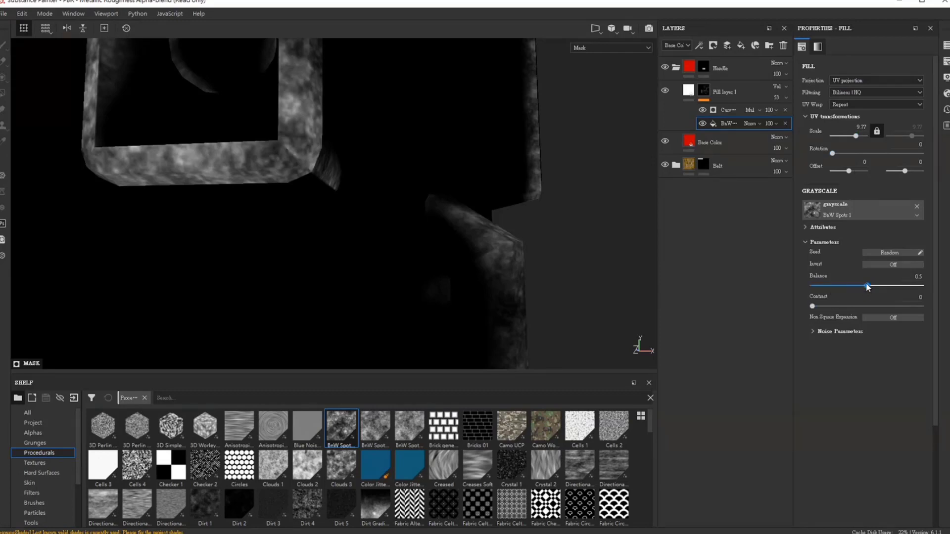
left_click_drag(880, 288, 880, 289)
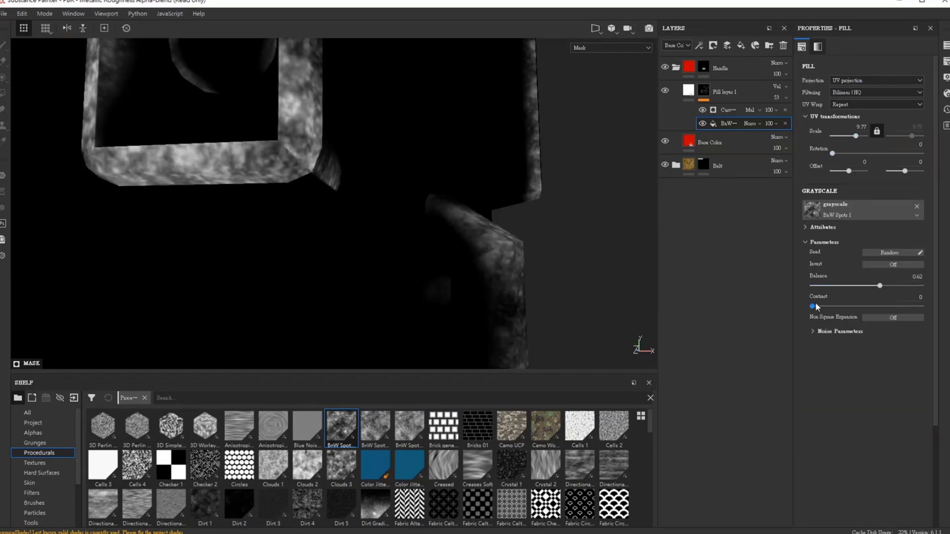
left_click(817, 333)
mouse_move(832, 351)
left_mouse_down()
mouse_move(863, 352)
mouse_move(849, 351)
mouse_move(899, 378)
left_mouse_up()
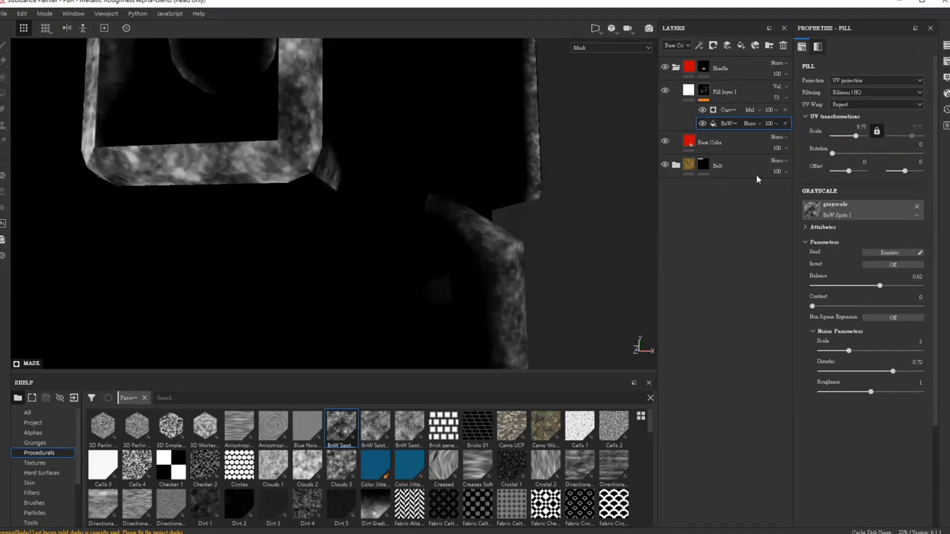
Set Fill layer 1's roughness to about 0.46
left_click(687, 93)
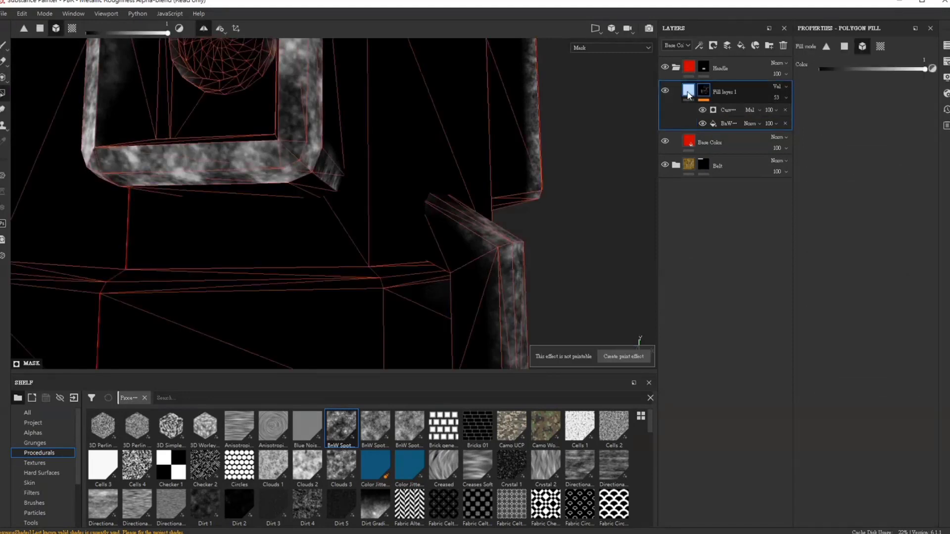
left_click(691, 73)
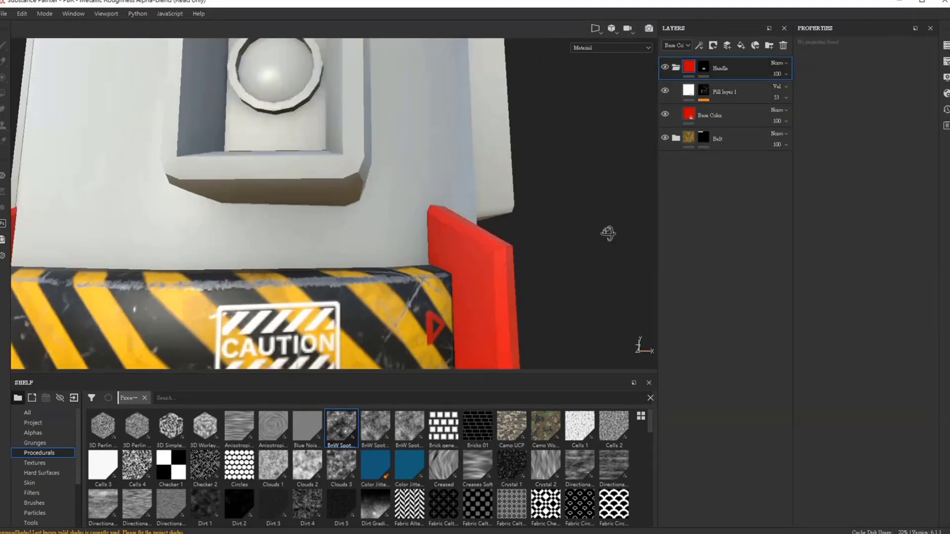
mouse_move(606, 229)
left_mouse_down("alt")
mouse_move(627, 236)
mouse_move(612, 232)
left_mouse_up("alt")
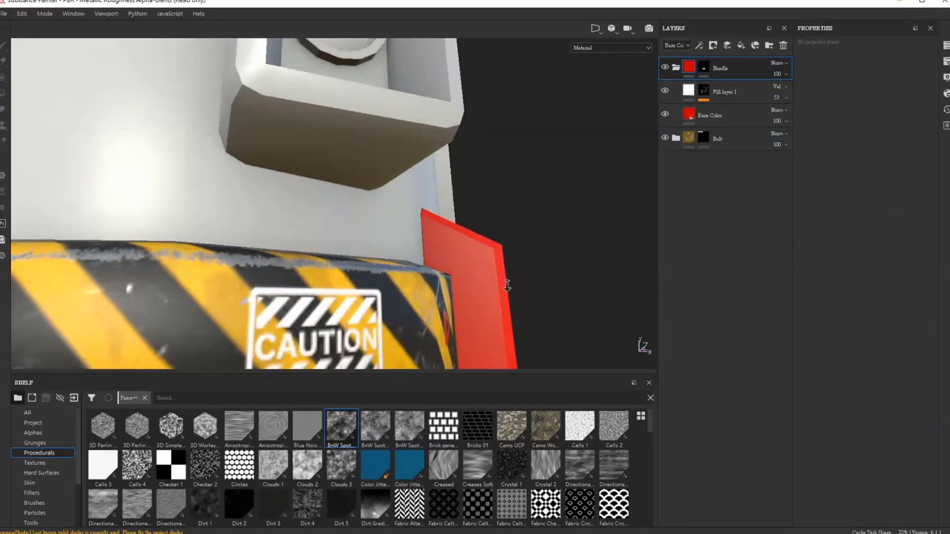
scroll(523, 272, "up", 3)
left_click(689, 94)
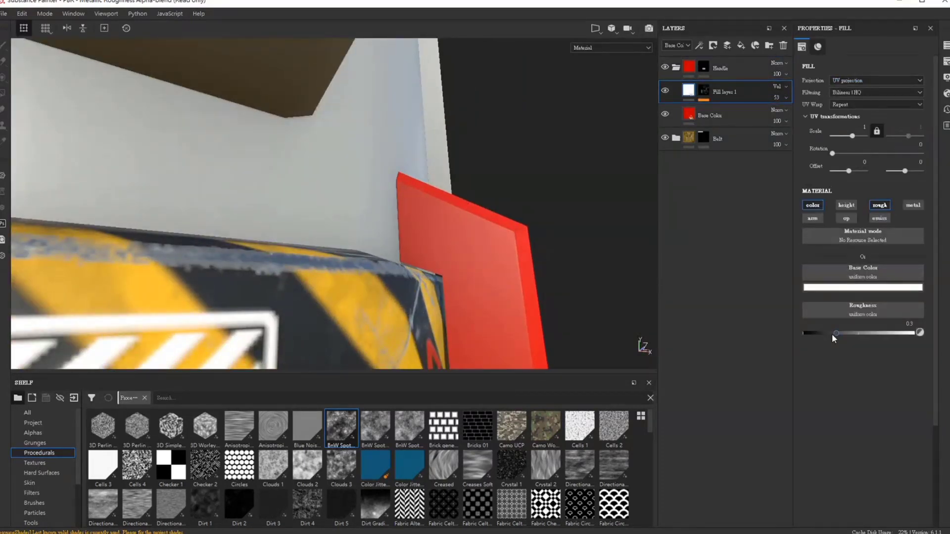
left_click_drag(834, 334, 862, 334)
left_click(854, 334)
Turn the robot to face the left handle and hide the Belt folder
mouse_move(585, 212)
left_mouse_down("alt")
mouse_move(612, 244)
mouse_move(543, 265)
mouse_move(558, 214)
mouse_move(465, 110)
left_mouse_up("alt")
mouse_move(465, 109)
right_mouse_down("alt")
mouse_move(441, 198)
mouse_move(467, 207)
right_mouse_up("alt")
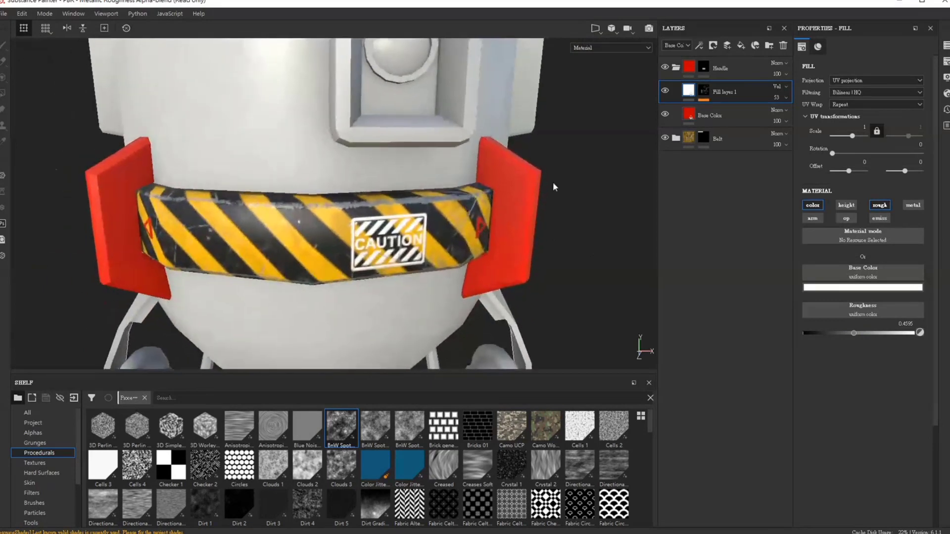
left_click_drag(594, 237, 508, 225, "alt")
mouse_move(507, 225)
right_mouse_down("alt")
mouse_move(544, 232)
mouse_move(574, 223)
right_mouse_up("alt")
mouse_move(574, 222)
left_mouse_down("alt")
mouse_move(500, 241)
mouse_move(535, 237)
mouse_move(495, 233)
left_mouse_up("alt")
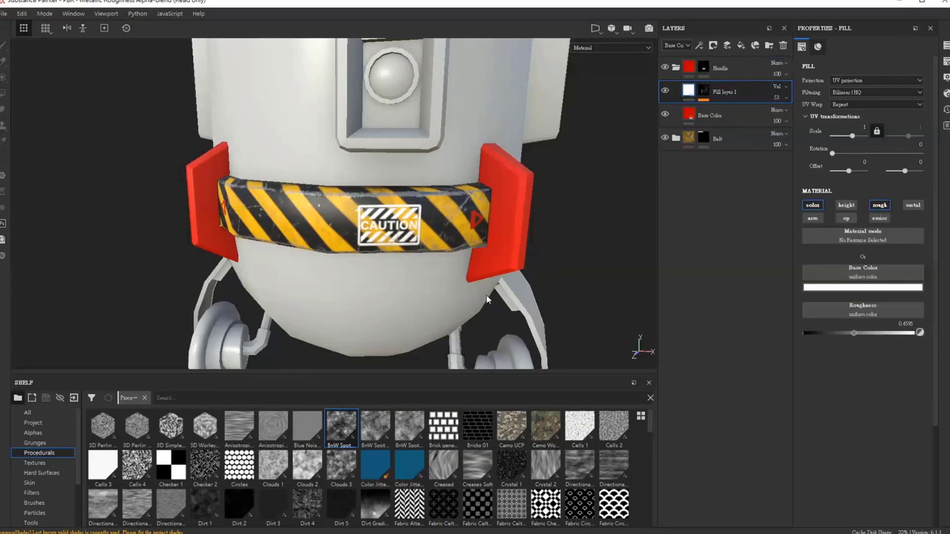
left_click(665, 138)
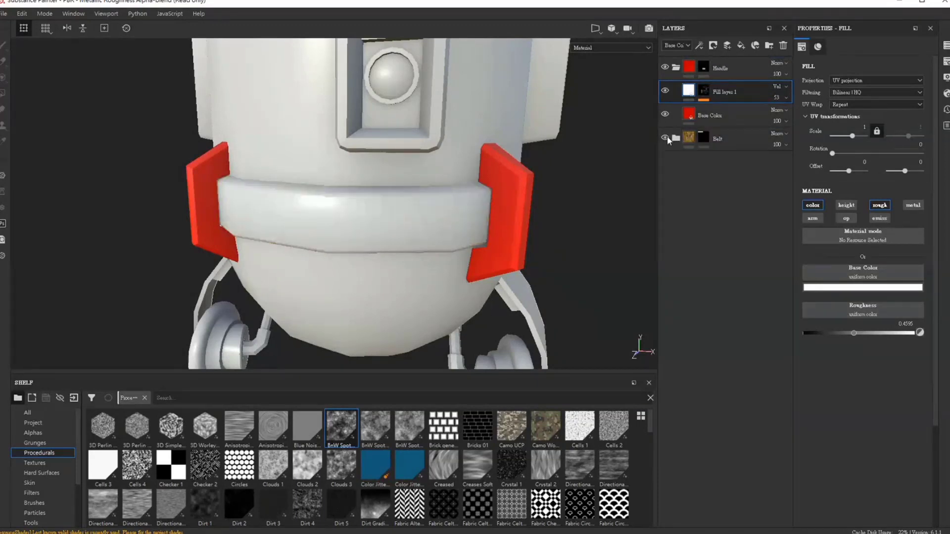
Show the Belt folder, duplicate its Scratch layer and move the copy above Fill layer 1
left_click(665, 138)
left_click(674, 139)
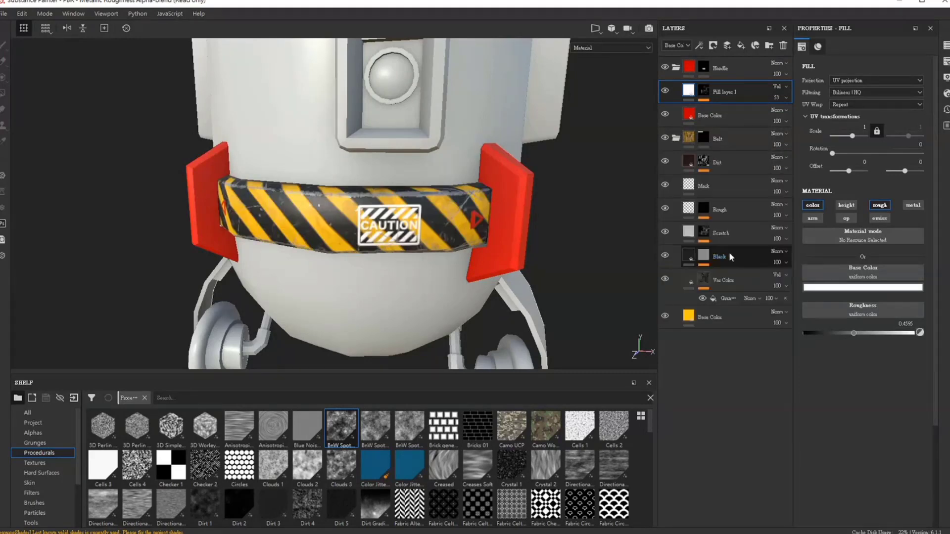
left_click(744, 232)
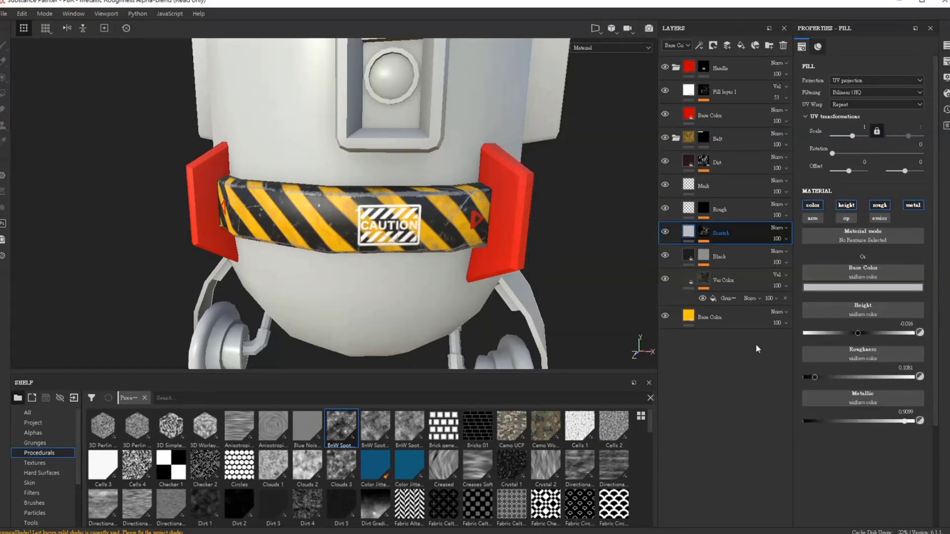
key("ctrl+d")
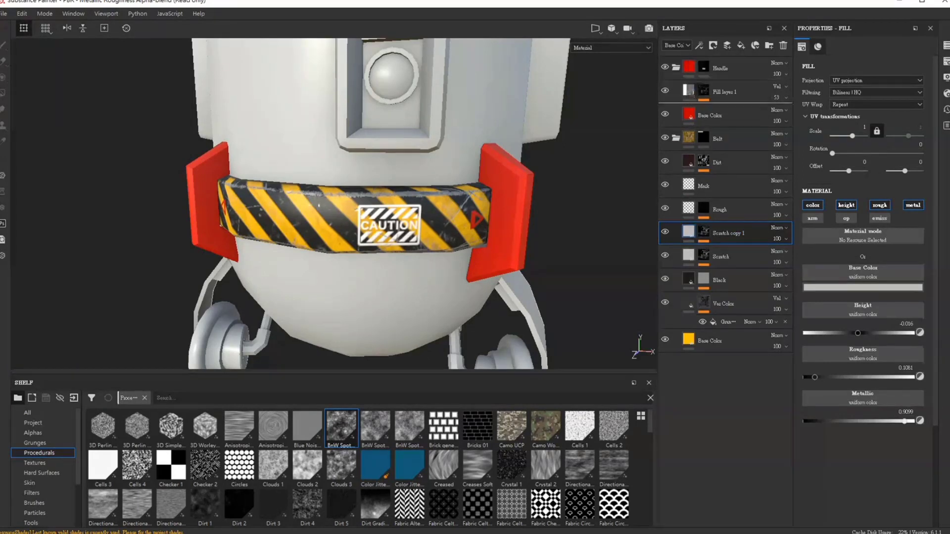
left_click_drag(736, 102, 736, 88)
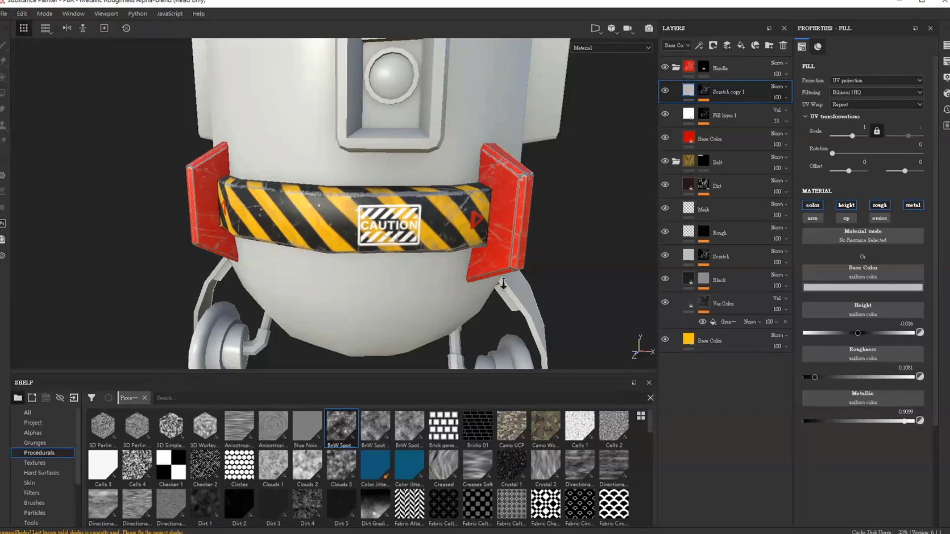
Rename the copied layer to Scratch and open its mask
scroll(502, 284, "up", 3)
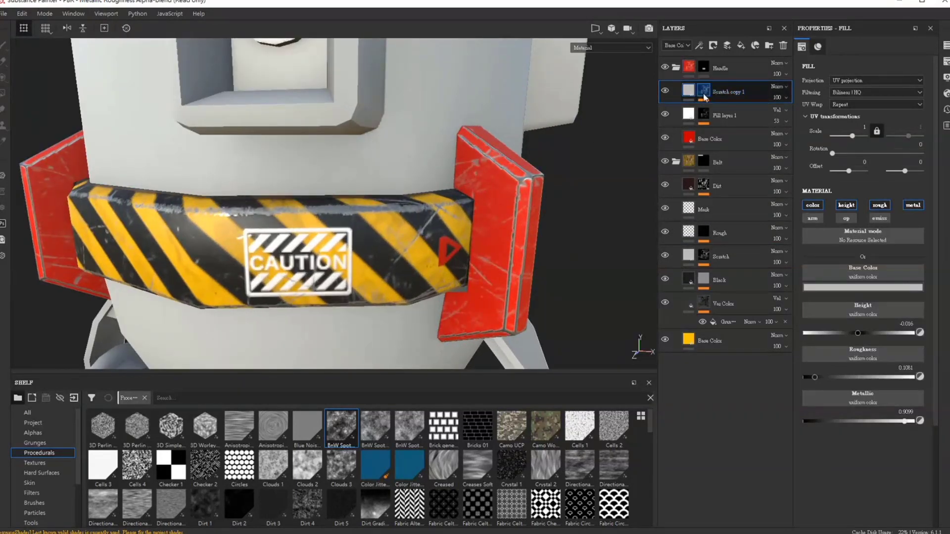
double_click(731, 91)
key("BackSpace")
key("BackSpace")
key("BackSpace")
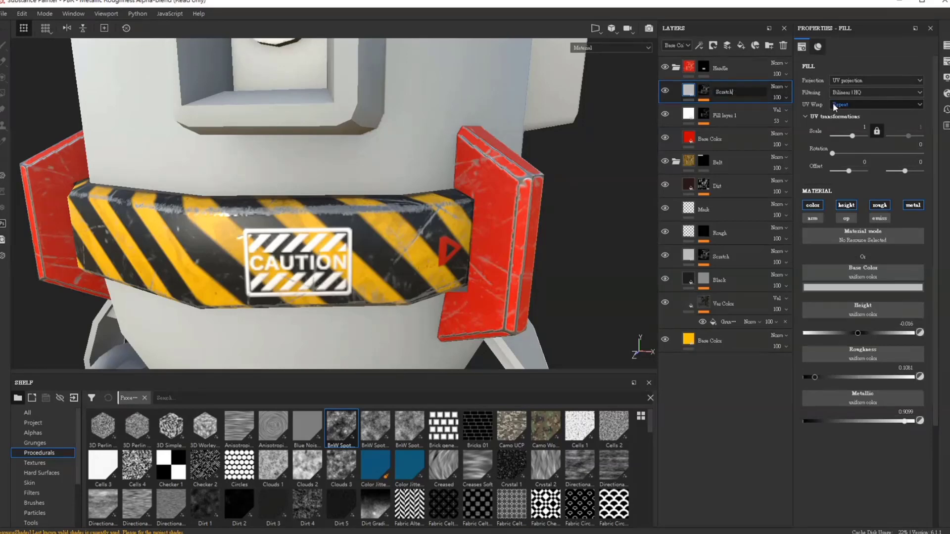
key("Return")
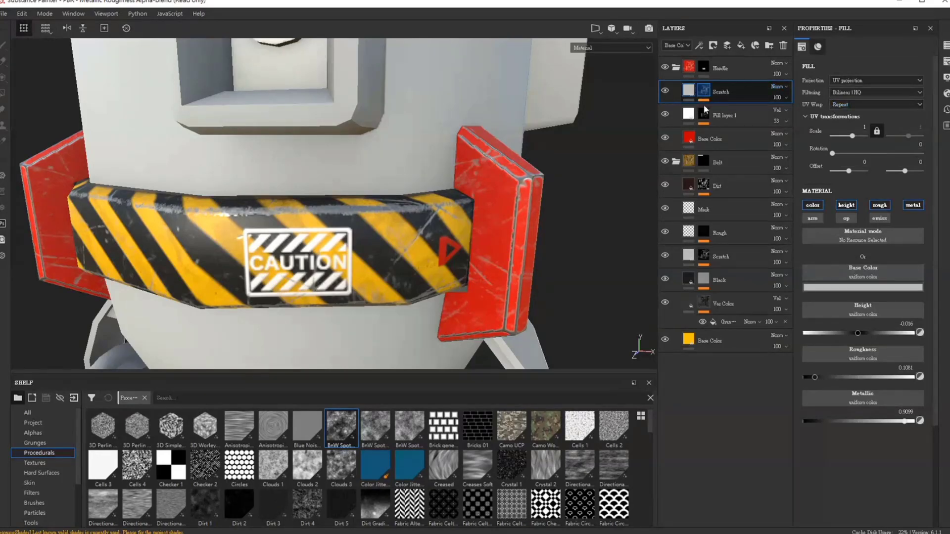
left_click(704, 105)
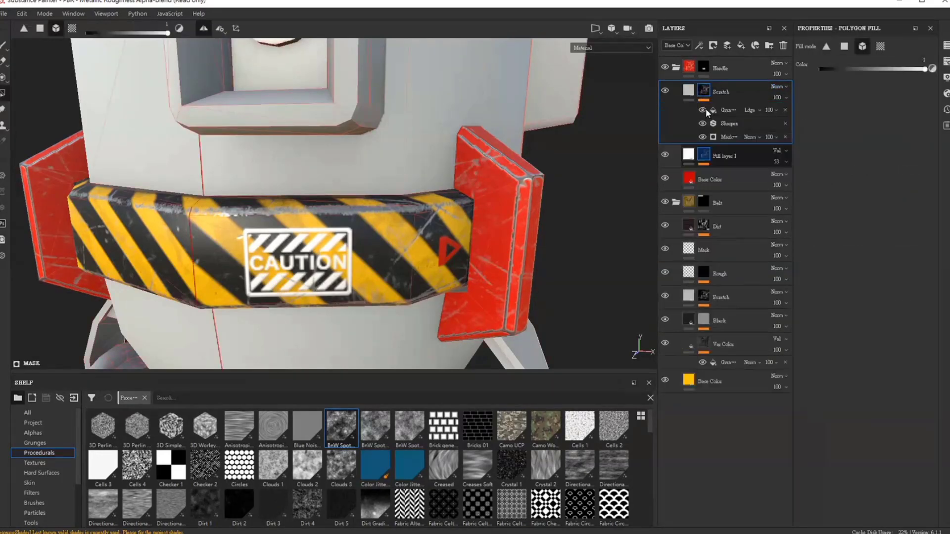
Reduce the Scratch mask's Sharpen filter intensity to 0.13
left_click(732, 126)
left_click_drag(813, 125, 811, 125)
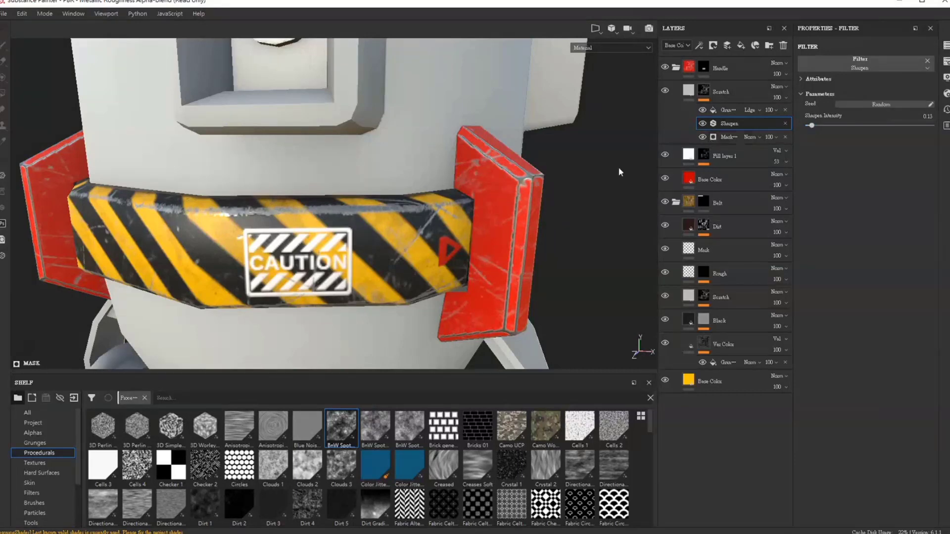
scroll(543, 191, "up", 5)
scroll(543, 191, "up", 3)
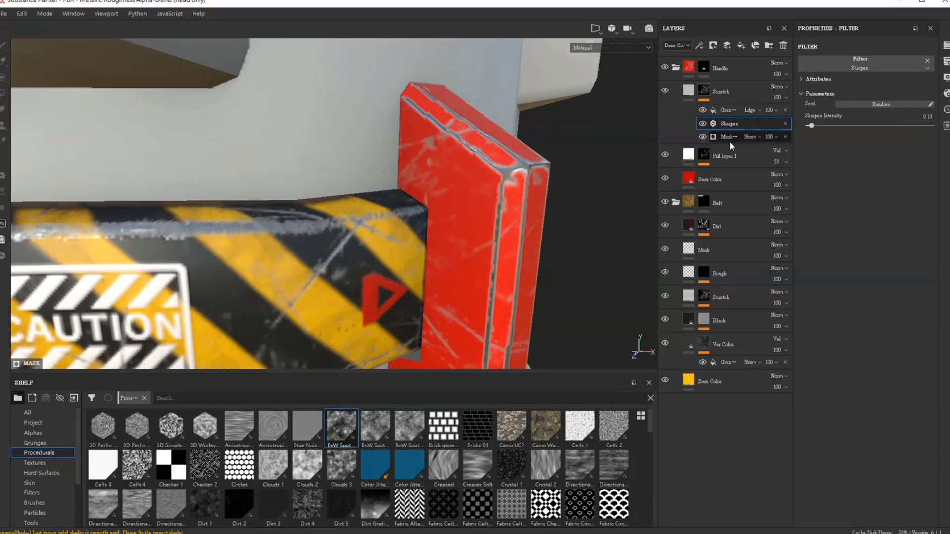
Set the Mask Editor generator's curvature mode to Dual with Sharp about 0.49
left_click(729, 141)
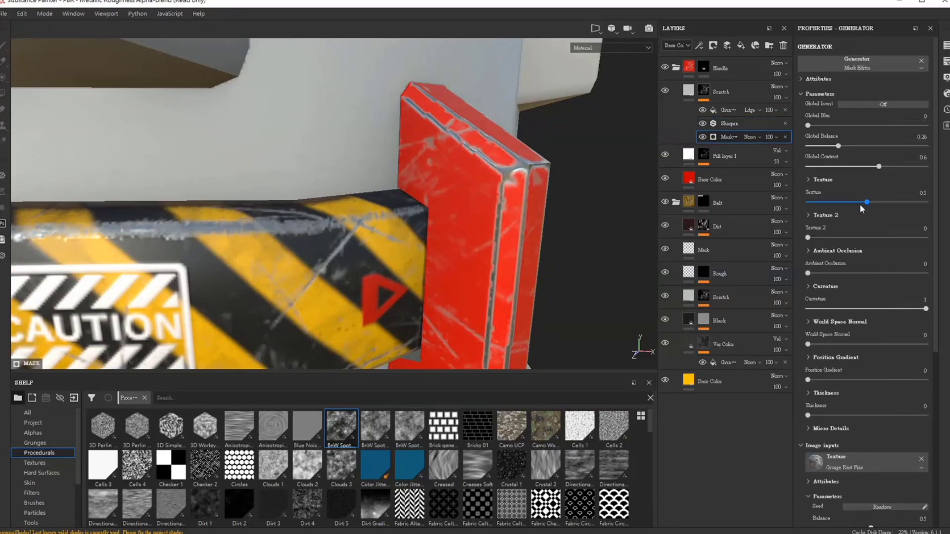
left_click(816, 321)
left_click(811, 287)
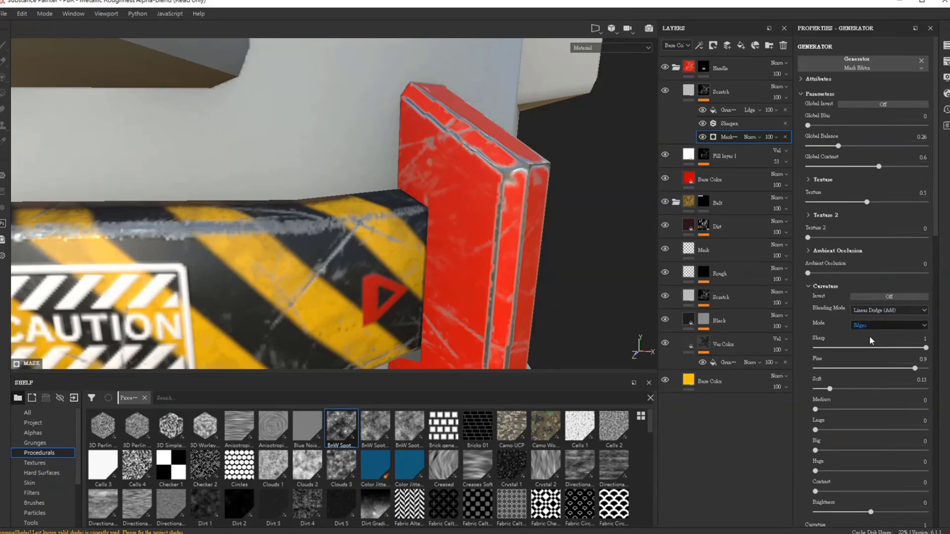
key("Down")
left_click(878, 349)
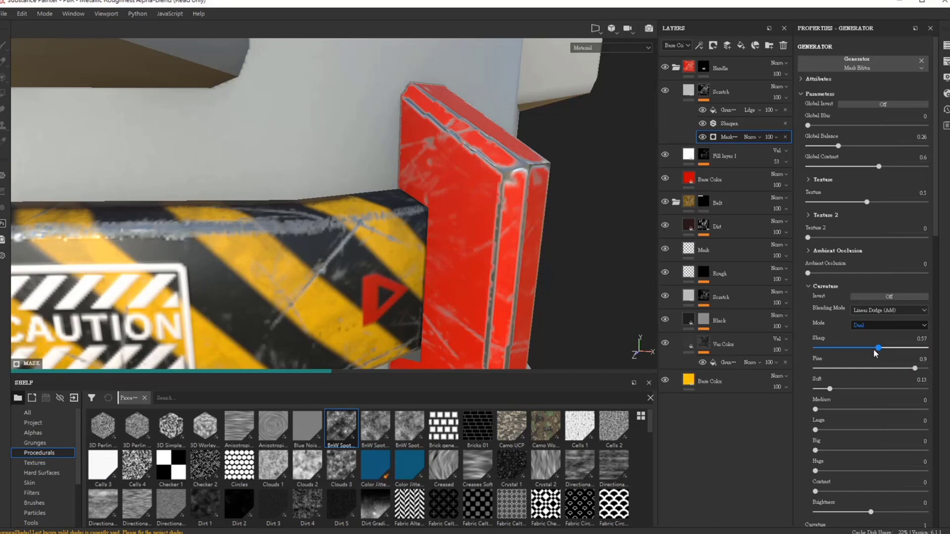
left_click(874, 349)
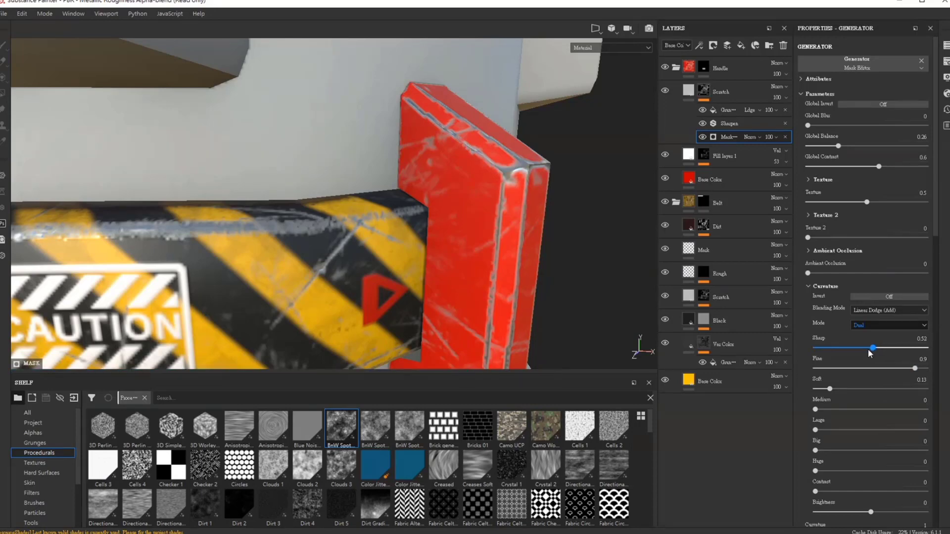
left_click(870, 349)
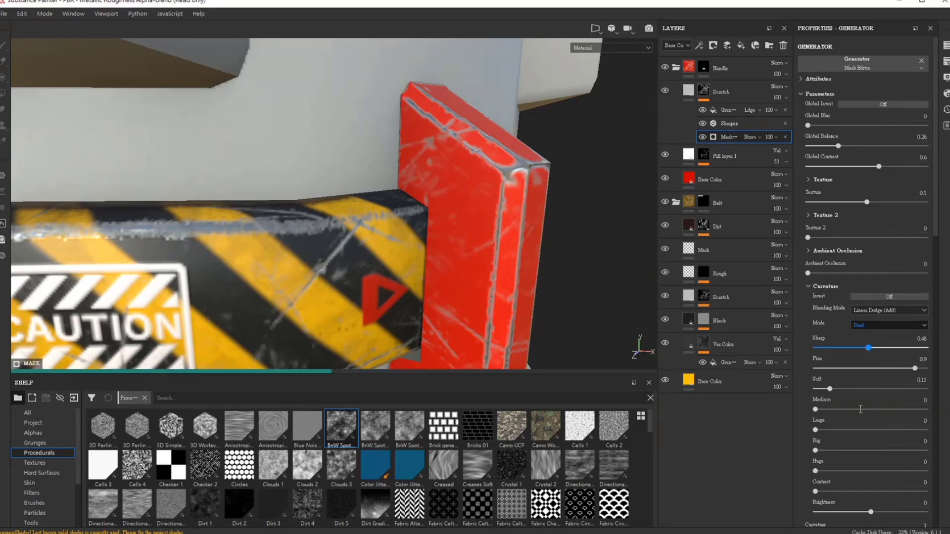
scroll(866, 461, "down", 3)
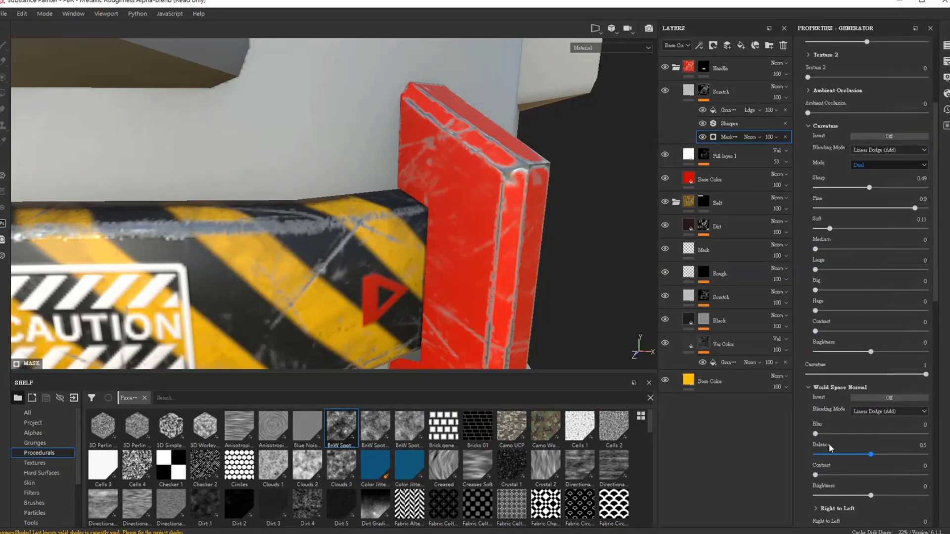
scroll(483, 188, "down", 5)
scroll(483, 188, "down", 2)
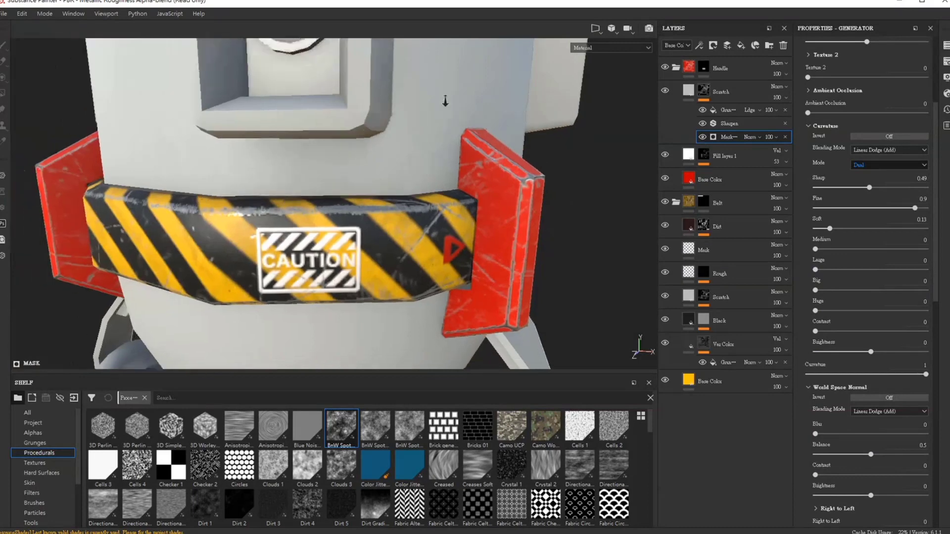
mouse_move(482, 188)
left_mouse_down("alt")
mouse_move(383, 226)
mouse_move(498, 208)
left_mouse_up("alt")
scroll(382, 227, "down", 3)
scroll(569, 223, "up", 2)
mouse_move(569, 224)
left_mouse_down("alt")
mouse_move(545, 227)
mouse_move(477, 197)
mouse_move(436, 206)
left_mouse_up("alt")
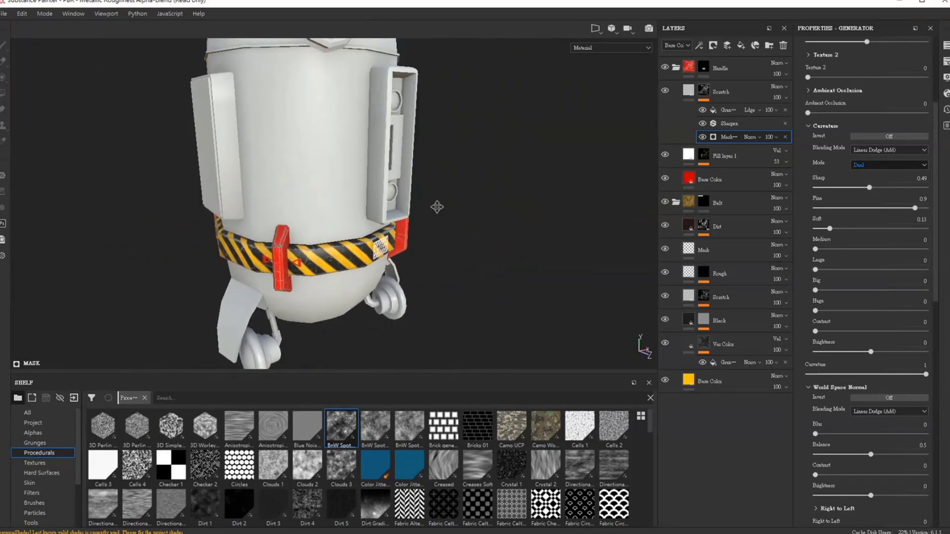